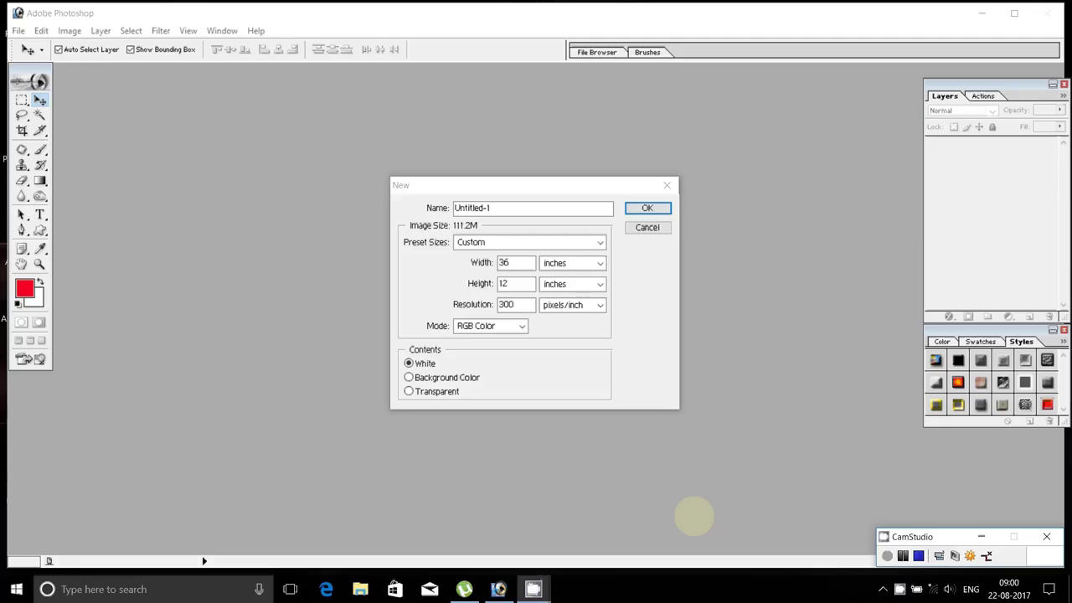
- Create a 36 x 12 inch, 300 ppi white canvas and move its window lower
click(655, 187)
click(648, 208)
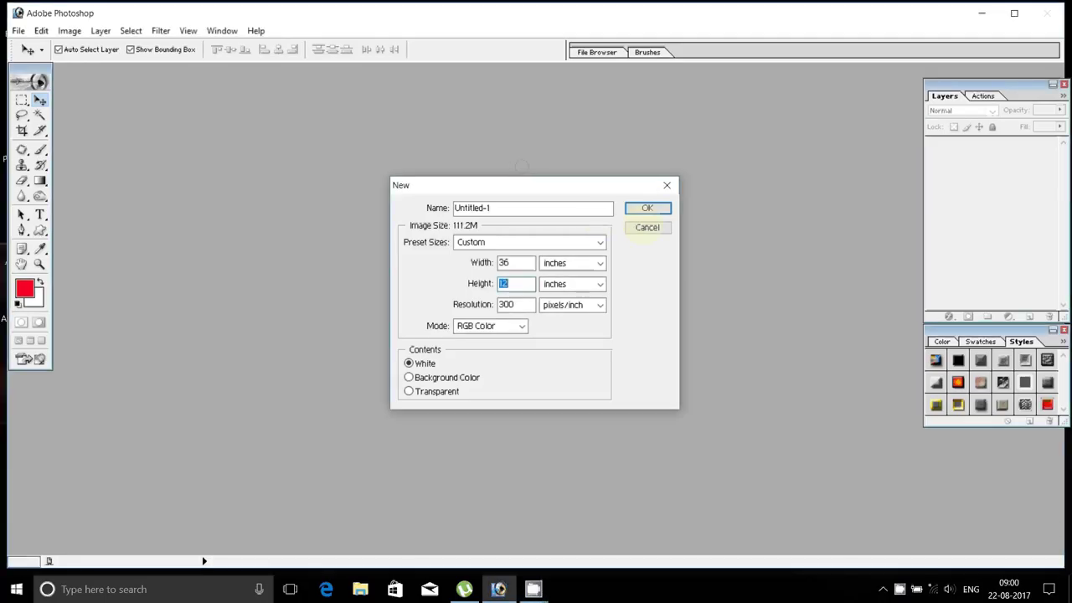
drag(361, 80, 391, 300)
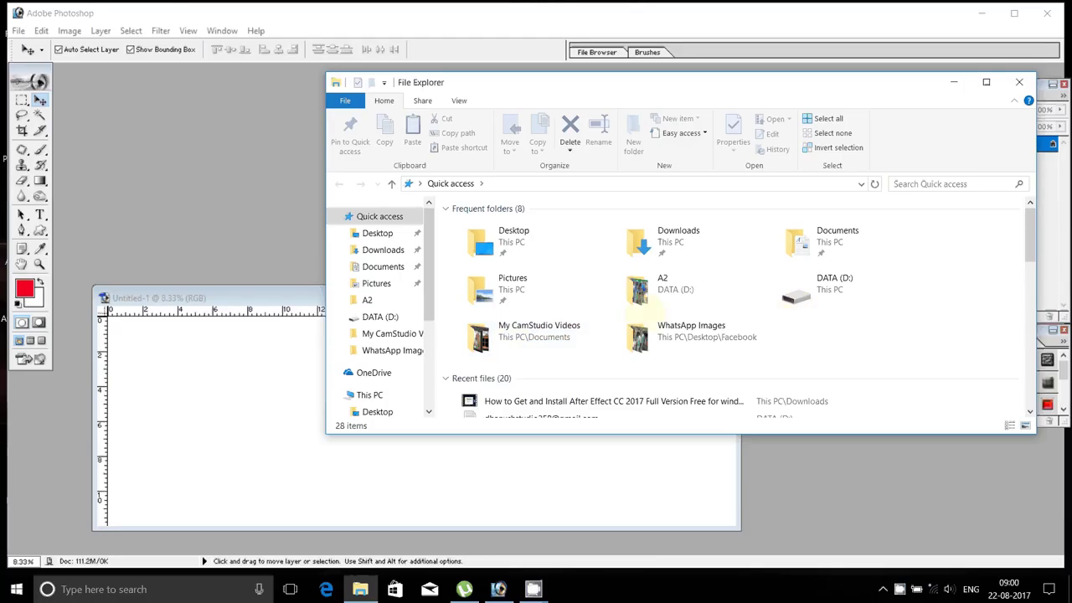
- Browse to Desktop > Facebook > New folder and drag the second photo into Photoshop
click(377, 233)
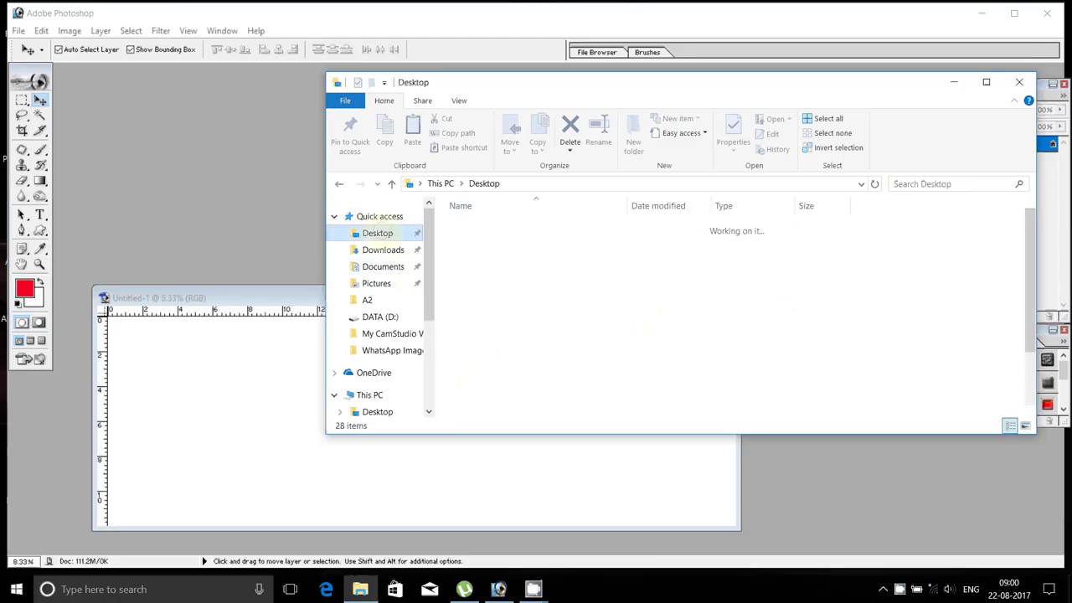
double_click(475, 252)
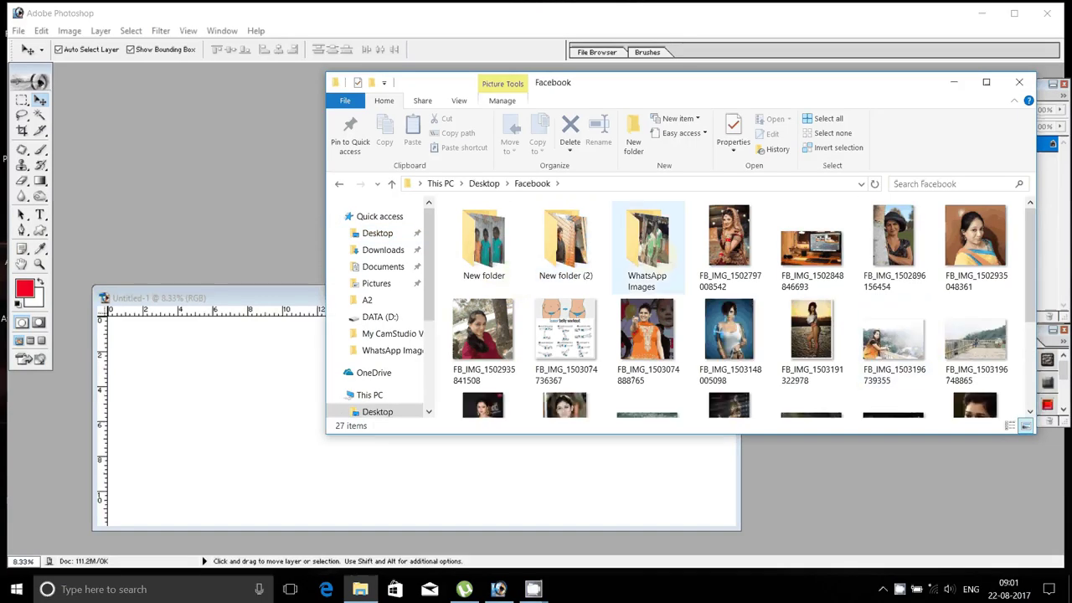
click(457, 252)
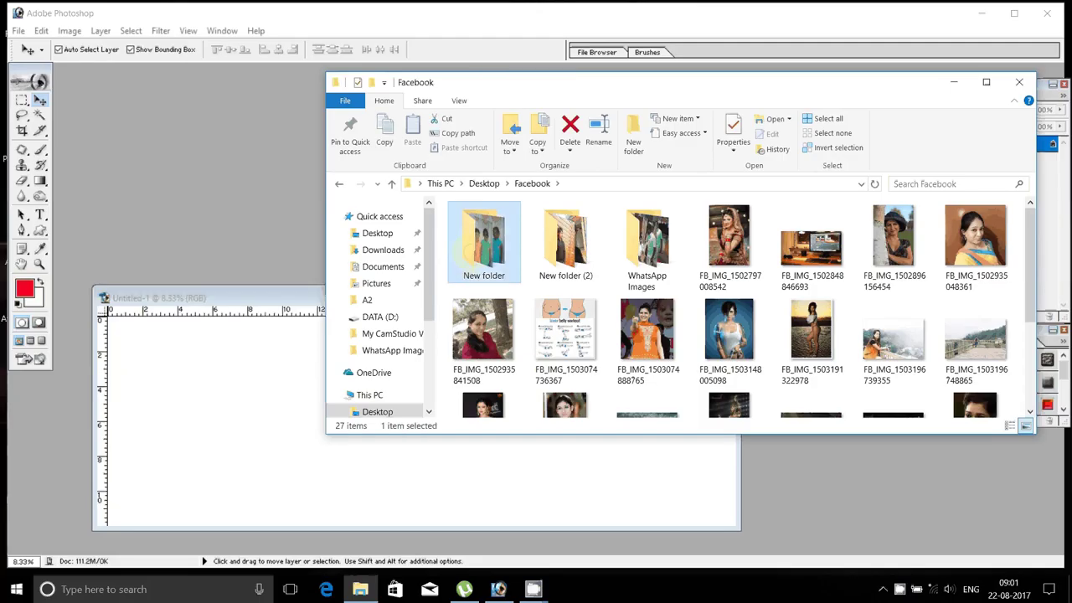
double_click(456, 252)
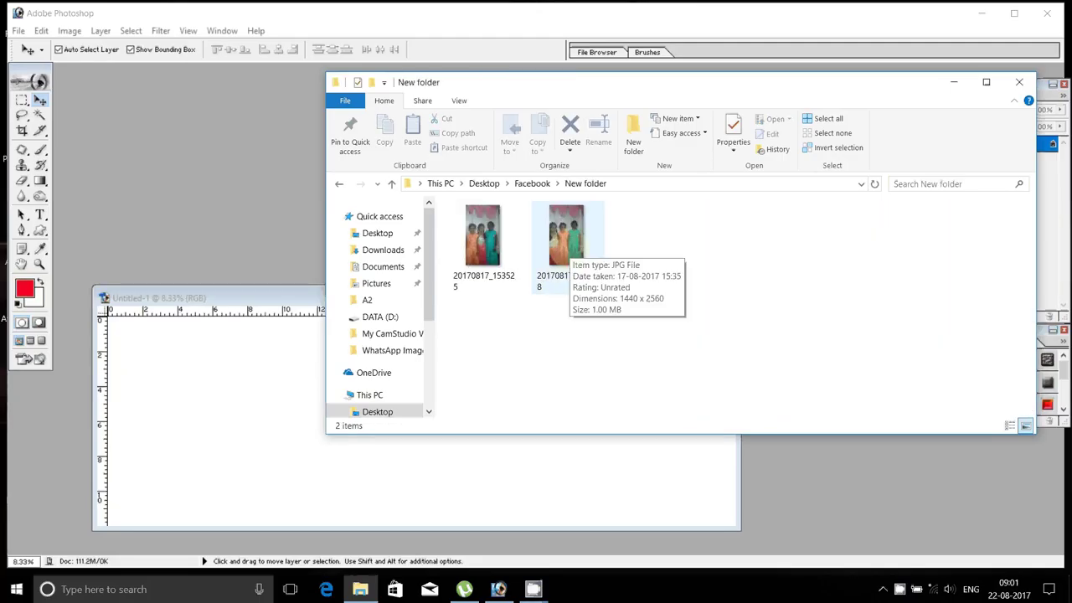
drag(566, 243, 186, 200)
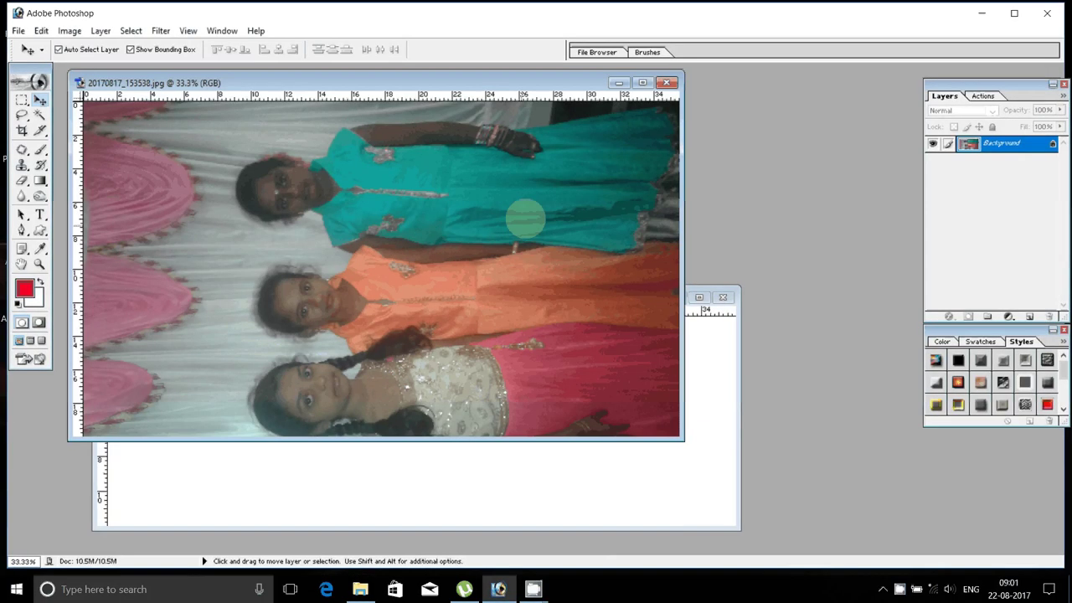
- Rotate the photo 90° clockwise, zoom out, and add a horizontal guide at 6 inches on the canvas
click(69, 31)
mouse_move(104, 168)
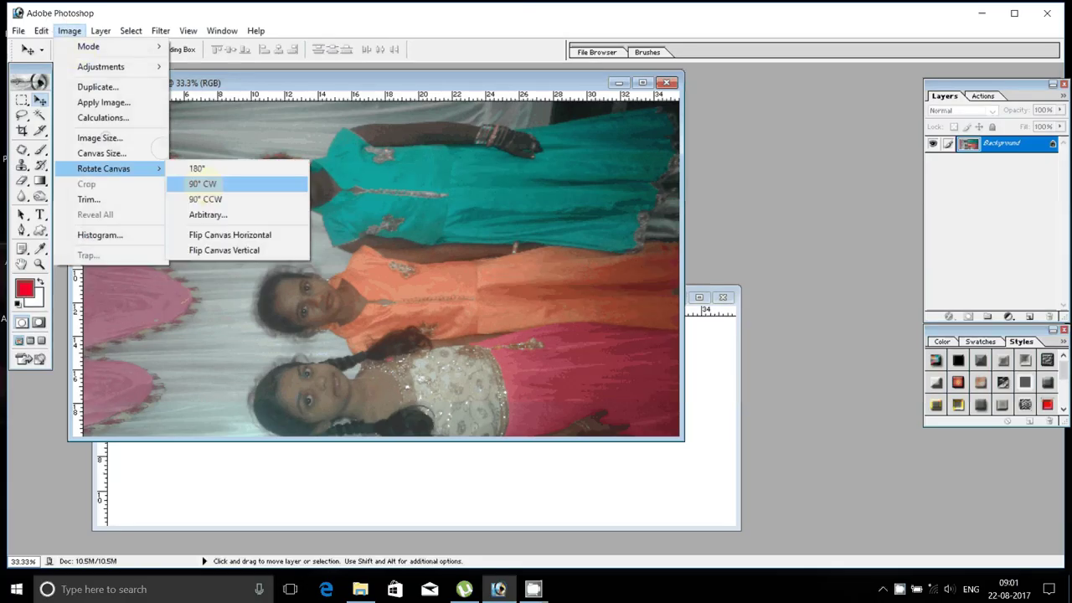
click(202, 183)
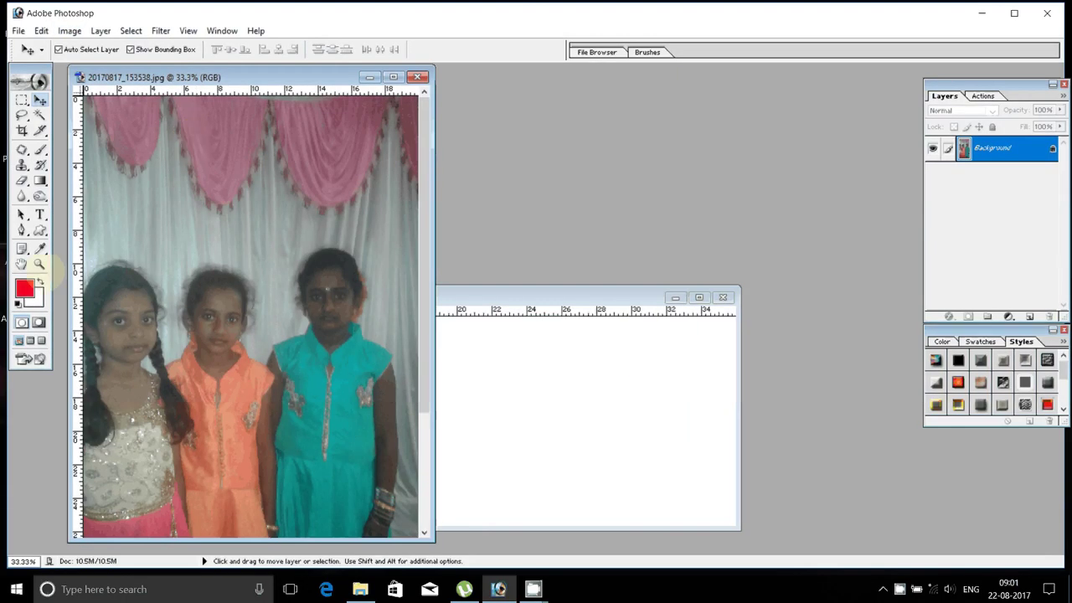
click(39, 265)
alt+click(303, 245)
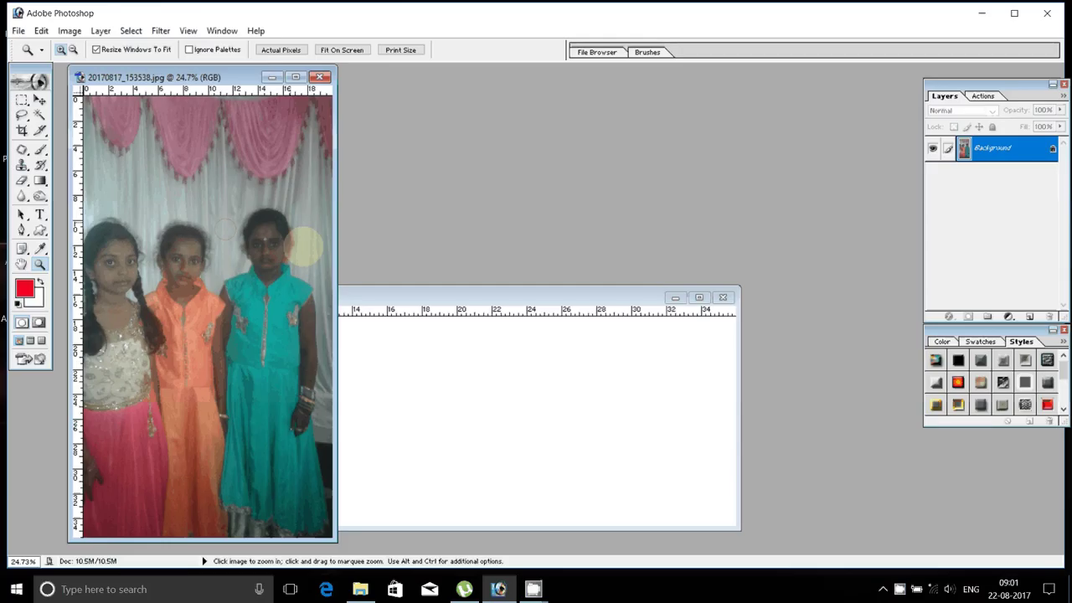
click(499, 405)
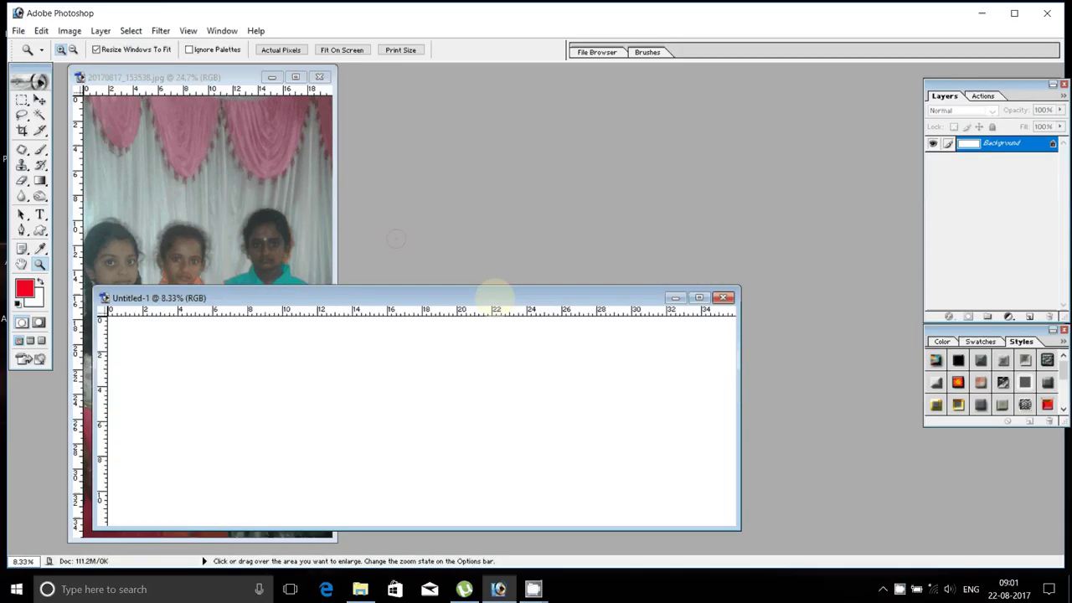
drag(134, 320, 130, 422)
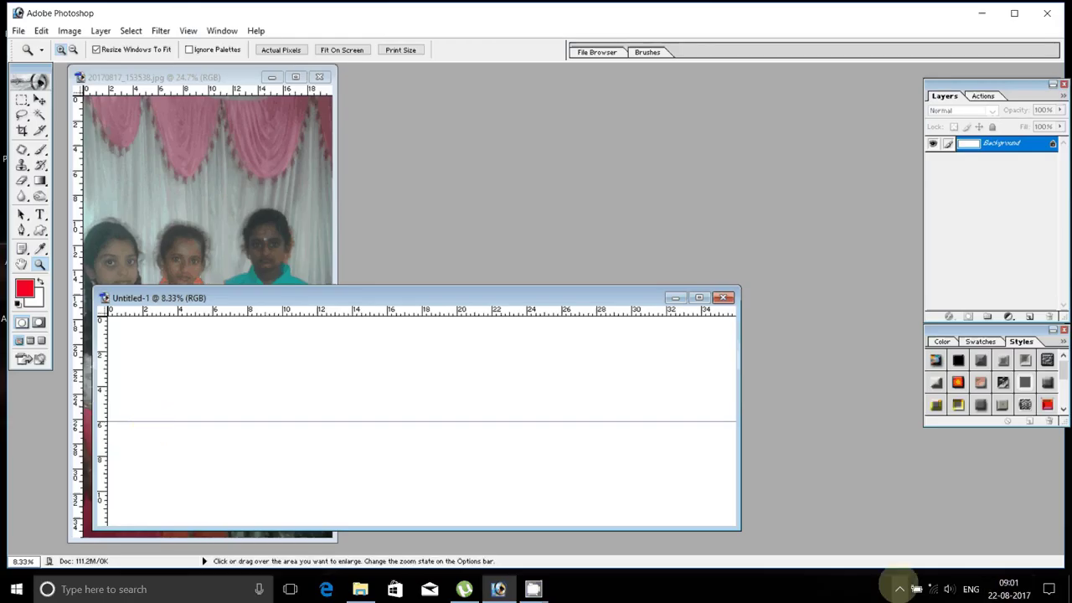
- Dismiss the tray's input-language options, then drag horizontal guides onto the canvas with the Move tool
click(900, 589)
right_click(941, 534)
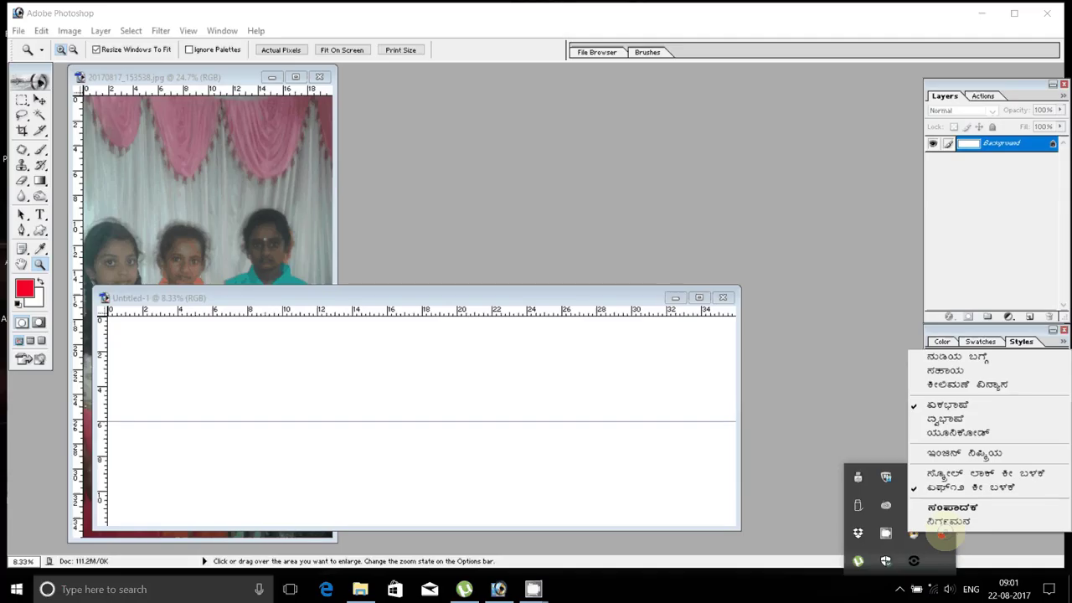
click(945, 473)
click(260, 416)
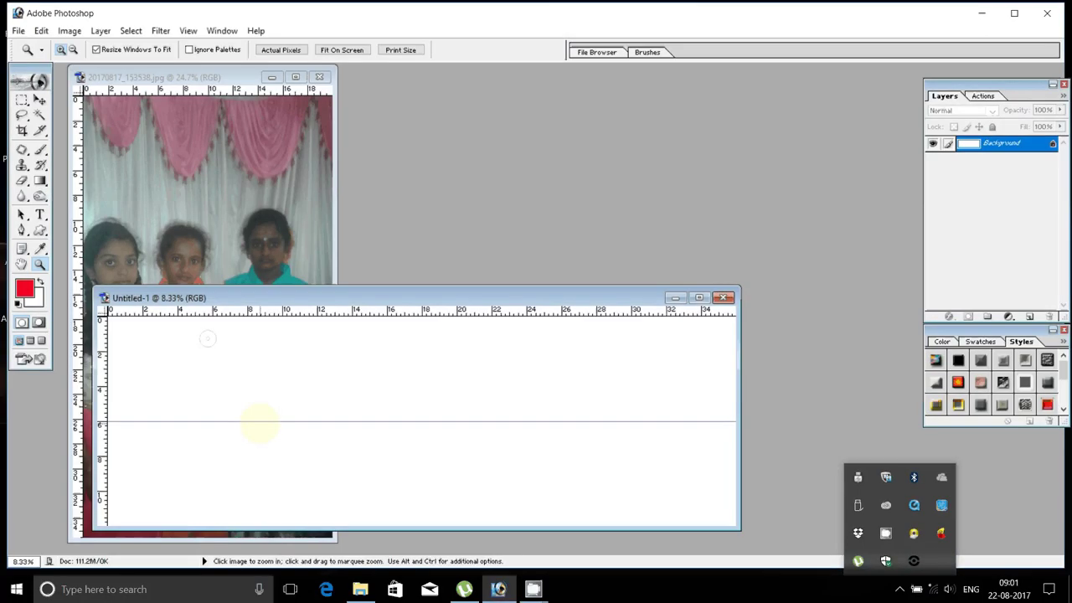
key(v)
click(252, 385)
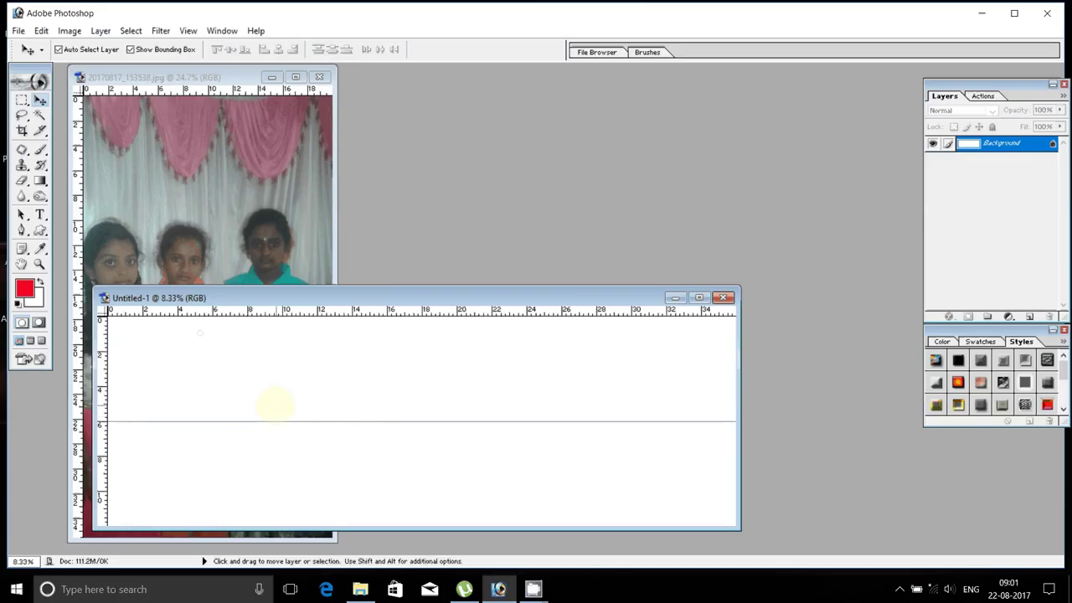
drag(266, 315, 262, 415)
mouse_move(301, 312)
mouse_down()
mouse_move(289, 433)
mouse_move(285, 421)
mouse_up()
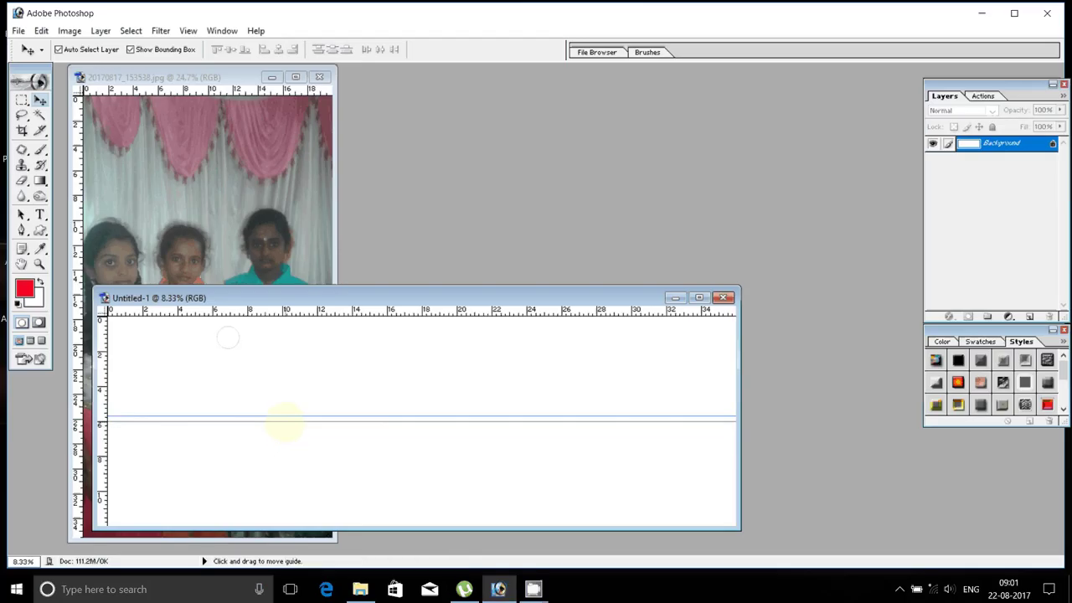
- Shift the middle guide lower, dismiss the locked-layer alert, and add guides near the top and bottom edges
drag(285, 420, 285, 429)
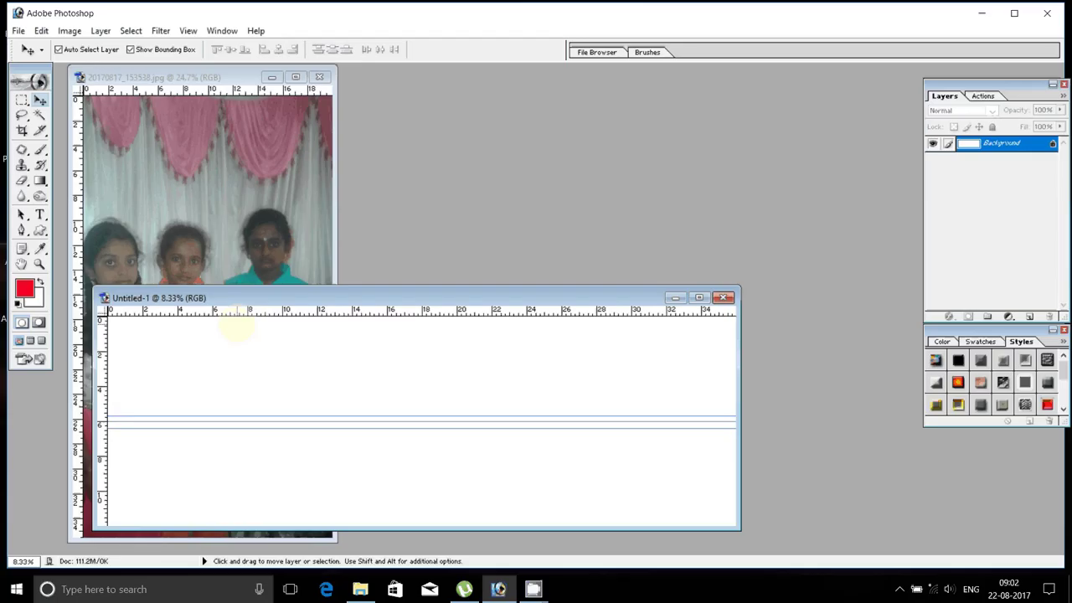
click(235, 331)
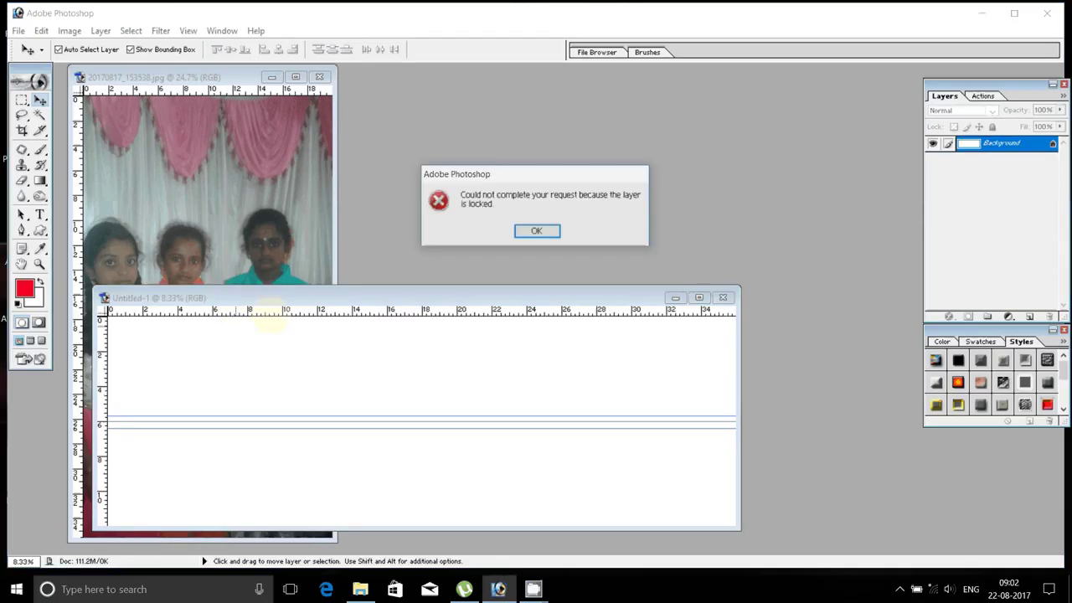
click(536, 229)
drag(251, 312, 252, 329)
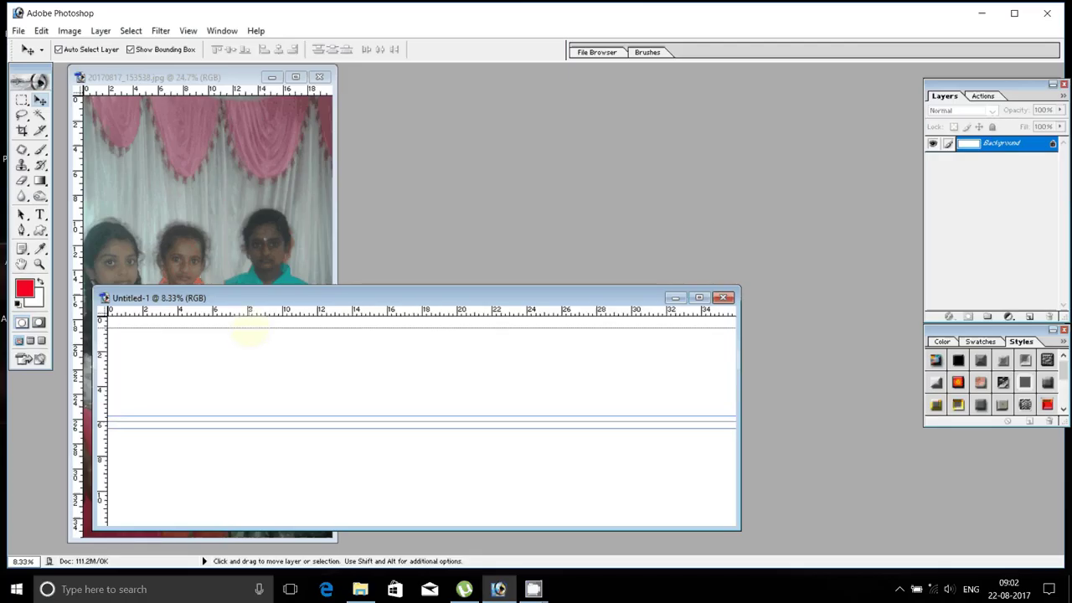
mouse_move(250, 333)
mouse_down()
mouse_move(283, 340)
mouse_move(261, 514)
mouse_up()
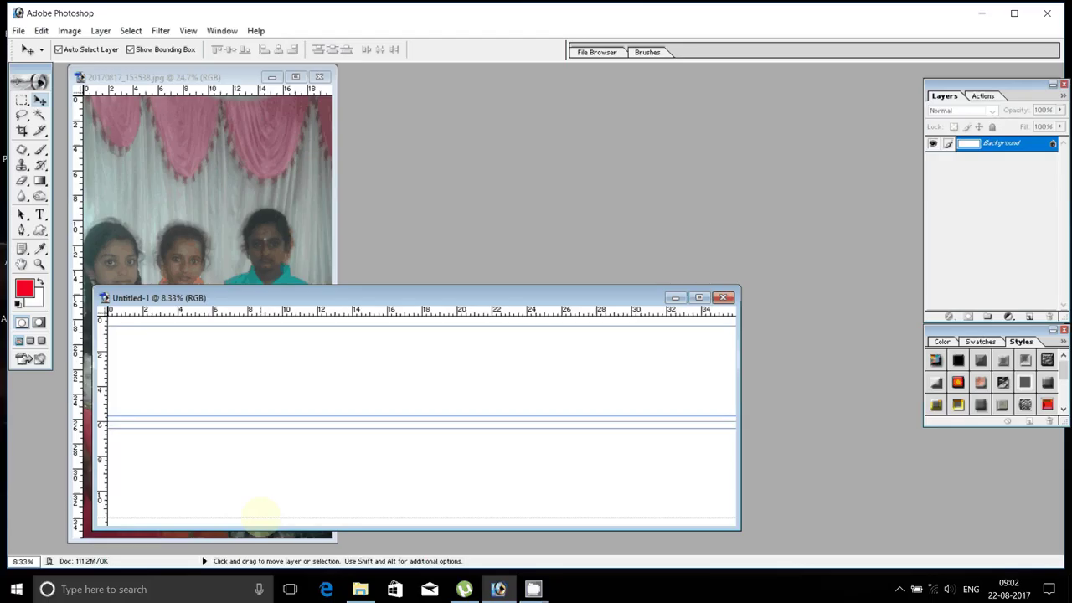
click(184, 209)
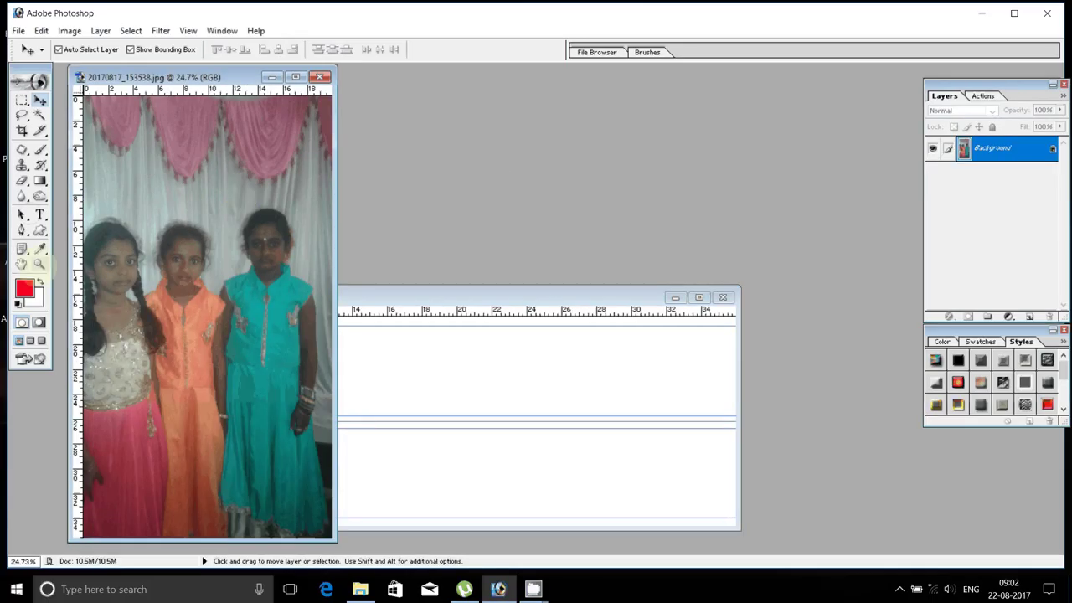
- Select the lower part of the family photo and copy it onto the canvas's top-left
click(39, 264)
alt+click(254, 329)
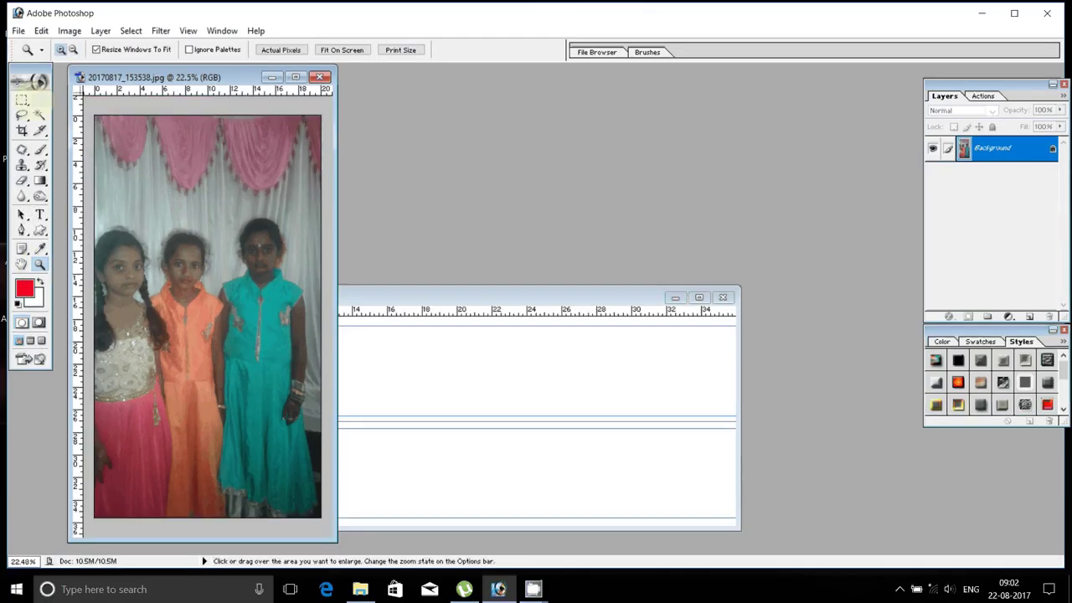
click(23, 99)
mouse_move(93, 208)
mouse_down()
mouse_move(285, 488)
mouse_move(325, 521)
mouse_up()
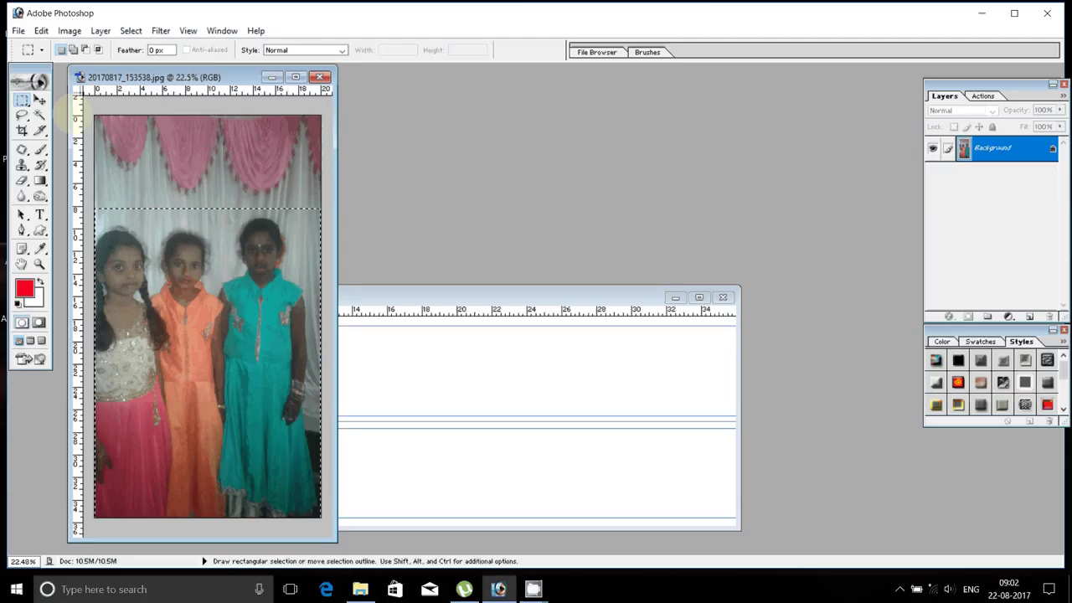
click(39, 99)
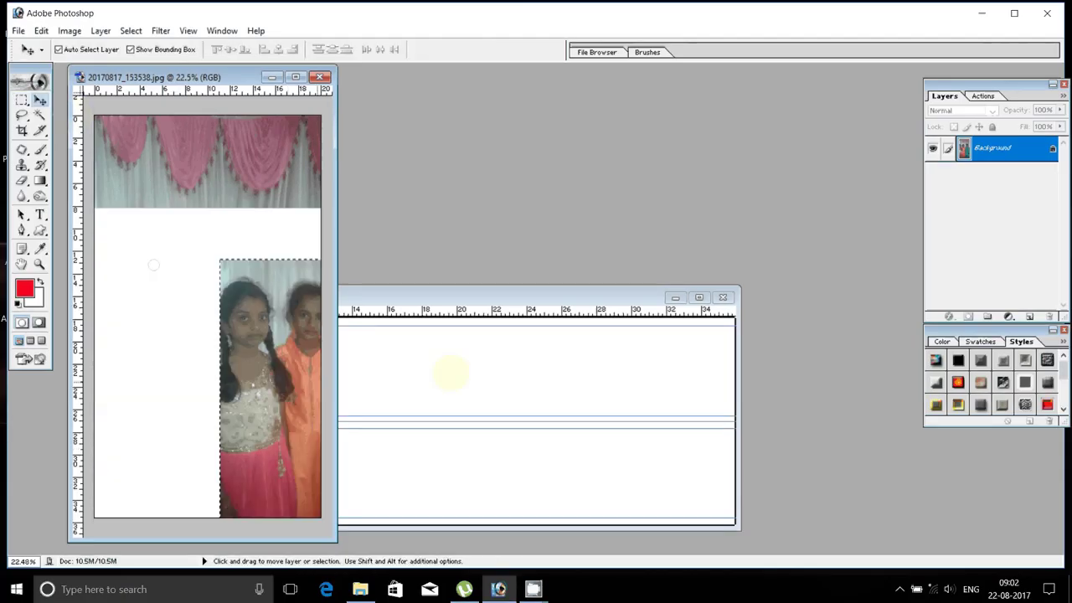
mouse_move(203, 327)
mouse_down()
mouse_move(440, 385)
mouse_move(170, 370)
mouse_move(178, 378)
mouse_up()
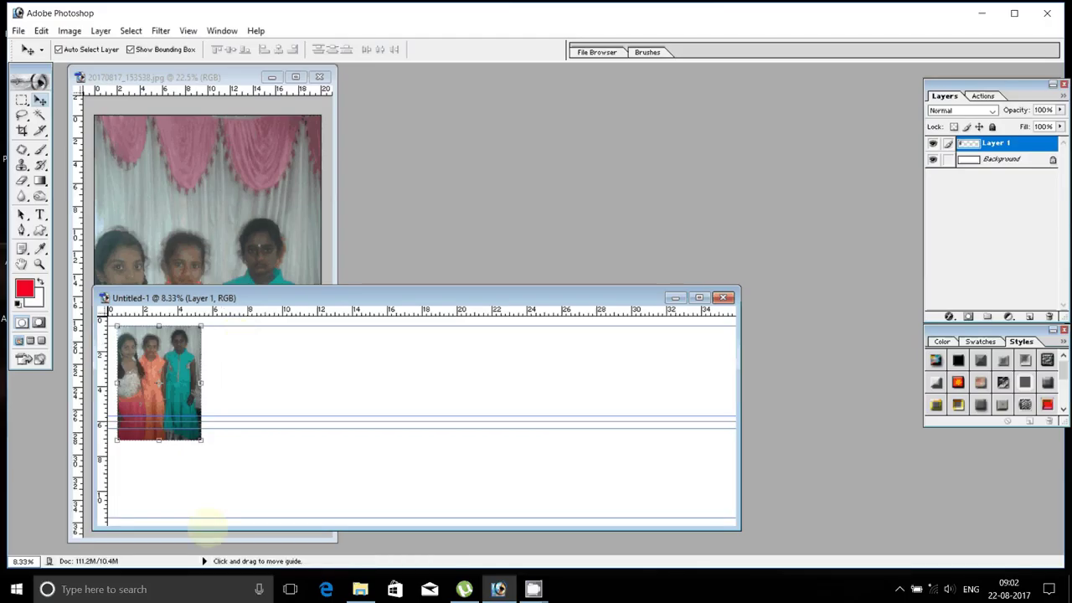
- Scale the pasted photo to about 81% and close the original photo document
click(201, 439)
drag(201, 444, 201, 418)
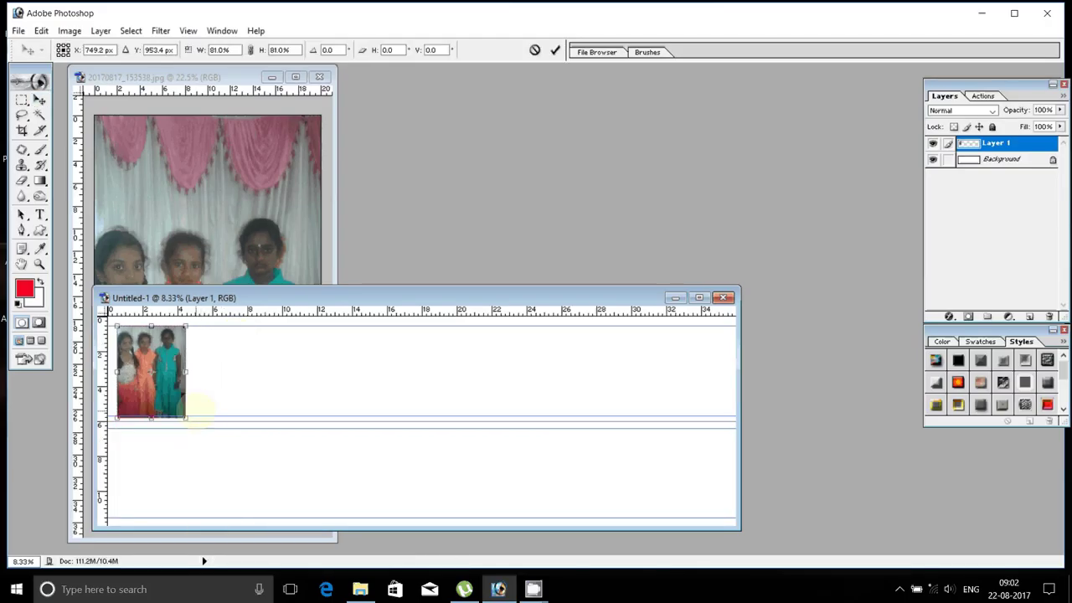
click(554, 49)
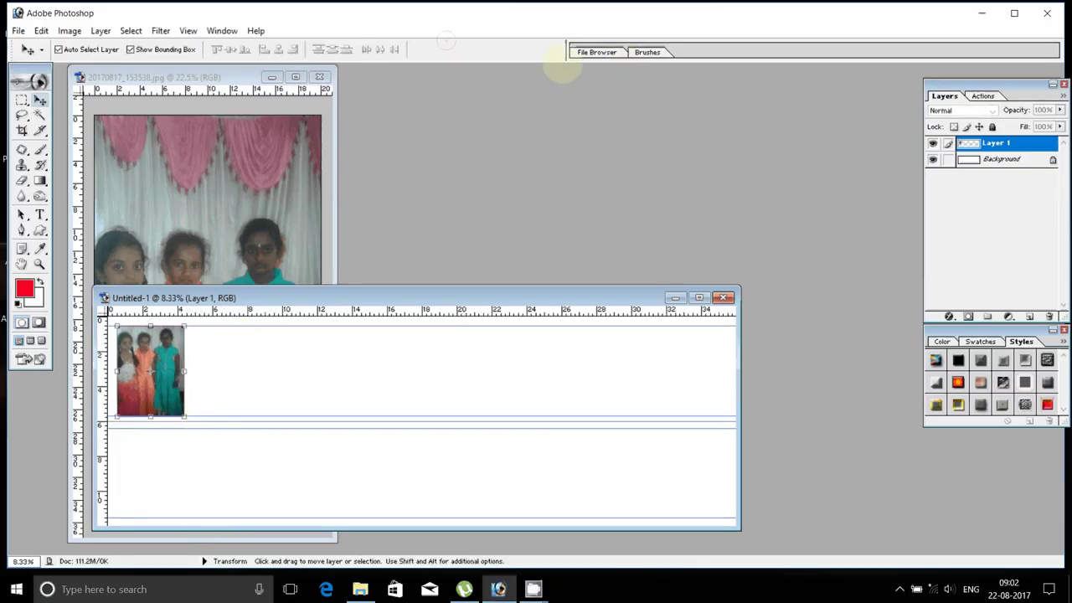
click(218, 149)
key(ctrl+w)
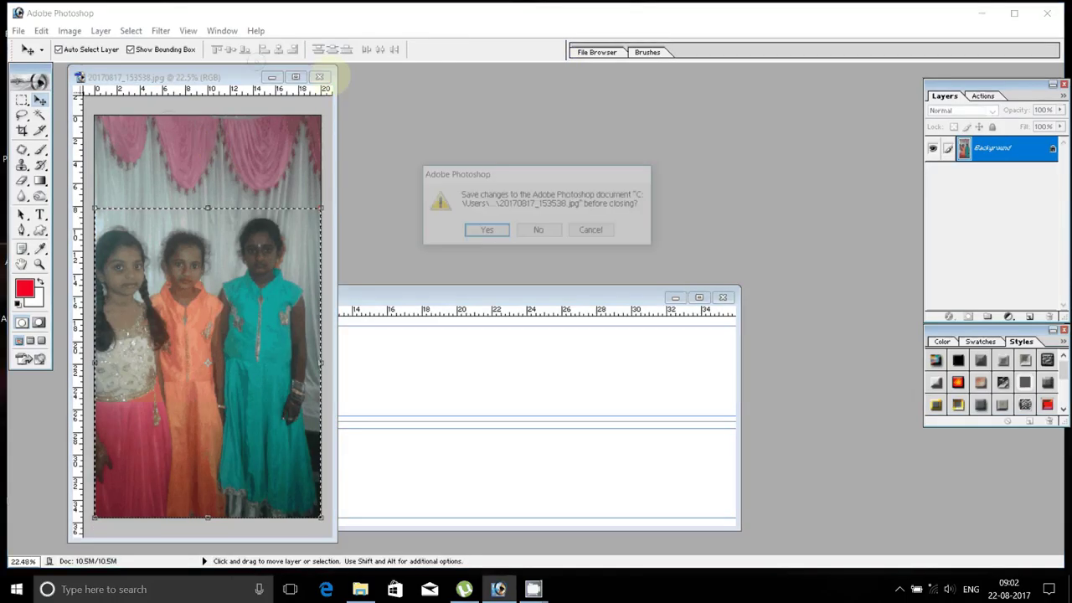
click(545, 227)
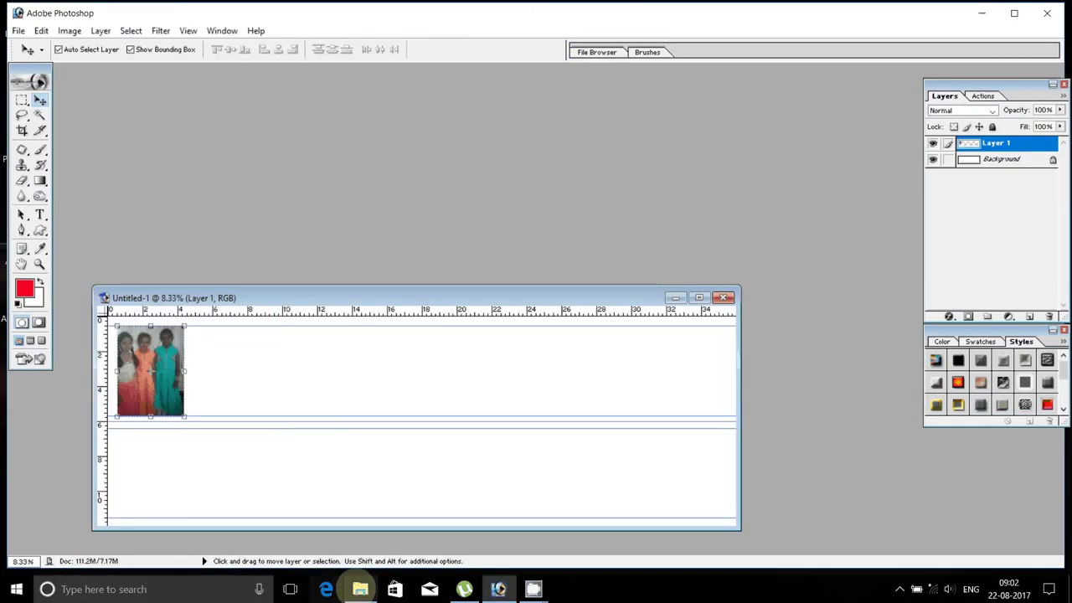
- Move New folder out of Facebook and delete New folder (2)
click(360, 589)
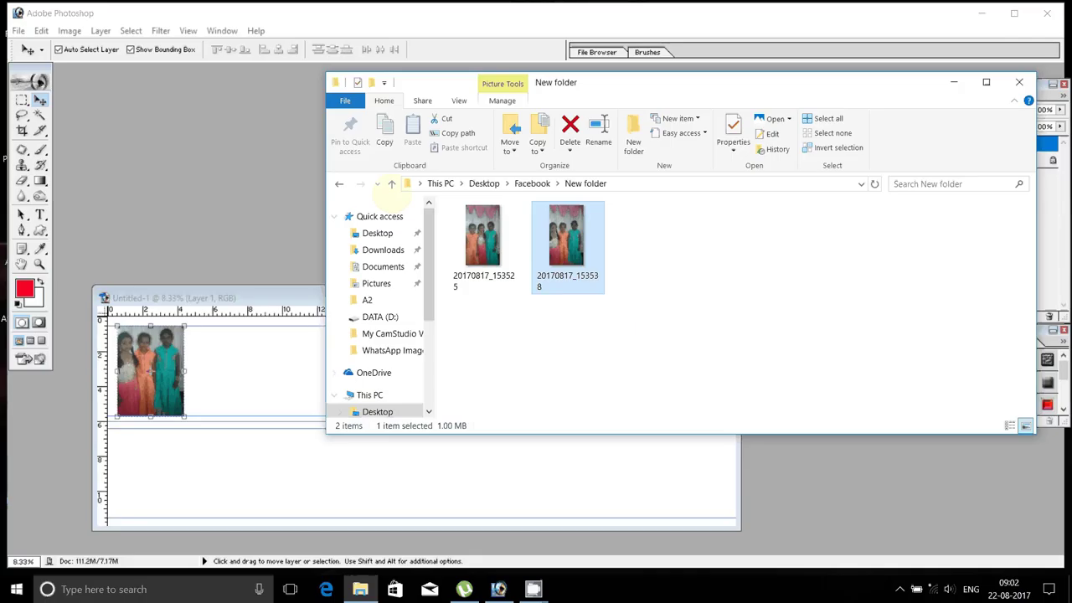
click(392, 183)
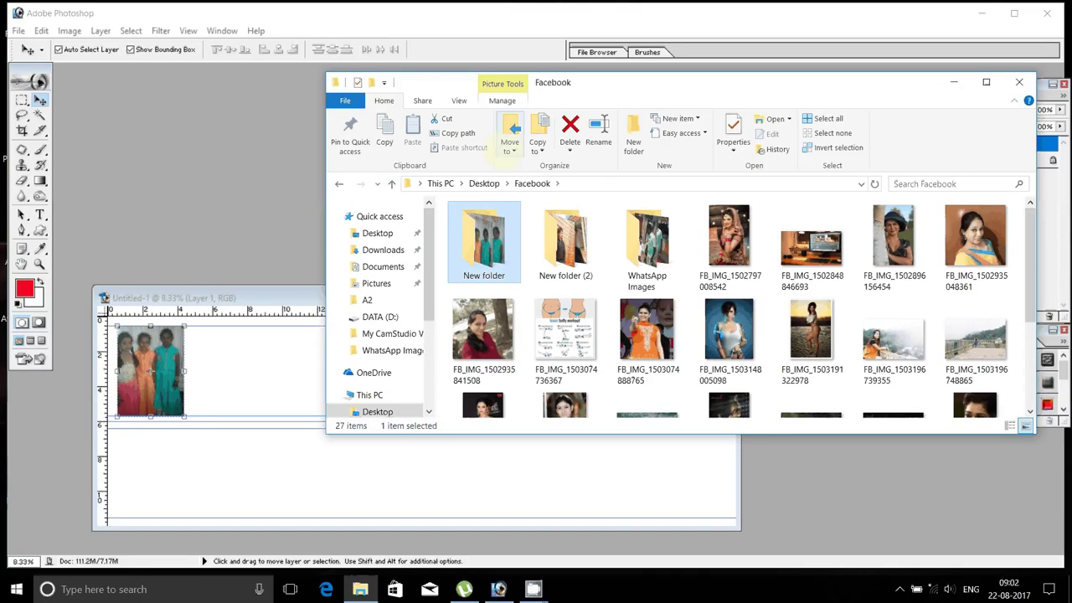
click(511, 138)
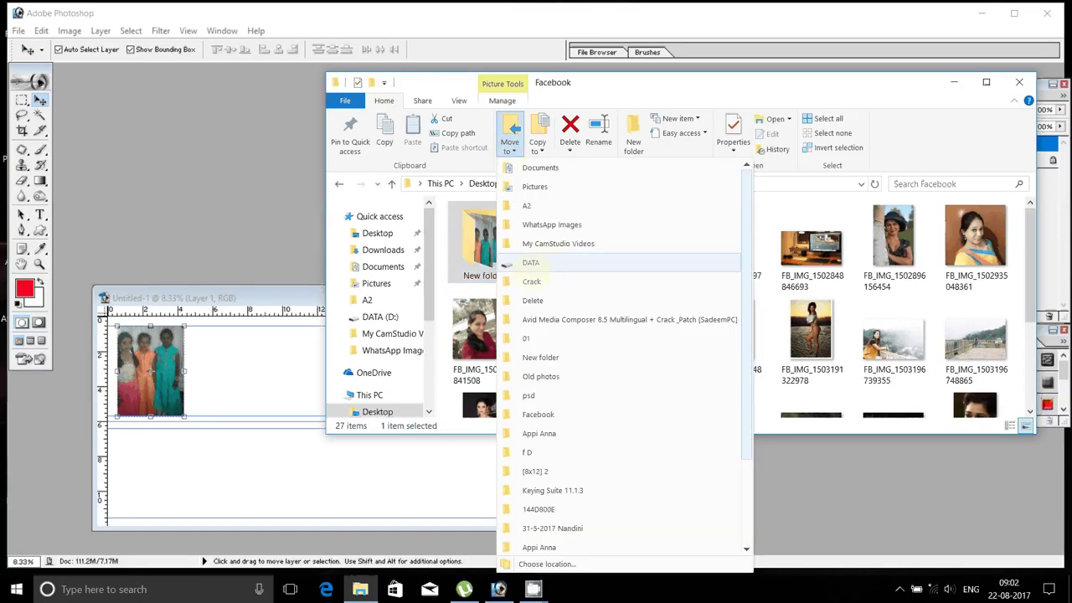
click(533, 300)
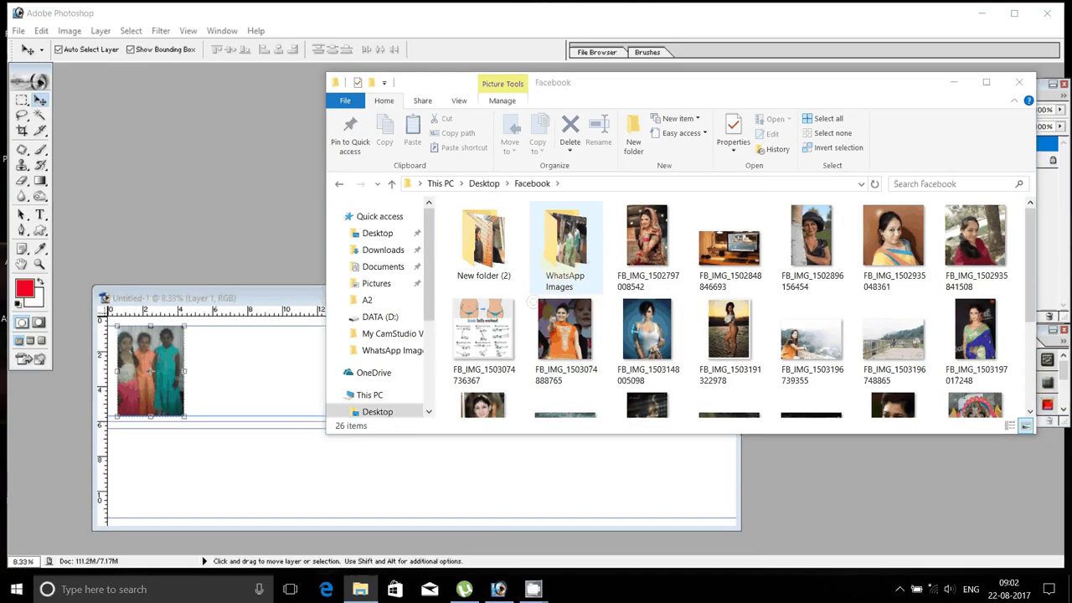
double_click(486, 268)
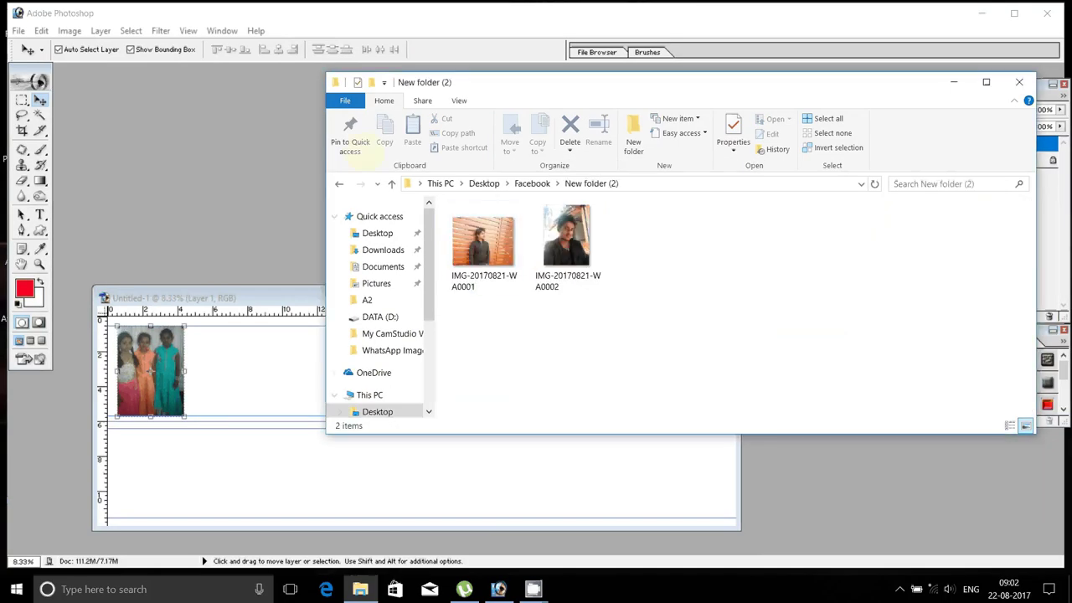
click(391, 183)
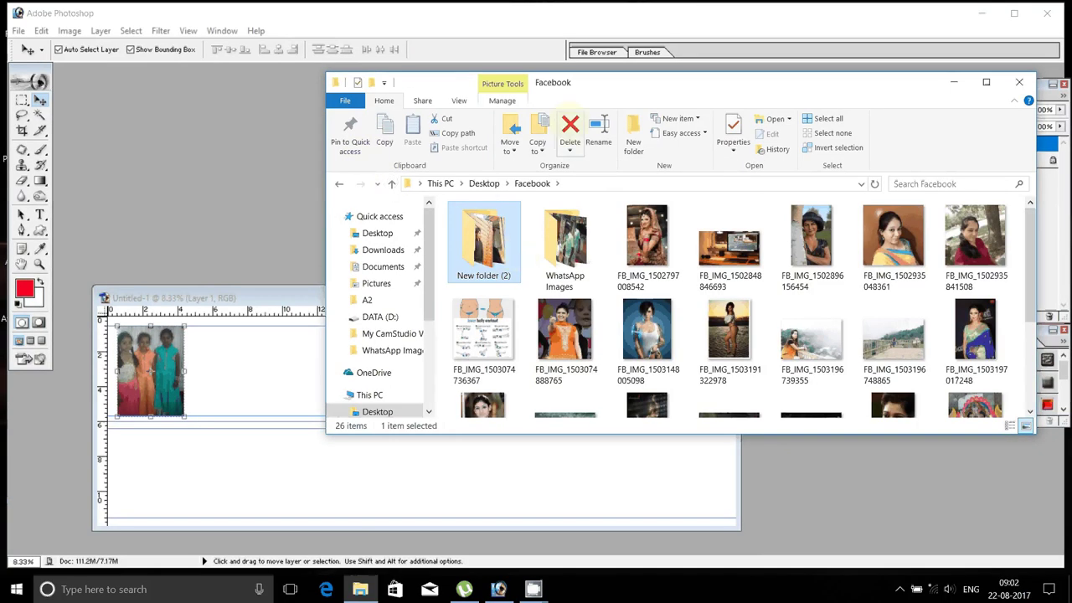
click(570, 130)
- Open IMG-20170820-WA0000 from WhatsApp Images > f D in Photoshop
double_click(513, 284)
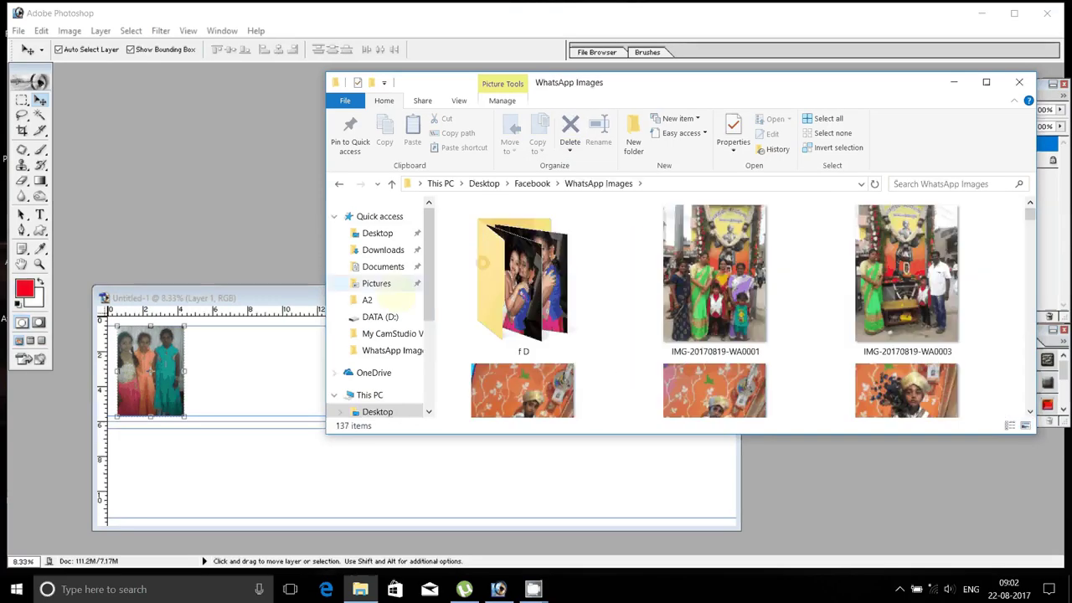
double_click(515, 280)
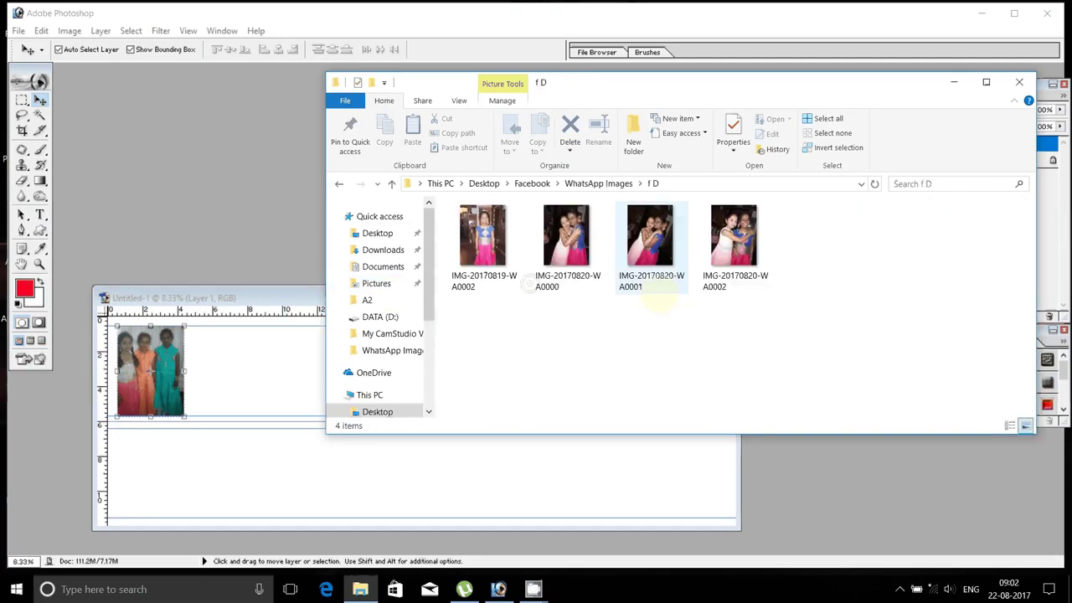
click(567, 242)
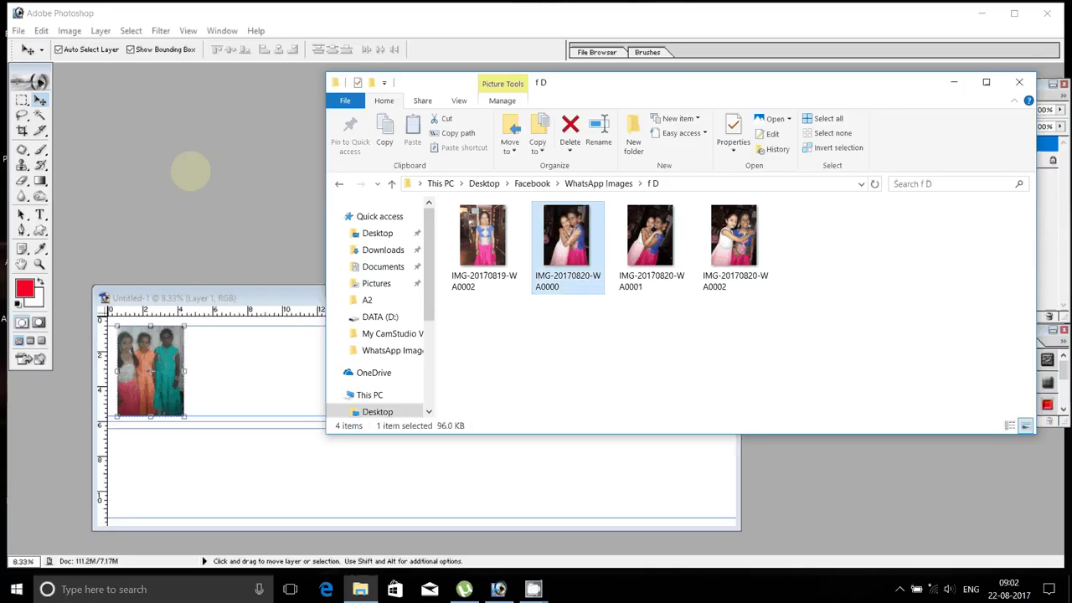
drag(191, 172, 189, 171)
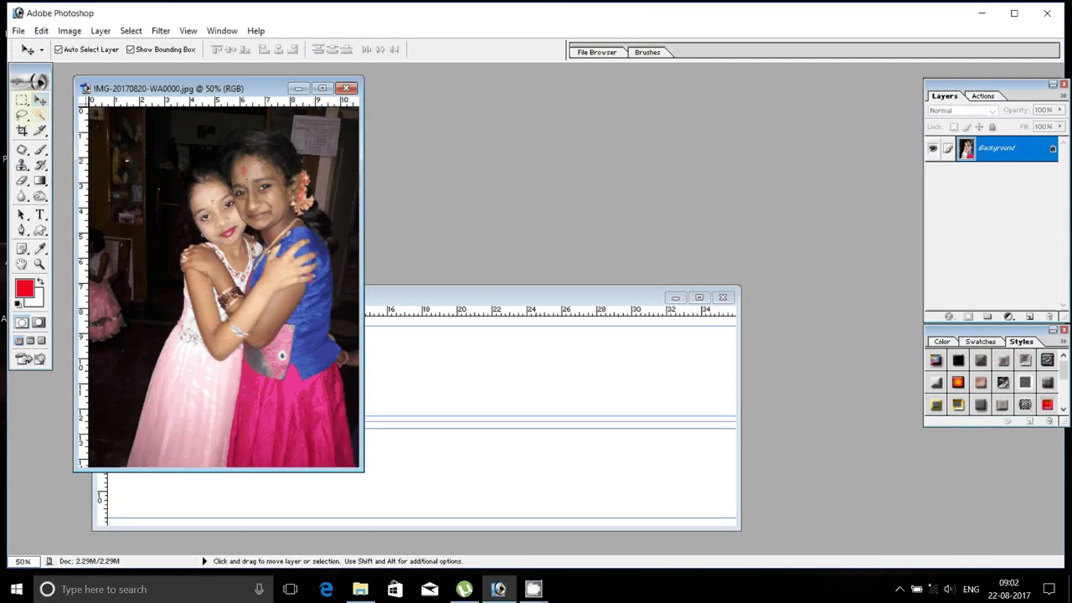
- Select the two hugging girls and move the crop onto the collage canvas
click(22, 100)
drag(157, 121, 180, 199)
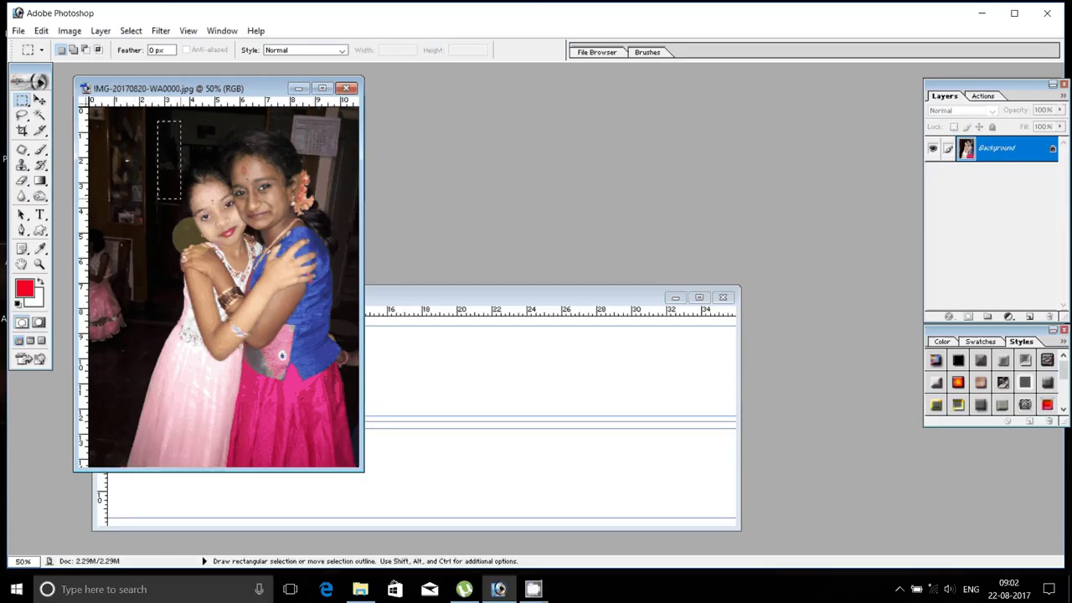
drag(192, 237, 358, 469)
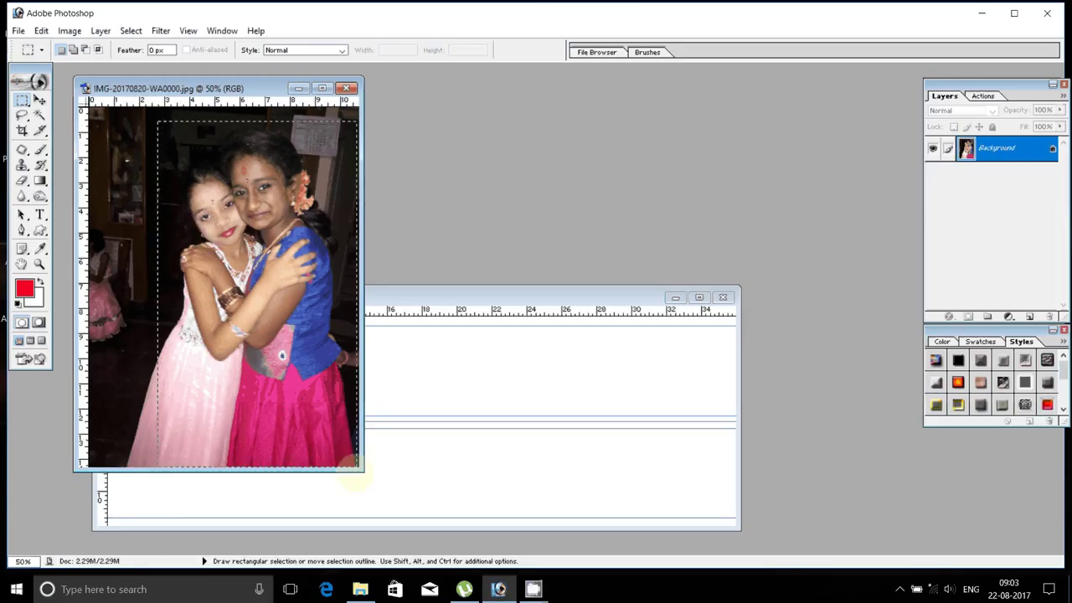
drag(313, 388, 306, 390)
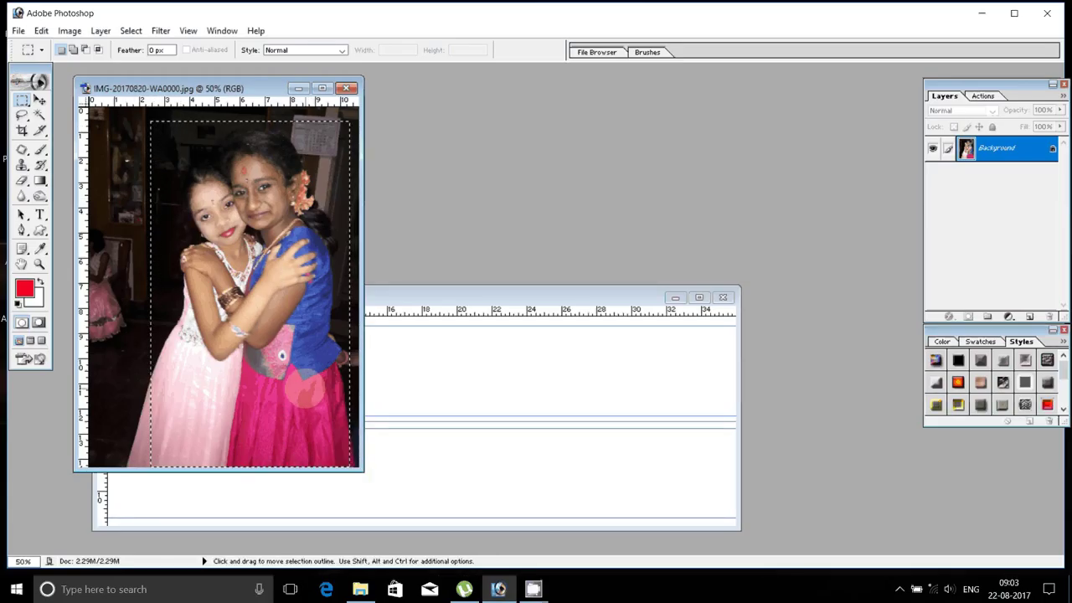
key(v)
mouse_move(240, 164)
mouse_down()
mouse_move(468, 366)
mouse_move(294, 399)
mouse_move(205, 354)
mouse_up()
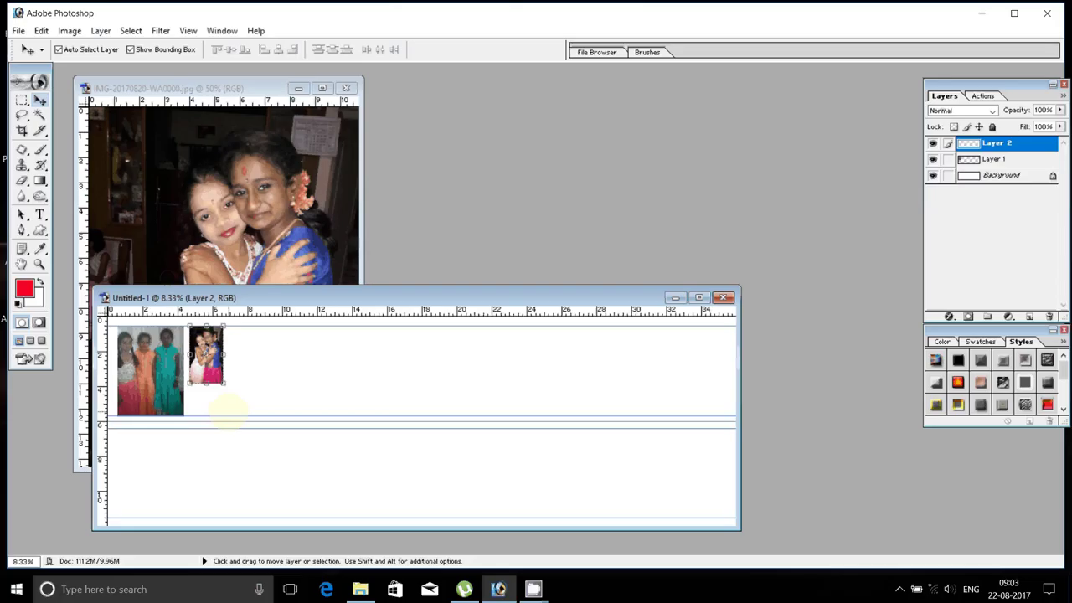
- Enlarge the second photo proportionally to about 154% and close the source without saving
key(shift)
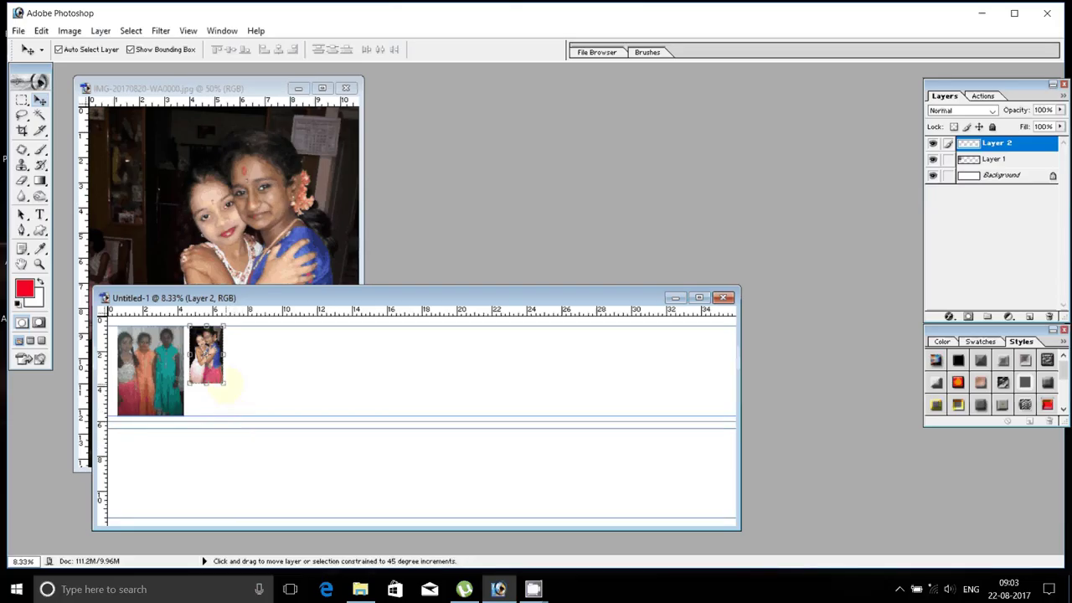
drag(223, 384, 243, 414)
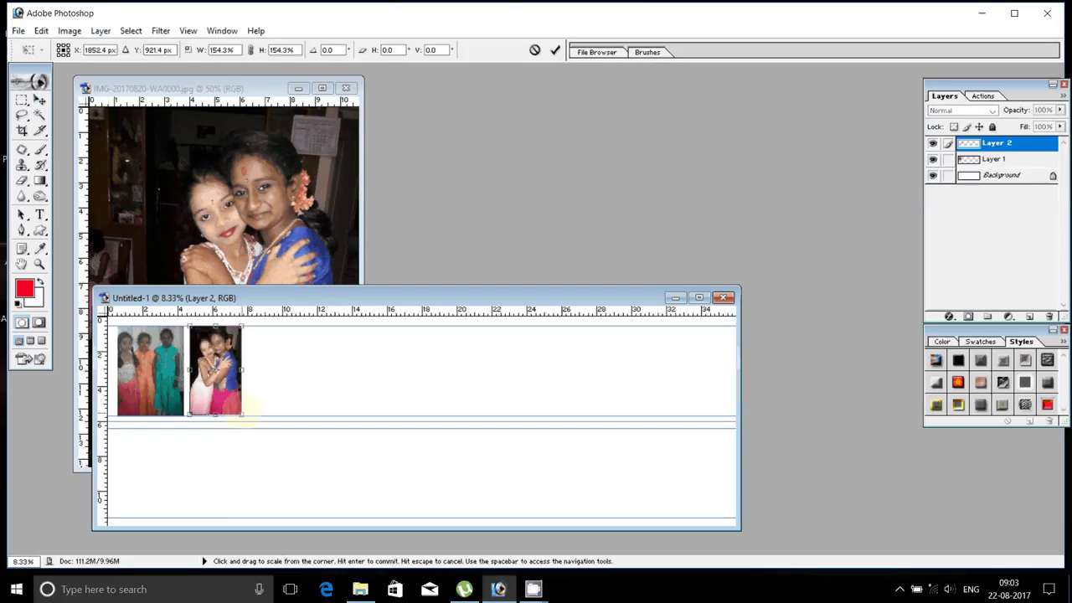
click(555, 50)
click(323, 231)
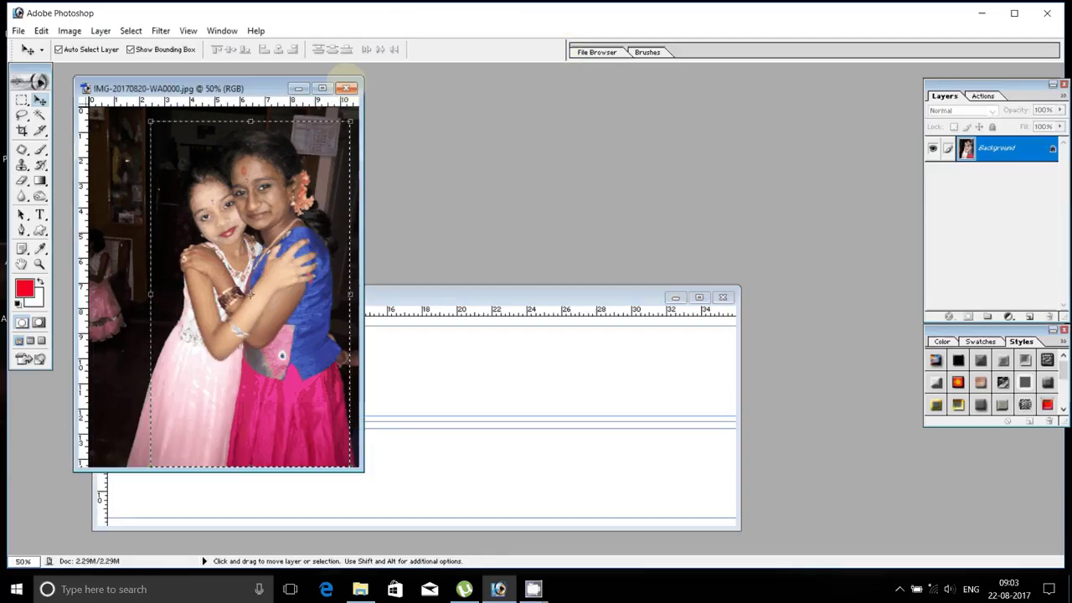
click(346, 87)
click(539, 231)
mouse_move(533, 589)
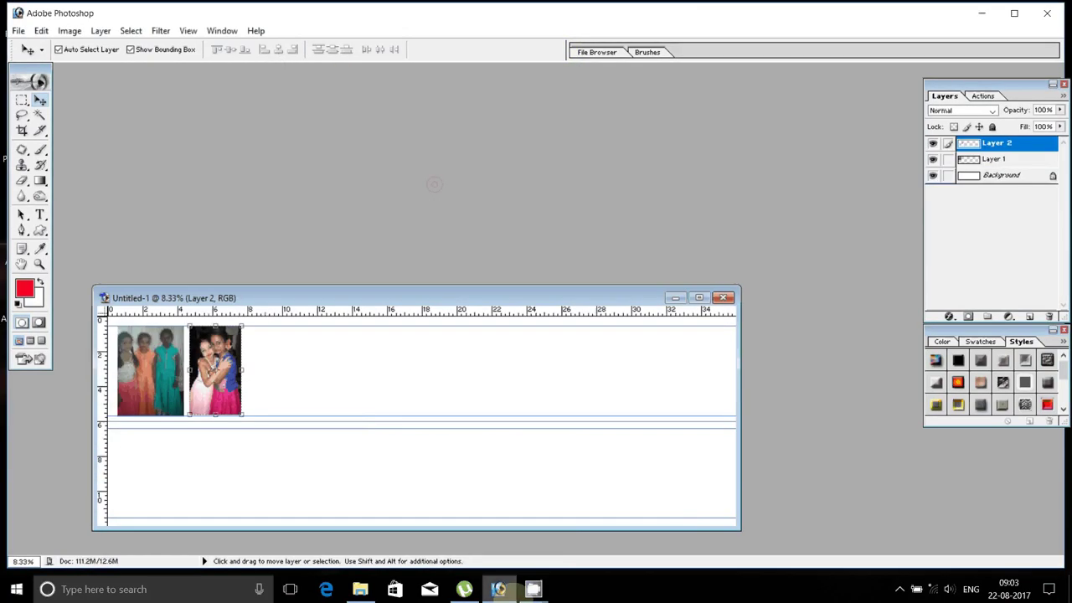
click(484, 508)
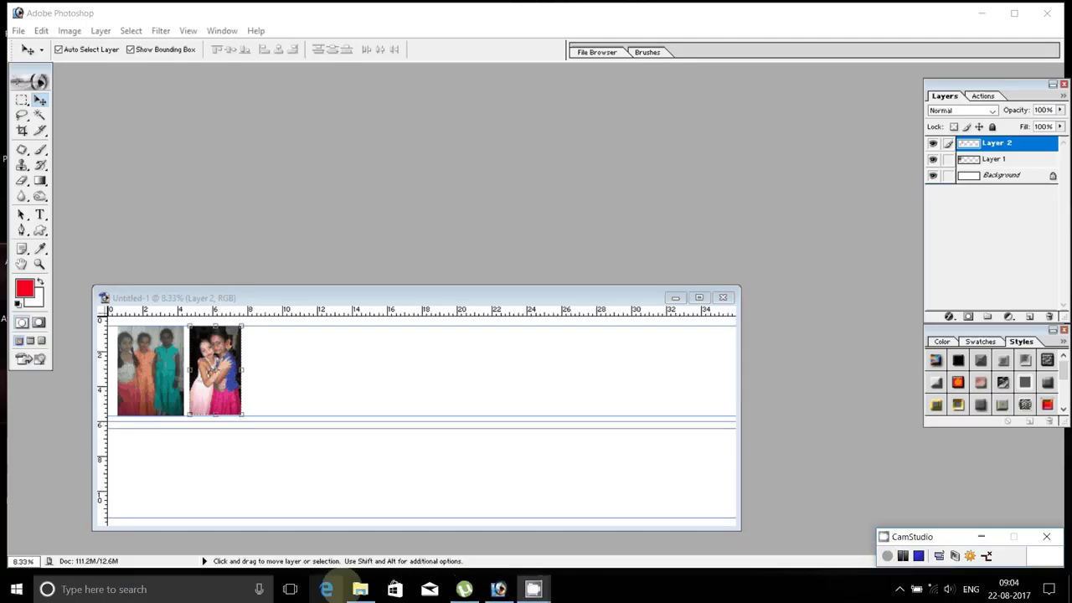
- Open IMG-20170819-WA0002, select the girl, and move the crop onto the collage canvas
click(361, 589)
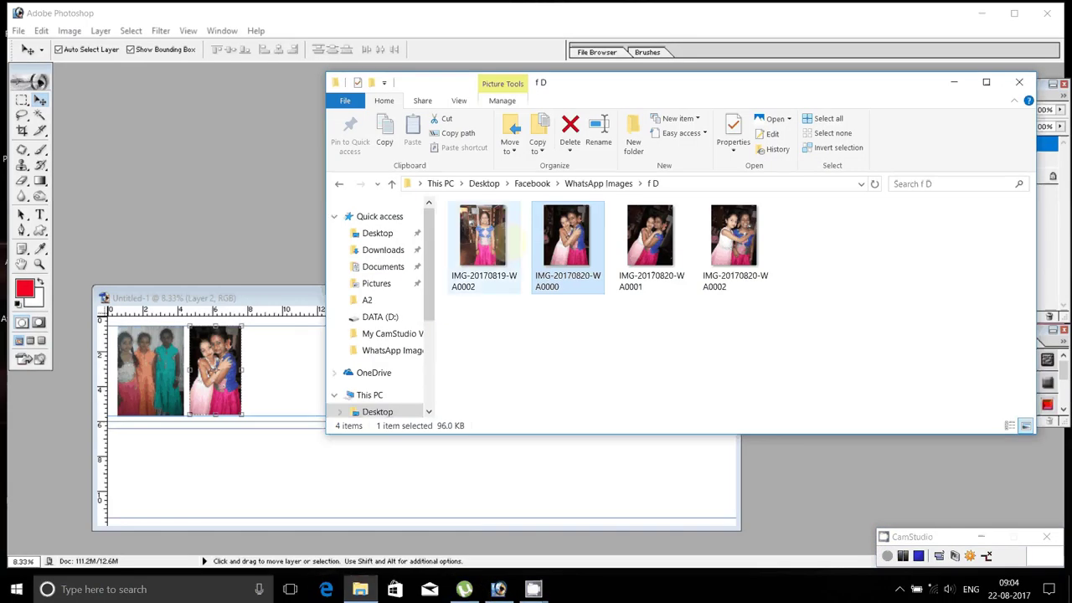
drag(484, 243, 215, 192)
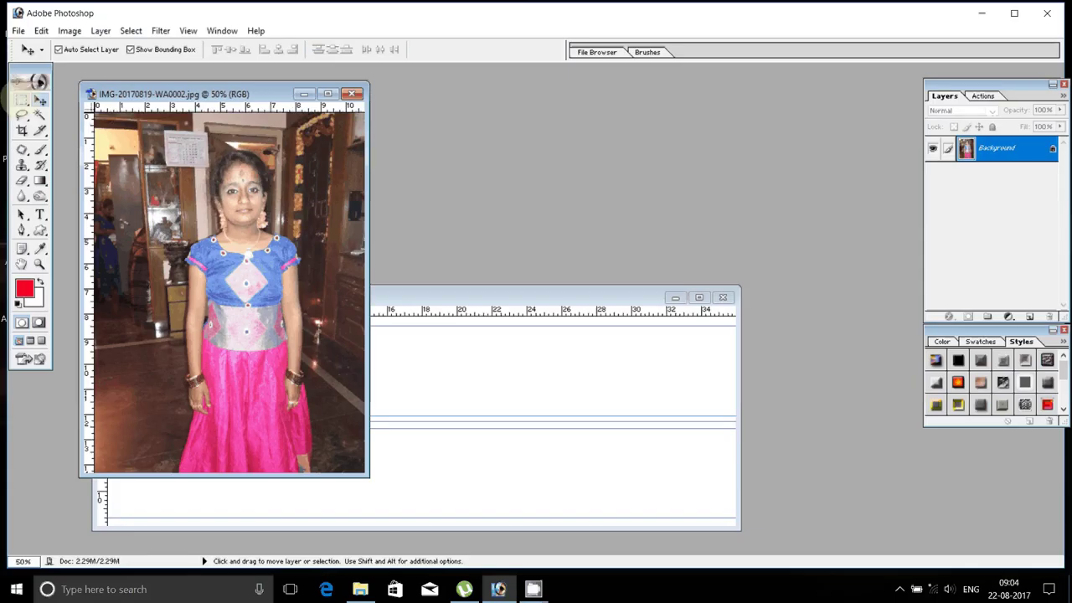
key(m)
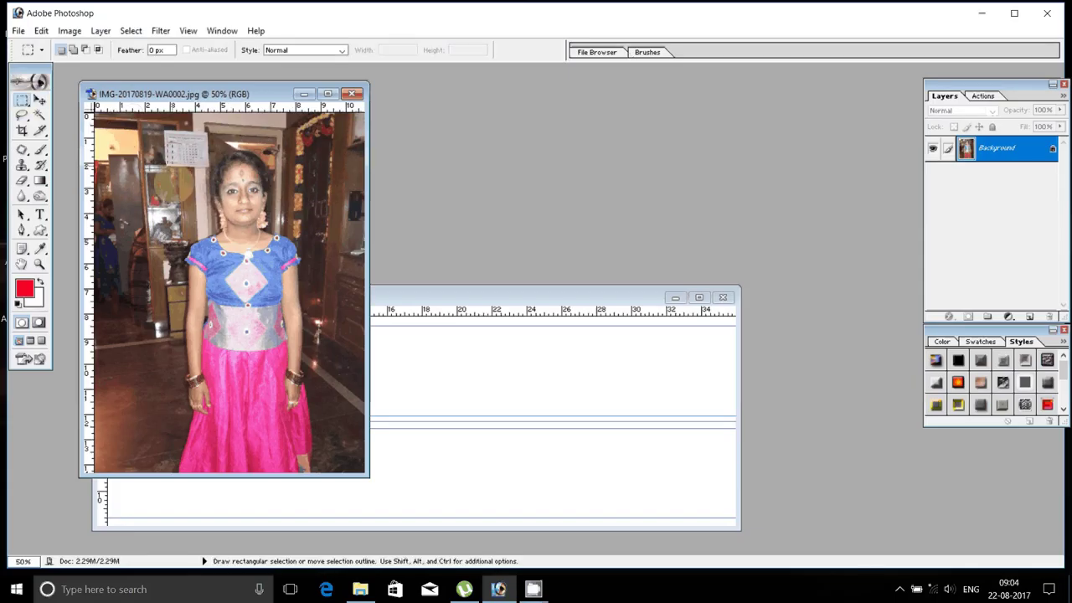
mouse_move(174, 184)
mouse_down()
mouse_move(261, 482)
mouse_move(325, 476)
mouse_up()
key(v)
mouse_move(203, 219)
mouse_down()
mouse_move(440, 369)
mouse_move(260, 354)
mouse_up()
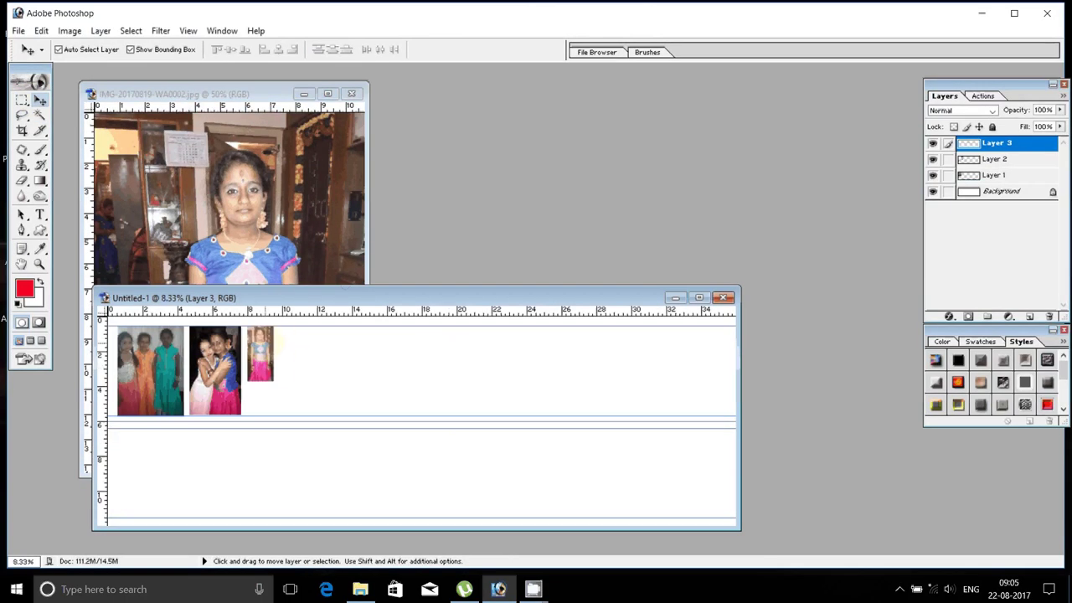
- Enlarge the third photo to about 165% and close its source document
click(275, 345)
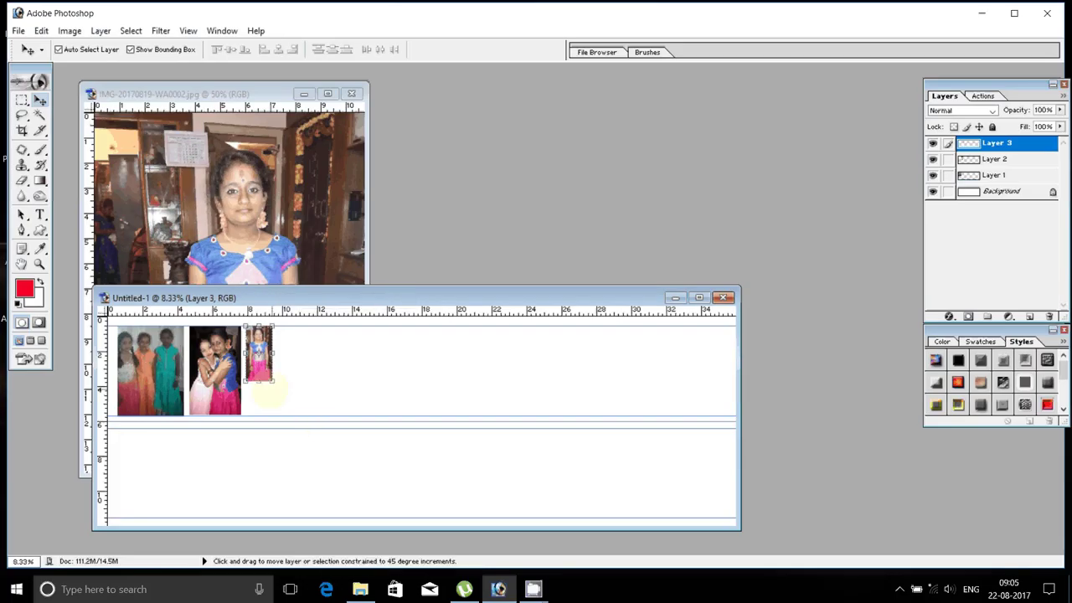
drag(273, 382, 287, 417)
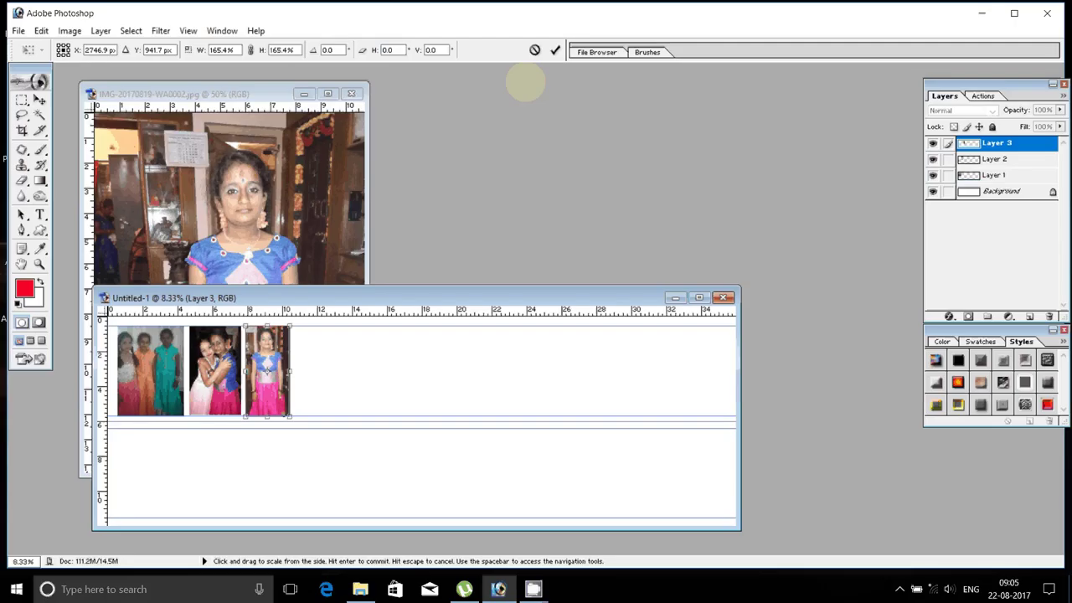
click(555, 50)
click(318, 94)
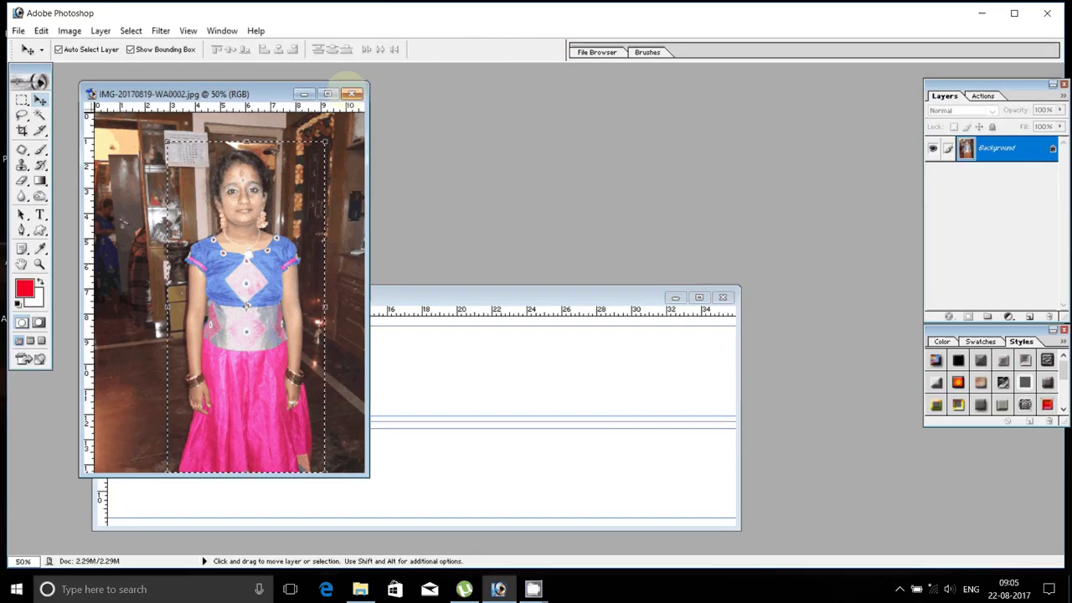
click(352, 94)
- Move an item from WhatsApp Images into the f D folder
click(360, 589)
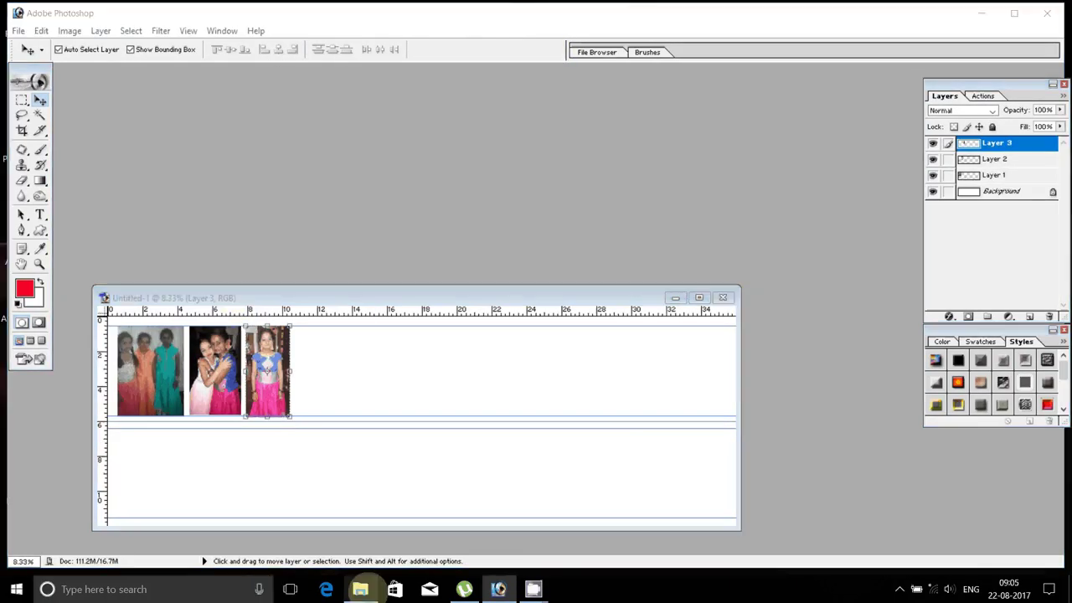
click(391, 183)
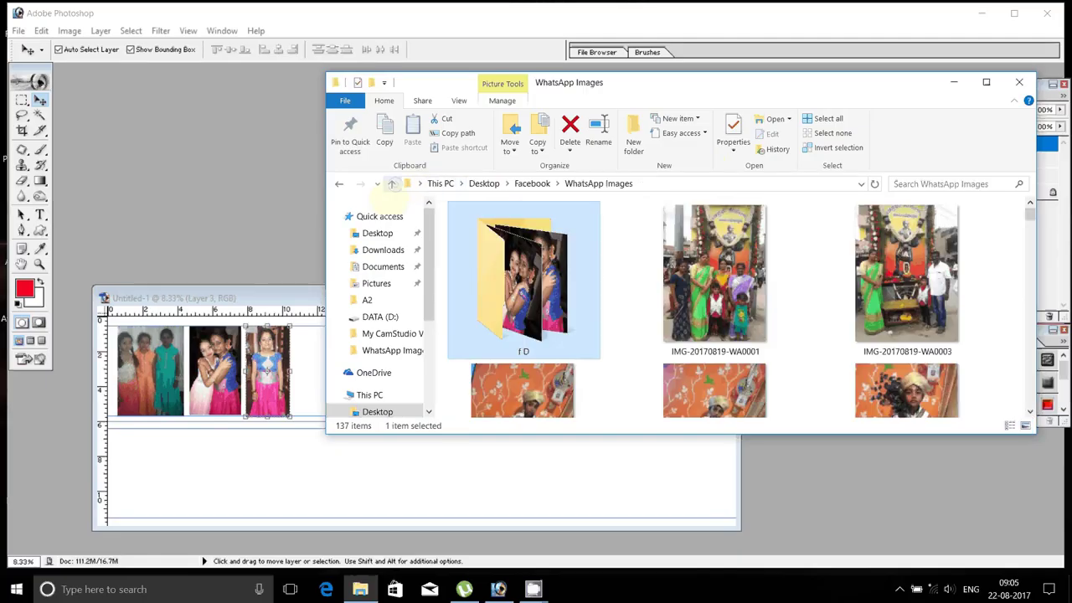
click(510, 144)
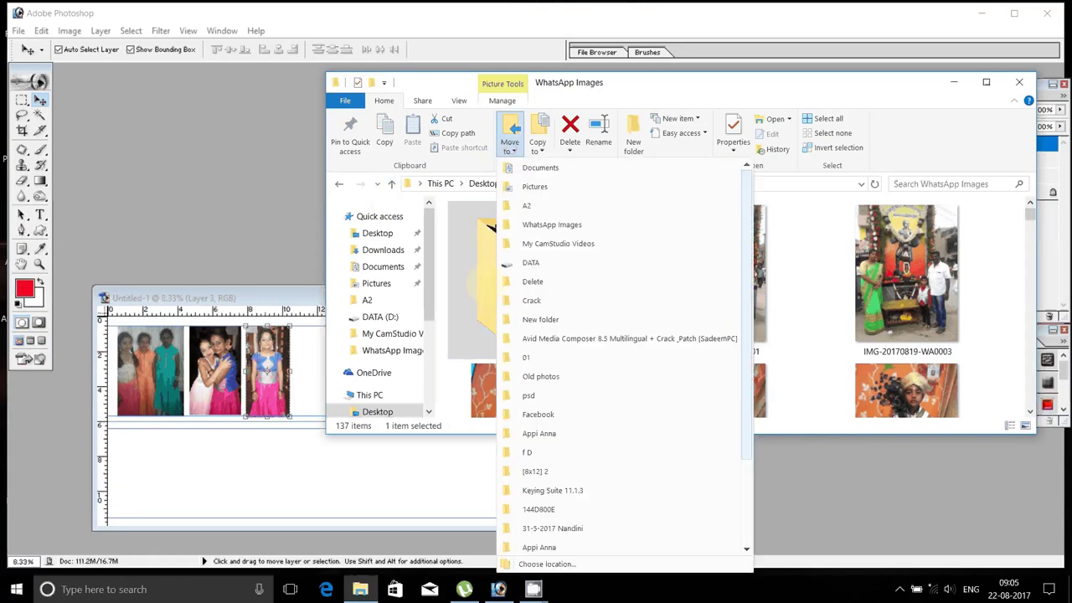
click(490, 225)
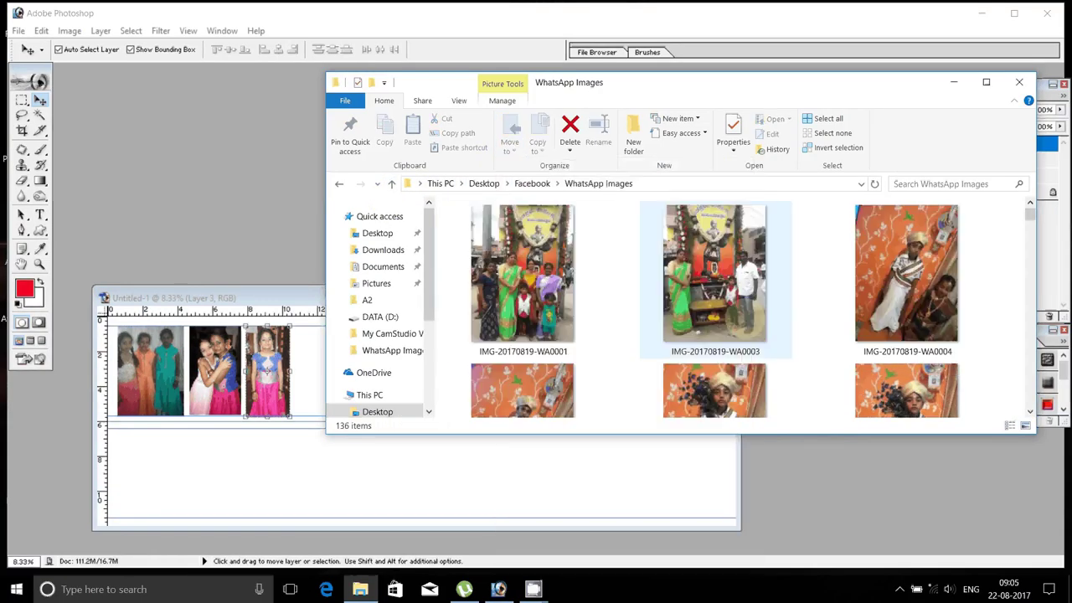
- Scroll down the thumbnails and open IMG-20170820-WA0230 in Photoshop
scroll(733, 336, down, 1)
scroll(734, 337, down, 1)
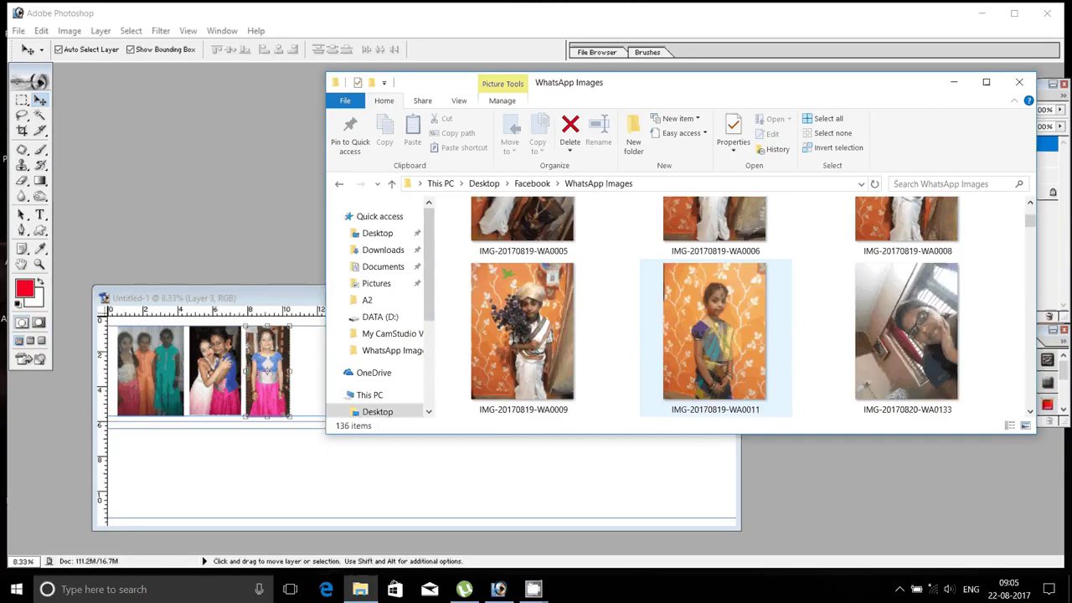
scroll(722, 354, down, 1)
scroll(721, 348, down, 2)
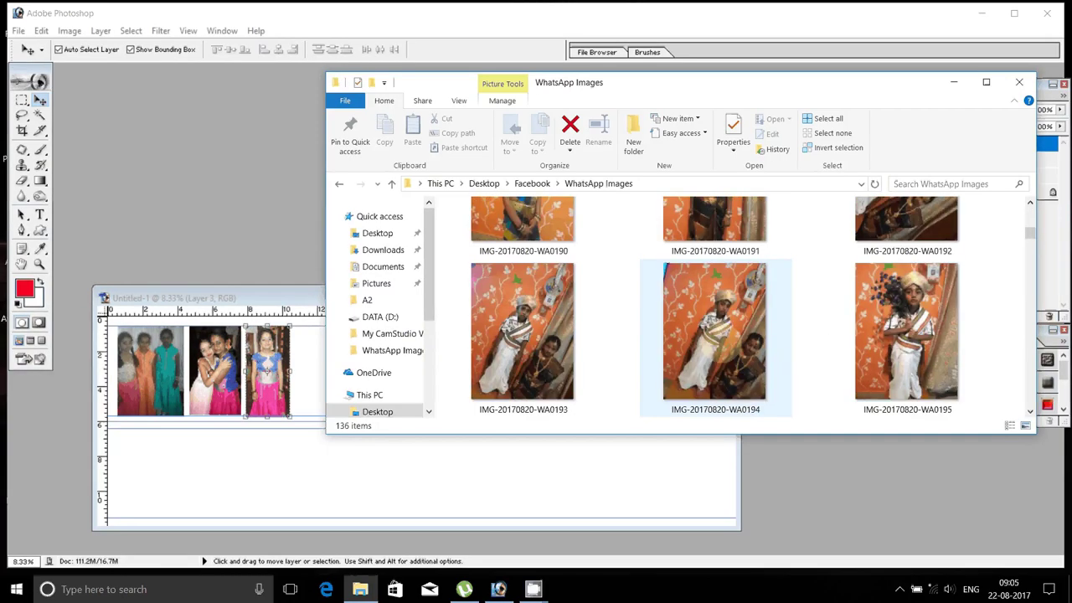
scroll(715, 335, down, 1)
scroll(715, 335, down, 1)
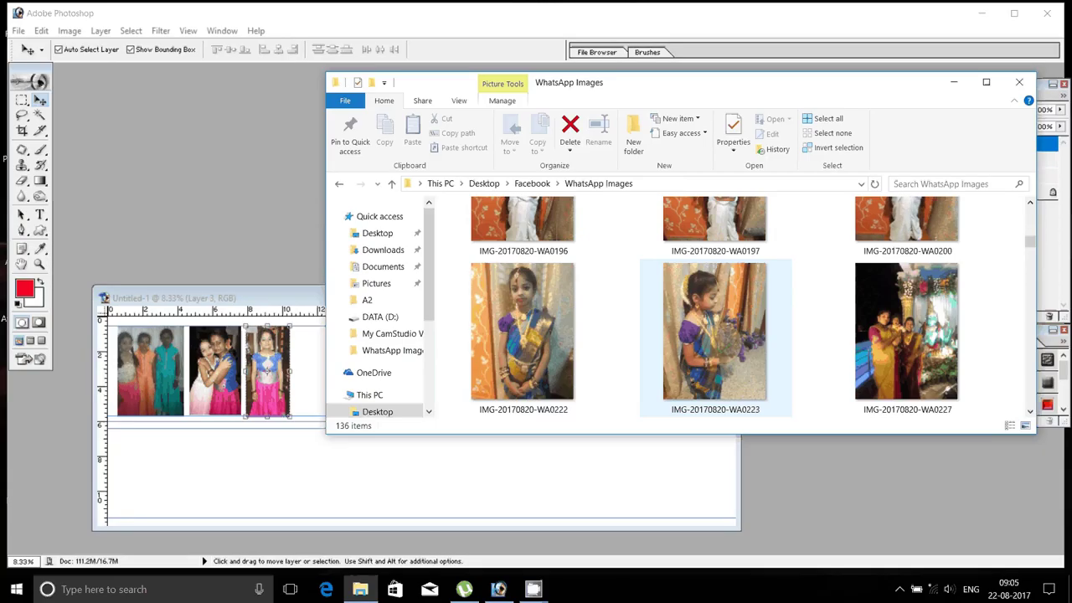
scroll(714, 335, down, 1)
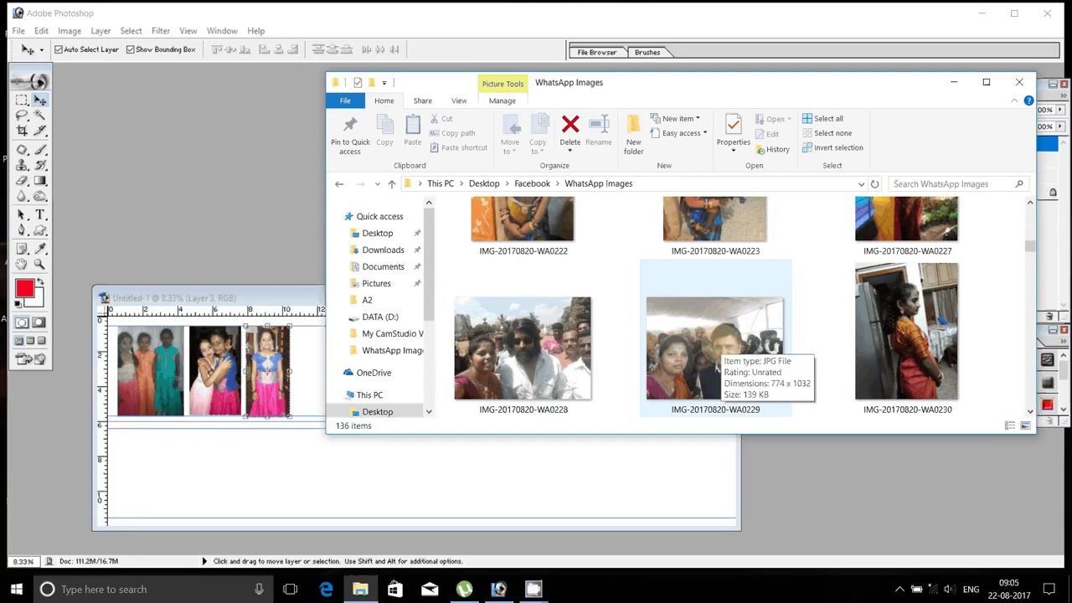
scroll(738, 304, down, 1)
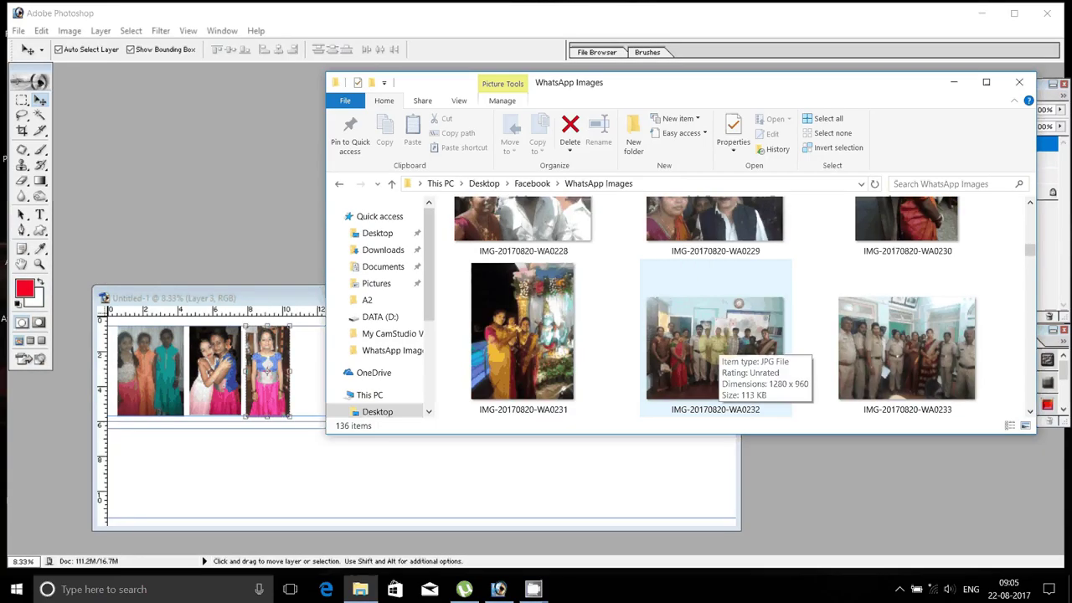
double_click(907, 220)
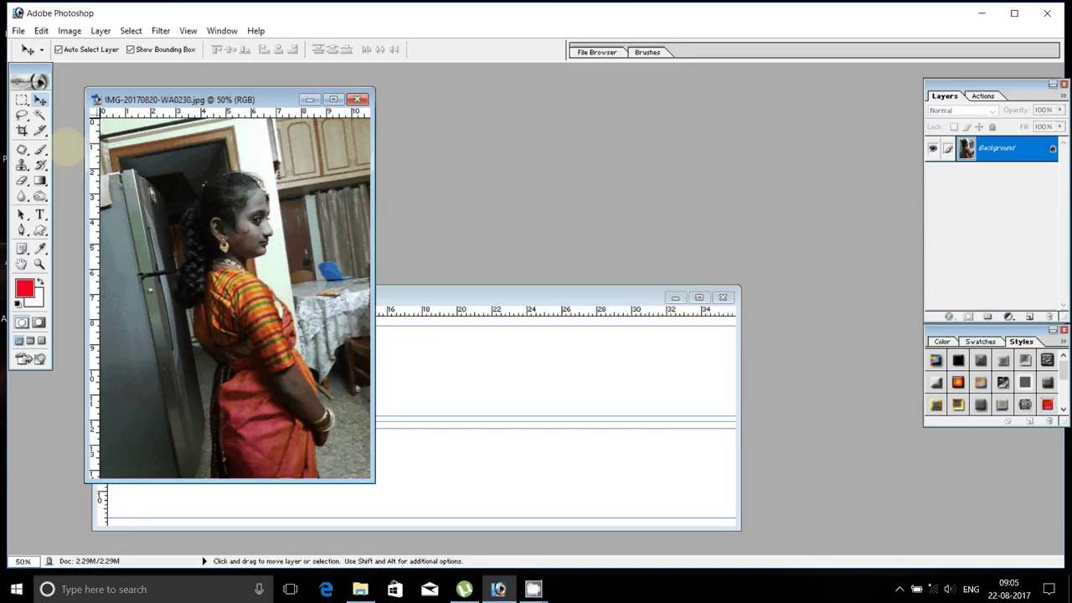
- Copy the girl in the orange saree onto the canvas, scale to 167%, and close the source
click(21, 99)
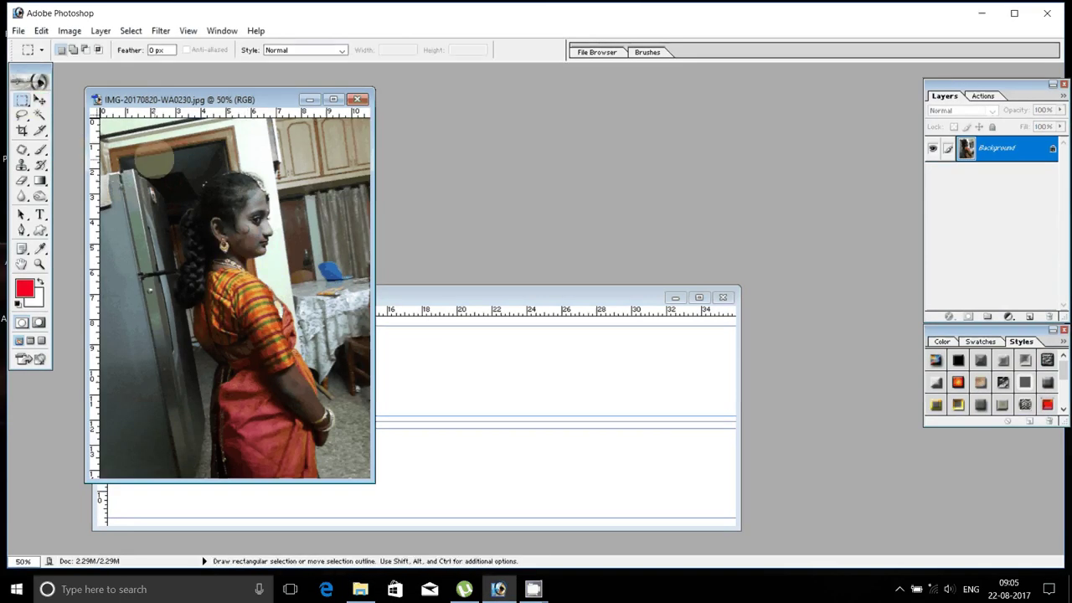
drag(154, 159, 346, 485)
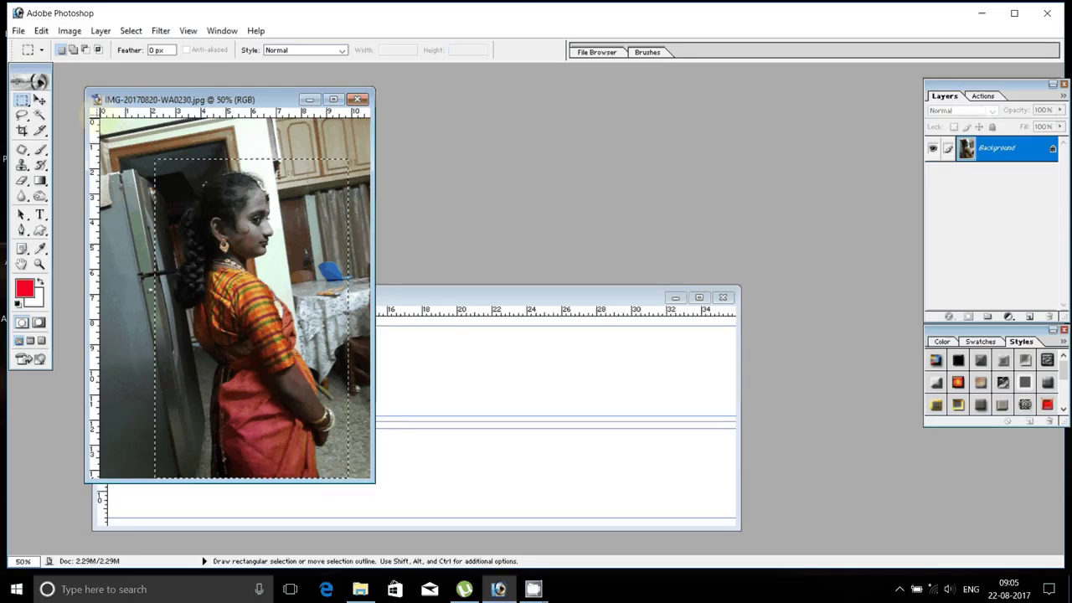
click(40, 99)
mouse_move(277, 335)
mouse_down()
mouse_move(494, 383)
mouse_move(327, 350)
mouse_up()
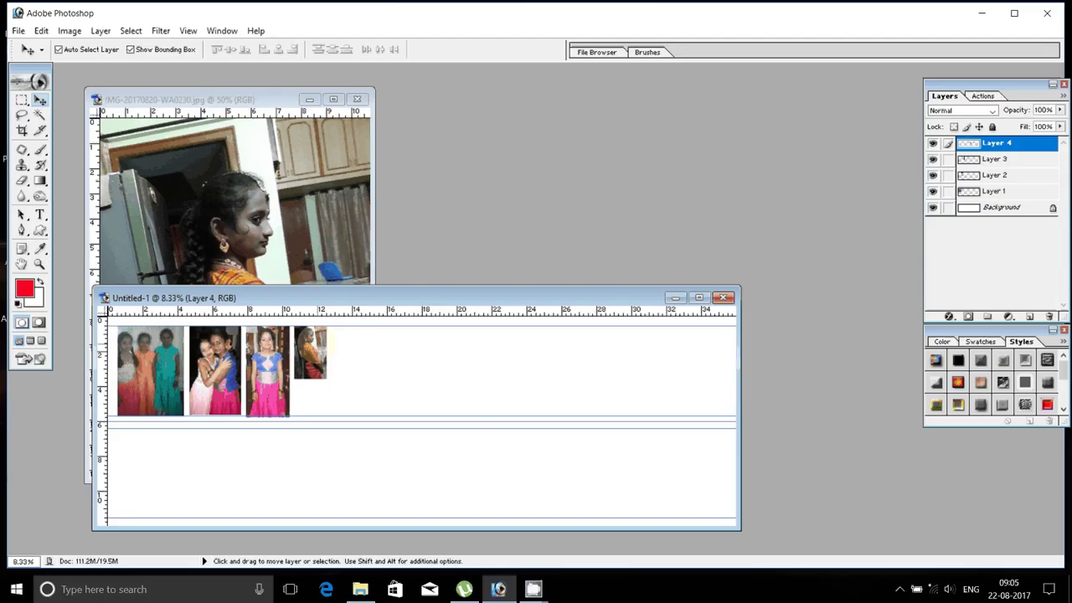
key(Left)
key(Left)
key(Left)
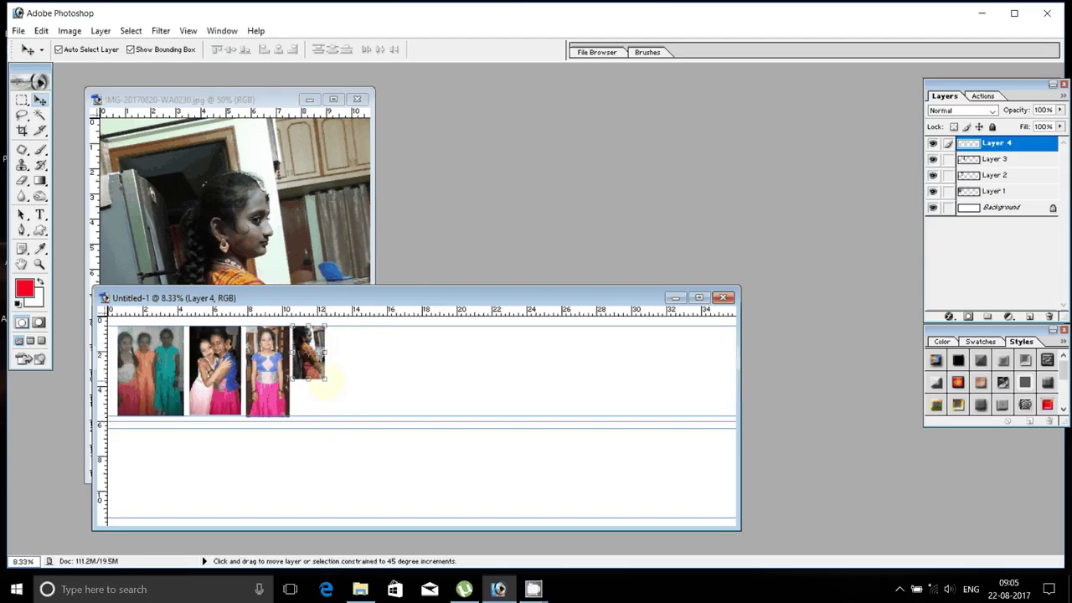
drag(325, 380, 348, 417)
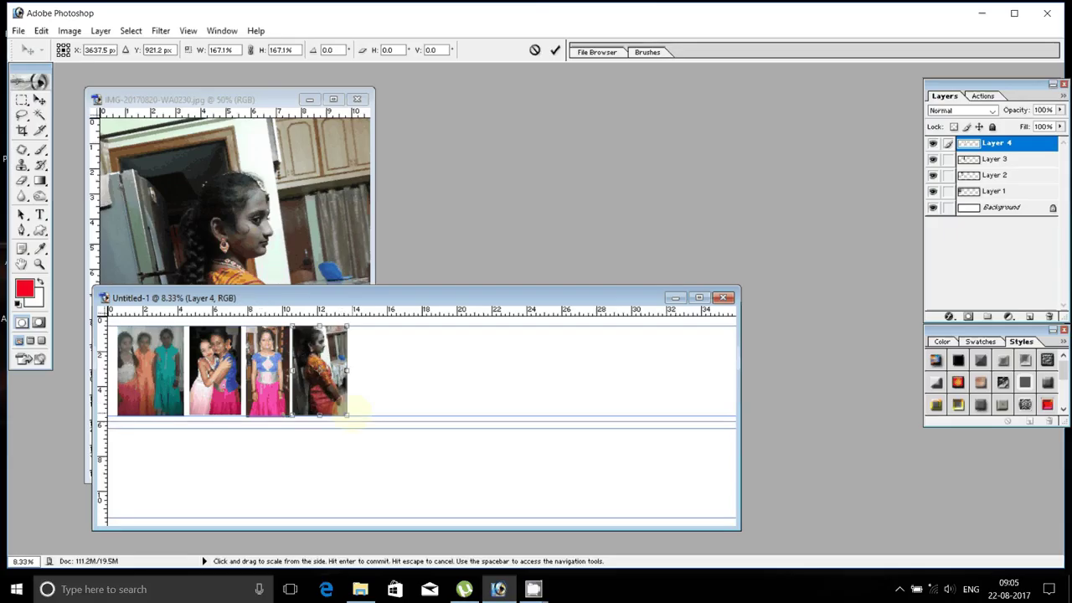
key(Return)
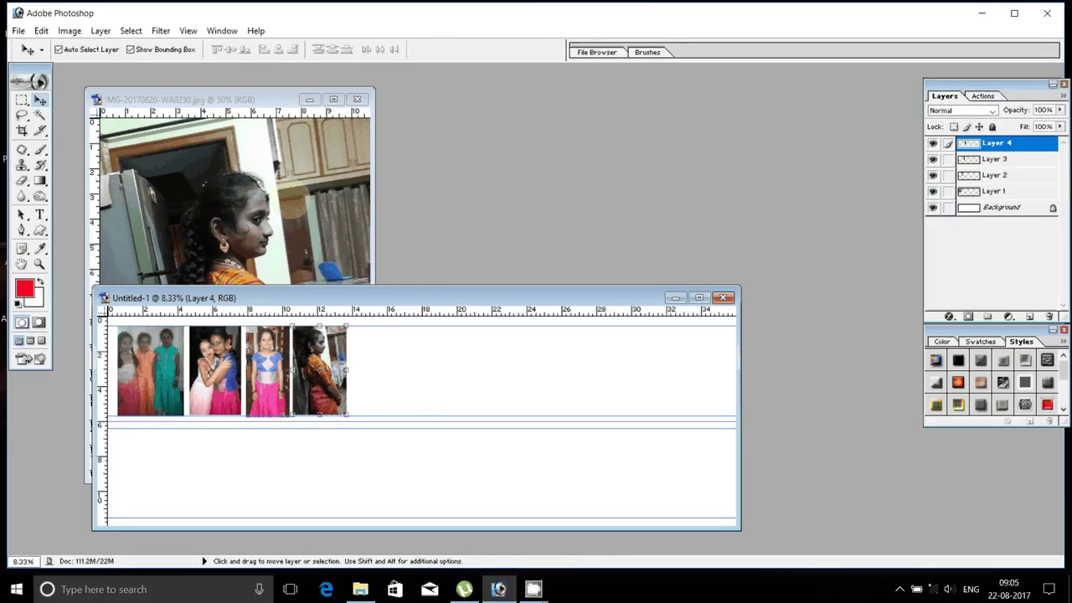
key(ctrl+w)
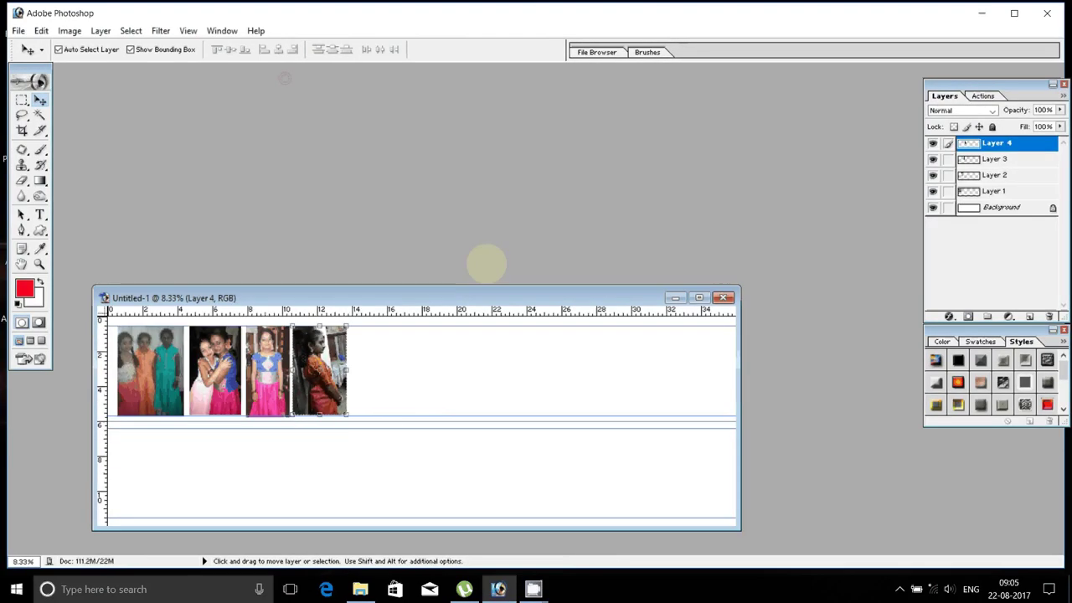
- Move the used photo from WhatsApp Images into the Delete folder
click(360, 589)
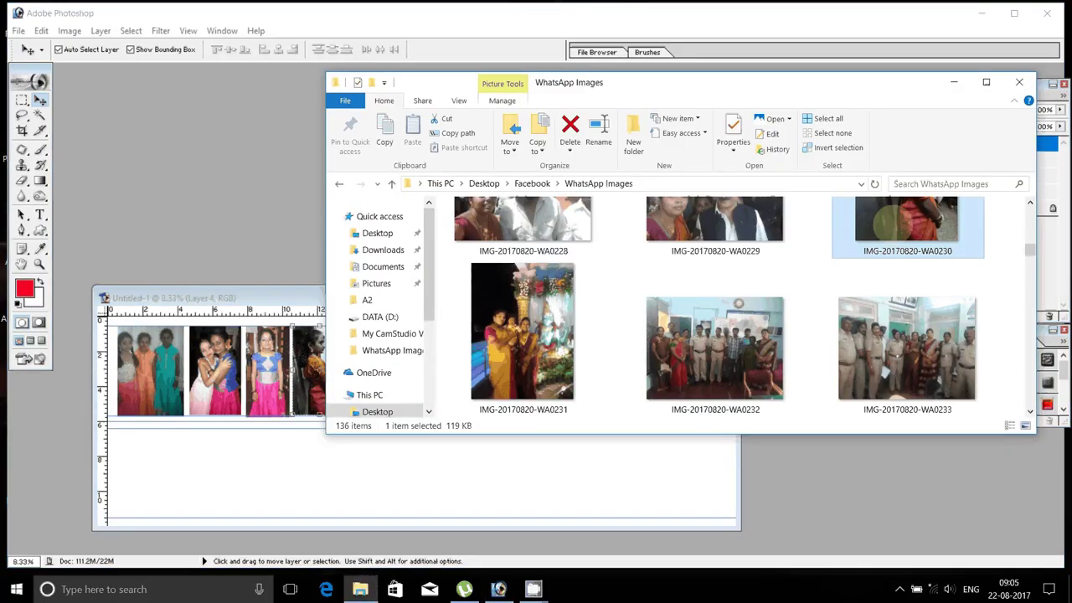
click(511, 138)
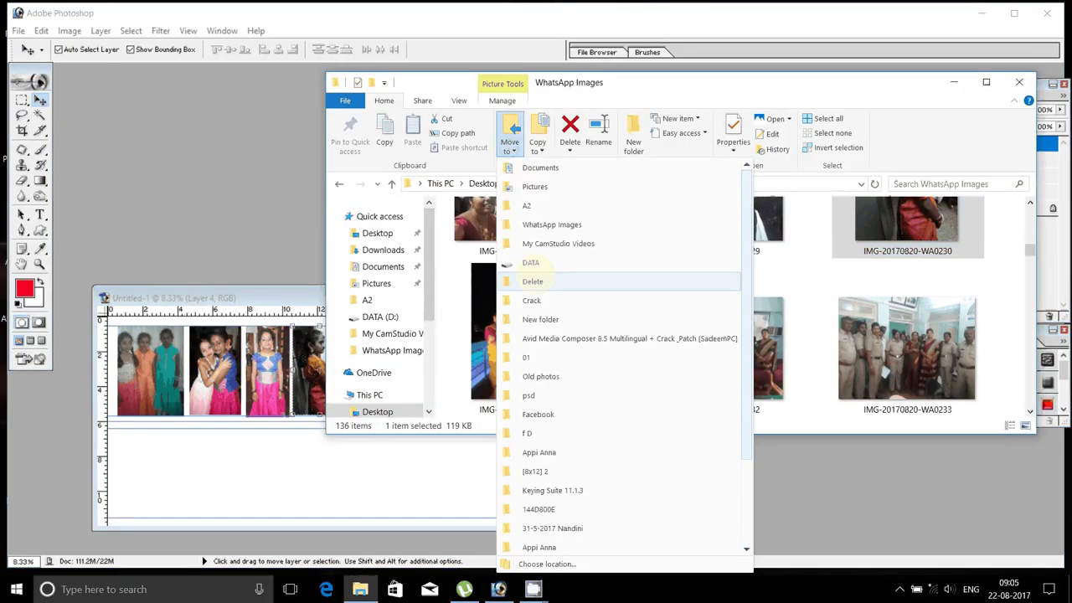
click(533, 281)
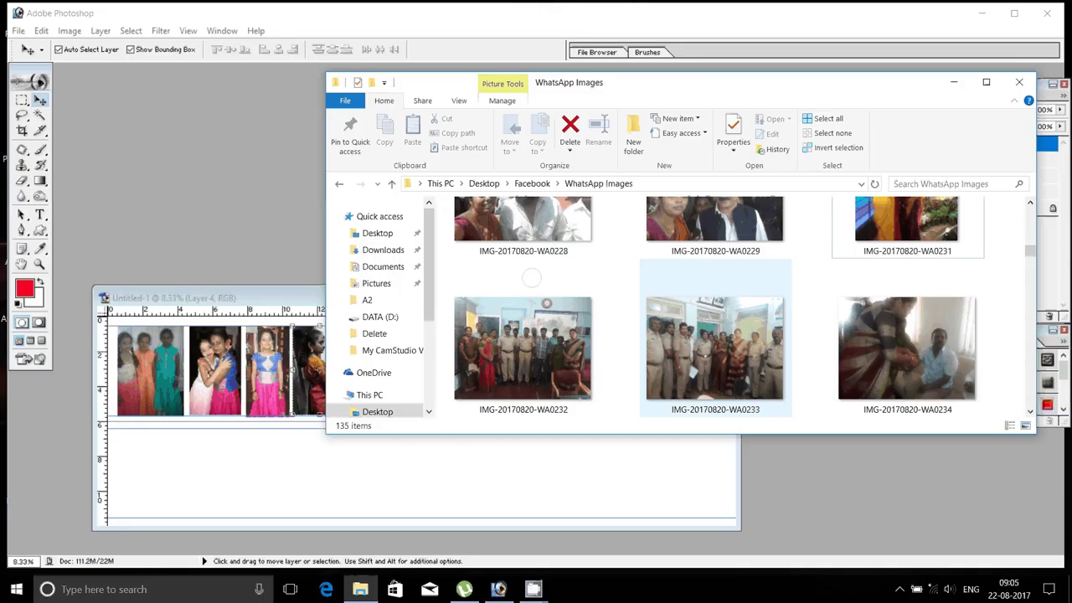
- Select photo IMG-20170820-WA0243 and scroll down through the WhatsApp photos
key(Down)
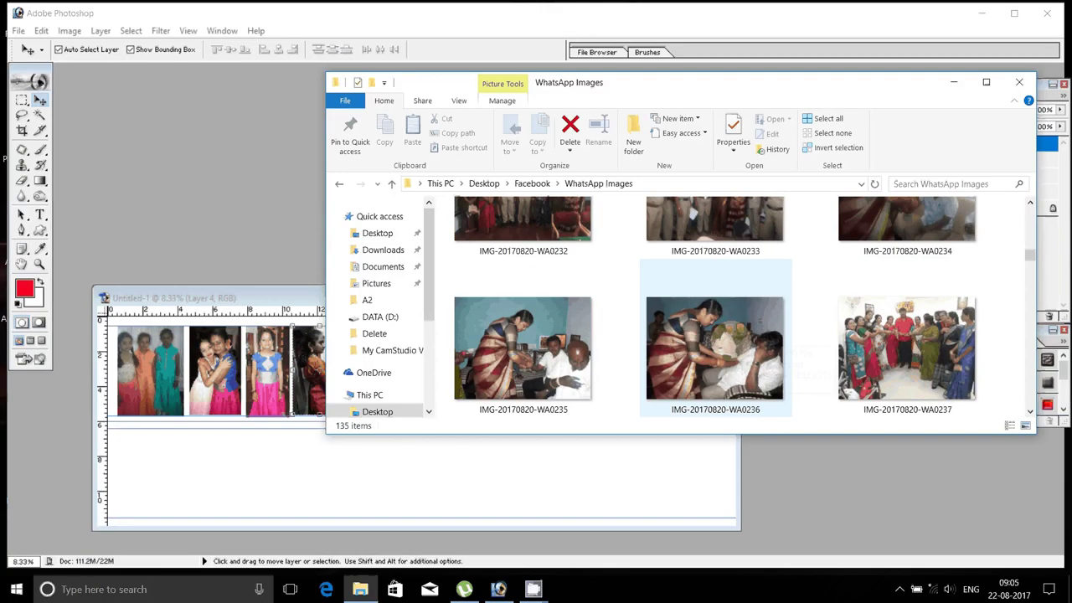
key(Down)
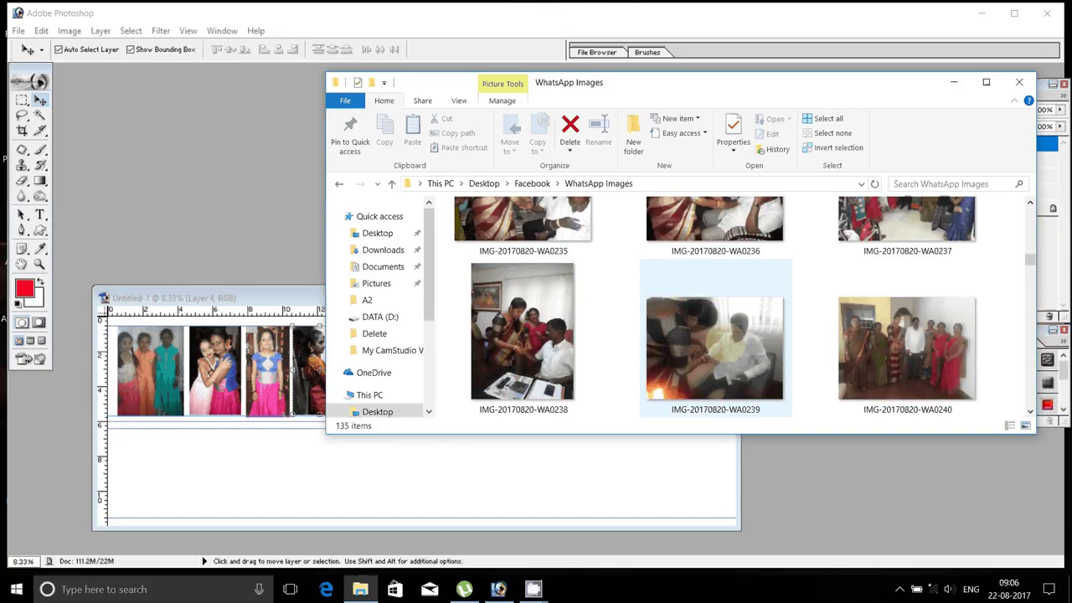
key(Down)
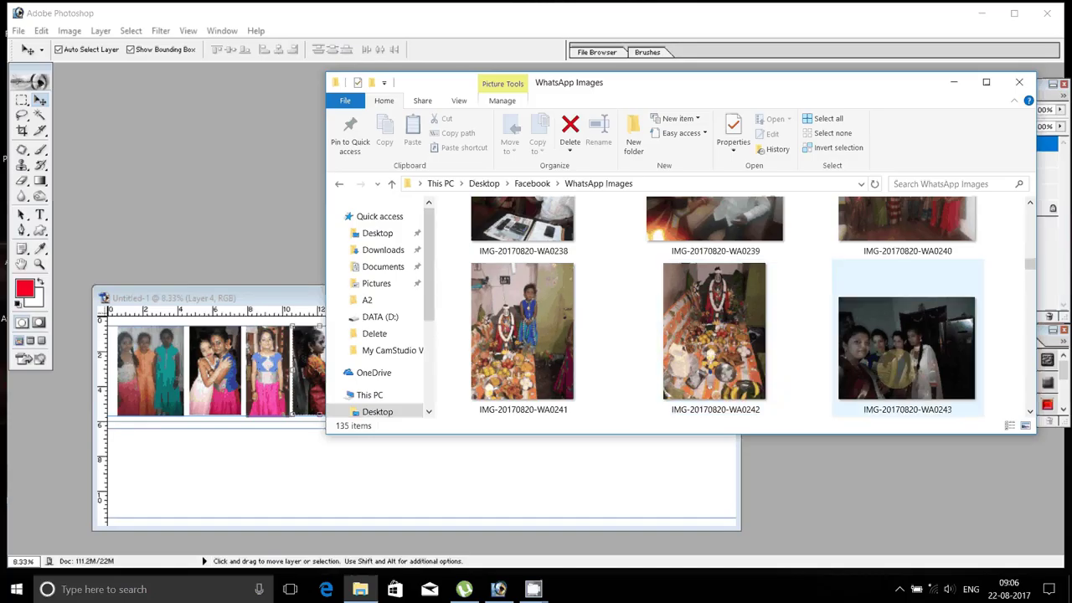
click(885, 360)
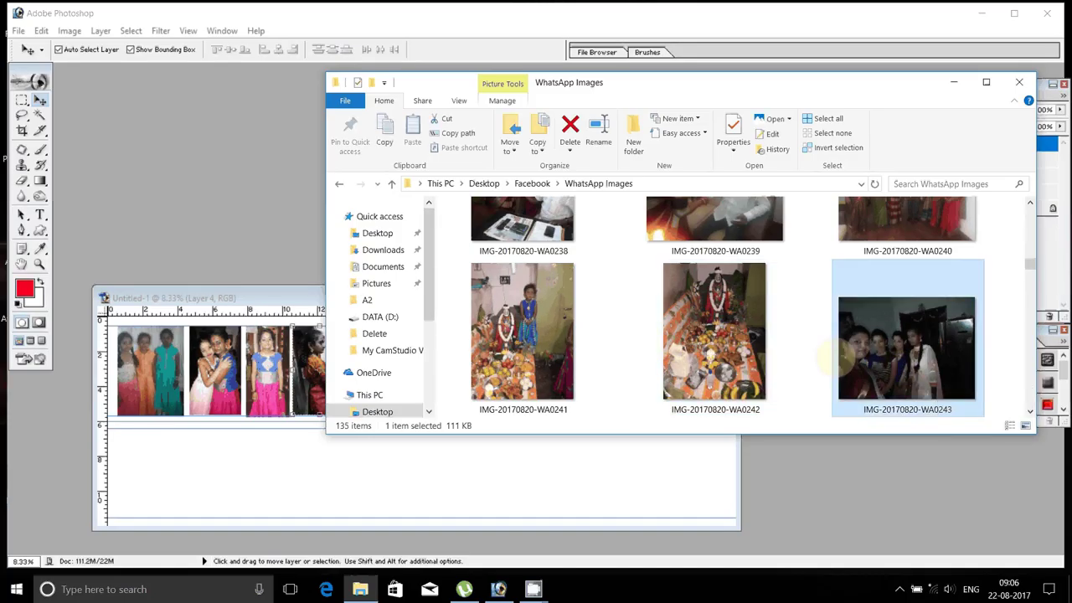
scroll(829, 361, down, 1)
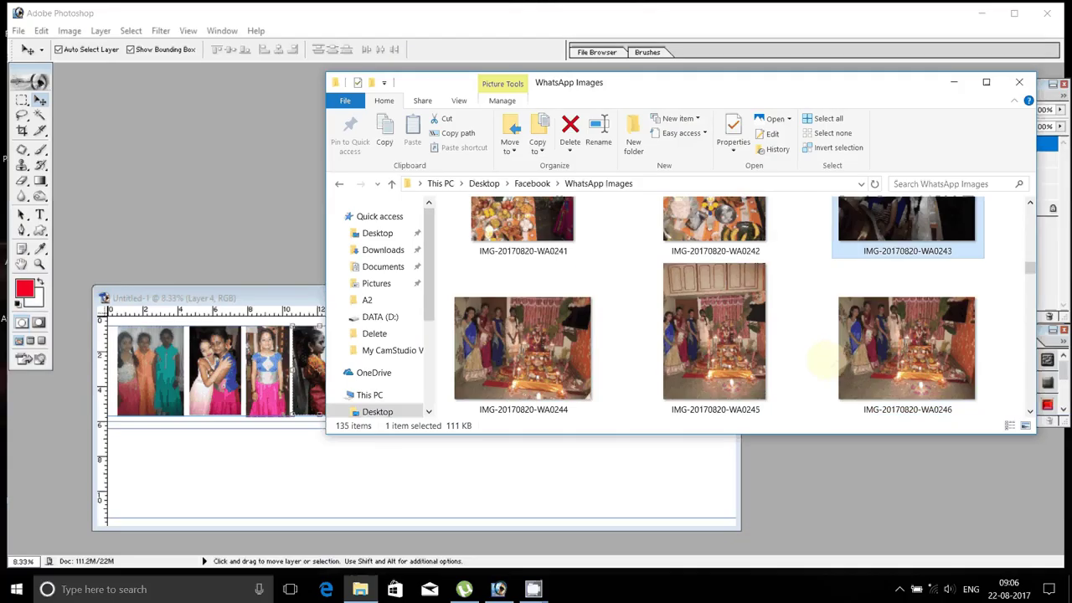
scroll(829, 360, down, 1)
scroll(823, 363, down, 1)
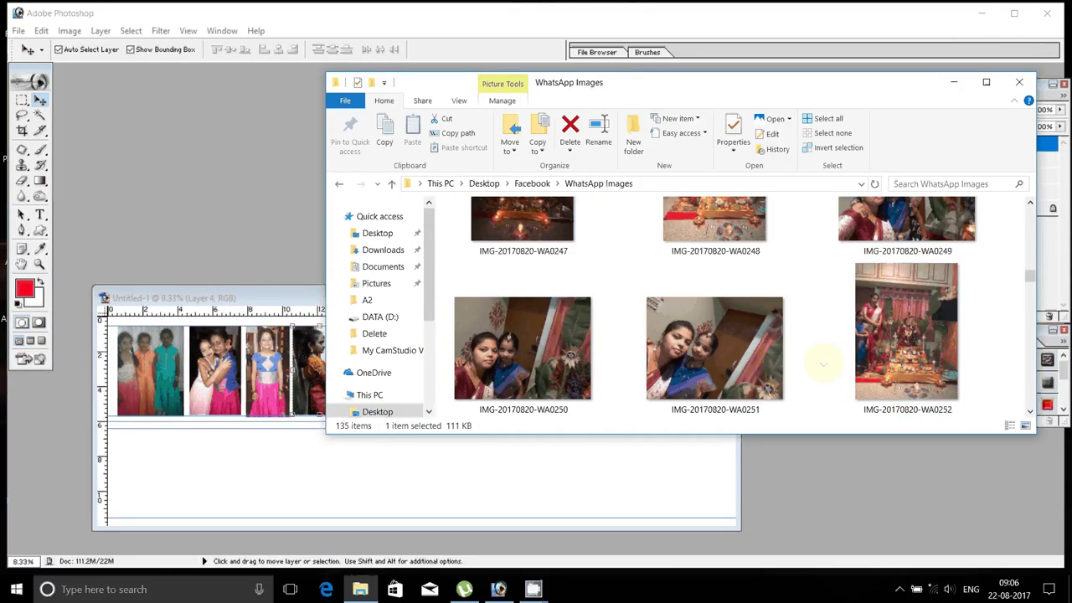
scroll(823, 363, down, 1)
scroll(824, 362, down, 1)
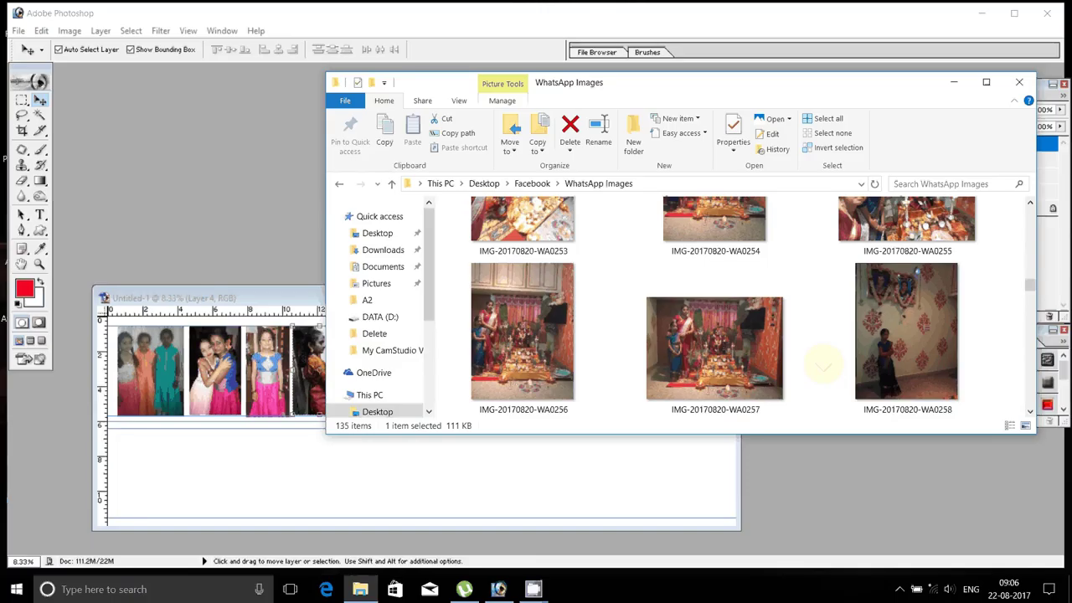
scroll(824, 363, down, 1)
scroll(823, 364, up, 1)
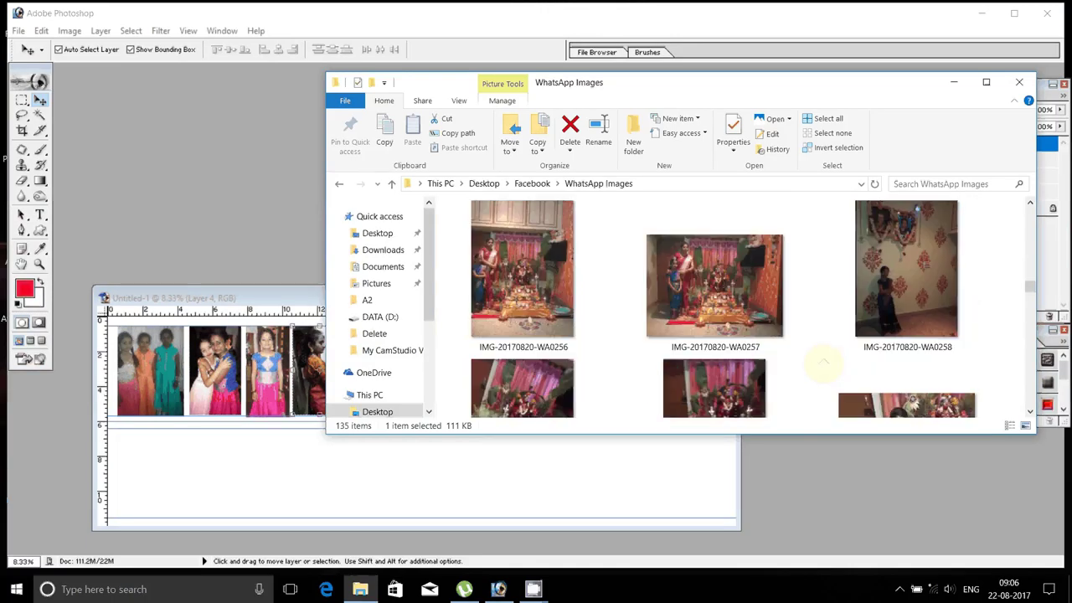
scroll(824, 363, down, 1)
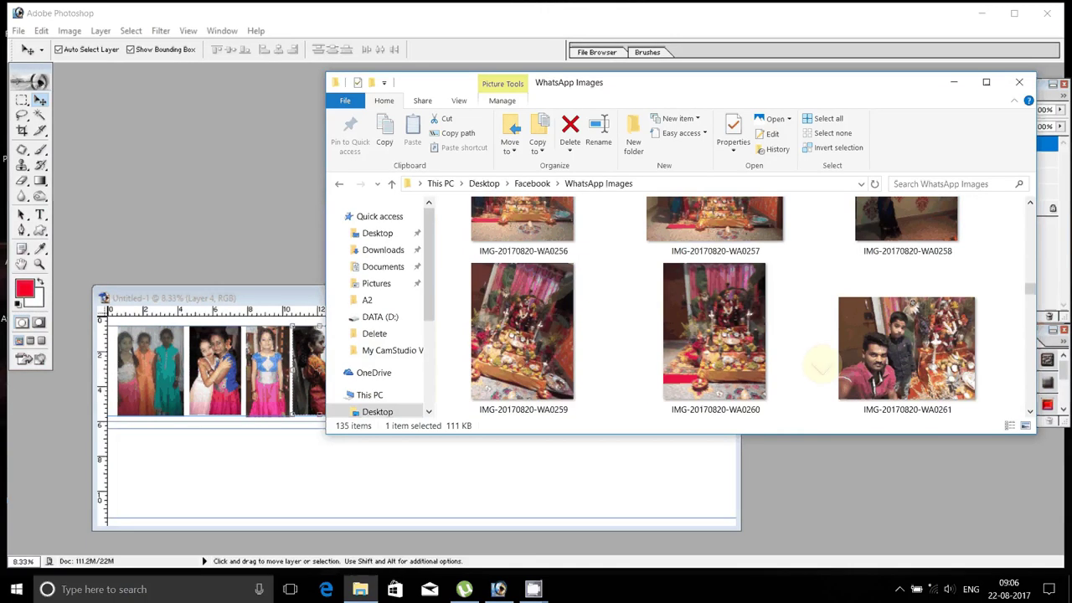
scroll(824, 362, down, 1)
scroll(823, 364, down, 2)
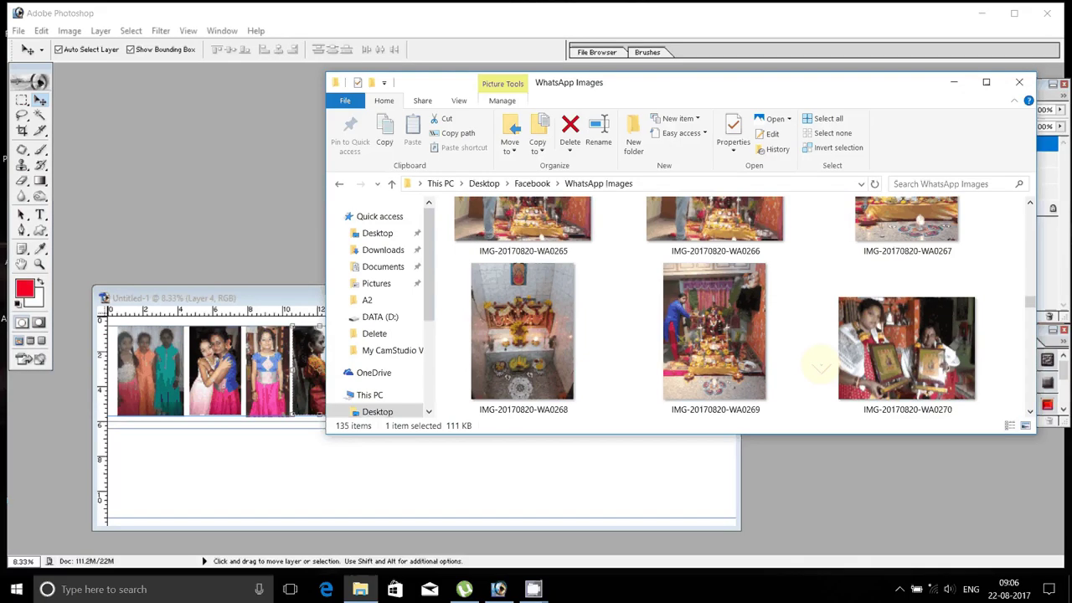
scroll(821, 366, down, 2)
scroll(821, 366, down, 1)
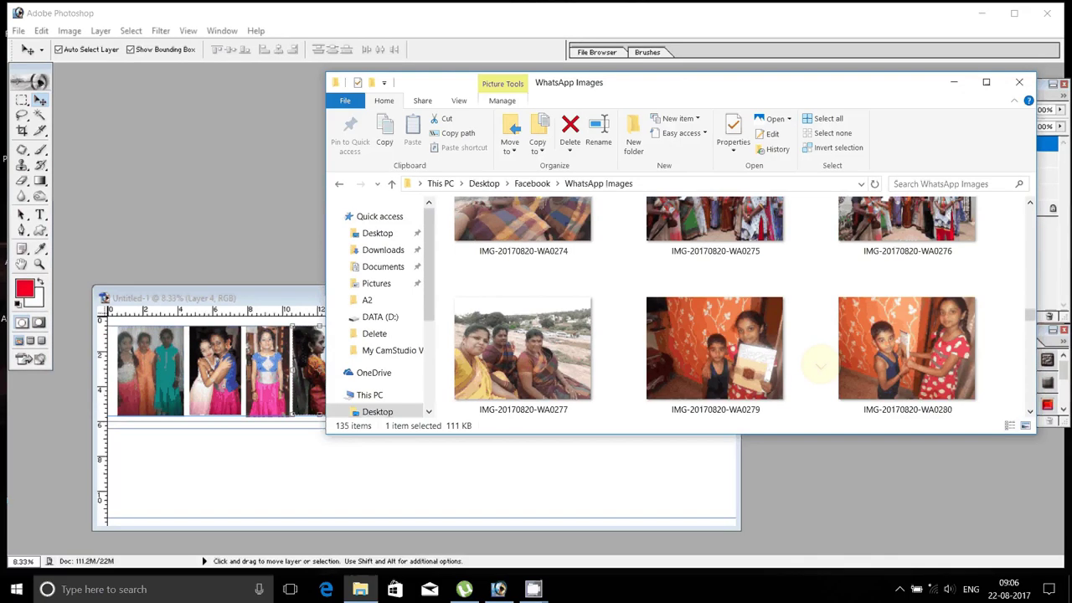
scroll(907, 352, down, 3)
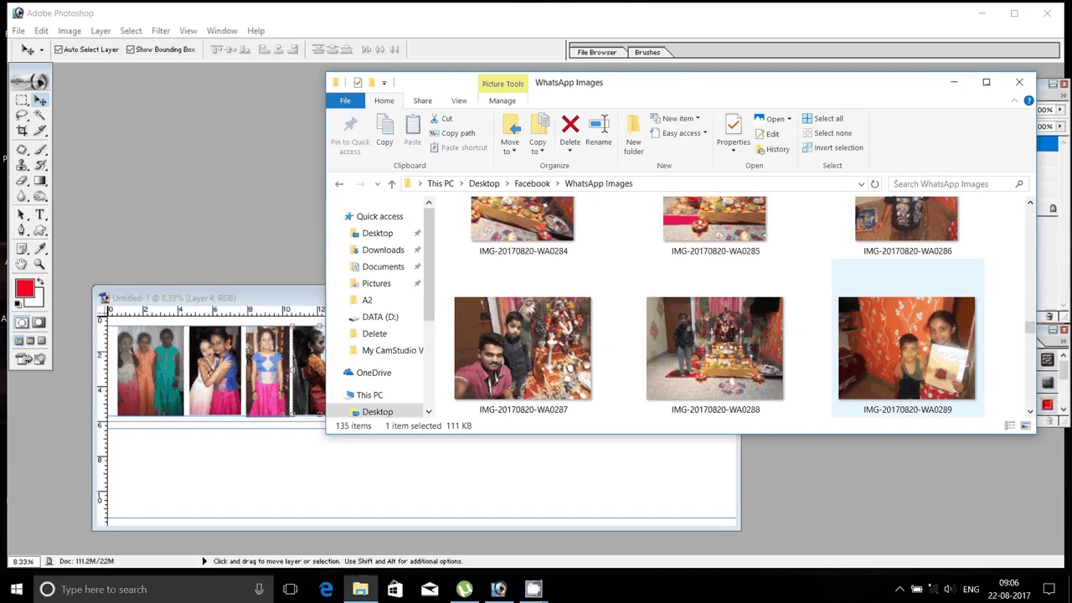
scroll(908, 352, down, 1)
scroll(907, 352, down, 1)
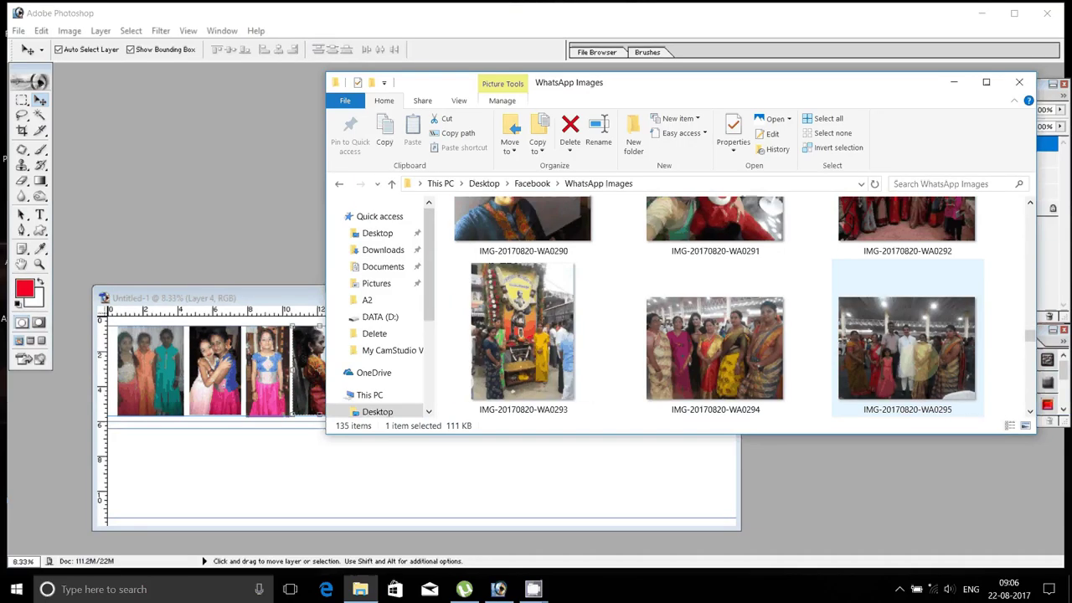
scroll(908, 352, down, 2)
scroll(907, 352, down, 1)
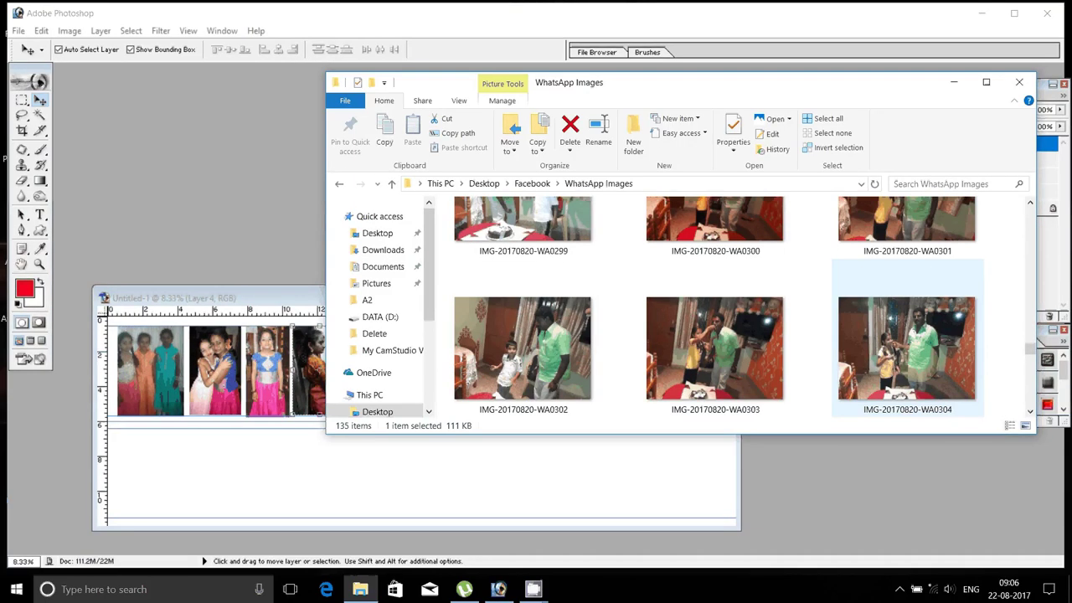
scroll(907, 352, down, 1)
scroll(907, 352, down, 1)
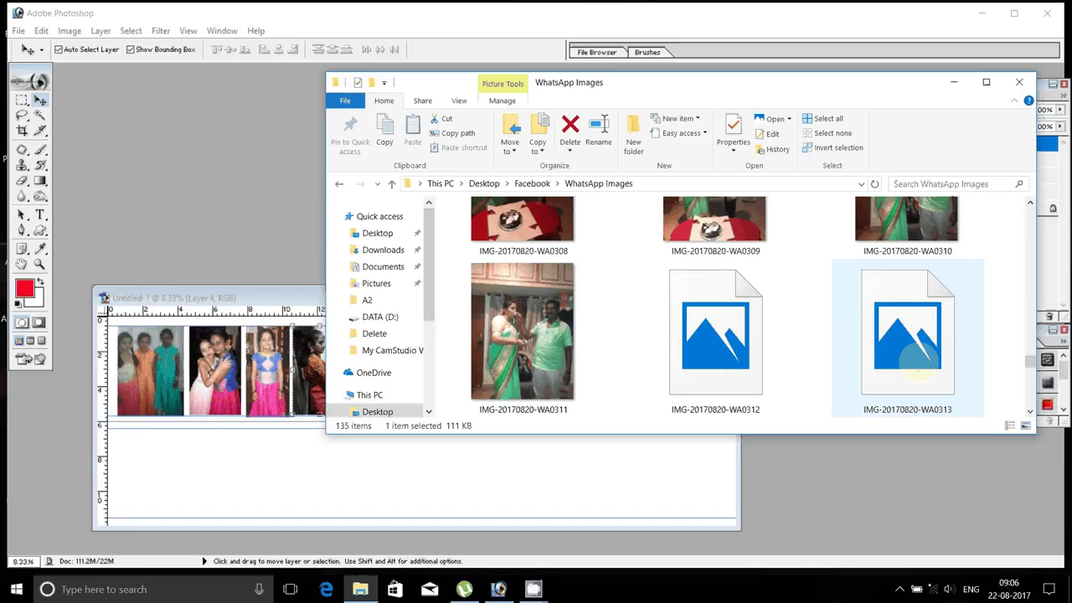
scroll(907, 352, down, 1)
scroll(907, 352, down, 1)
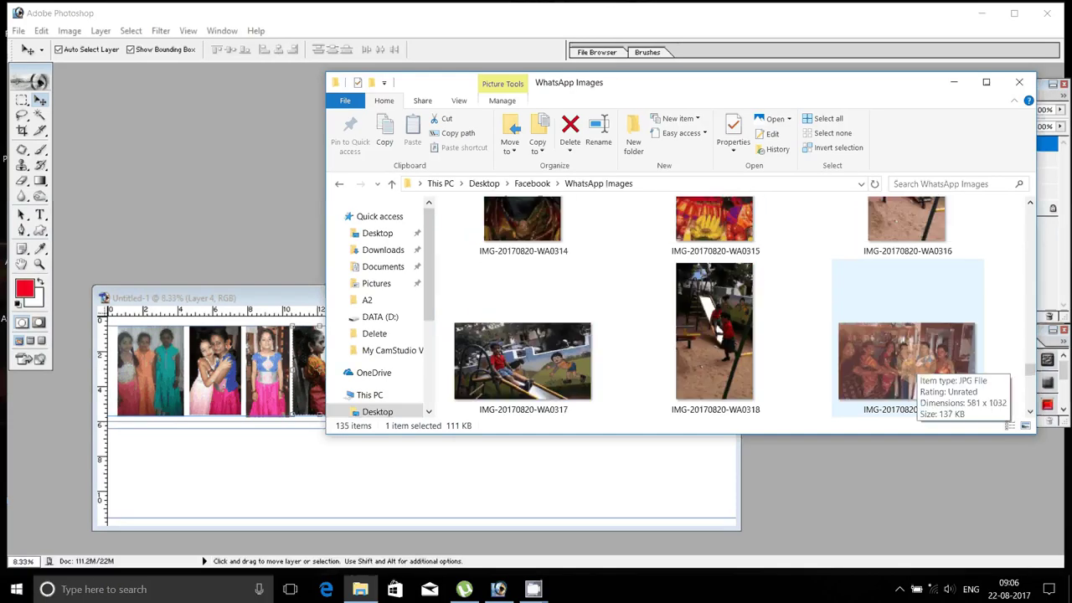
scroll(907, 352, down, 1)
scroll(907, 352, down, 1)
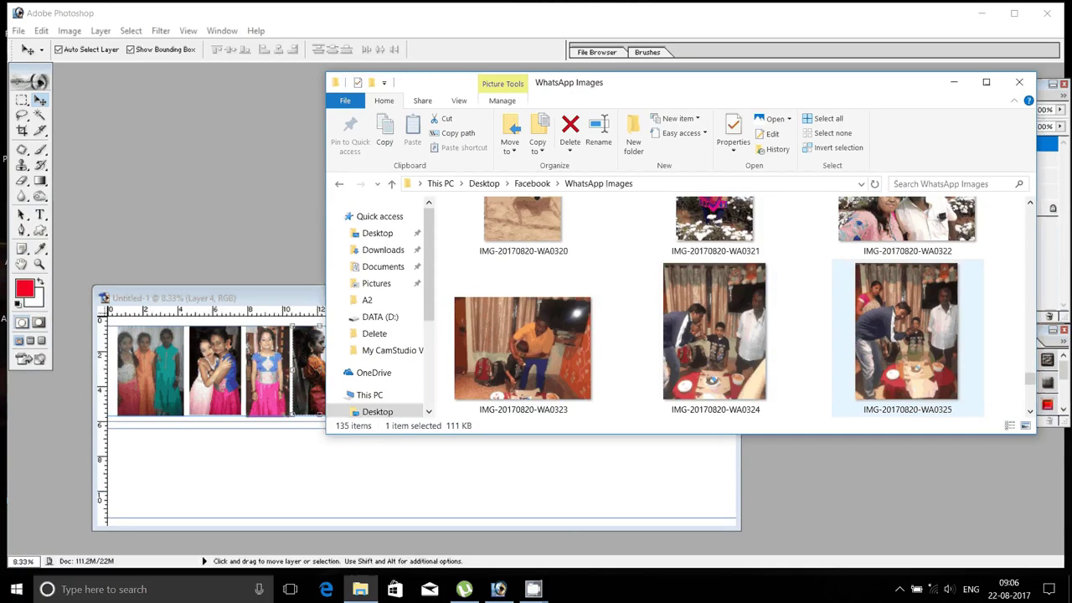
scroll(908, 352, down, 1)
scroll(908, 352, down, 1)
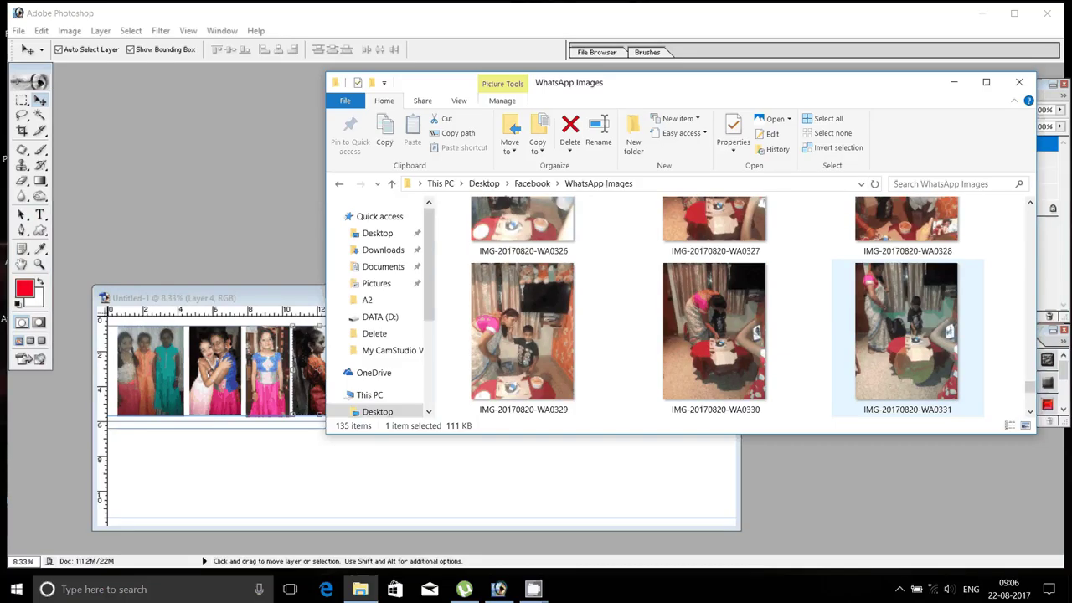
scroll(907, 352, down, 2)
scroll(908, 352, down, 1)
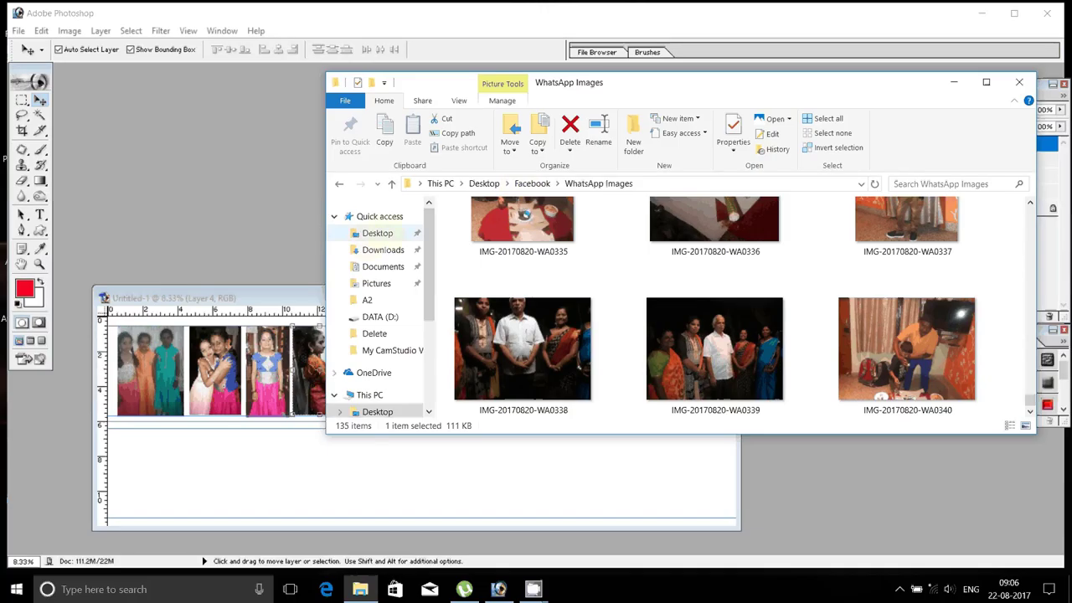
- Open the Appi Anna folder on the Desktop
click(484, 183)
click(484, 242)
double_click(486, 242)
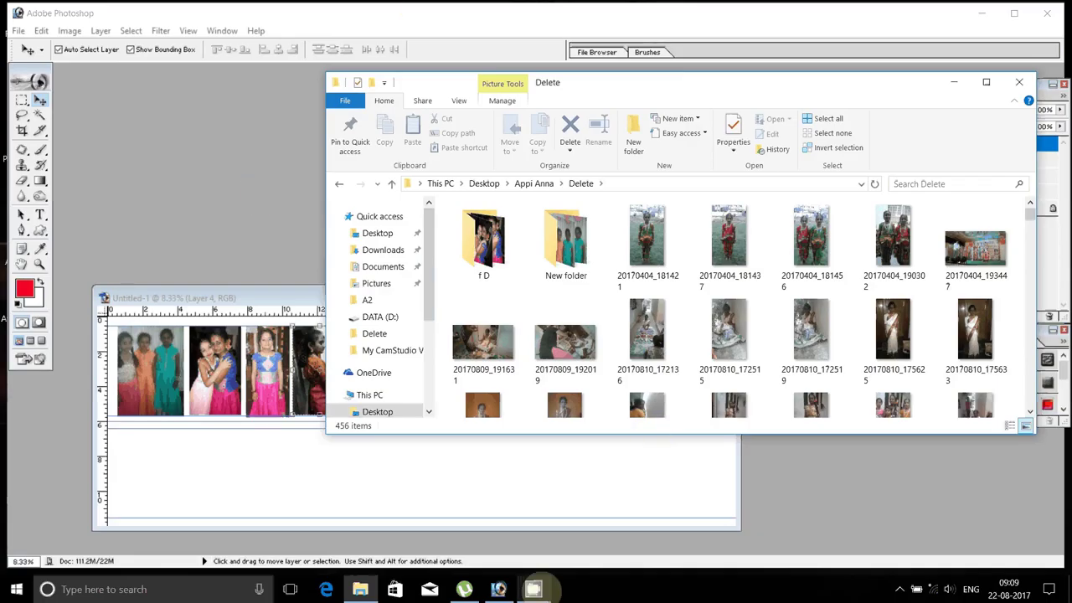
- Preview the other open program windows from the taskbar
click(534, 589)
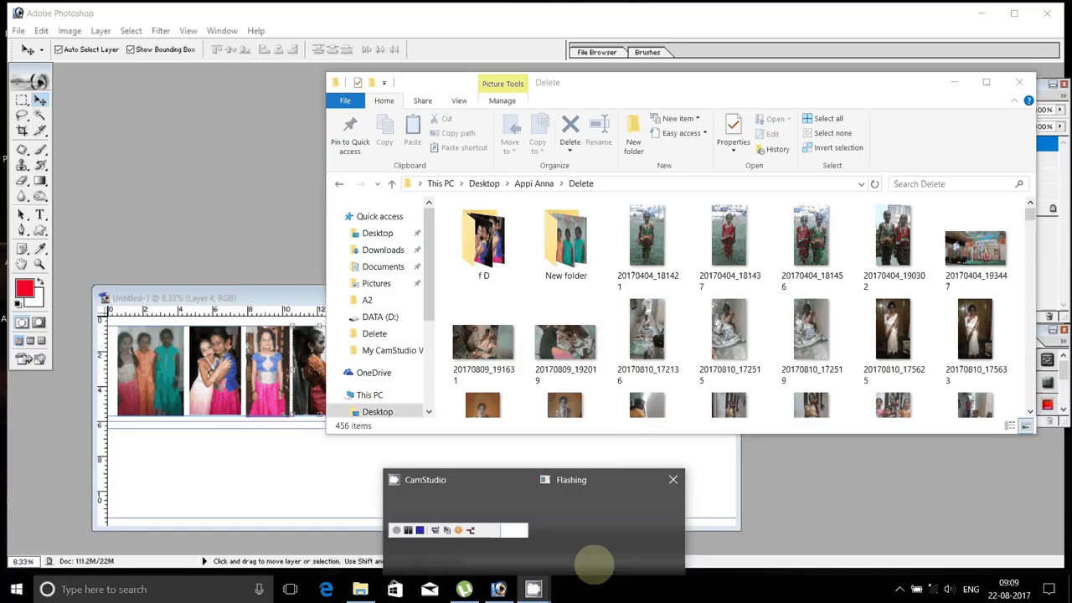
click(181, 215)
double_click(220, 235)
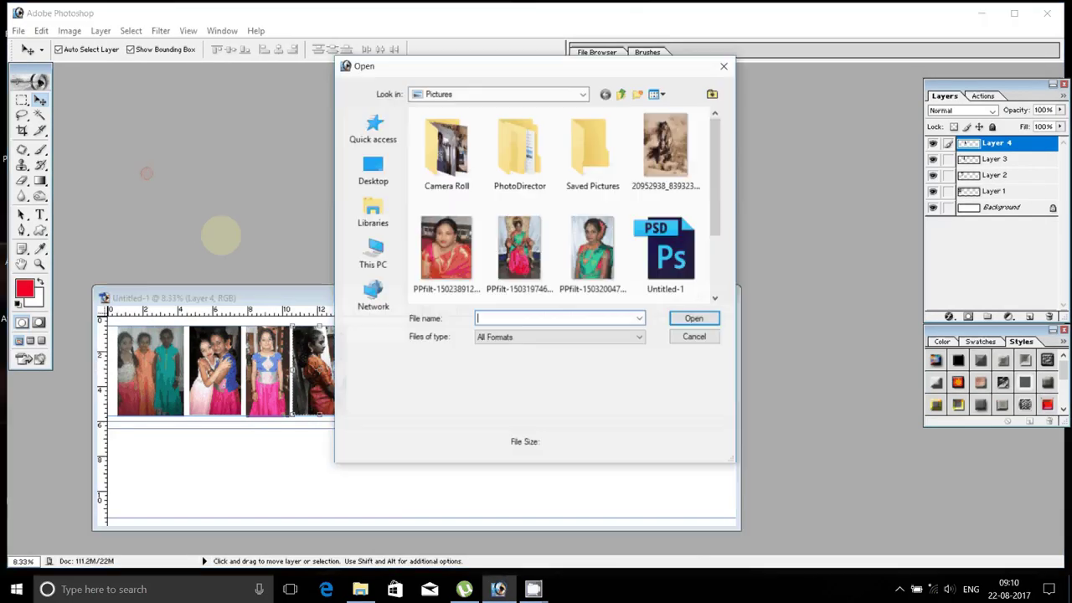
click(375, 252)
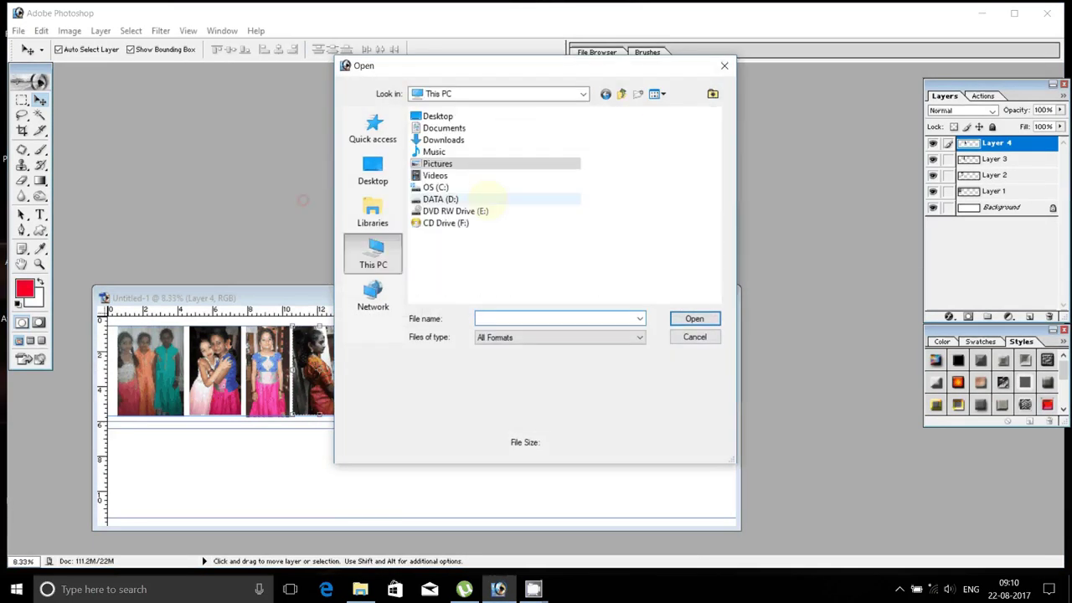
double_click(440, 200)
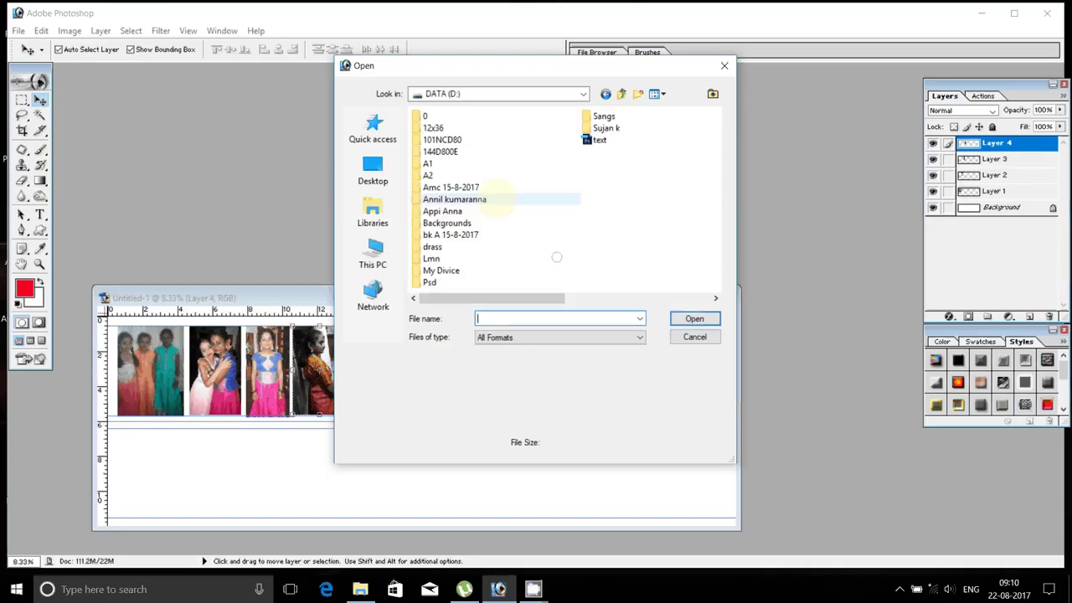
double_click(444, 175)
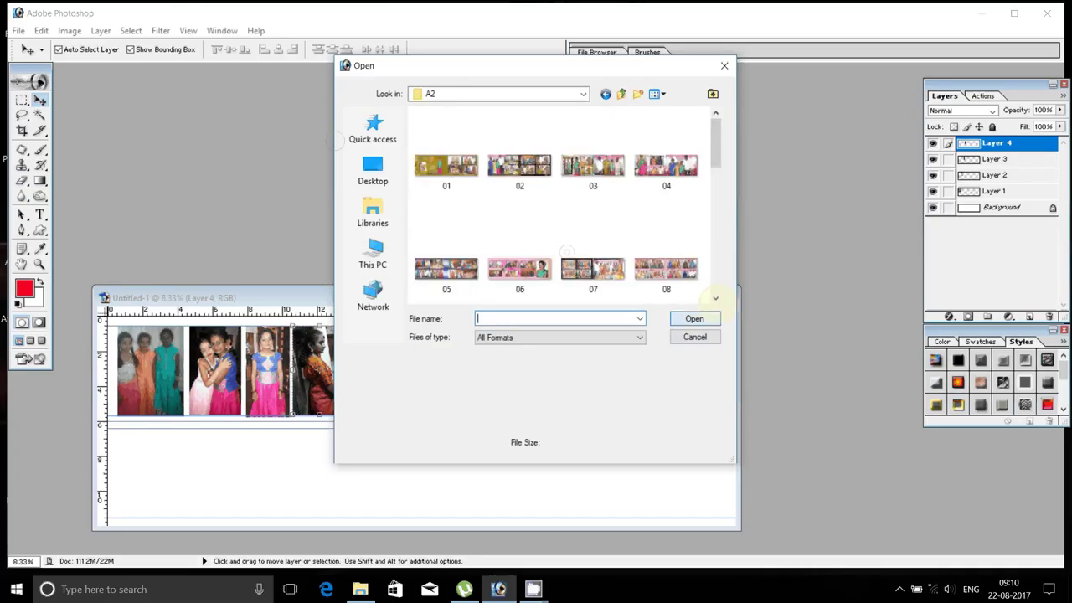
drag(719, 141, 713, 288)
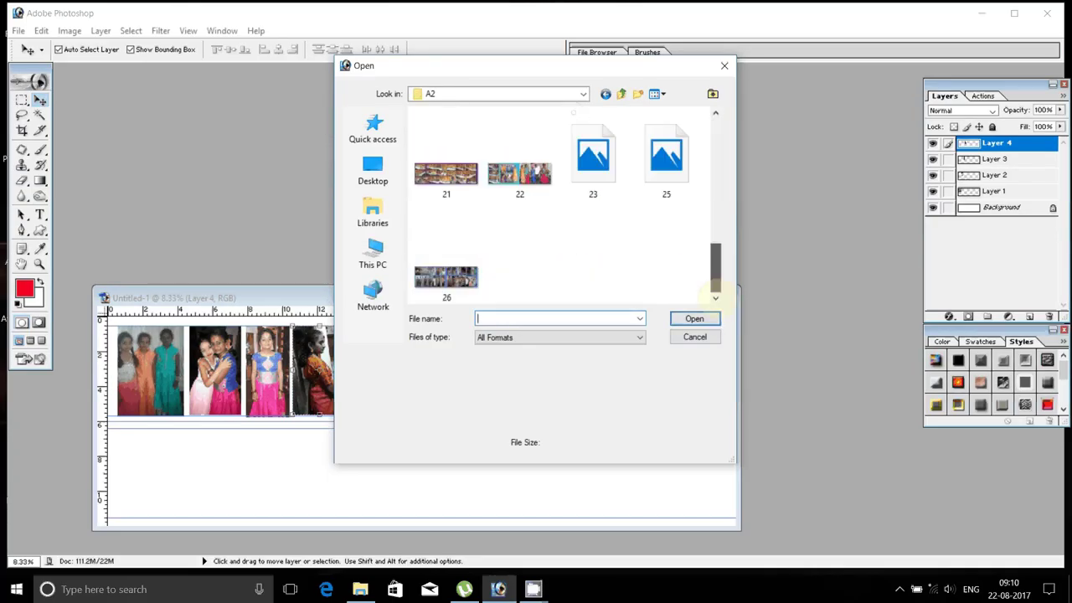
click(445, 268)
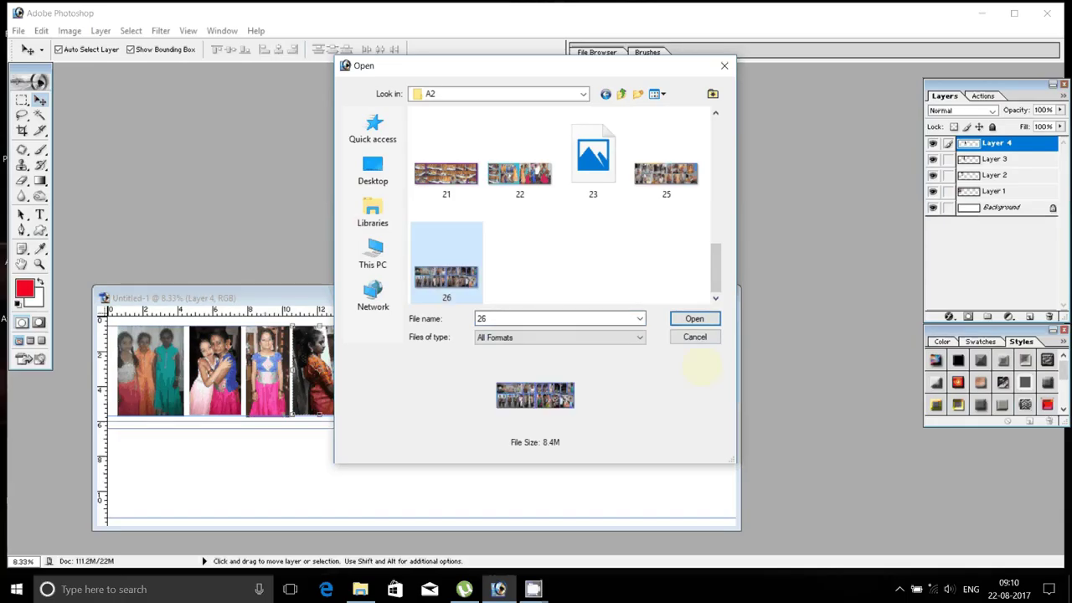
click(695, 318)
click(361, 589)
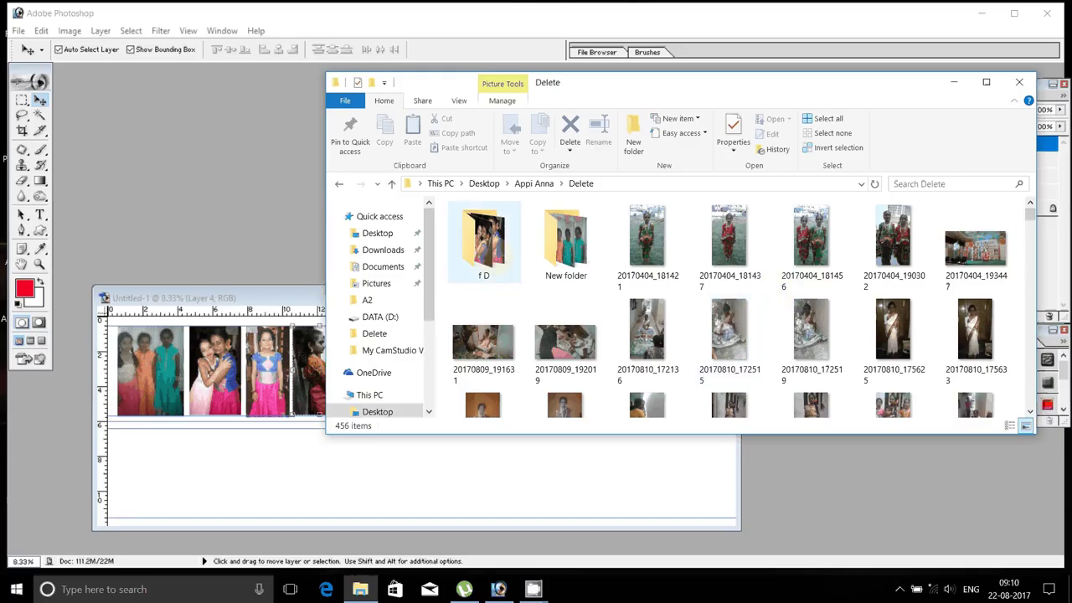
- Check the f D folder, then delete the five 20170404 photos from Delete
double_click(495, 252)
click(391, 183)
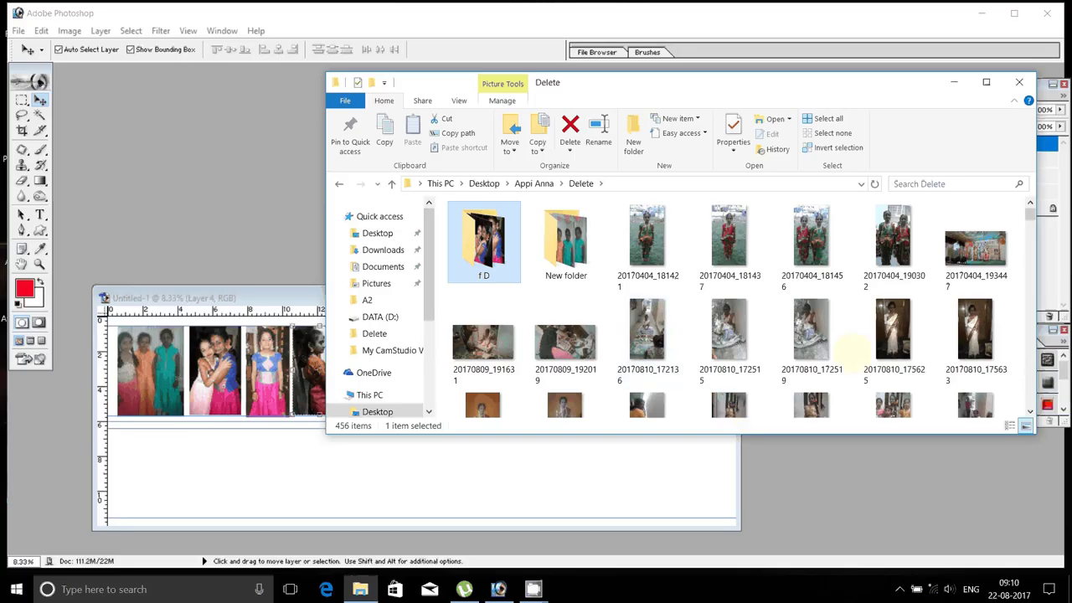
scroll(851, 350, down, 5)
scroll(863, 355, down, 5)
scroll(868, 352, down, 5)
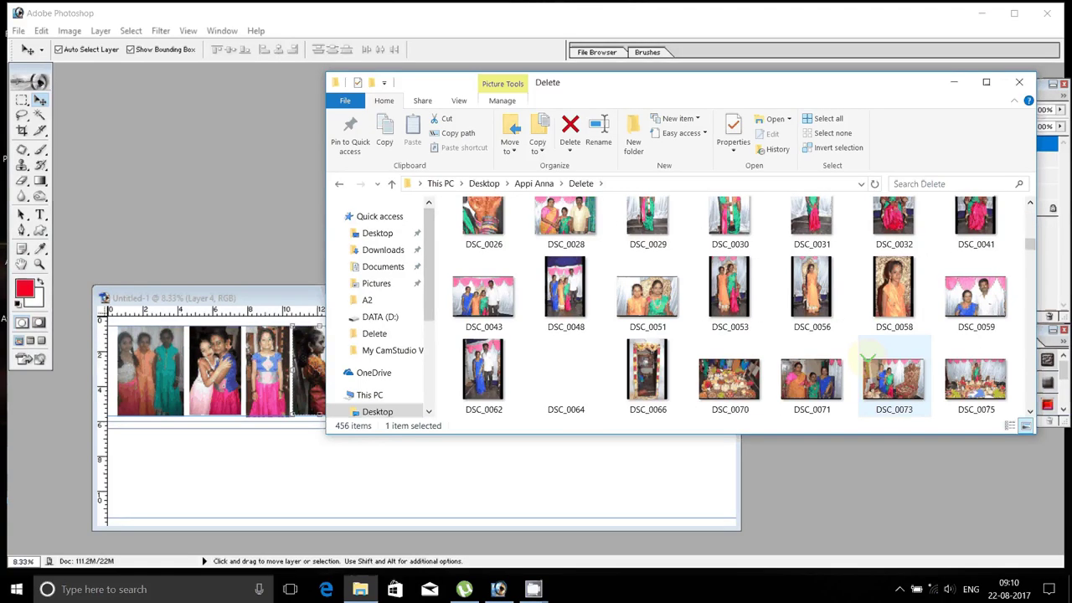
scroll(866, 356, down, 4)
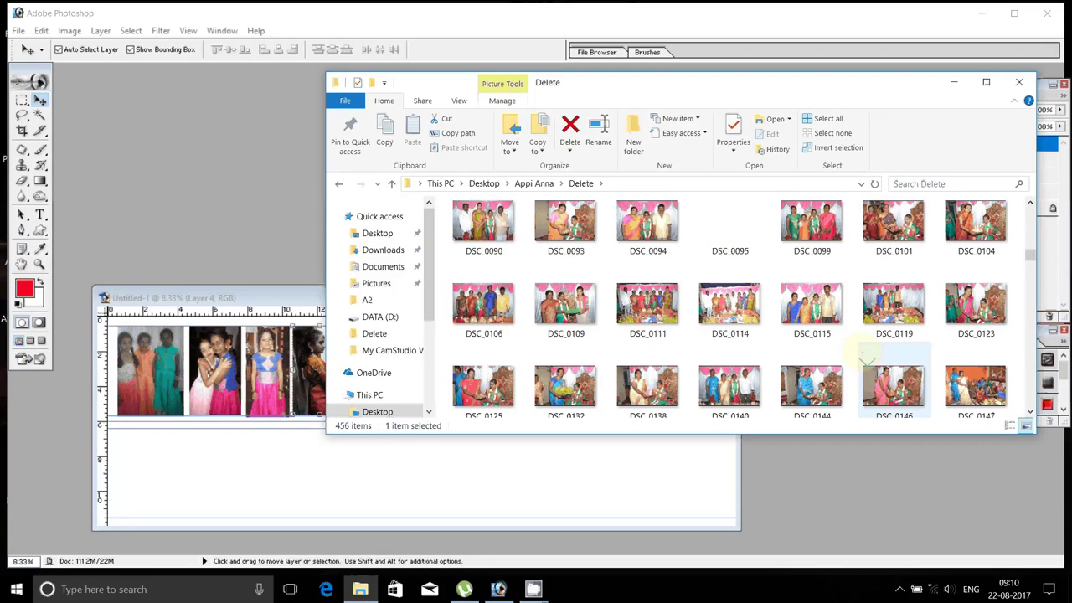
scroll(868, 360, up, 15)
scroll(817, 334, up, 2)
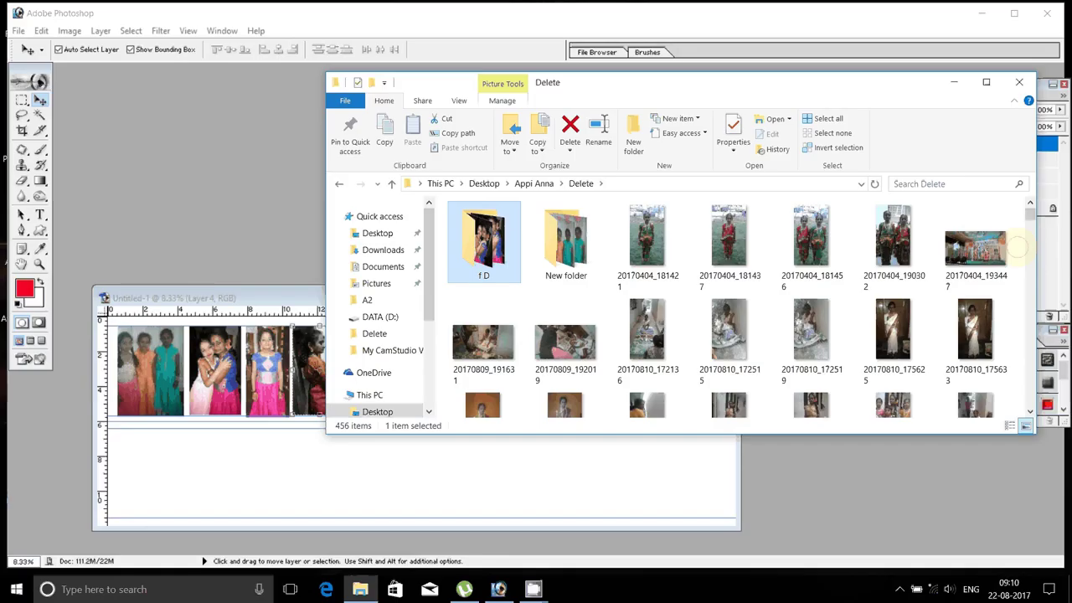
drag(1018, 210, 658, 226)
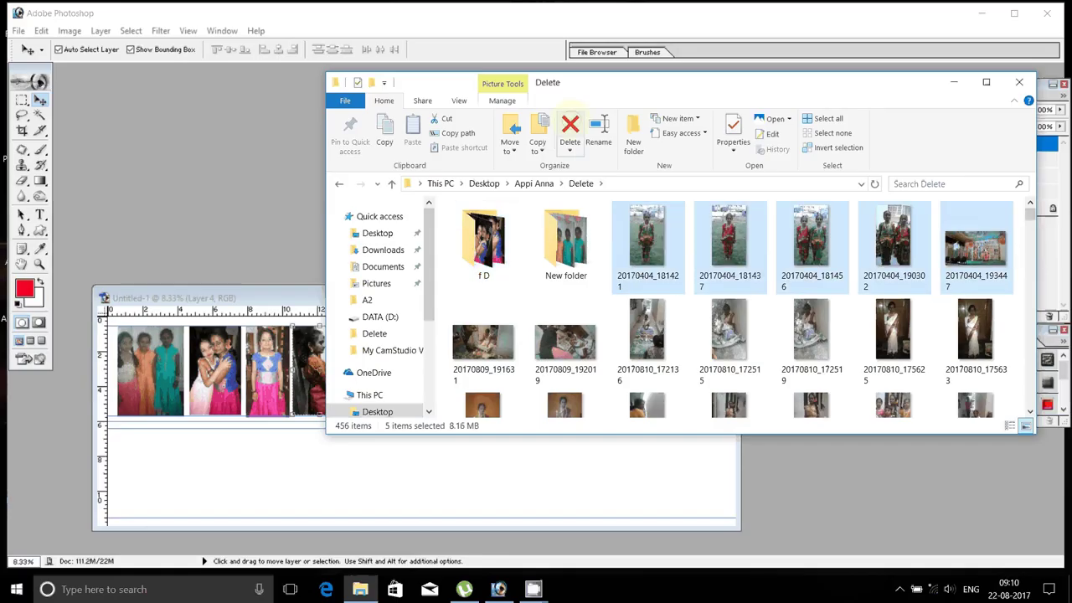
click(570, 132)
- Delete New folder and f D, then open 20170809_191631 in Photoshop
key(Left)
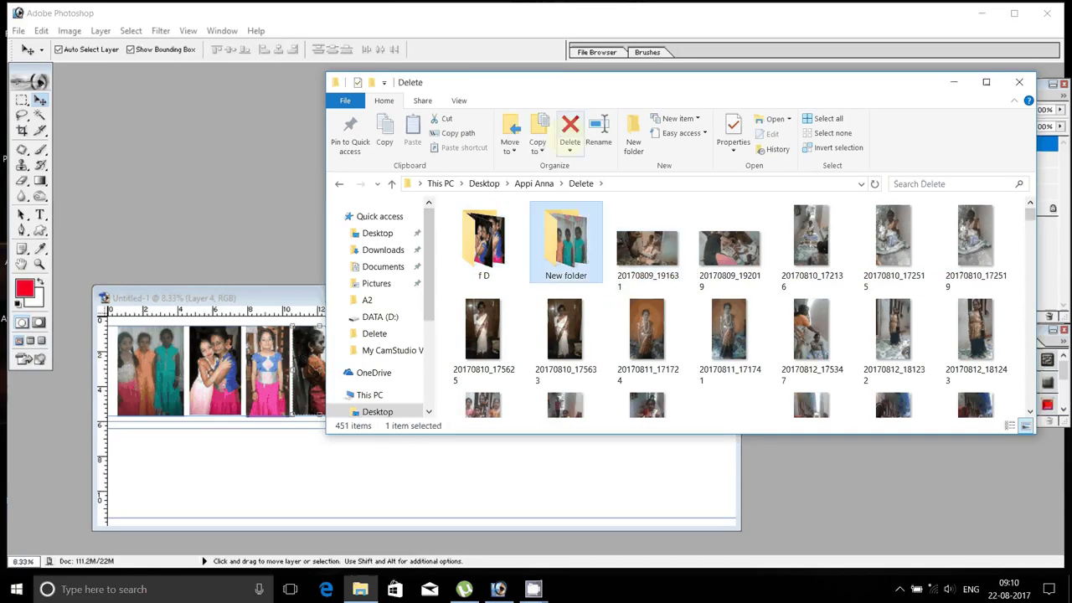
key(Delete)
key(Delete)
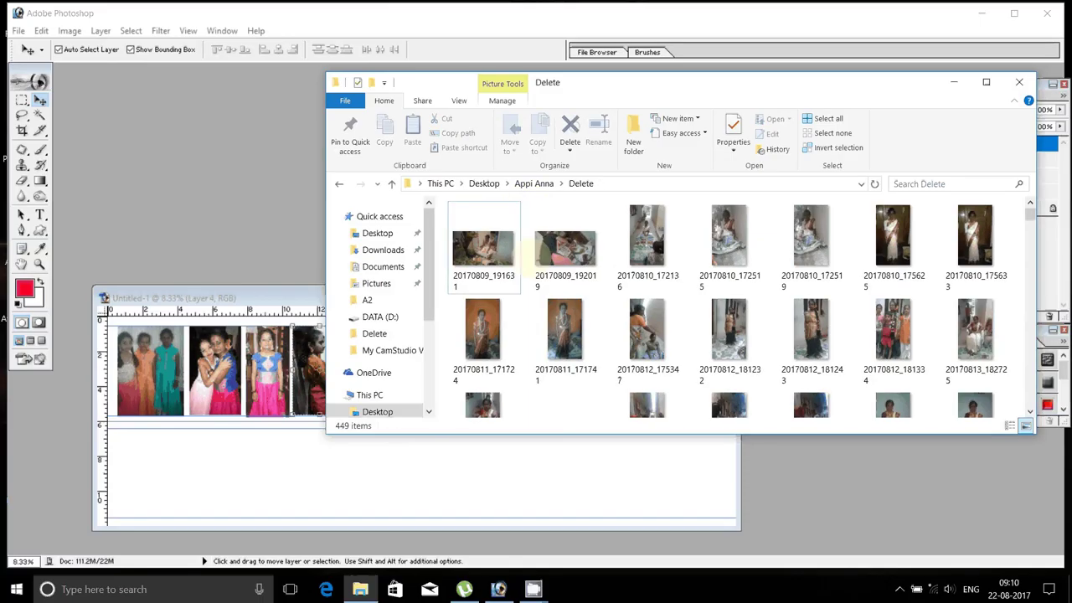
key(Left)
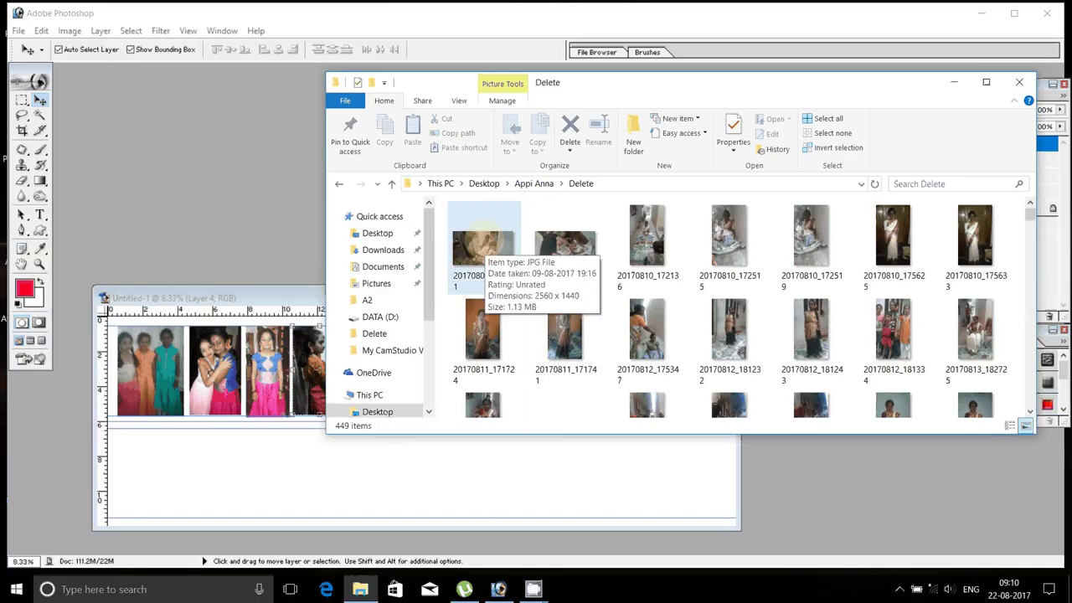
click(482, 243)
drag(255, 179, 291, 205)
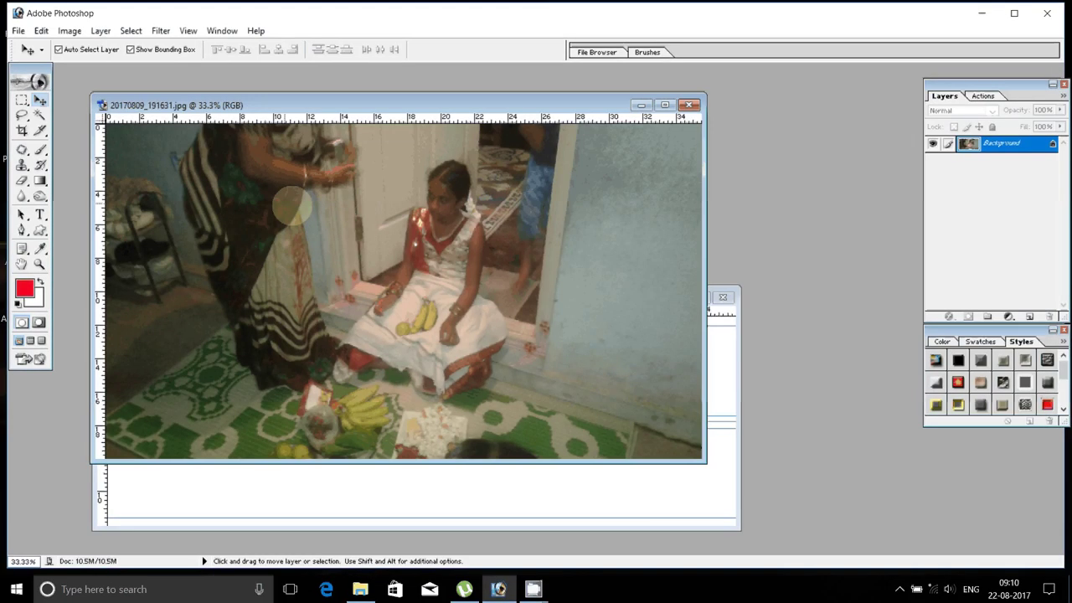
- Close 20170809_191631 and open 20170810_172136 in Photoshop instead
click(688, 104)
click(325, 589)
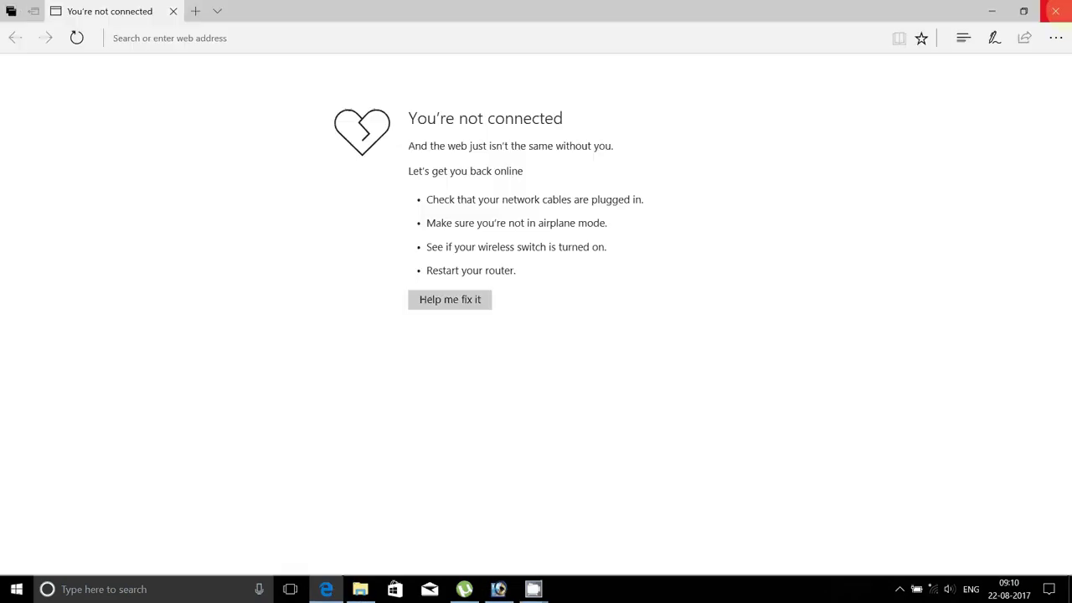
click(1056, 11)
click(361, 589)
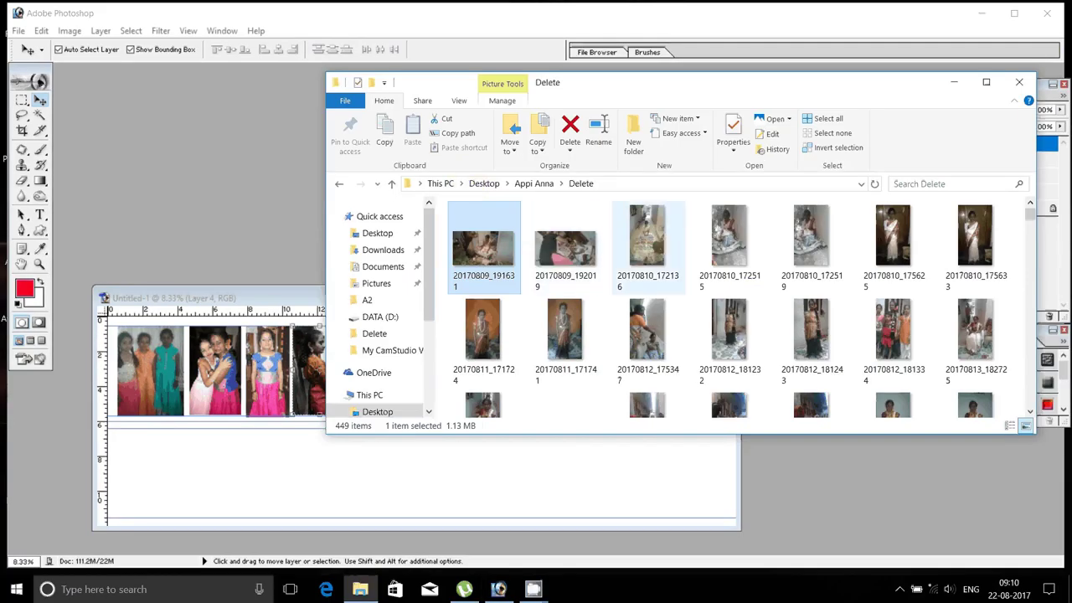
click(648, 243)
drag(88, 168, 186, 198)
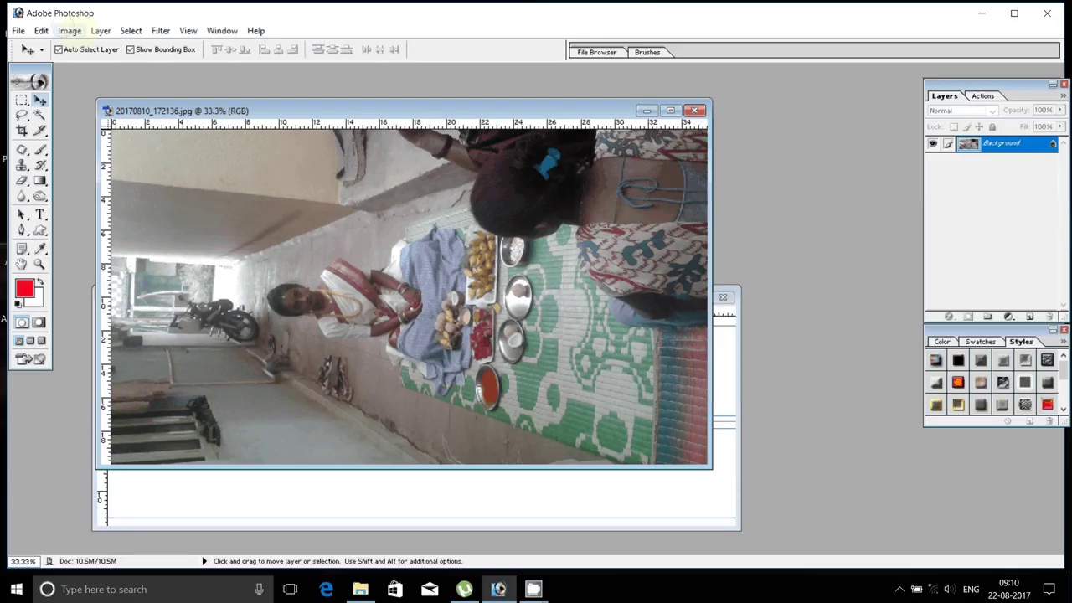
- Rotate the canvas 90° CW and marquee-select the seated woman
click(69, 30)
mouse_move(100, 181)
click(226, 184)
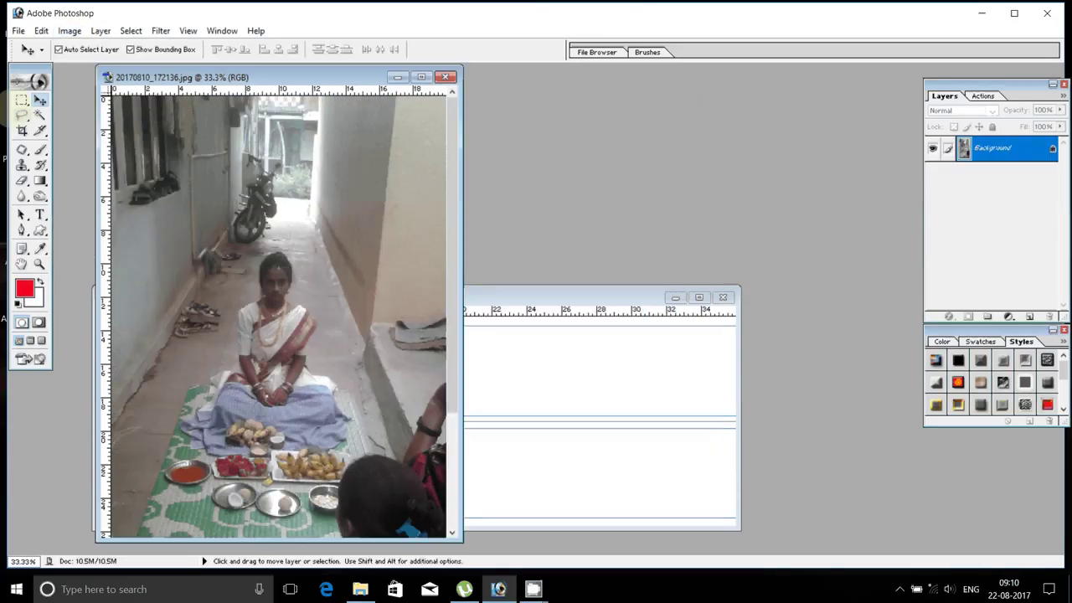
click(22, 99)
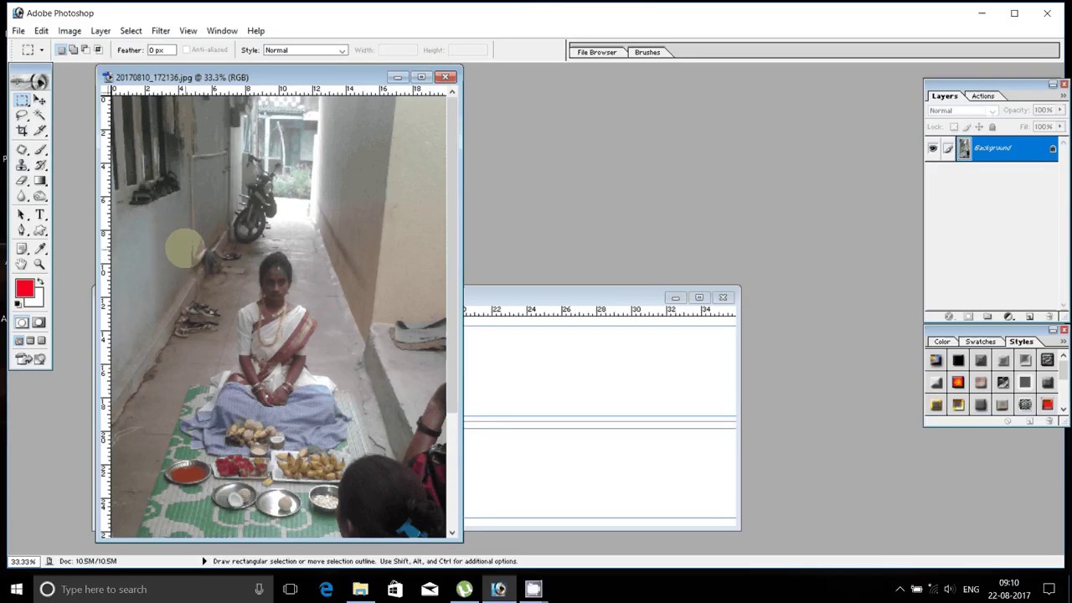
mouse_move(181, 245)
mouse_down()
mouse_move(260, 506)
mouse_move(377, 520)
mouse_move(360, 515)
mouse_up()
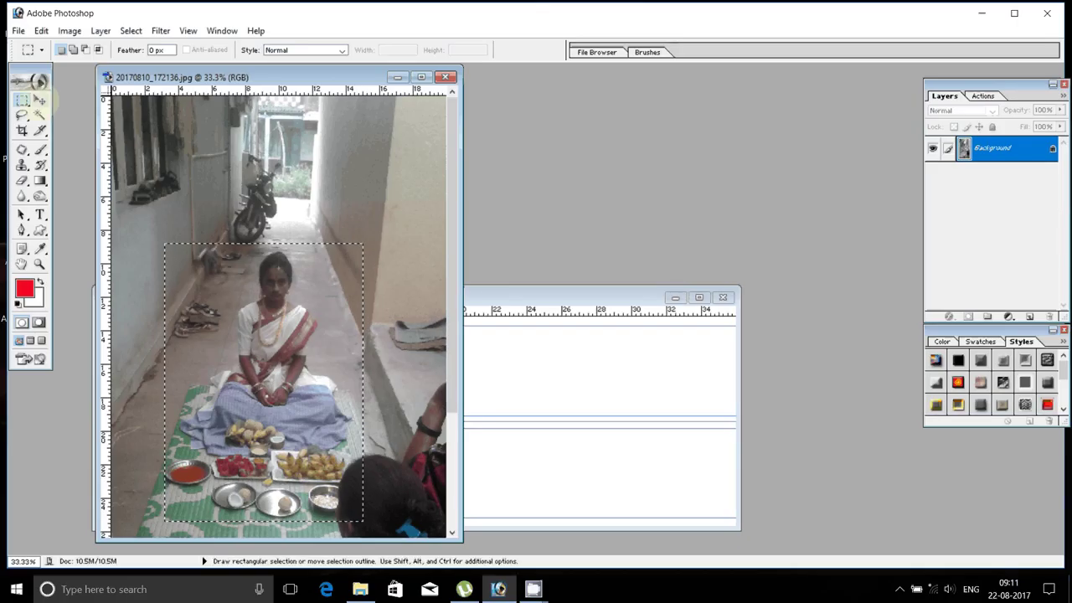
- Place the selection in Untitled-1 as the scaled fifth photo, closing the source unsaved
click(39, 100)
mouse_move(264, 377)
mouse_down()
mouse_move(582, 423)
mouse_move(375, 361)
mouse_up()
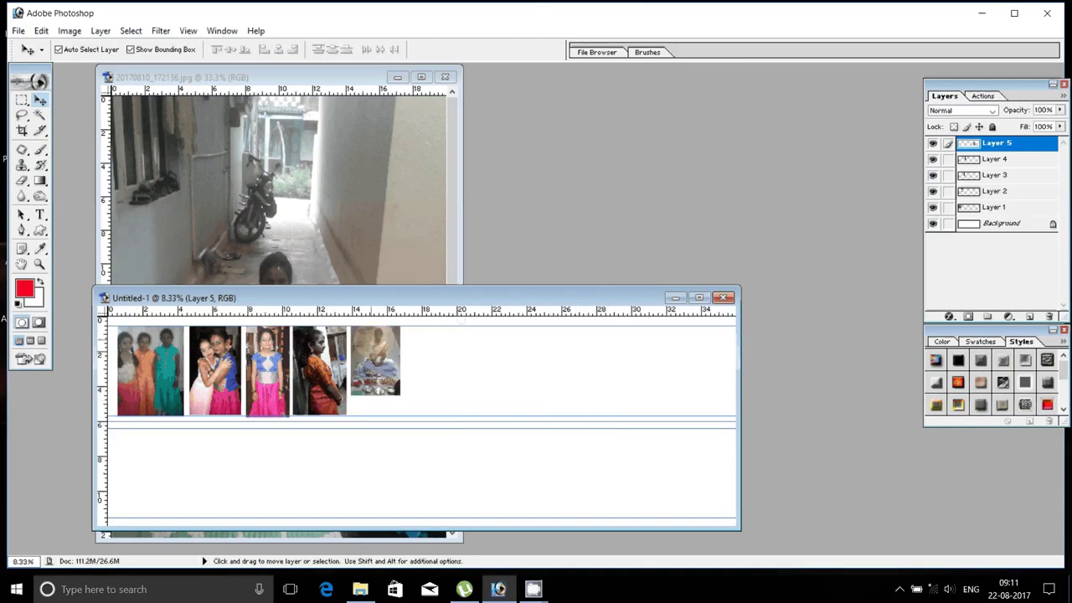
drag(421, 390, 408, 417)
click(554, 50)
click(399, 138)
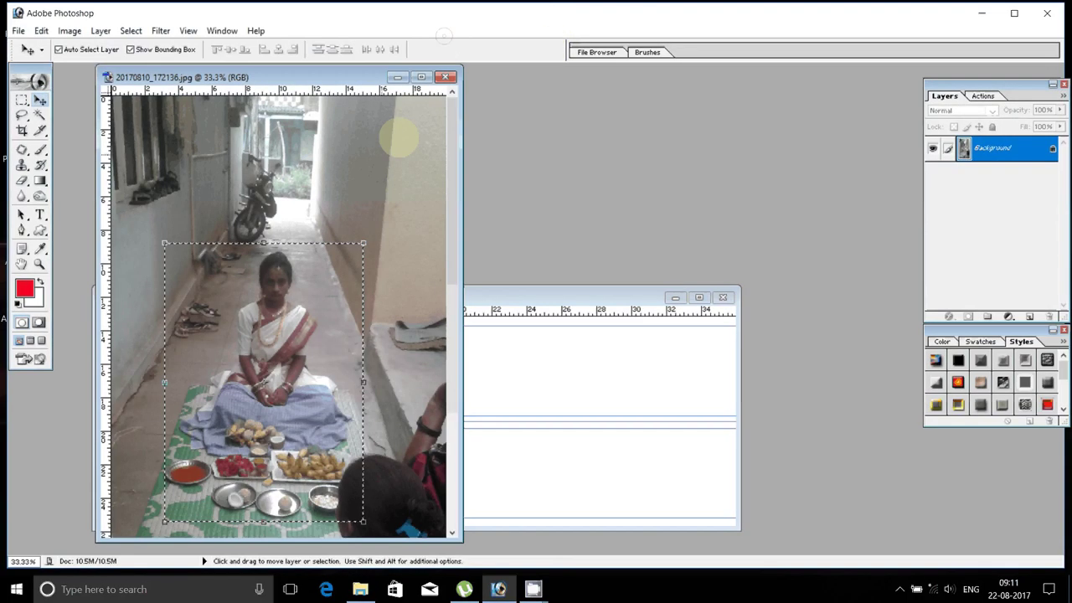
key(ctrl+w)
key(n)
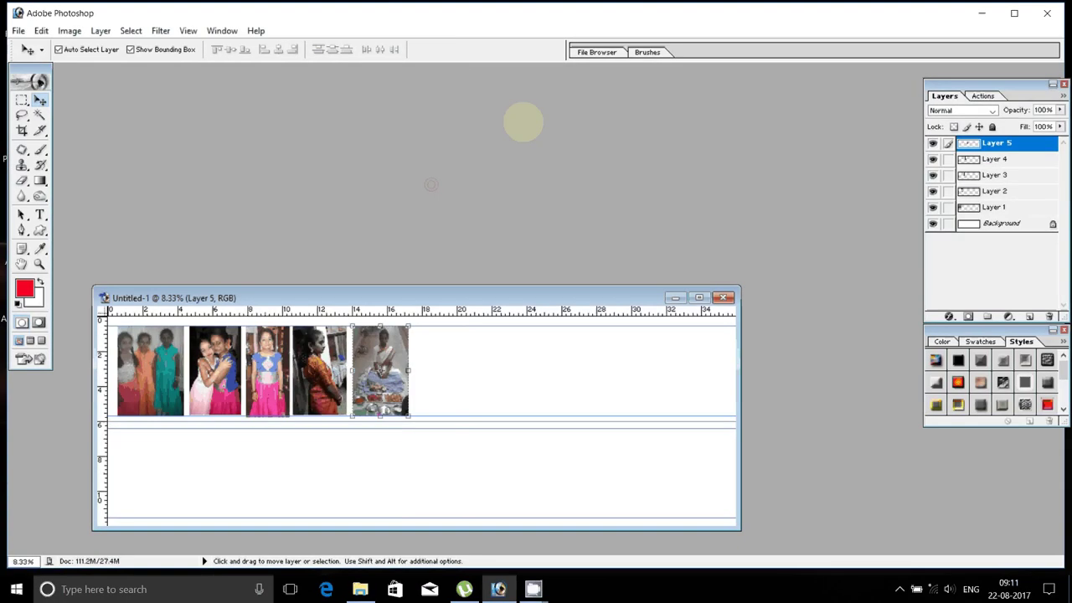
click(361, 589)
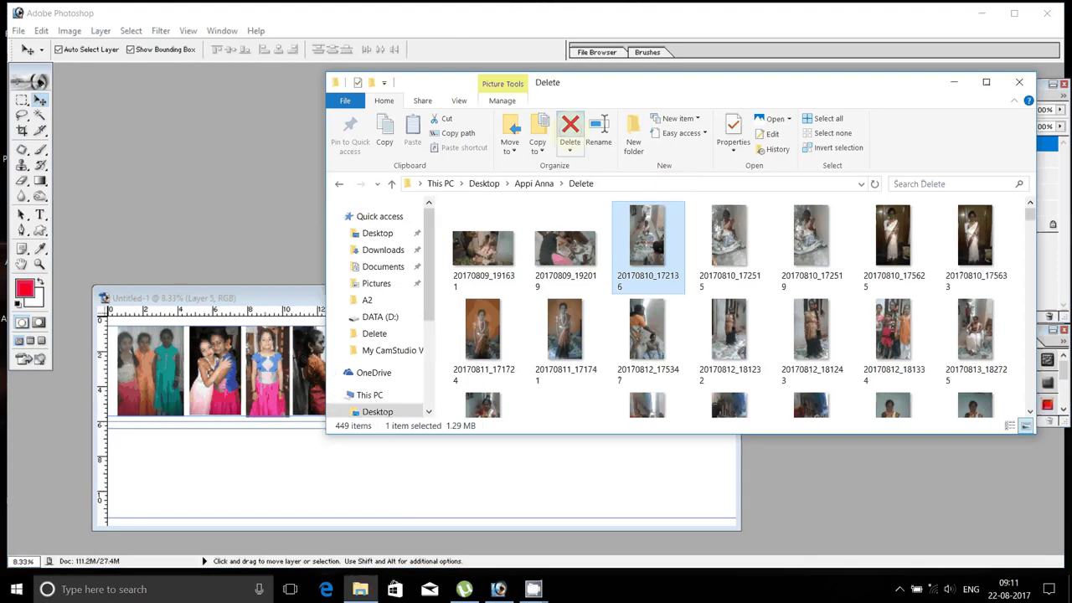
- Delete the already-used photos, including 20170810_172519, 20170810_175625 and 20170810_175633
click(570, 132)
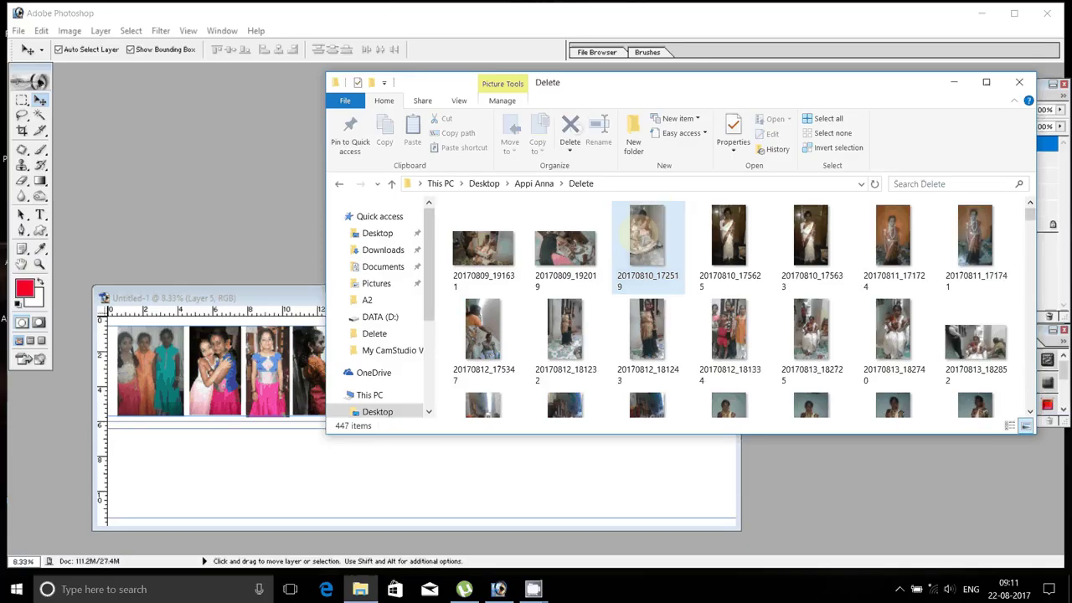
click(570, 133)
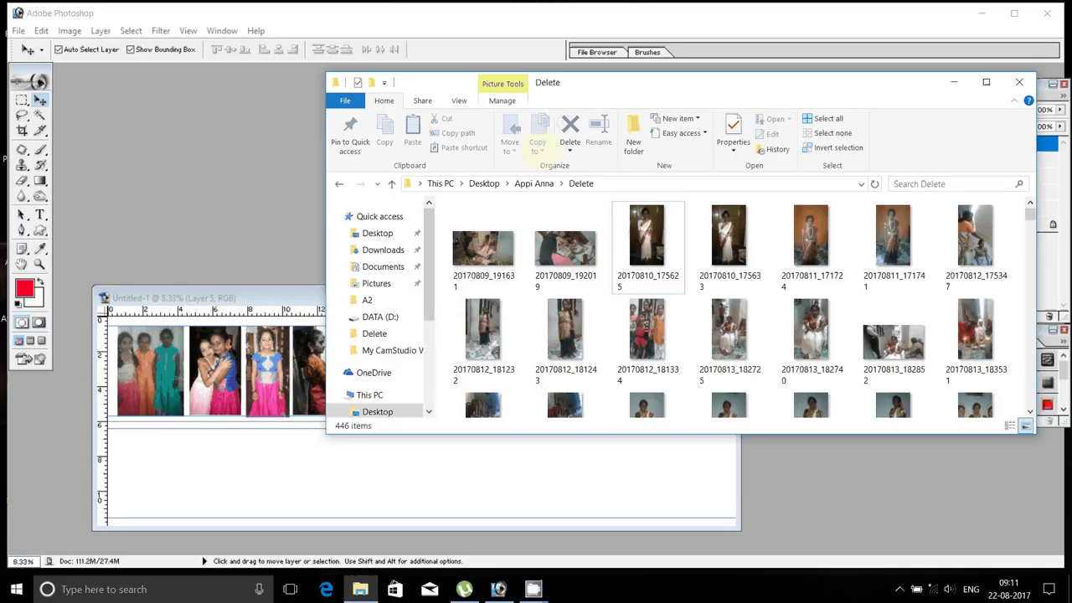
drag(648, 238, 635, 230)
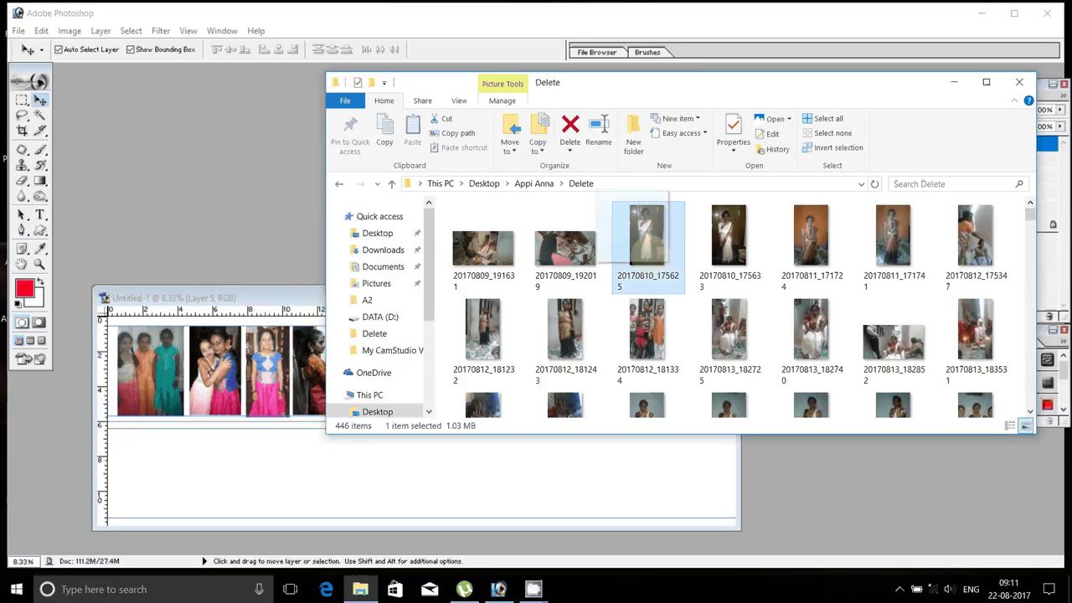
click(570, 133)
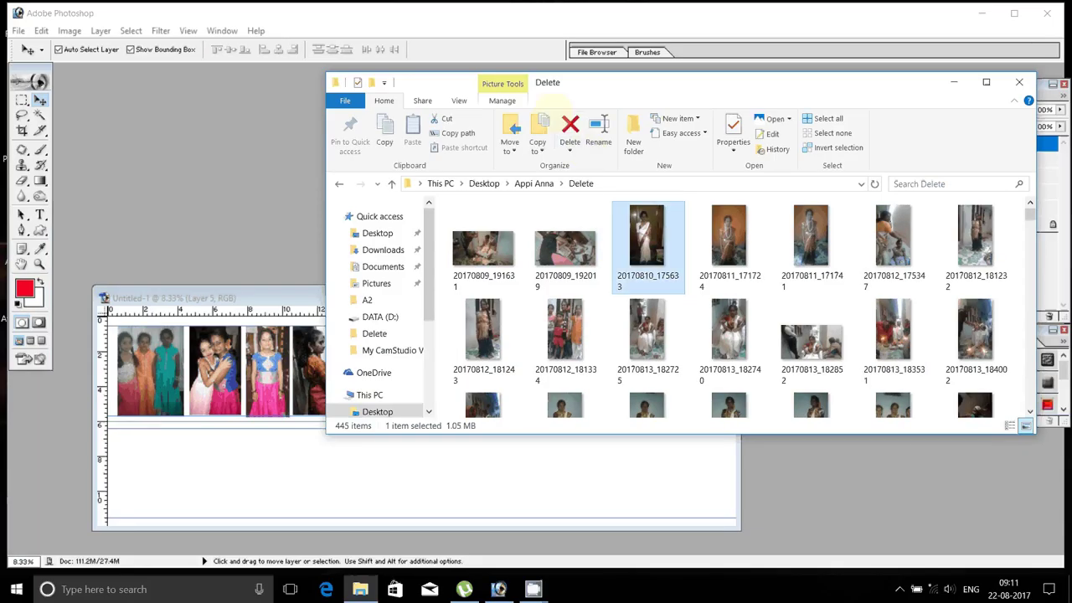
key(Delete)
key(Delete)
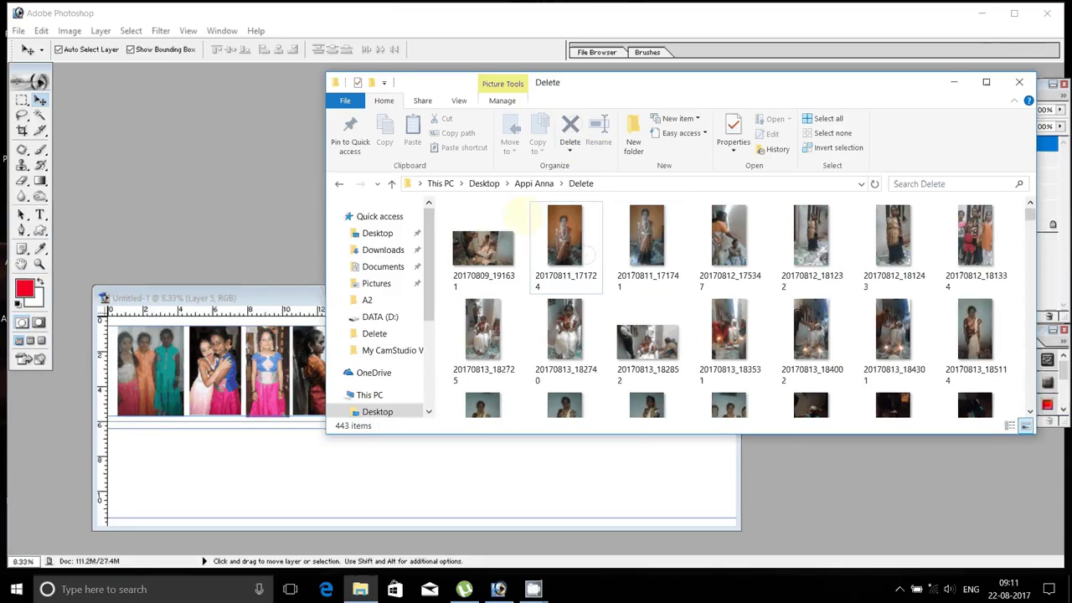
click(512, 219)
key(Delete)
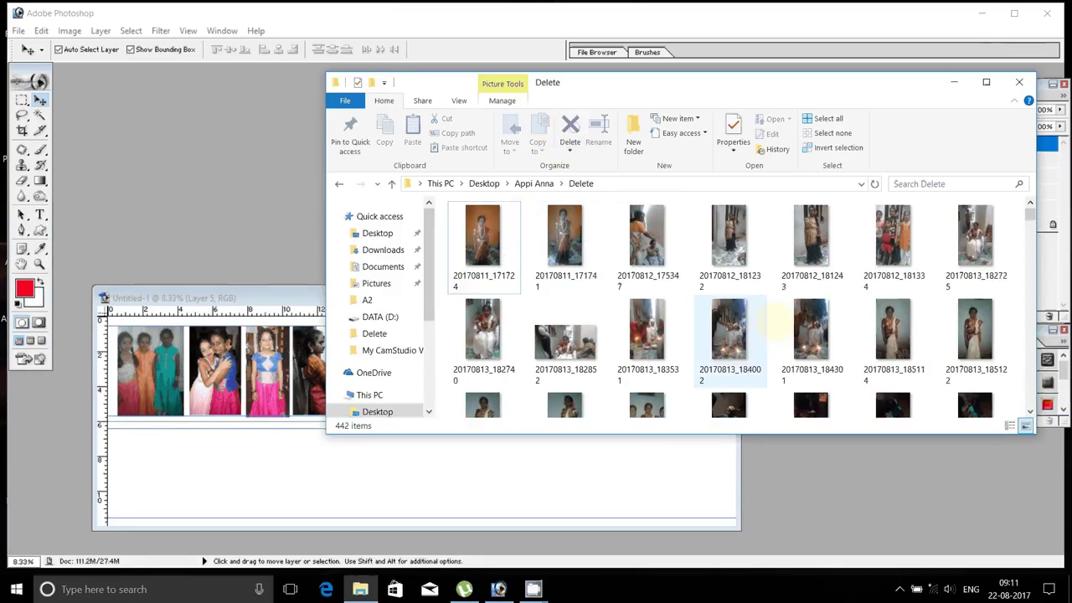
- Add 20170812_175347, rotated 90° CCW, as the sixth photo scaled to 60%
drag(658, 243, 325, 254)
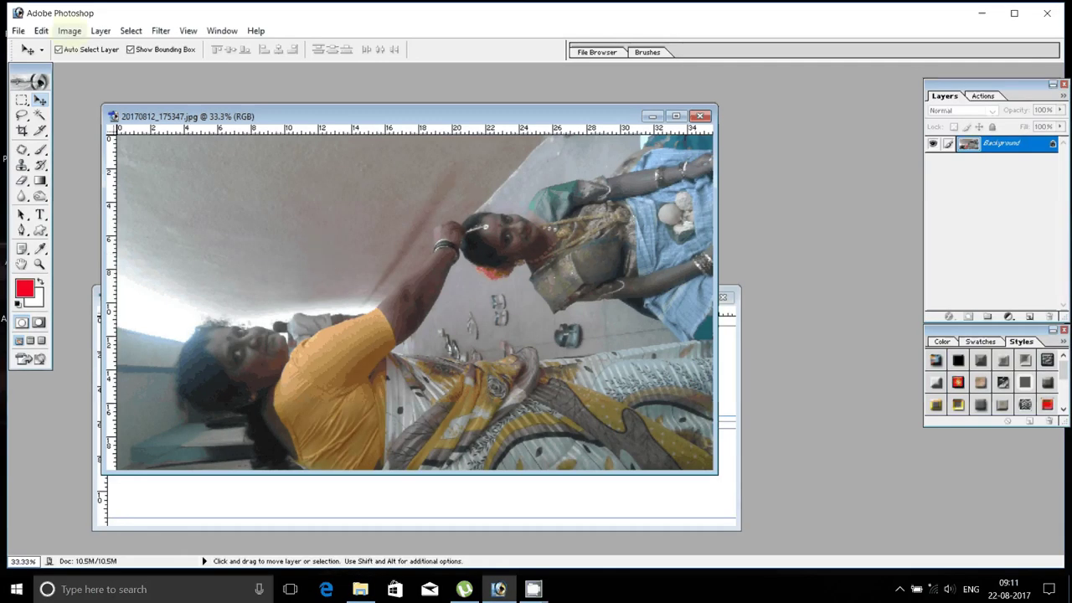
click(70, 30)
click(209, 198)
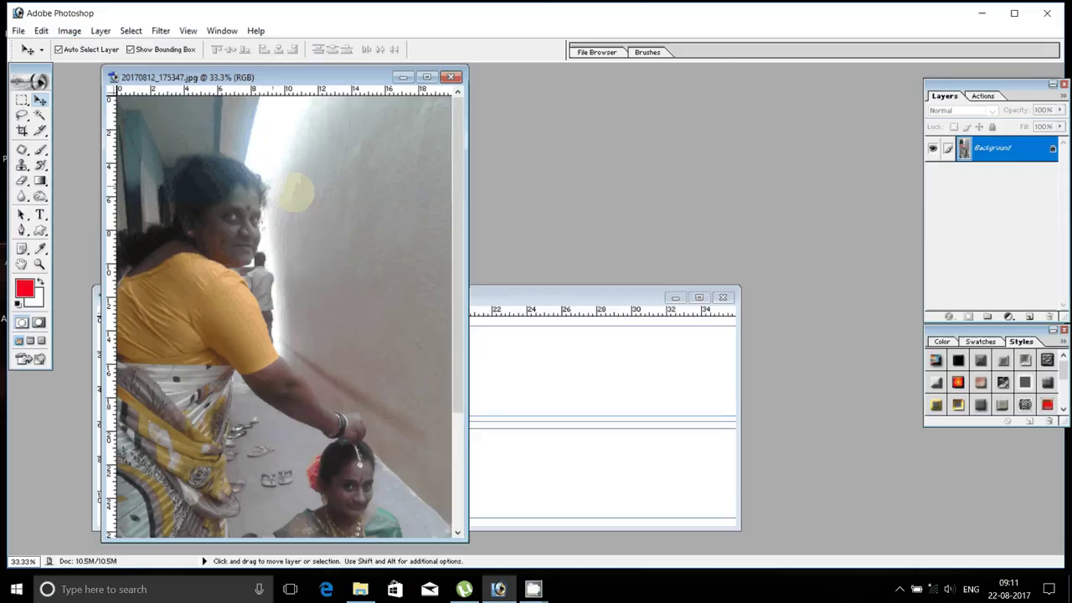
drag(295, 186, 480, 362)
drag(476, 409, 467, 401)
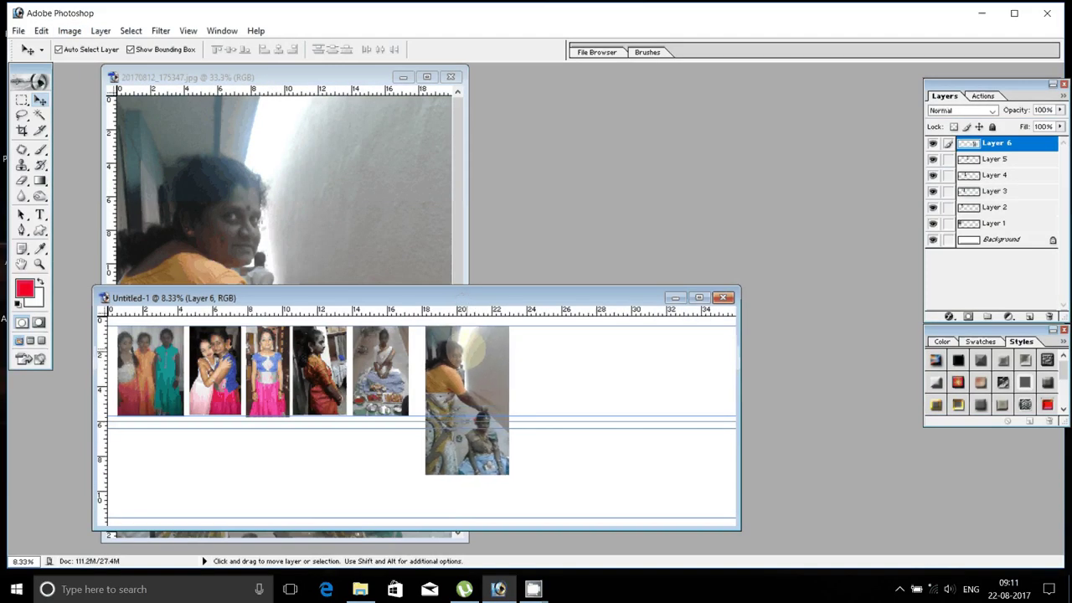
drag(473, 350, 476, 350)
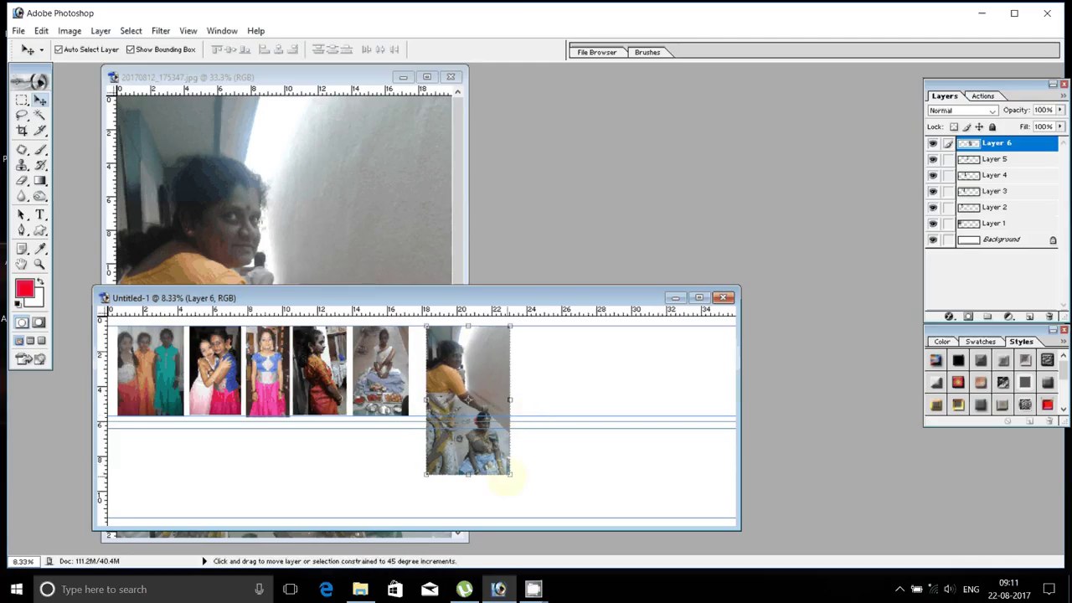
drag(508, 475, 498, 407)
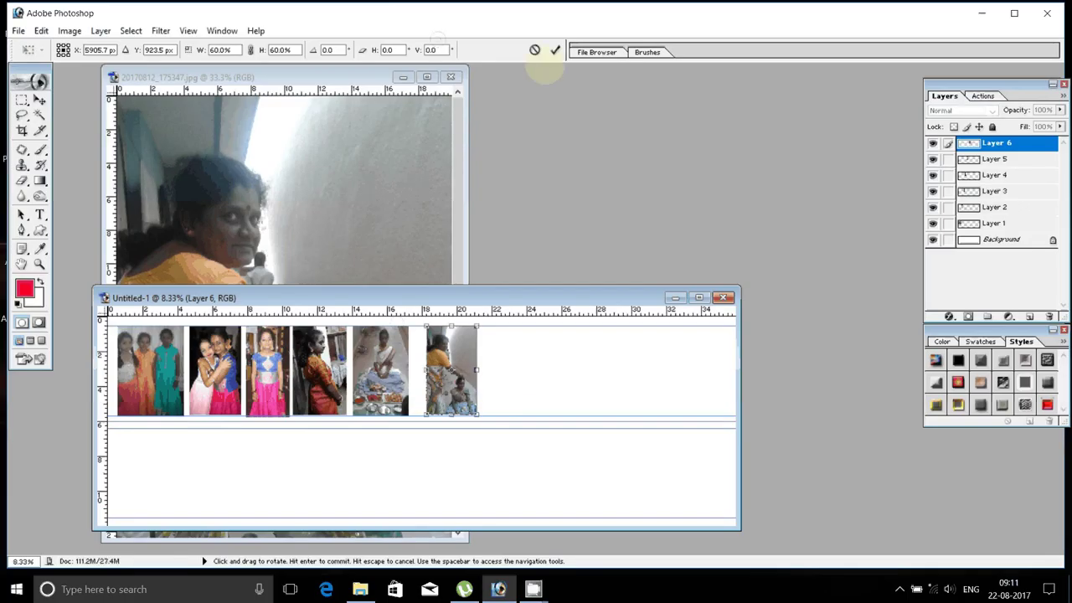
click(556, 51)
- Close the source unsaved, delete 20170812_175347, and open 20170812_181232 in Photoshop
click(444, 77)
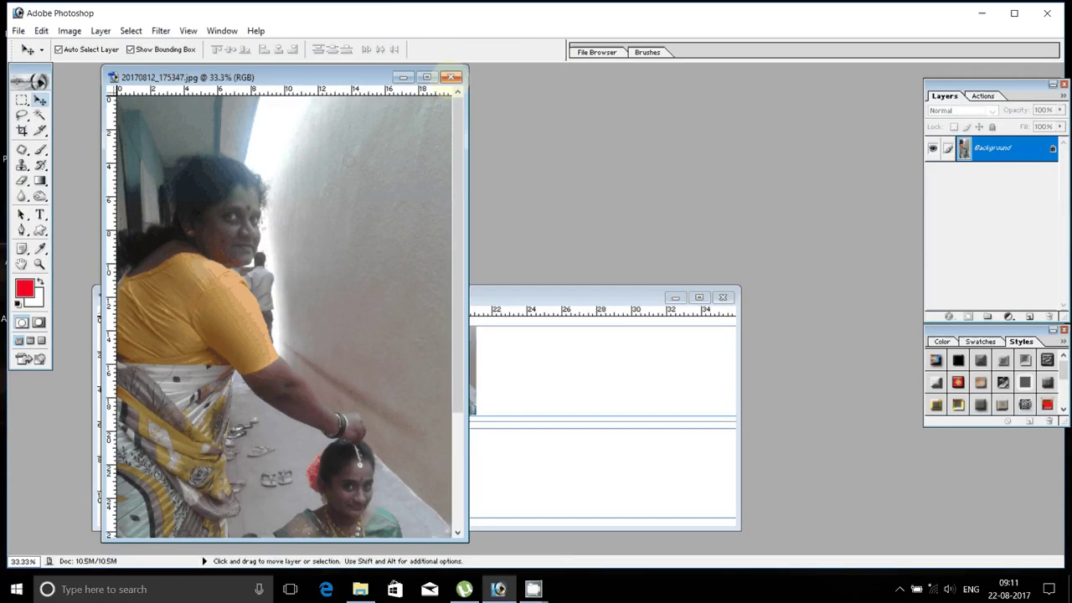
click(452, 77)
click(540, 230)
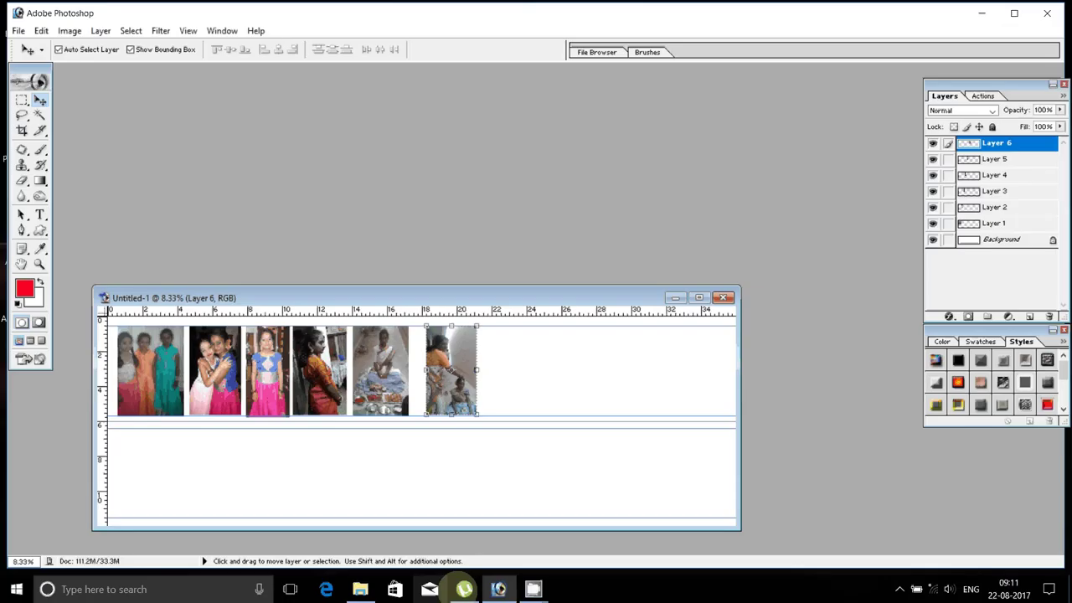
click(360, 589)
key(Delete)
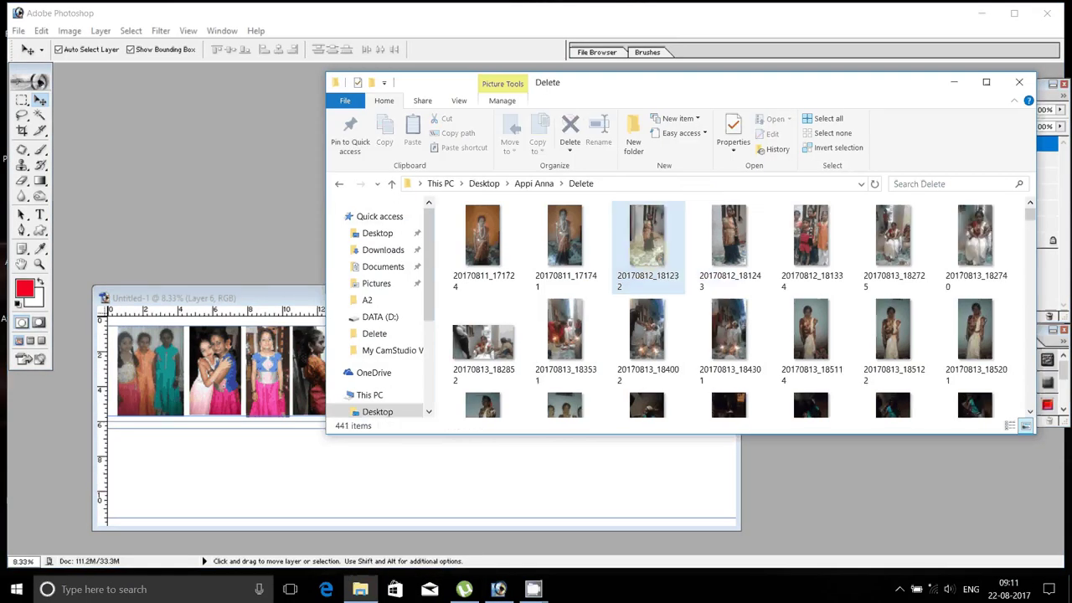
mouse_move(647, 235)
mouse_down()
mouse_move(666, 216)
mouse_move(653, 486)
mouse_up()
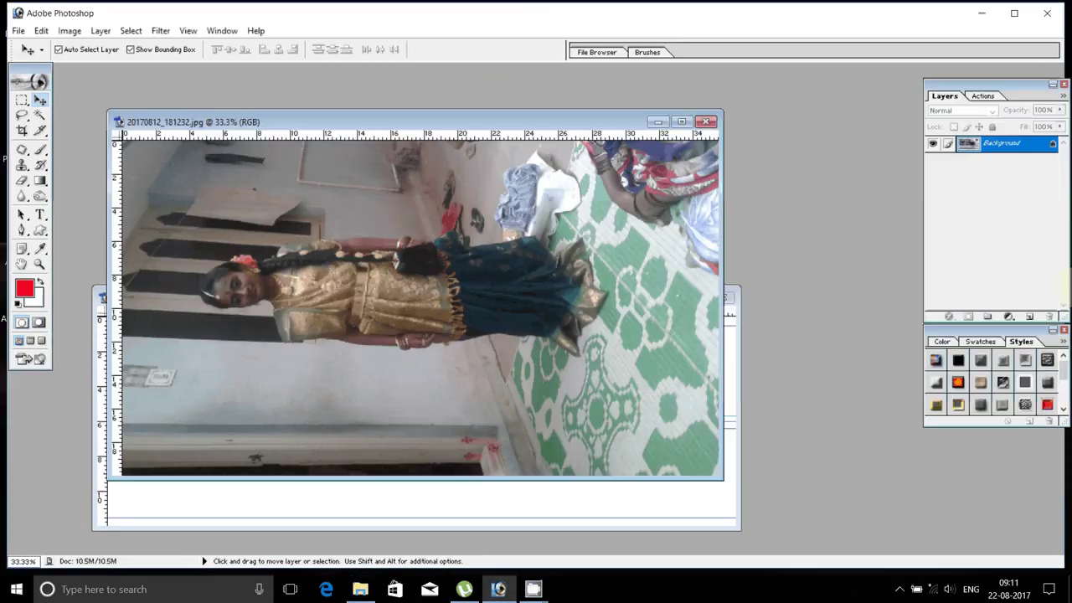
click(70, 31)
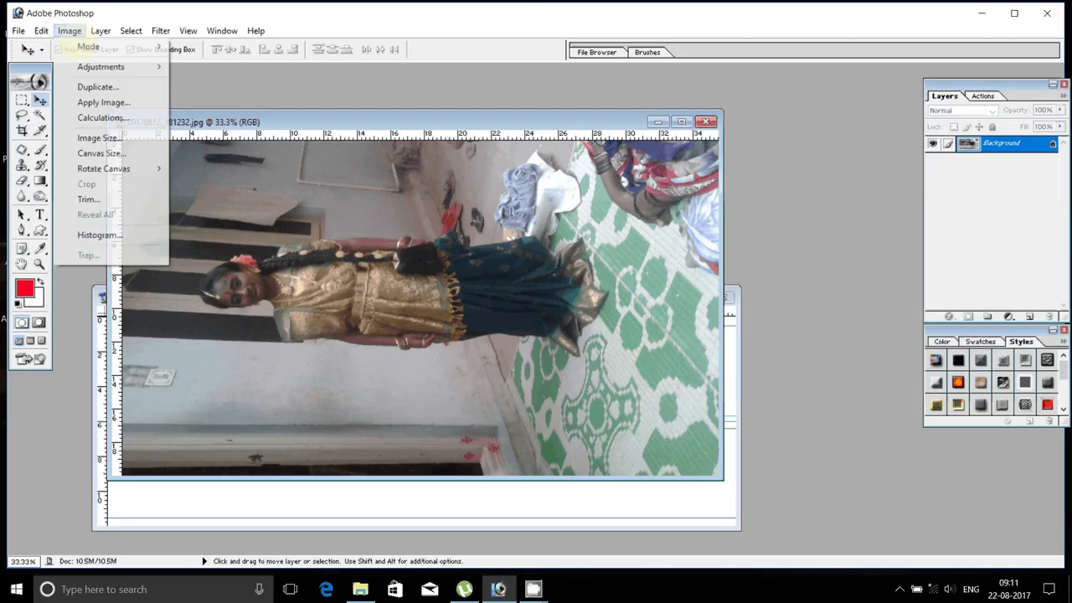
- Rotate 20170812_181232 90° CW into portrait and switch to the Rectangular Marquee
mouse_move(104, 168)
click(203, 184)
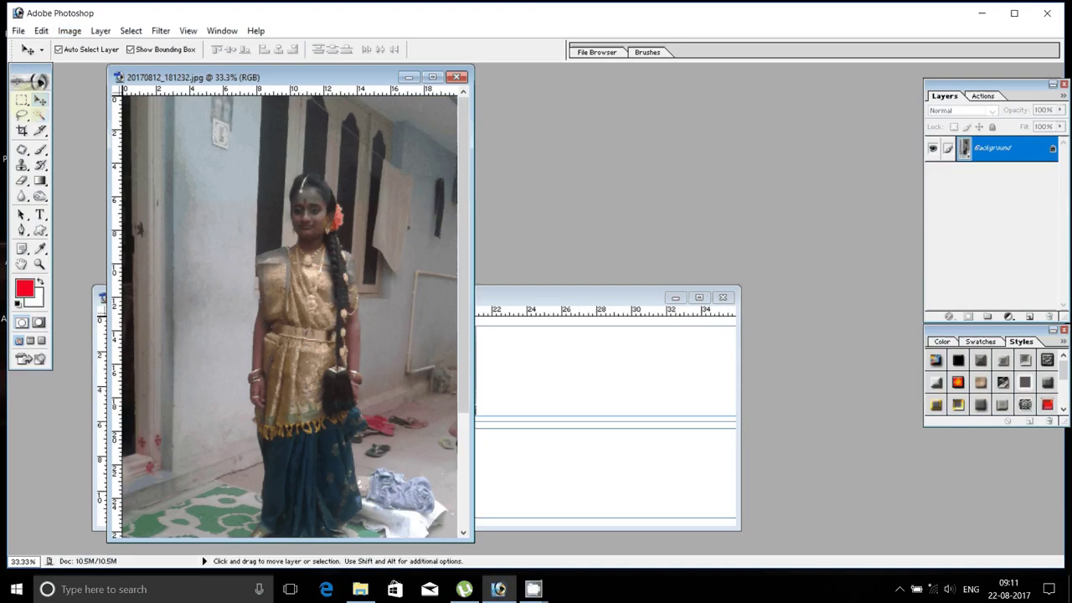
key(m)
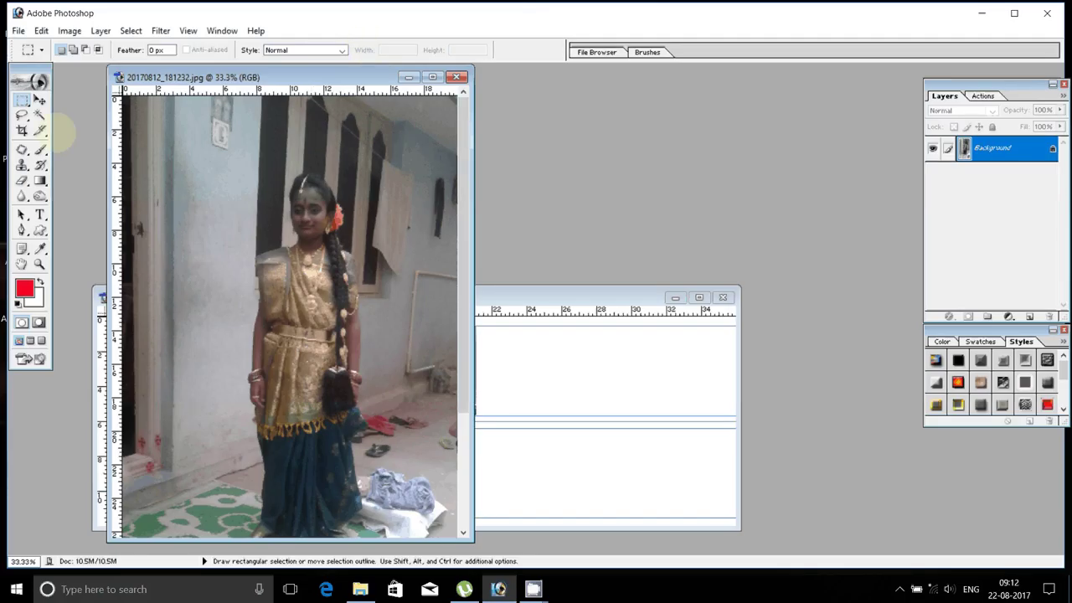
- Copy the selected girl into the collage as the seventh photo, scaled to about 94%
mouse_move(229, 159)
mouse_down()
mouse_move(338, 529)
mouse_move(386, 402)
mouse_move(387, 434)
mouse_up()
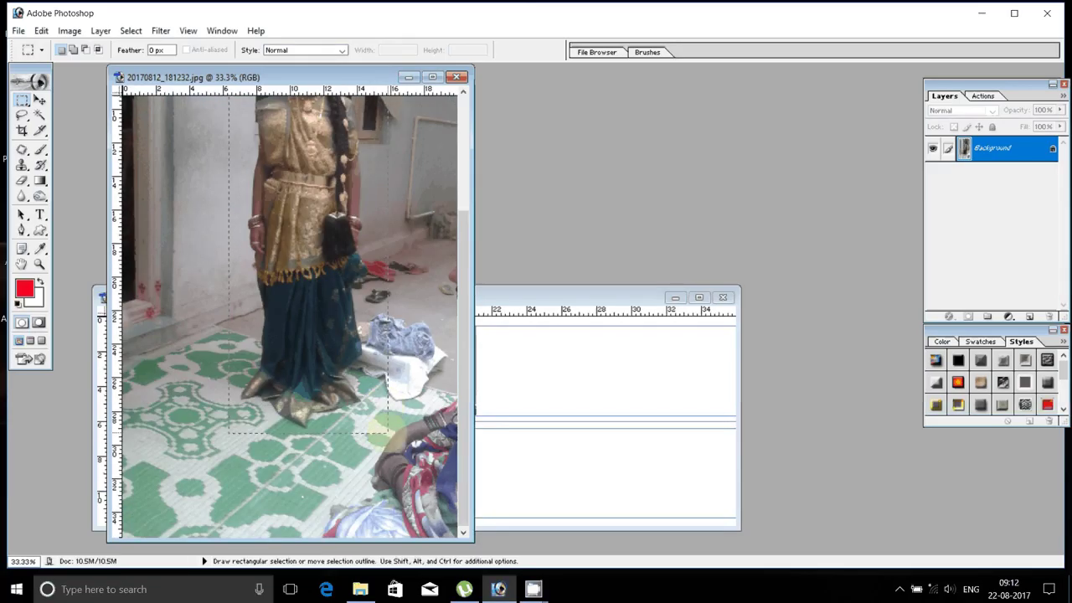
click(39, 99)
mouse_move(283, 202)
mouse_down()
mouse_move(272, 216)
mouse_move(532, 394)
mouse_move(501, 374)
mouse_up()
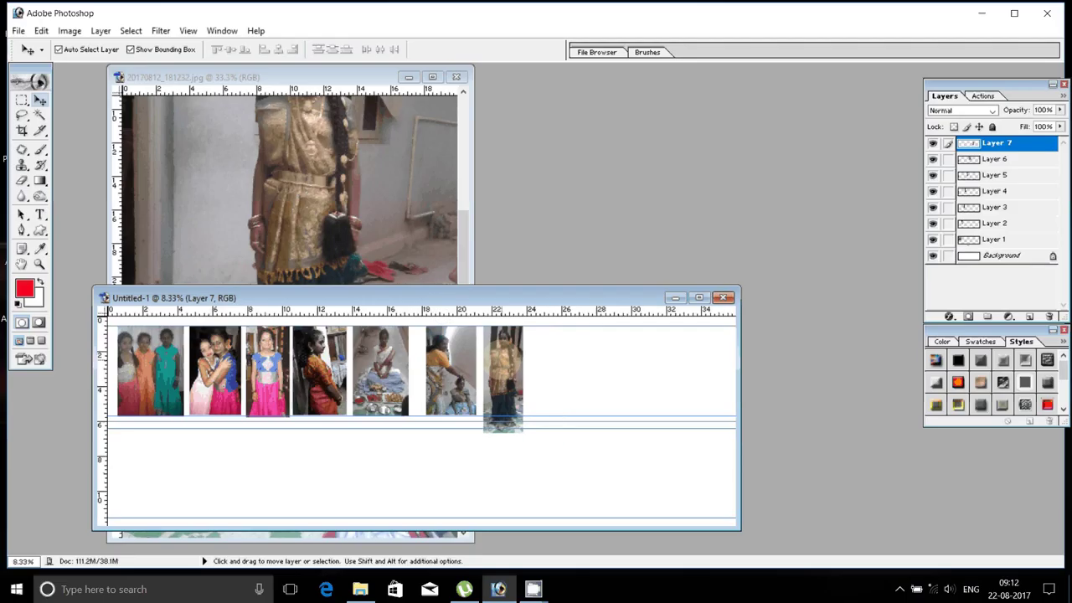
click(521, 433)
key(shift)
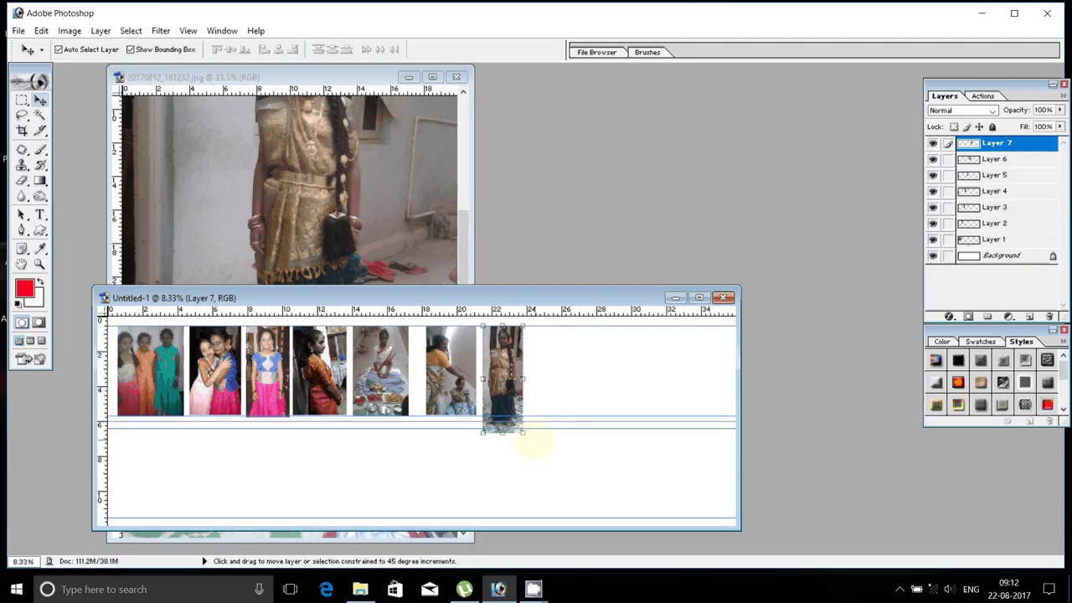
mouse_move(535, 442)
mouse_down()
mouse_move(530, 422)
mouse_move(516, 442)
mouse_up()
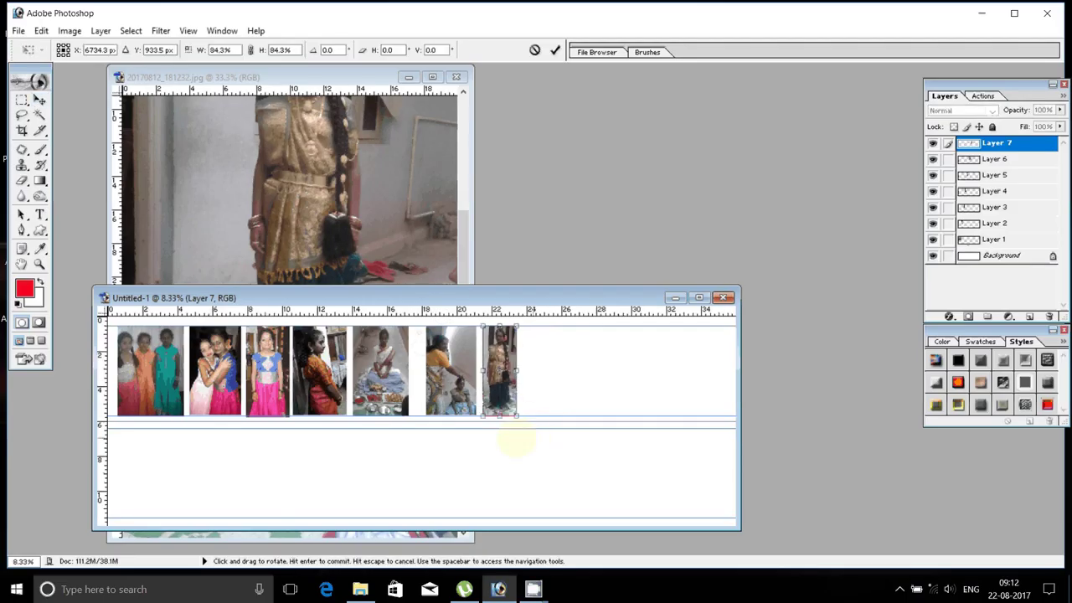
- Close the 20170812_181232 source photo without saving
click(435, 76)
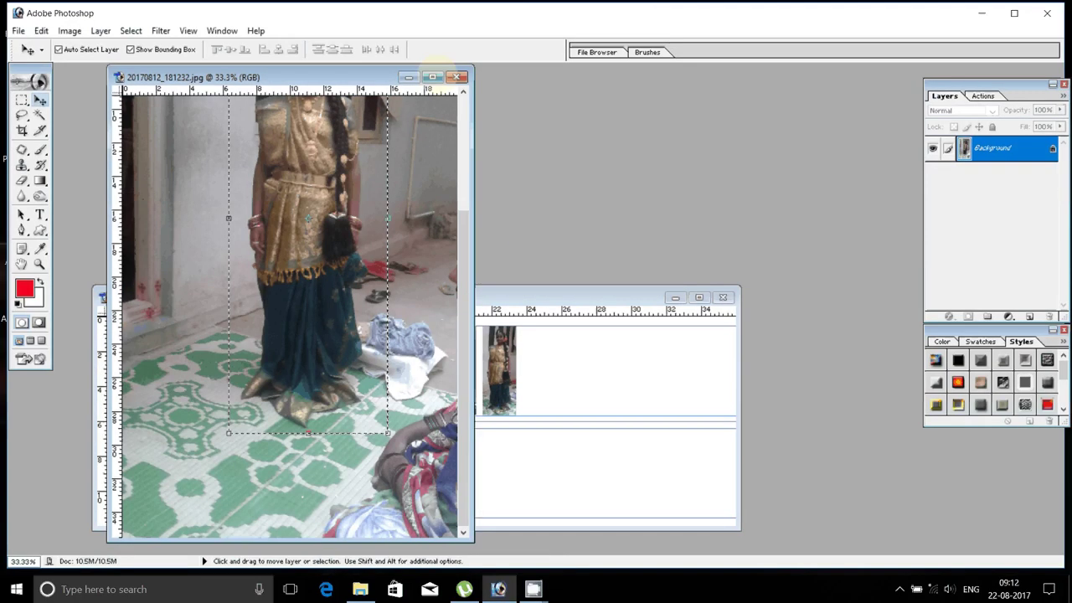
click(457, 76)
click(539, 231)
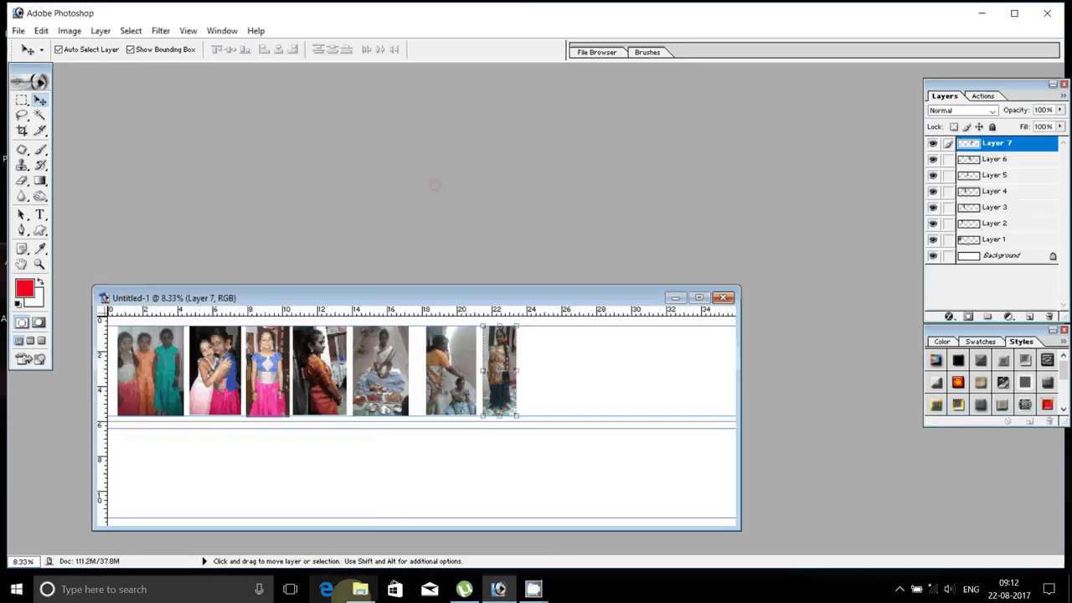
click(360, 589)
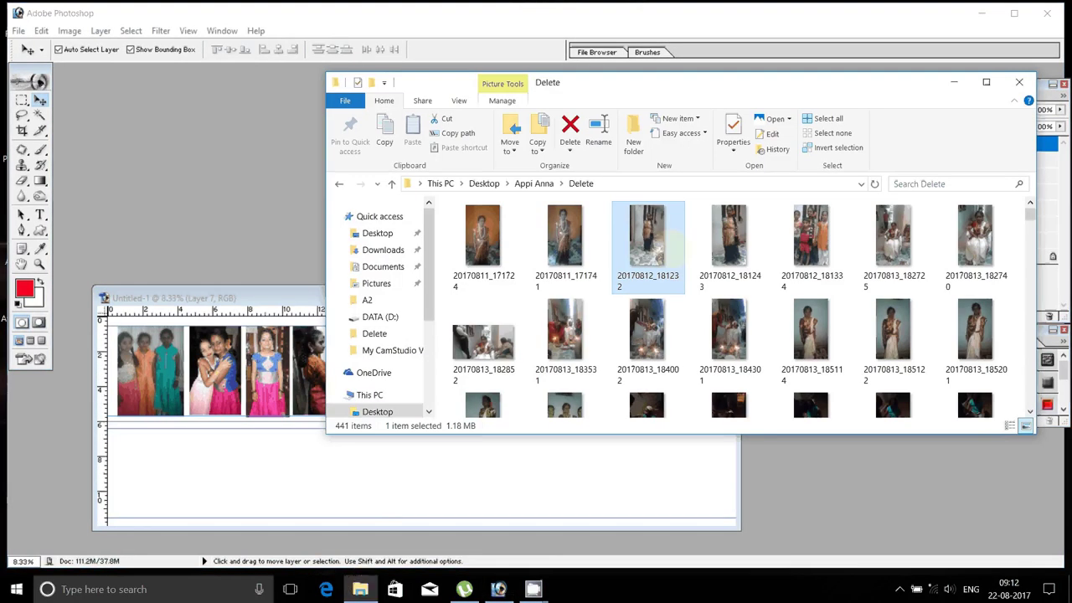
- Delete 20170812_181232 and 20170812_181243, then drag 20170811_171741 into Photoshop
key(Delete)
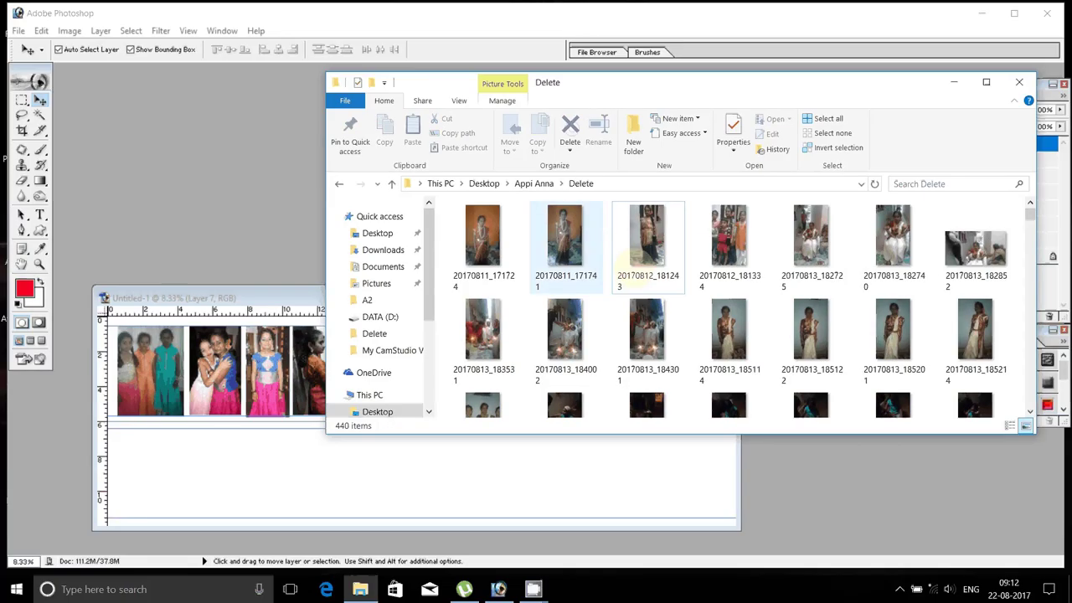
click(630, 281)
click(570, 130)
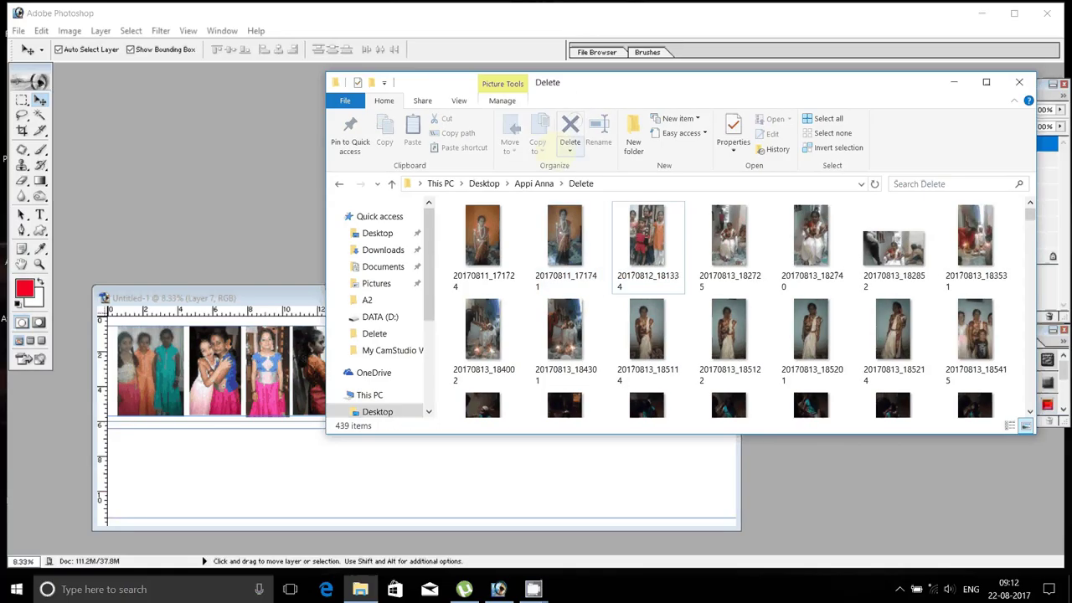
click(565, 239)
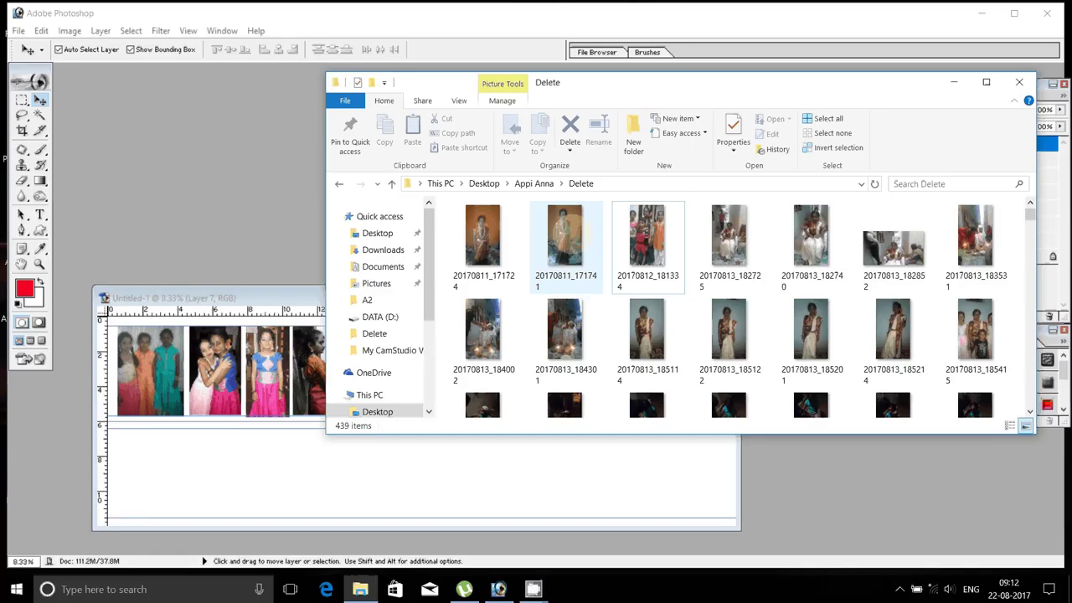
drag(566, 239, 203, 185)
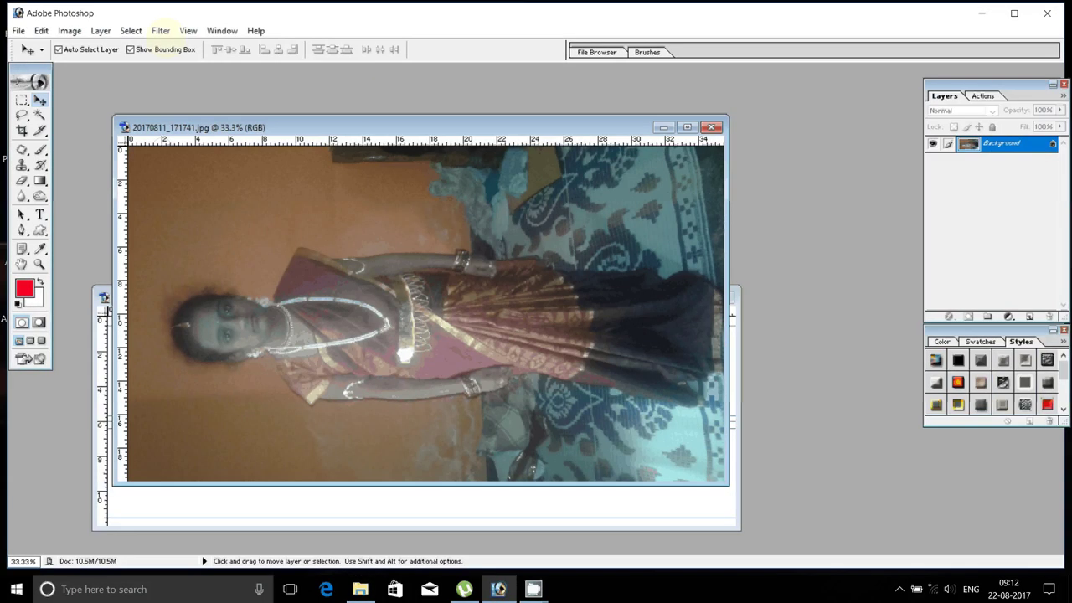
- Rotate 20170811_171741 90° CW and brighten it with an Auto Levels adjustment layer
click(70, 30)
click(201, 184)
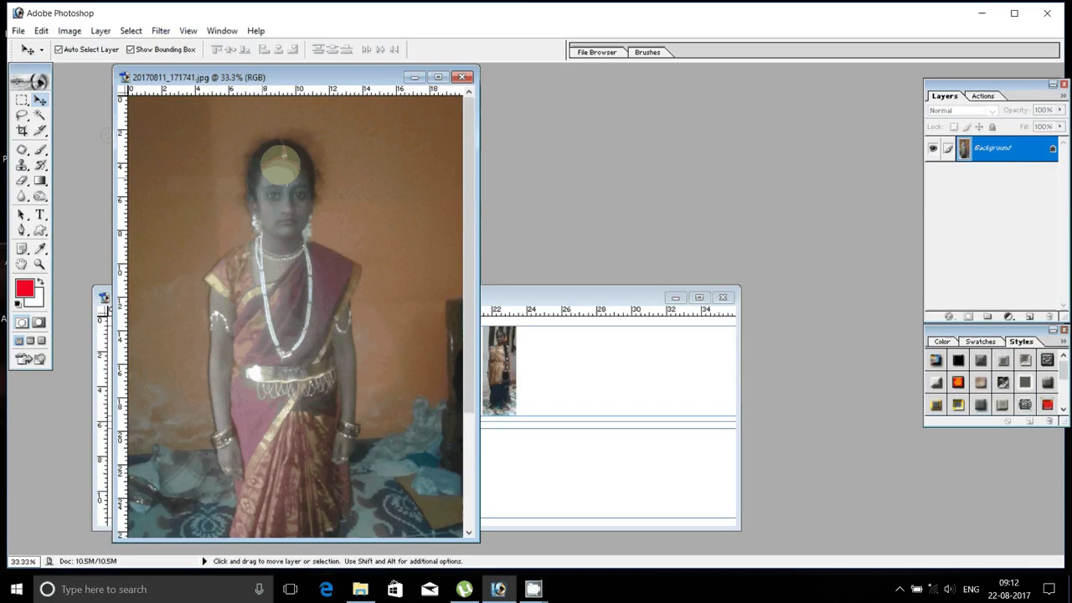
click(1009, 316)
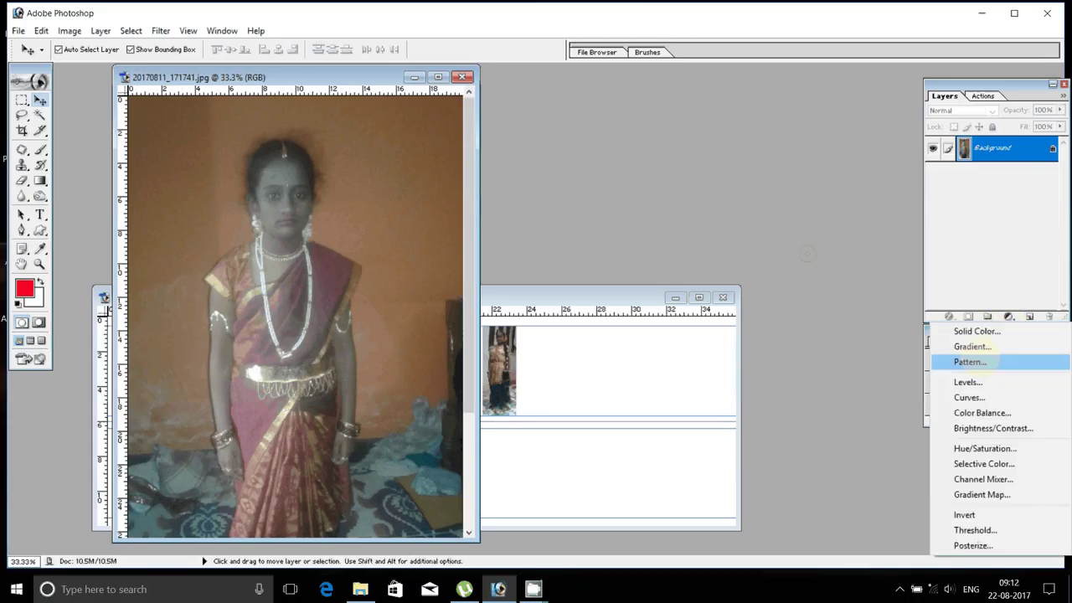
click(970, 382)
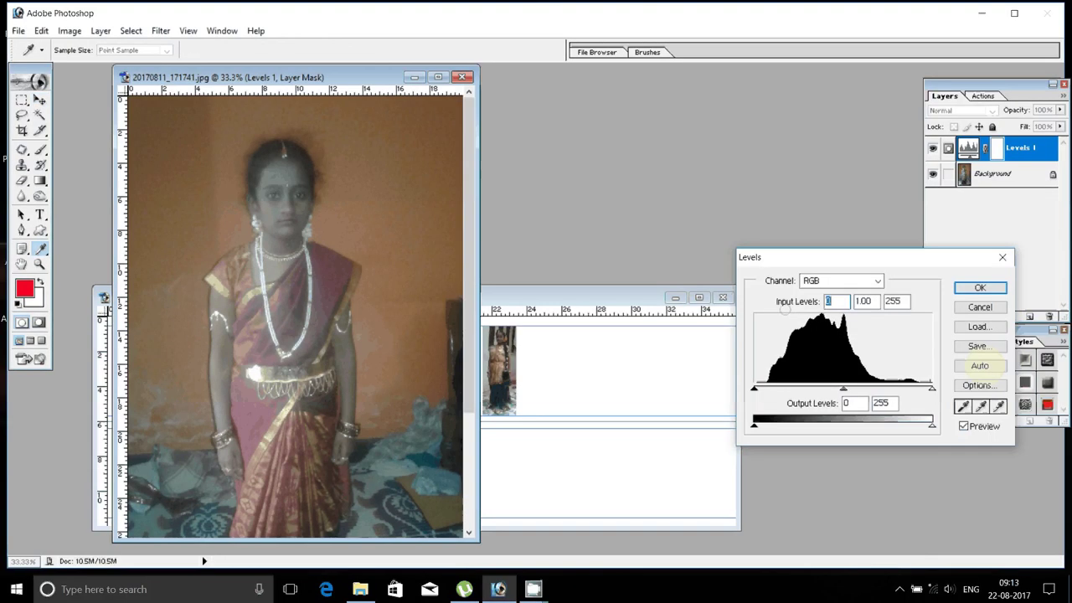
click(980, 366)
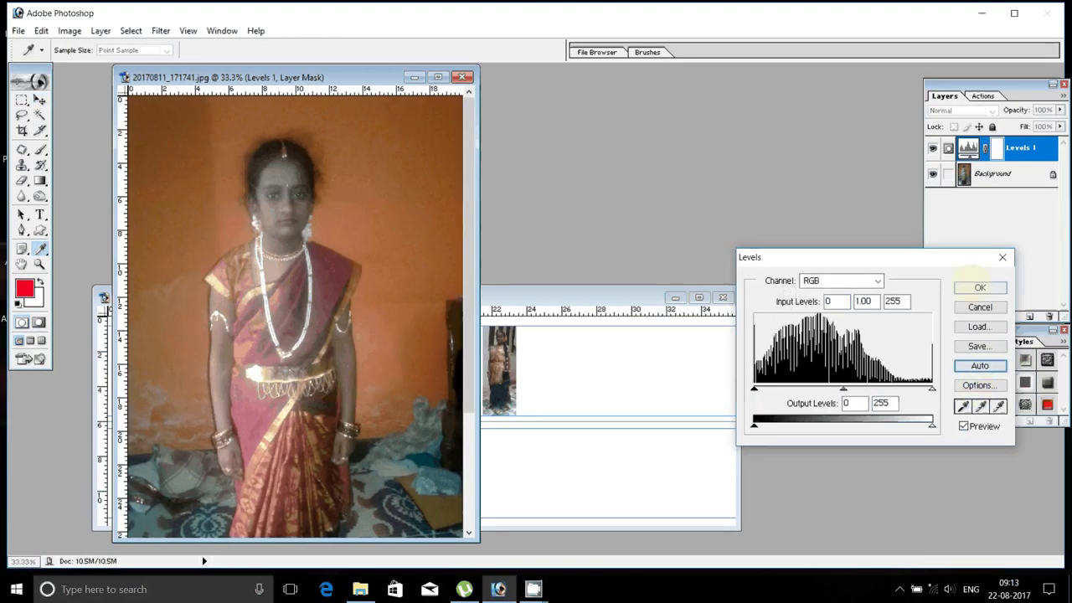
key(Return)
key(v)
- Position it as the eighth collage photo, proportionally scaled to about 60.7%
click(160, 30)
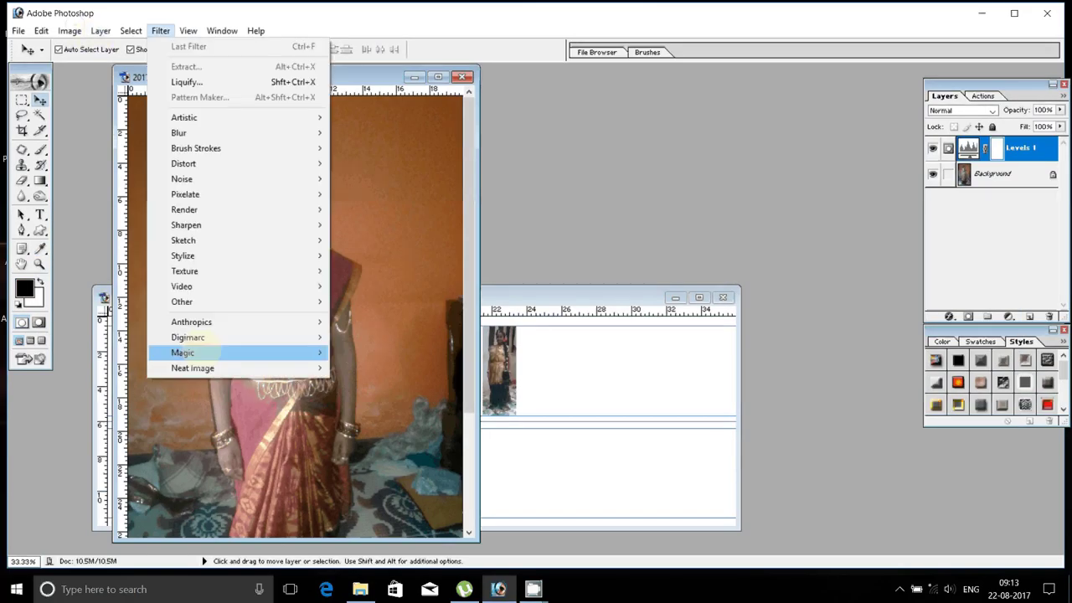
click(100, 30)
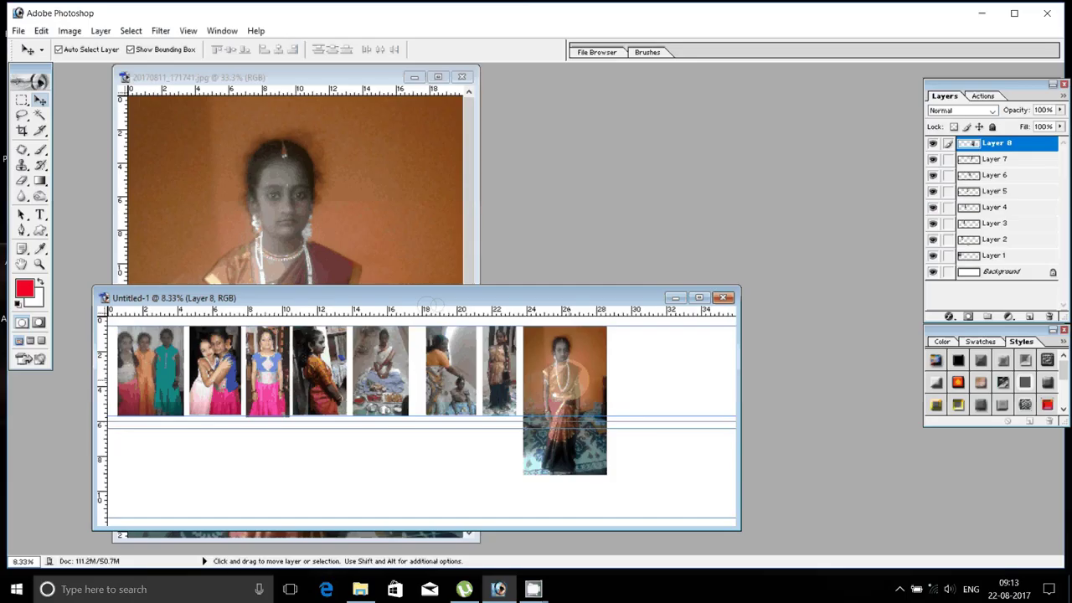
drag(565, 380, 571, 378)
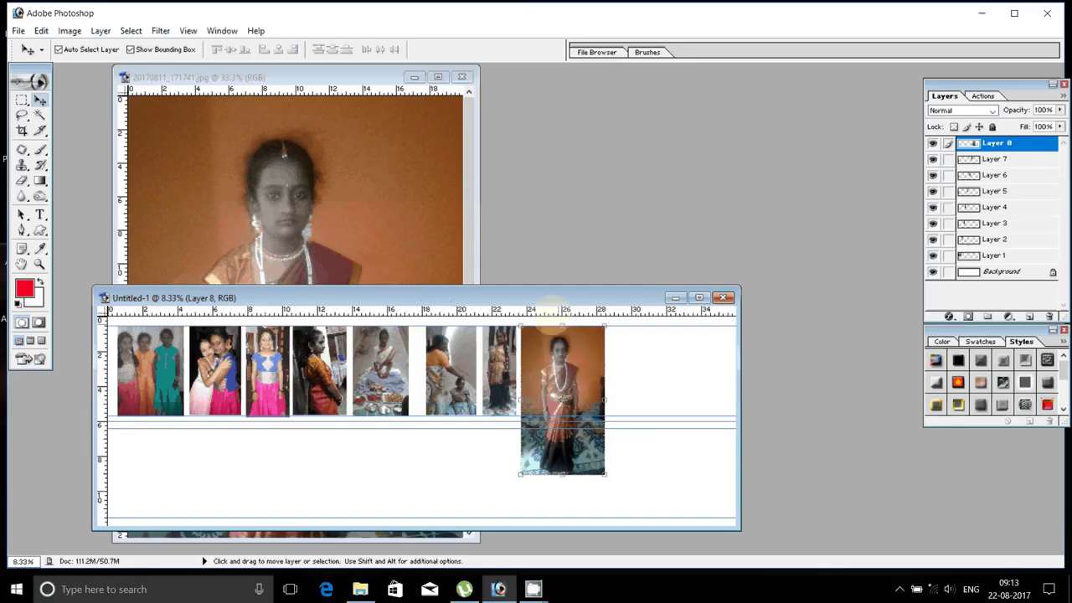
key(shift)
mouse_move(604, 474)
mouse_down()
mouse_move(593, 444)
mouse_move(600, 404)
mouse_up()
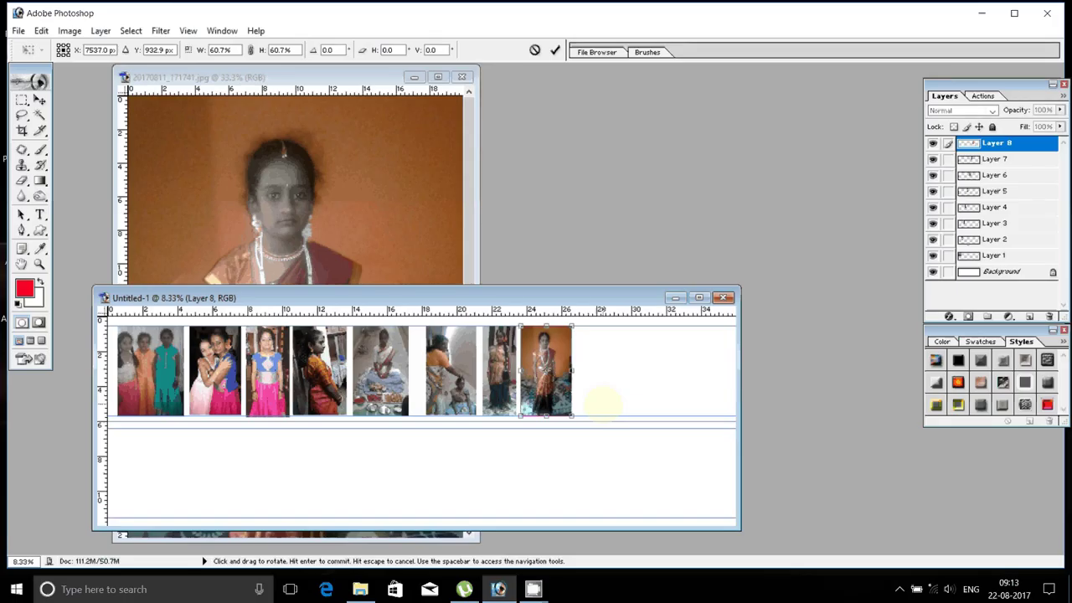
key(Return)
- Close the source unsaved, delete the two used photos, and open 20170812_181334
click(442, 98)
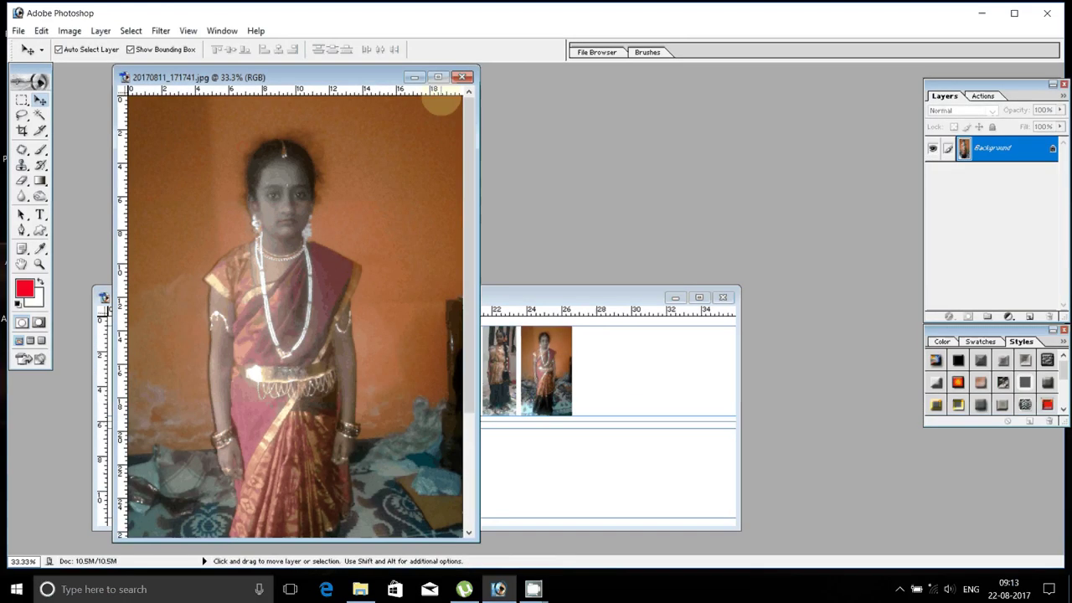
click(461, 77)
click(541, 232)
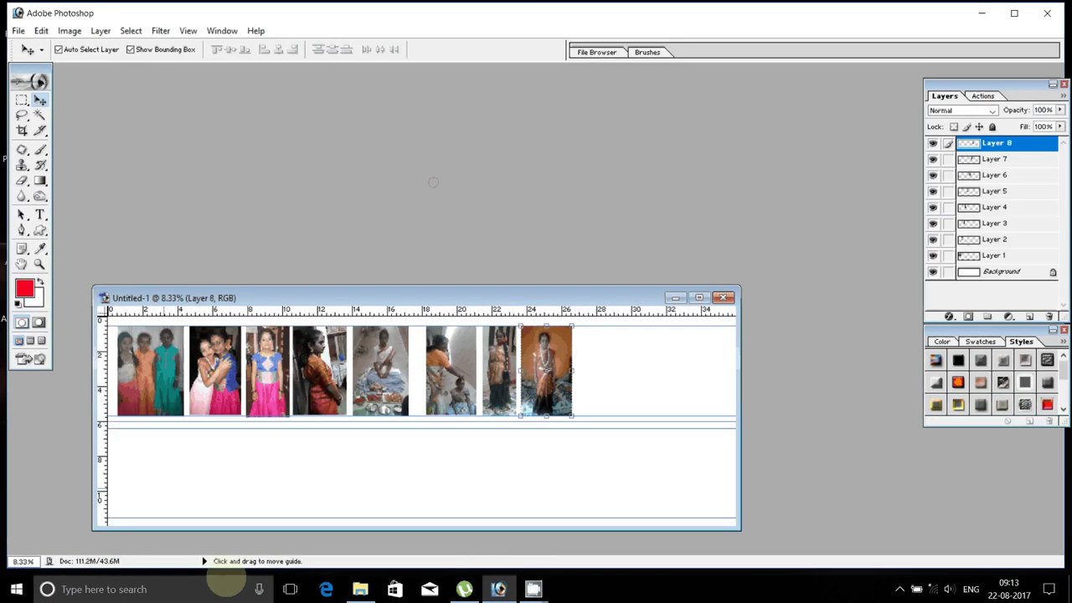
click(360, 589)
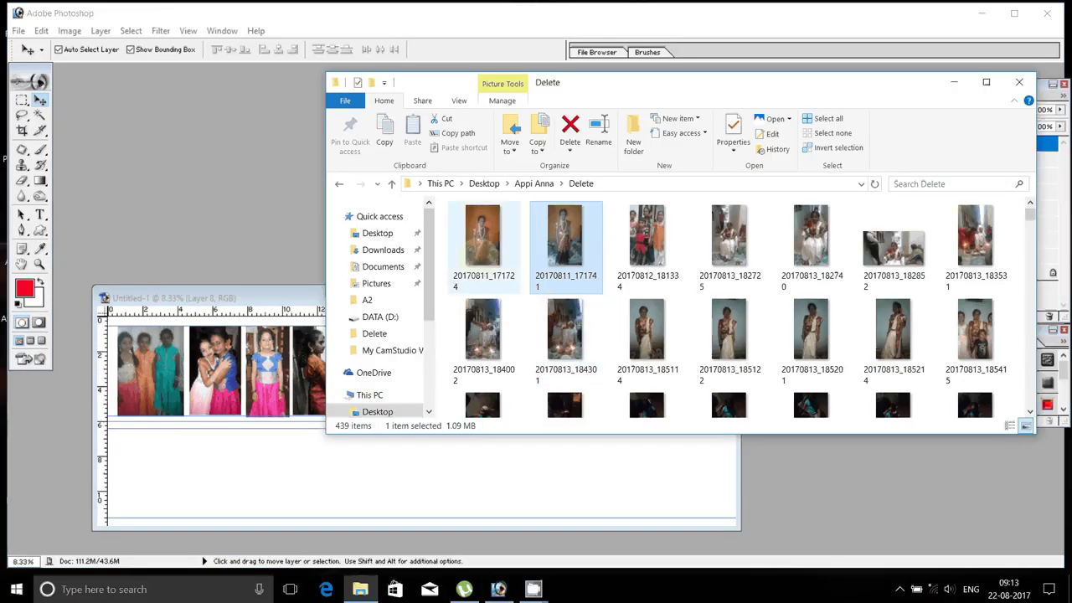
ctrl+click(483, 242)
key(Delete)
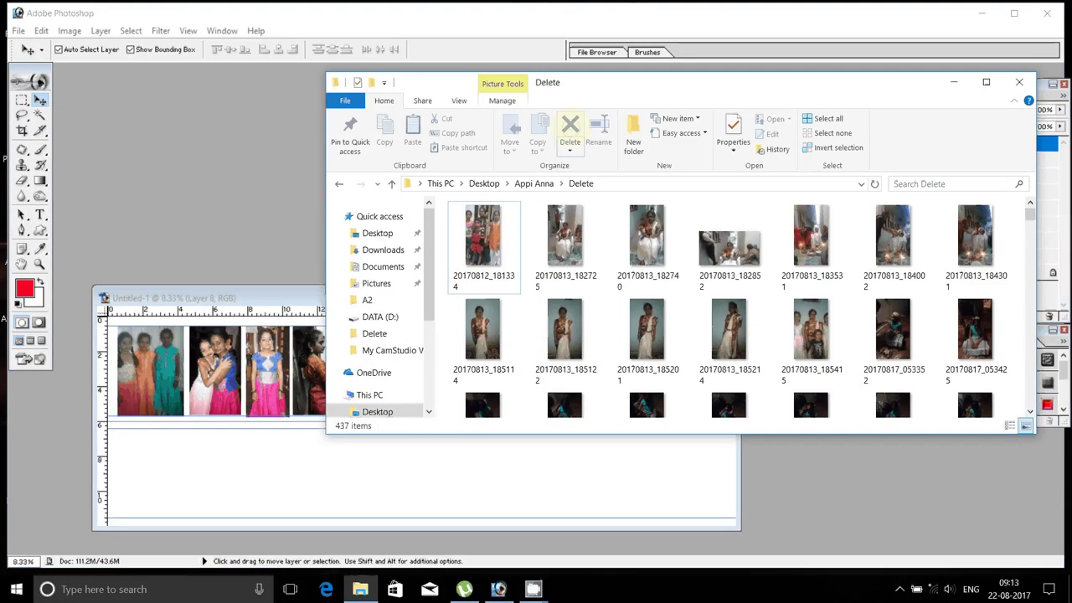
double_click(484, 239)
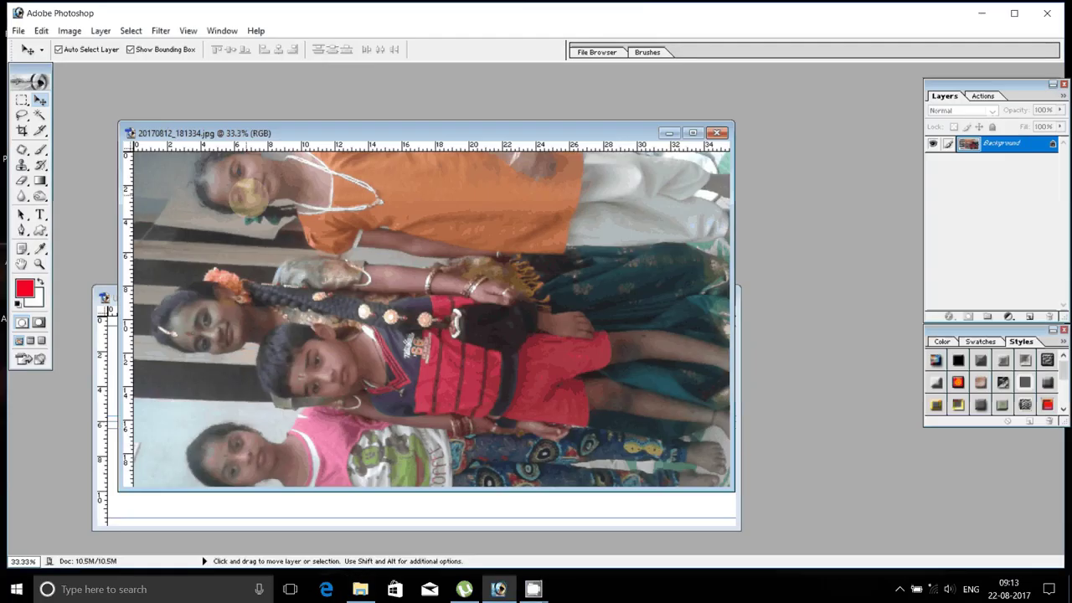
- Rotate the family photo 90° counter-clockwise, copy it beside the eighth photo, and shrink it to fit
click(70, 31)
mouse_move(104, 169)
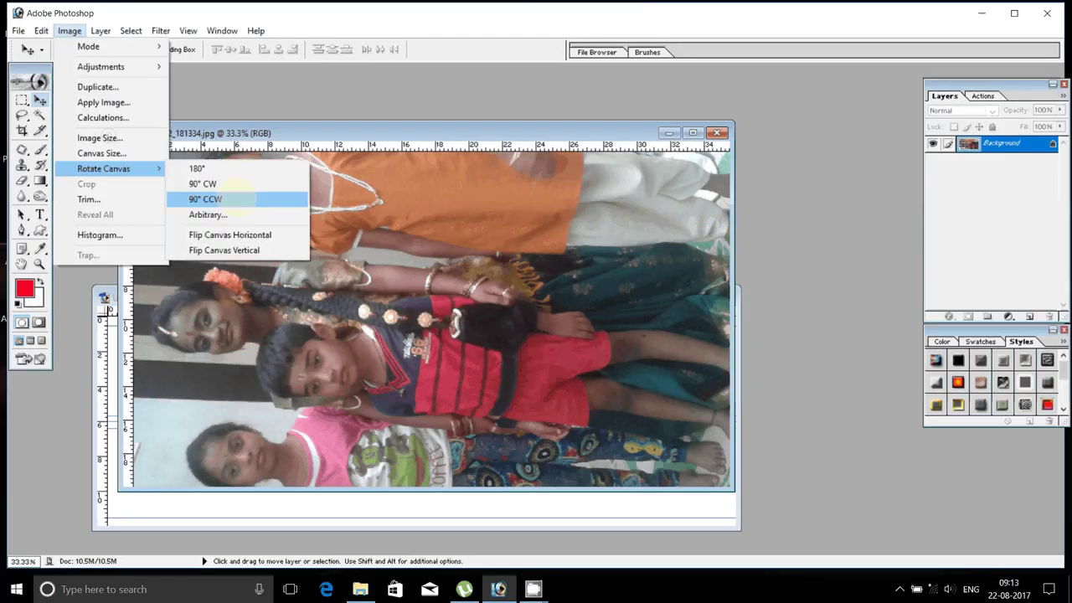
click(234, 198)
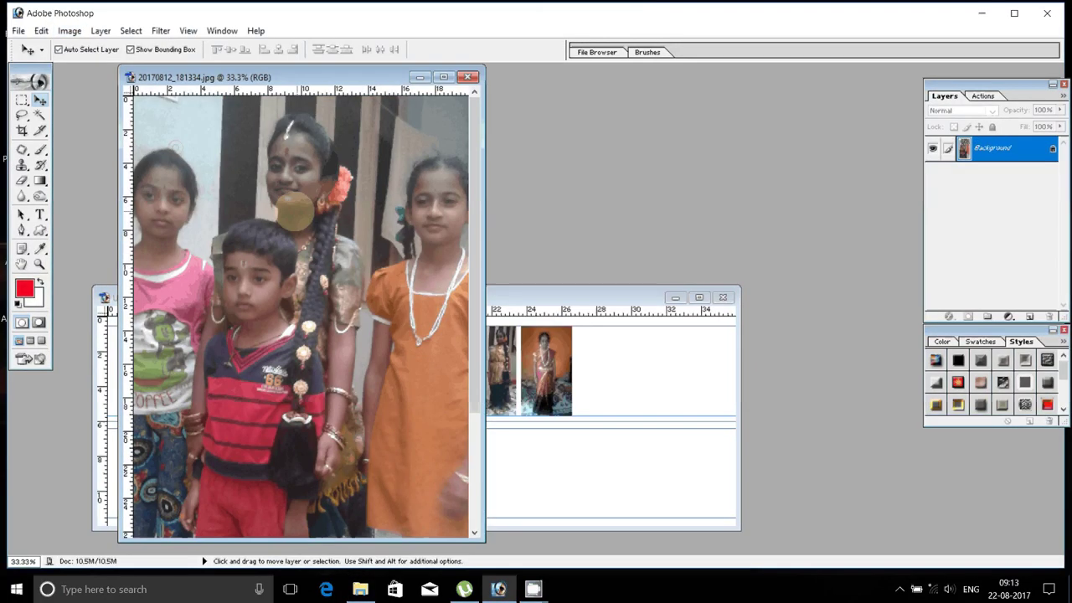
click(586, 359)
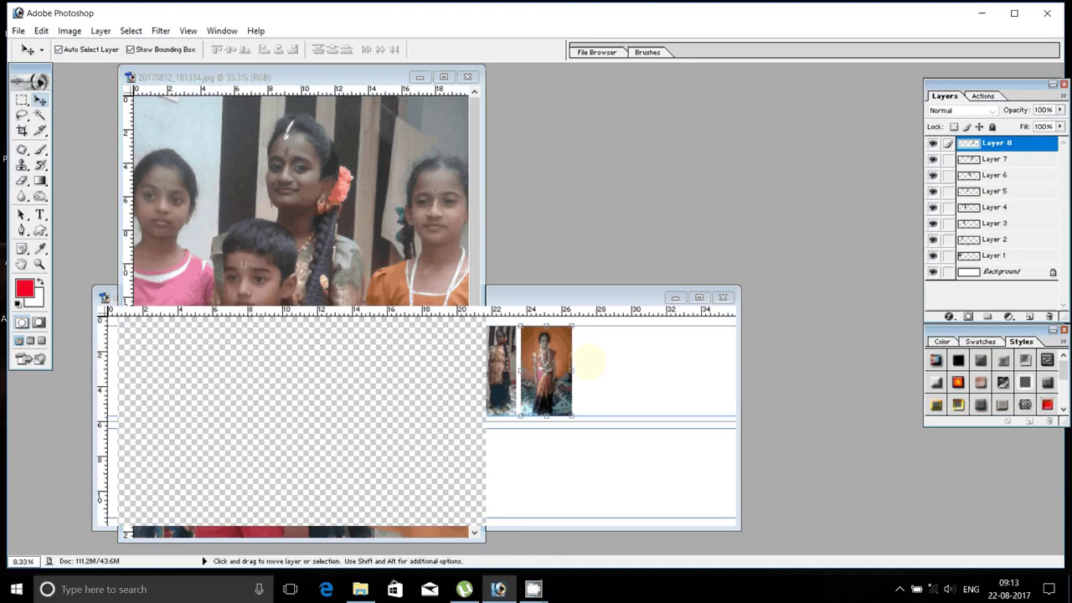
drag(589, 362, 591, 364)
drag(625, 407, 615, 400)
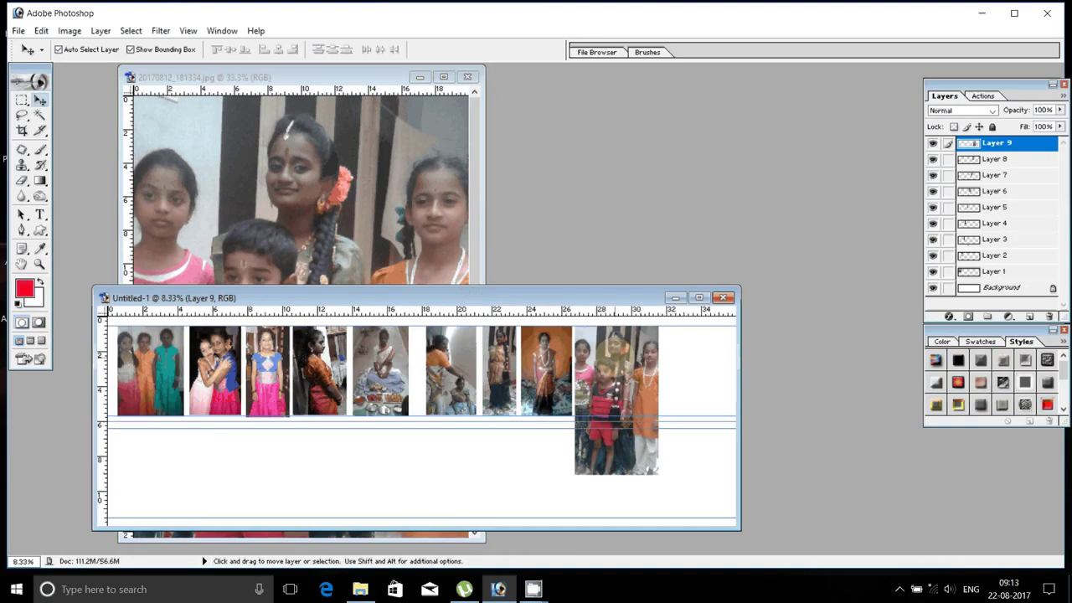
click(606, 271)
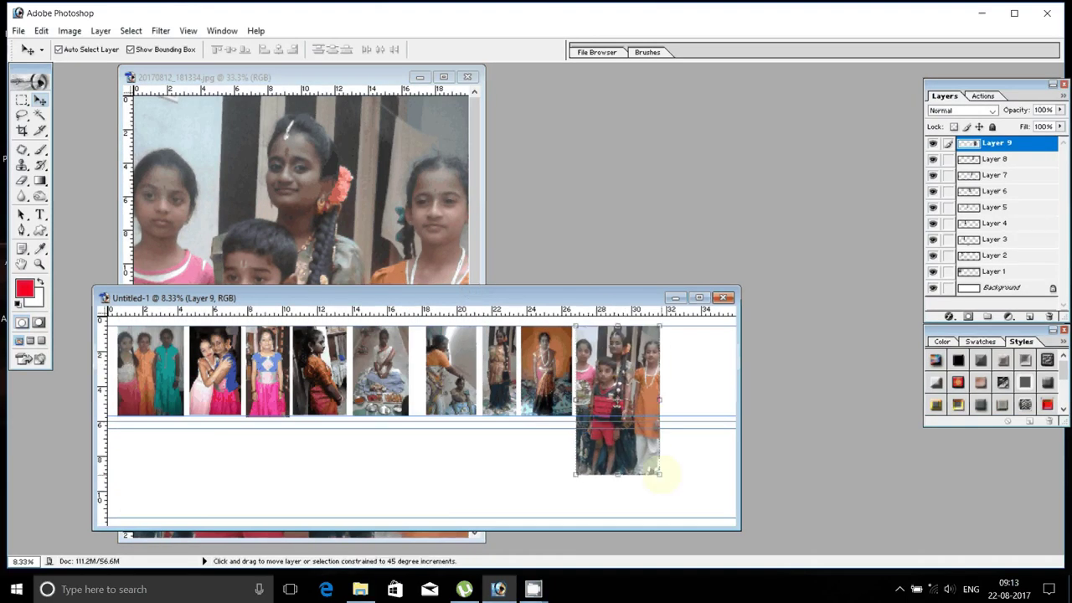
drag(660, 474, 650, 408)
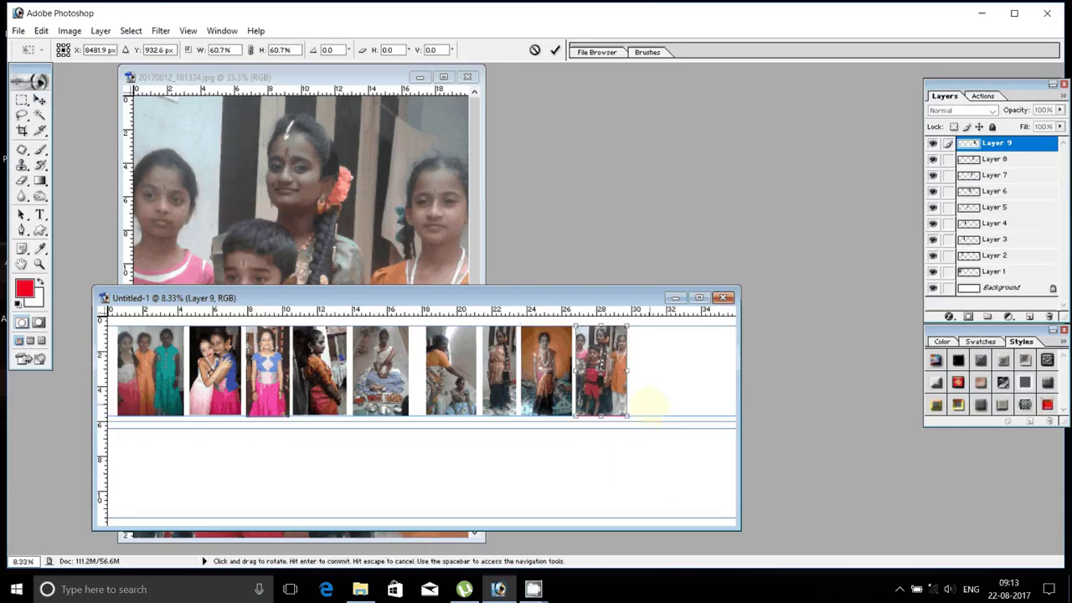
click(442, 122)
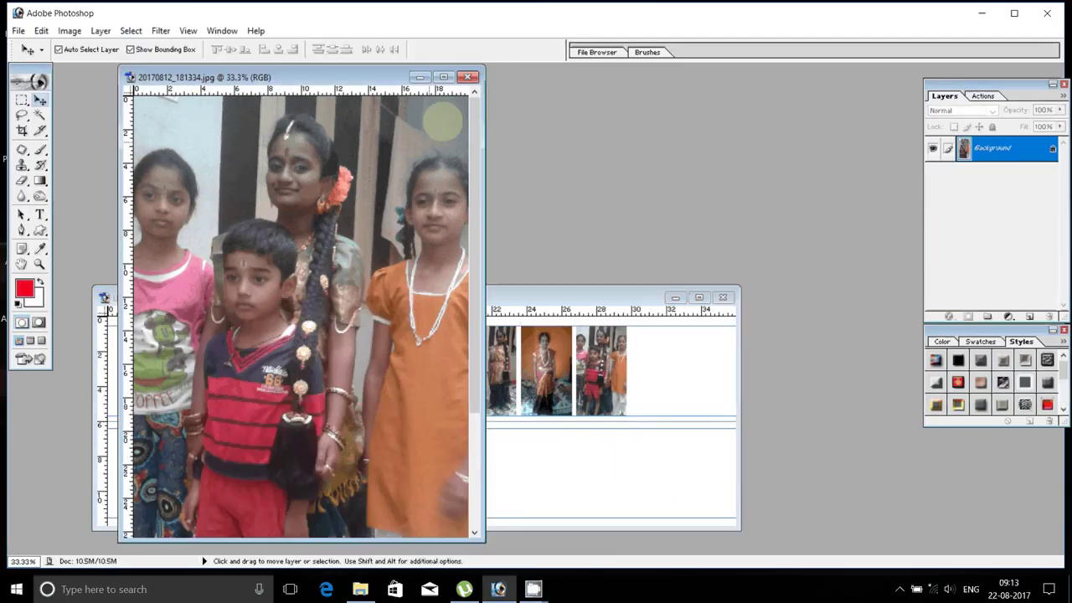
- Close the family source photo unsaved and open 20170813_182740 from the photo folder
key(ctrl+w)
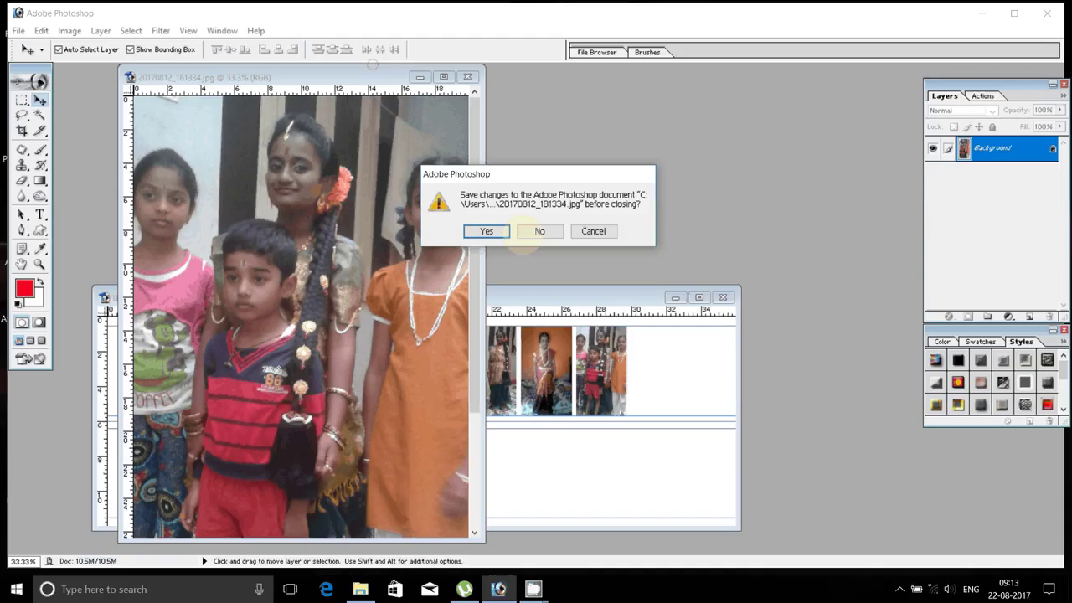
key(n)
key(alt+Tab)
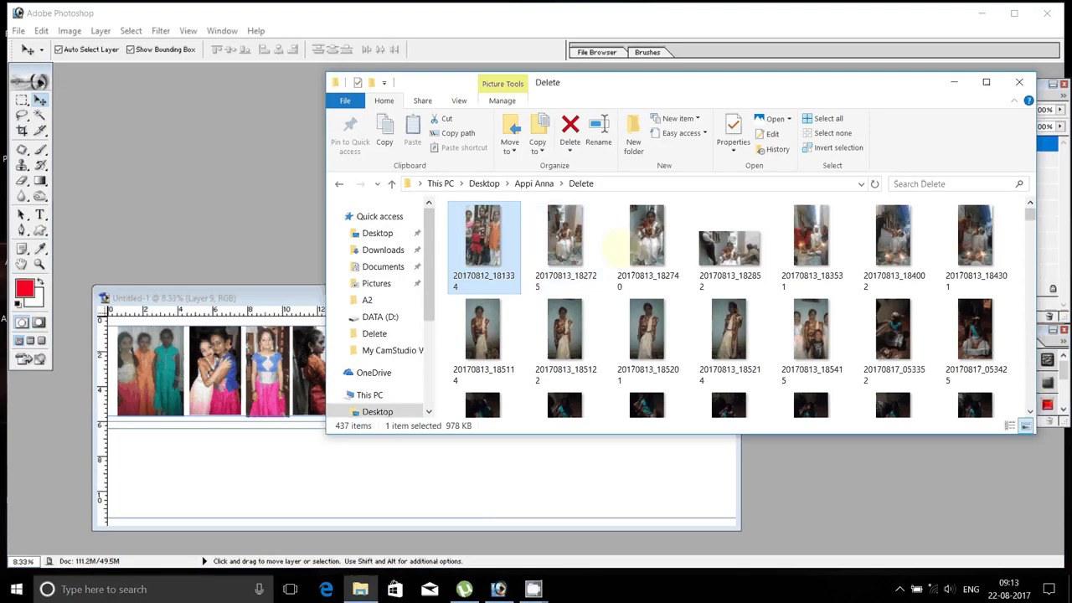
click(648, 239)
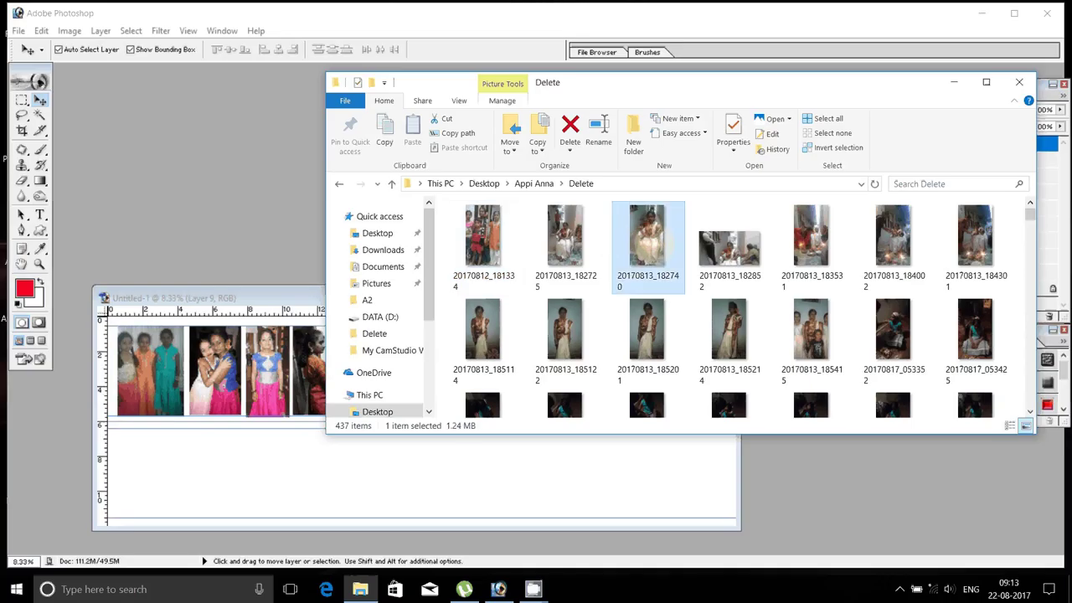
drag(648, 239, 157, 201)
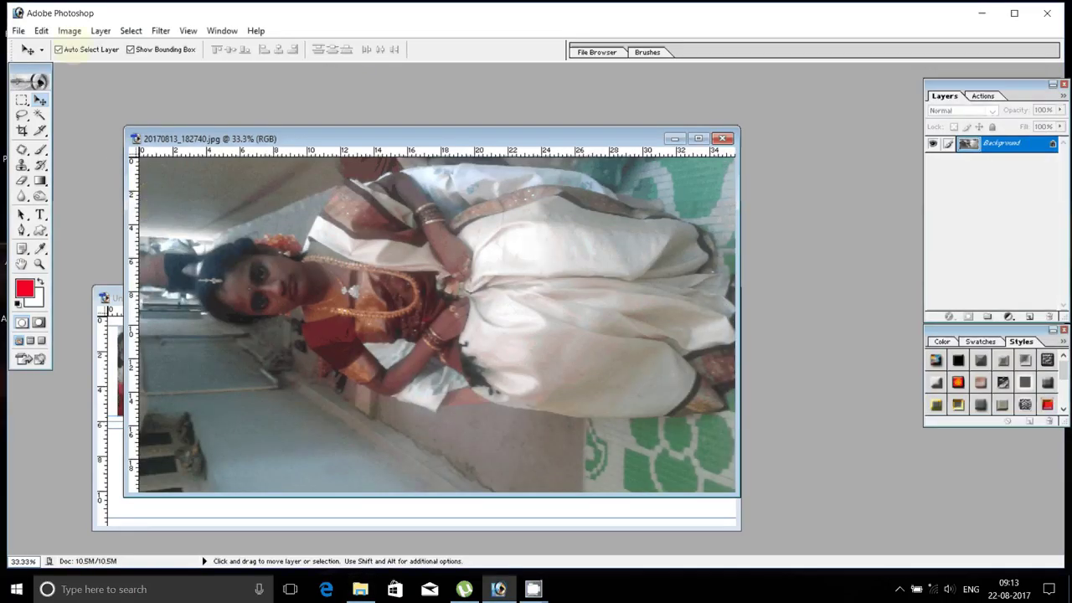
- Rotate the white-sari photo 90° clockwise and copy it into the collage
click(69, 31)
mouse_move(104, 168)
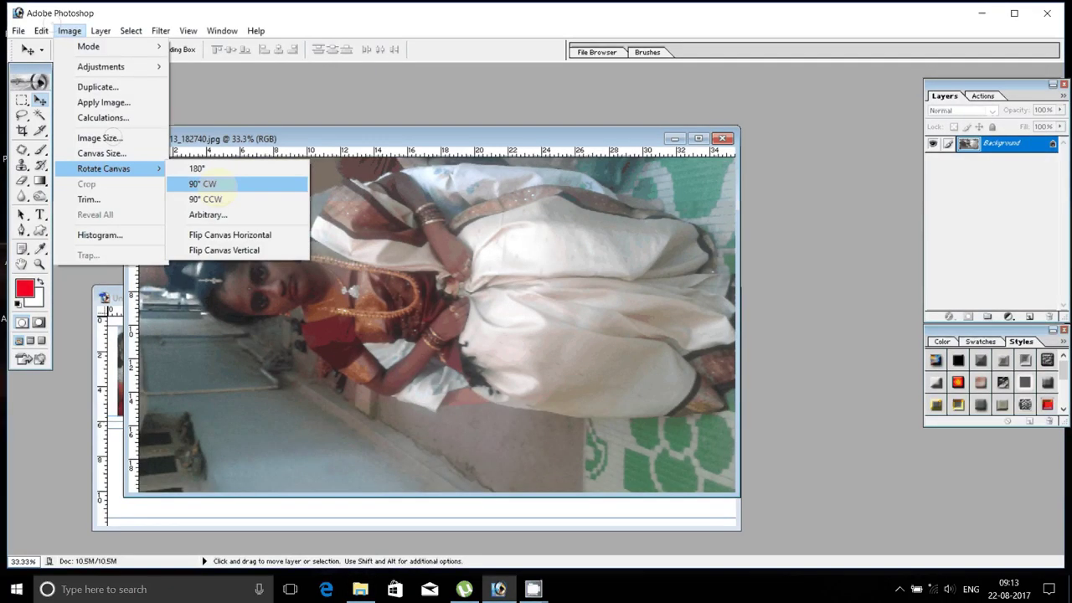
click(203, 184)
mouse_move(350, 268)
mouse_down()
mouse_move(629, 370)
mouse_move(674, 401)
mouse_move(653, 409)
mouse_move(671, 401)
mouse_up()
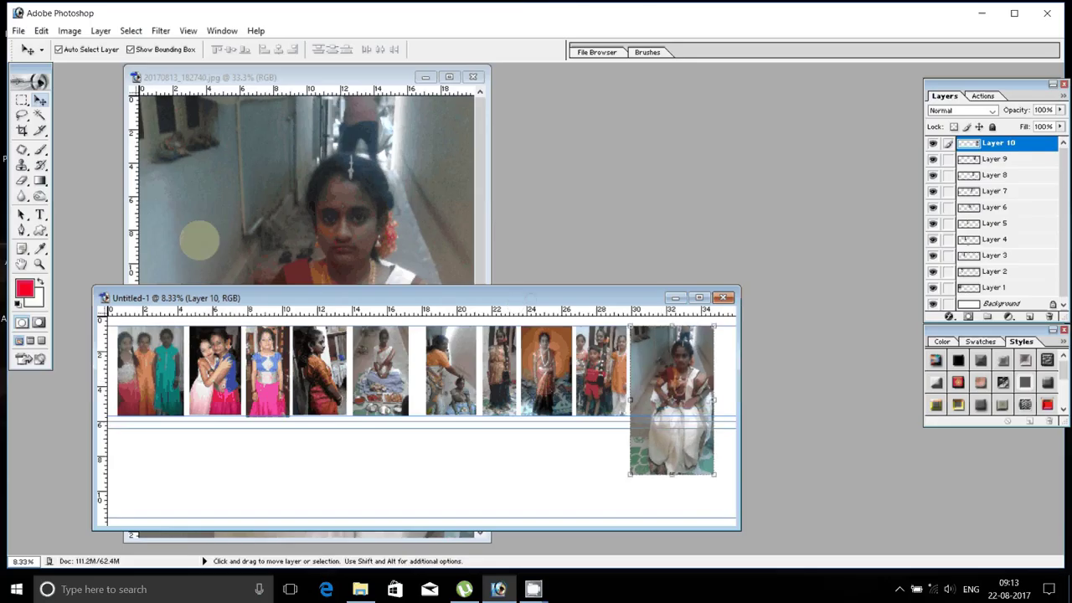
- Restore the accidentally deleted Layer 10 photo and shrink it into the top row's right end
key(m)
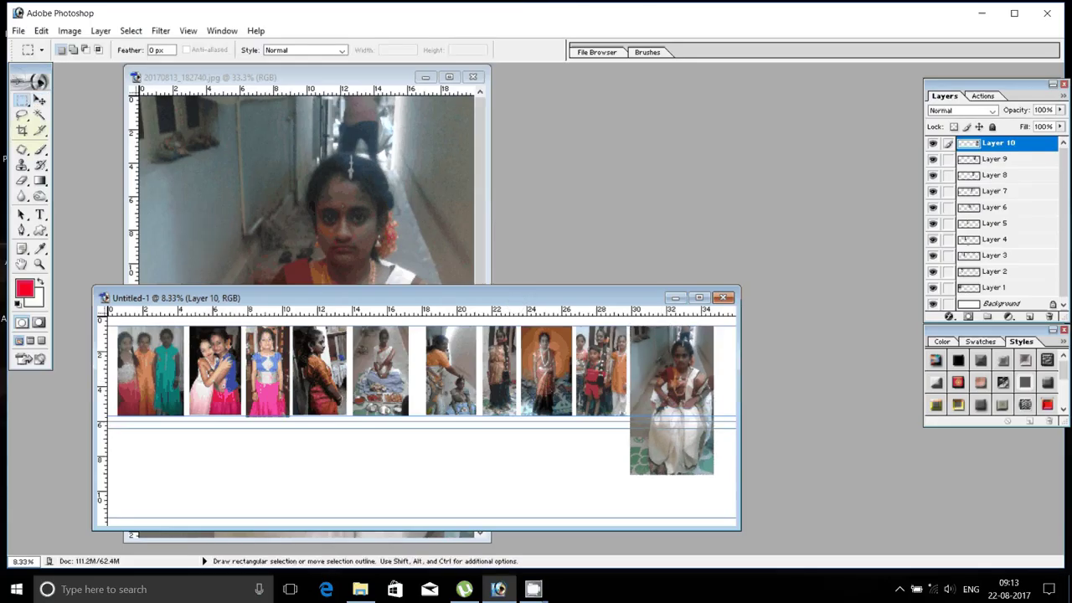
drag(619, 327, 645, 501)
key(Delete)
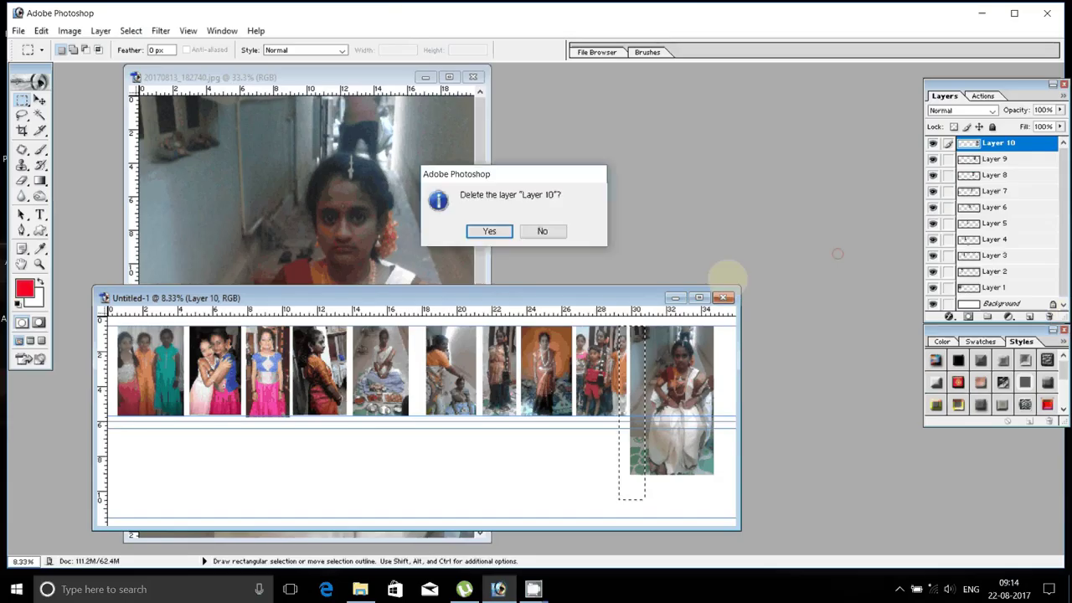
click(494, 232)
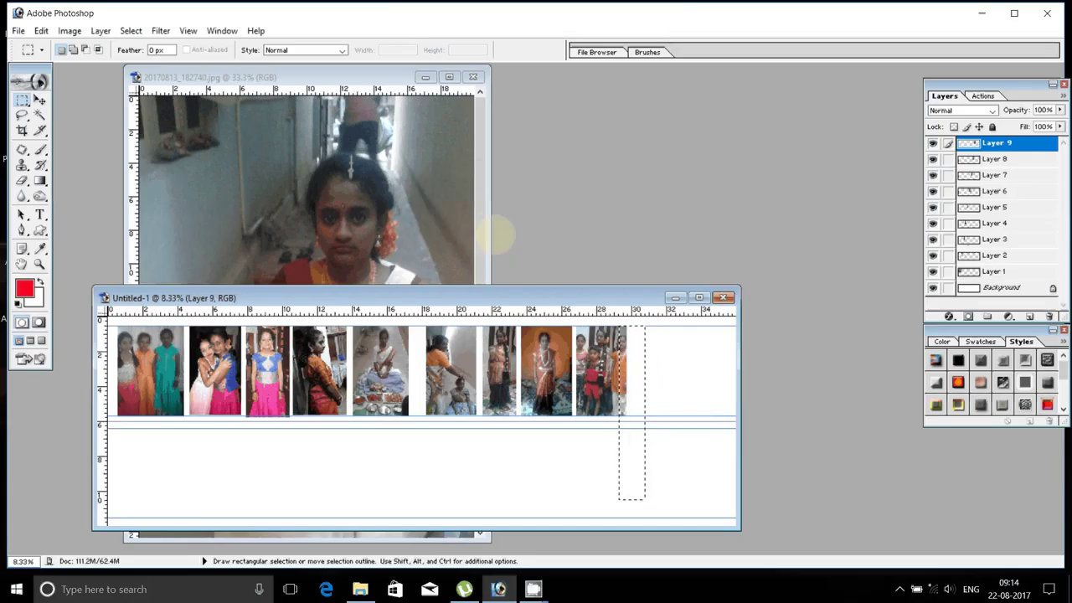
key(ctrl)
key(ctrl+v)
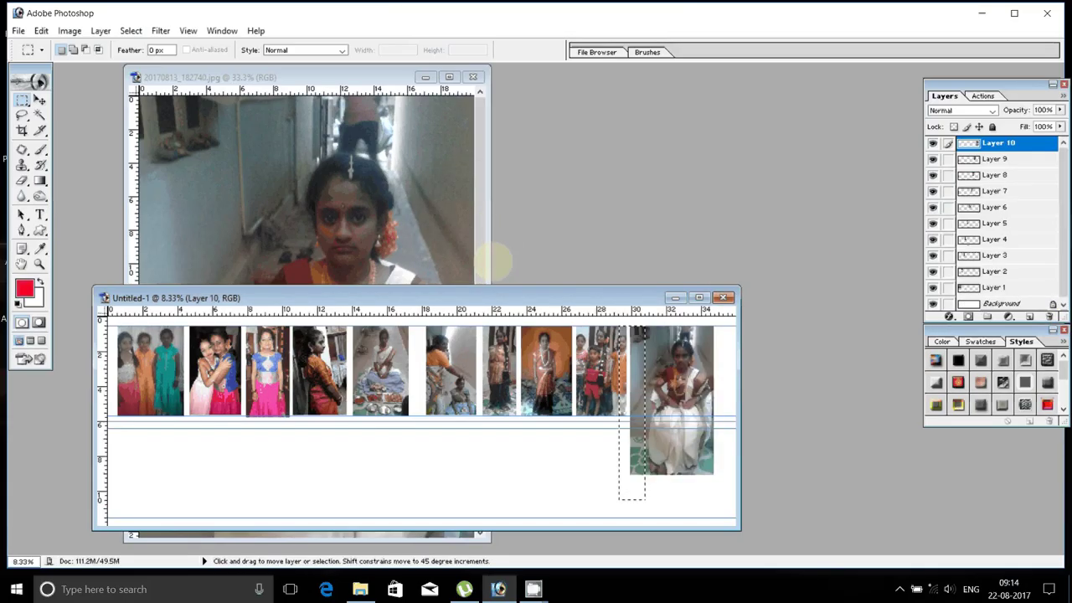
key(ctrl+d)
key(v)
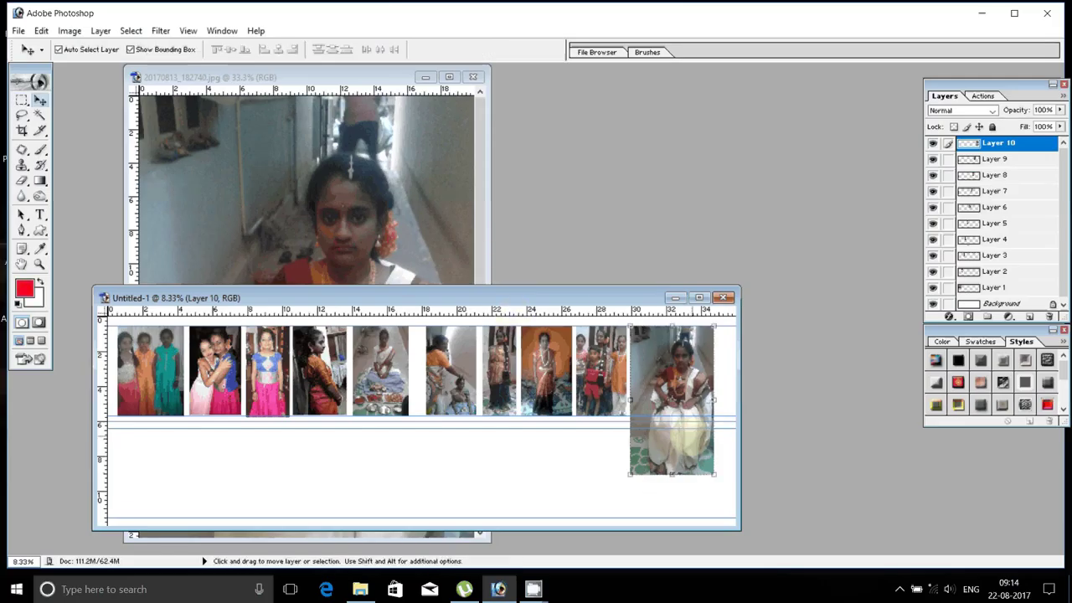
drag(714, 475, 682, 416)
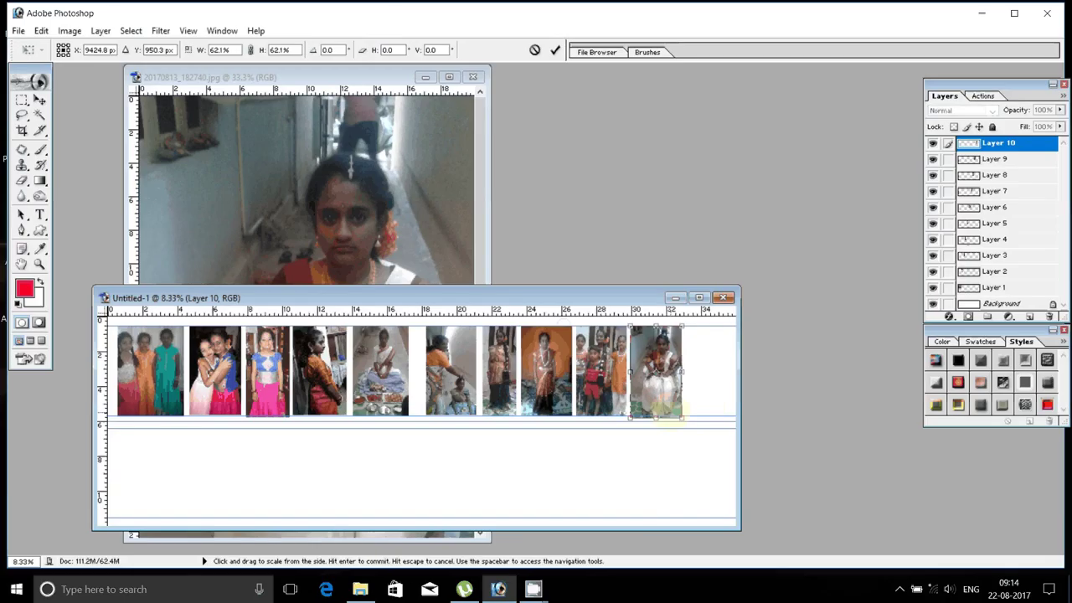
key(Return)
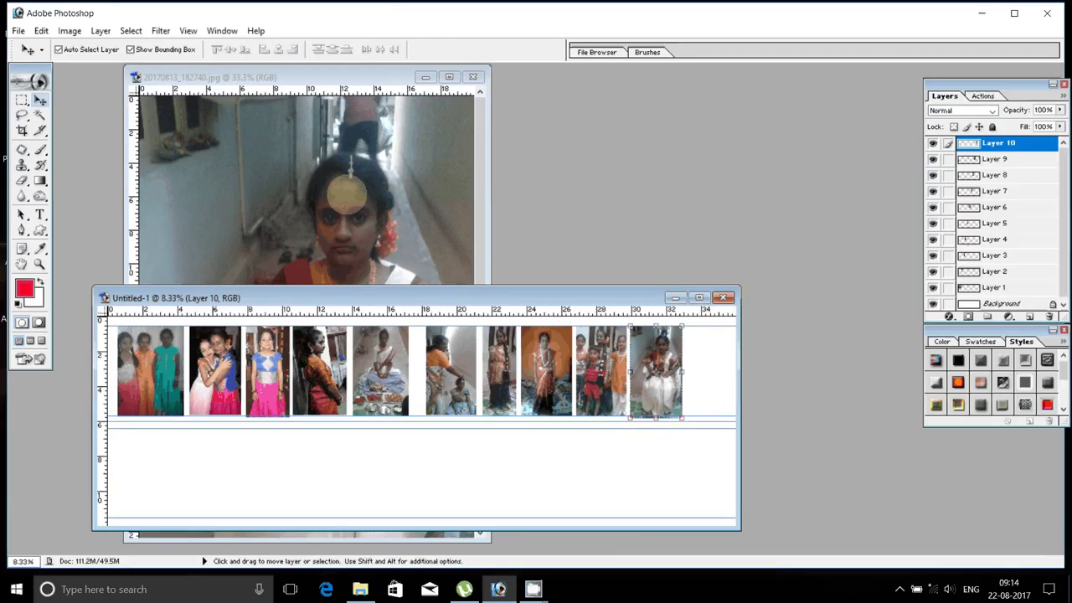
- Close the white-sari source photo unsaved and open the next sideways photo, 20170813_184301
click(482, 77)
click(474, 77)
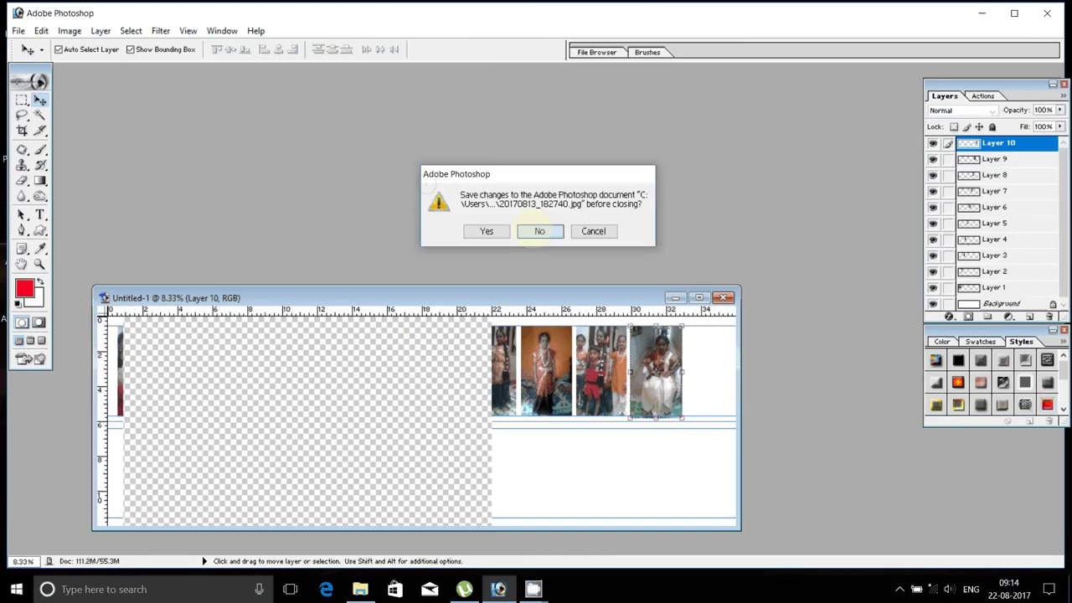
click(541, 230)
click(361, 589)
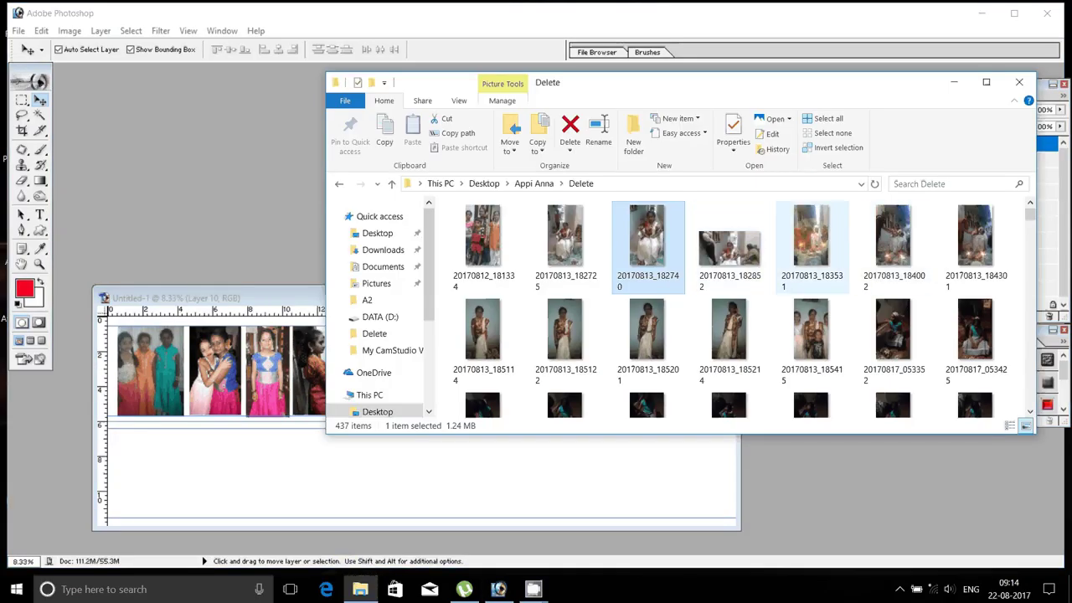
mouse_move(808, 230)
mouse_down()
mouse_move(976, 241)
mouse_move(237, 222)
mouse_move(315, 85)
mouse_up()
click(75, 31)
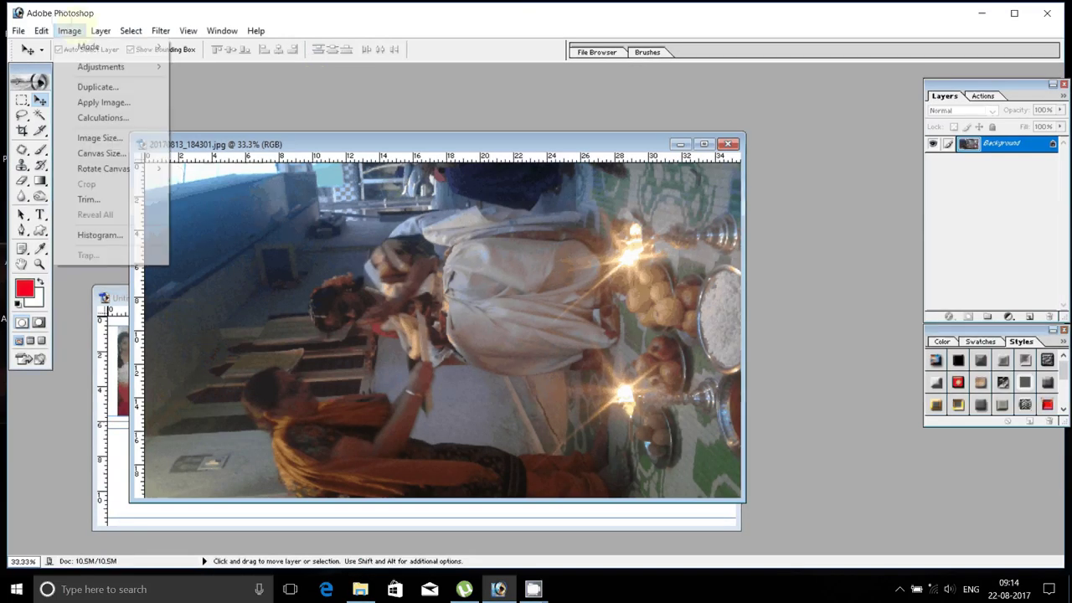
- Rotate 20170813_184301 90° clockwise and copy a portrait section around the two women into the collage
mouse_move(103, 169)
click(203, 184)
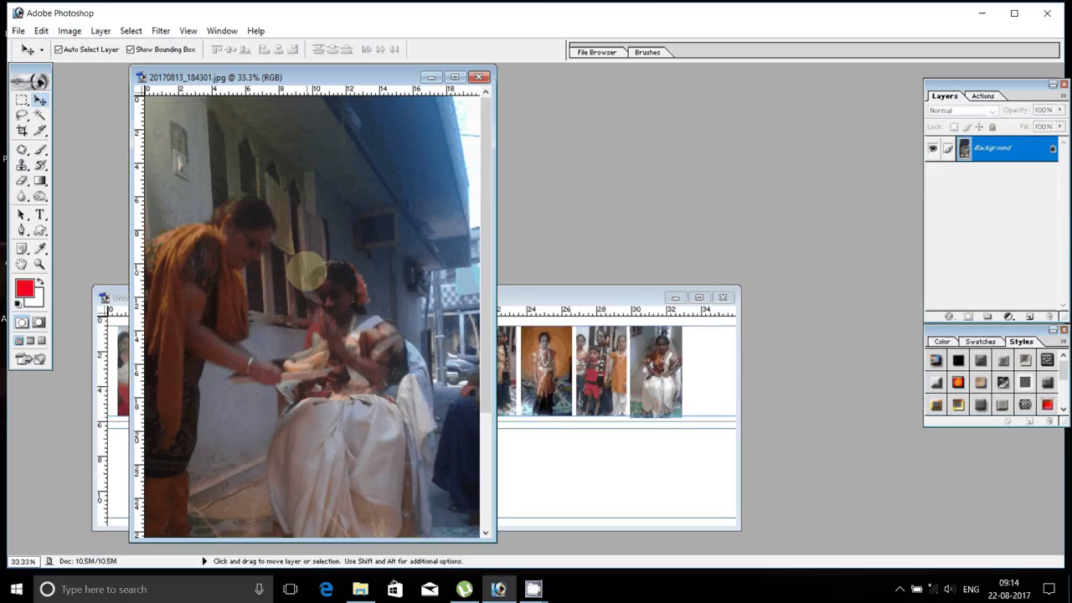
scroll(295, 348, down, 1)
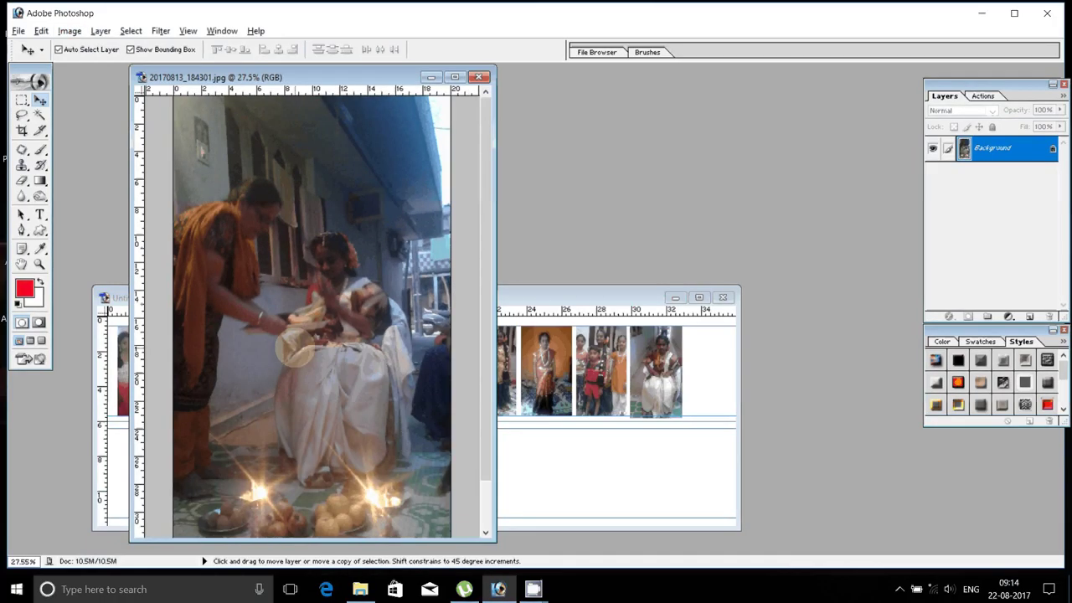
scroll(295, 347, down, 1)
key(m)
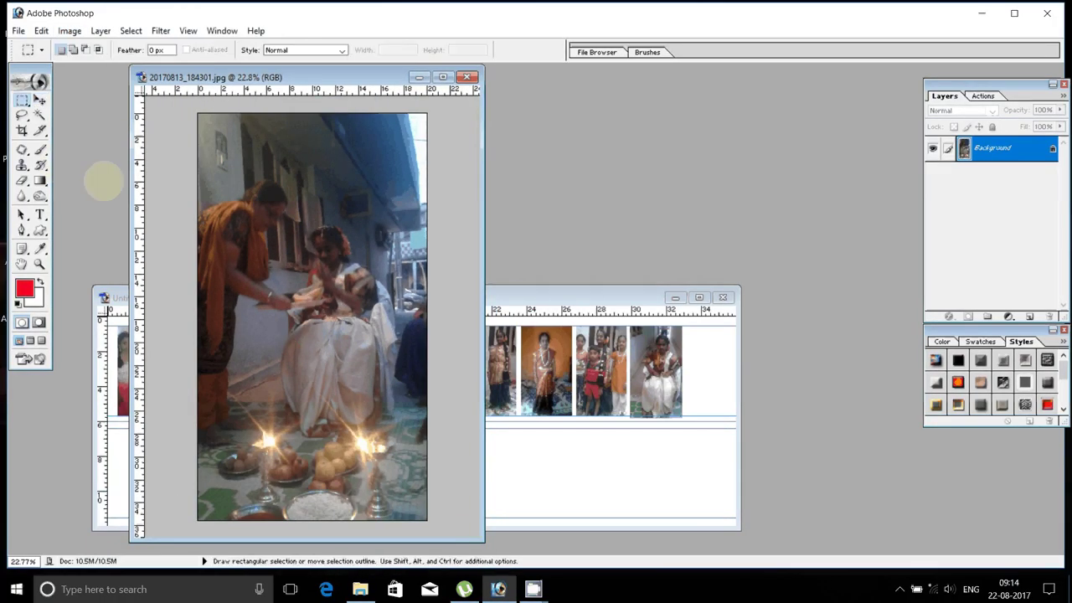
drag(196, 161, 397, 500)
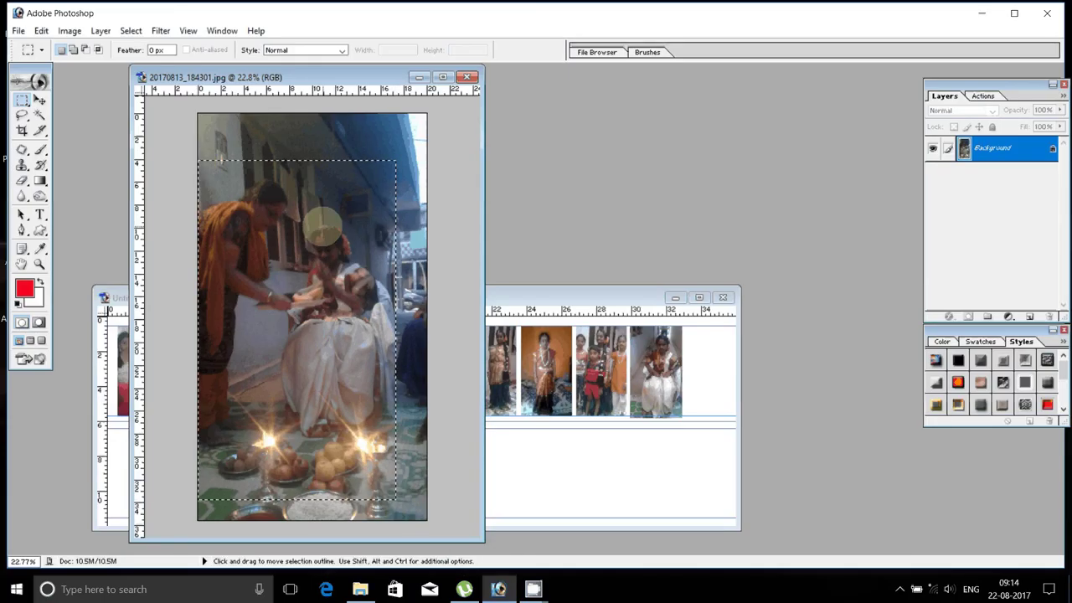
click(39, 100)
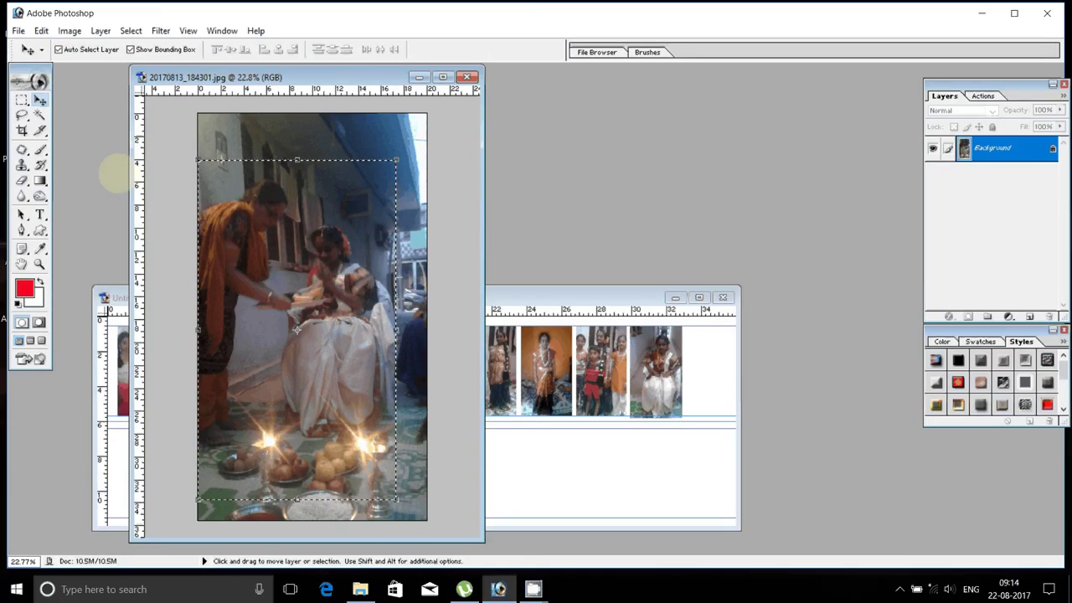
mouse_move(297, 329)
mouse_down()
mouse_move(591, 410)
mouse_move(694, 356)
mouse_up()
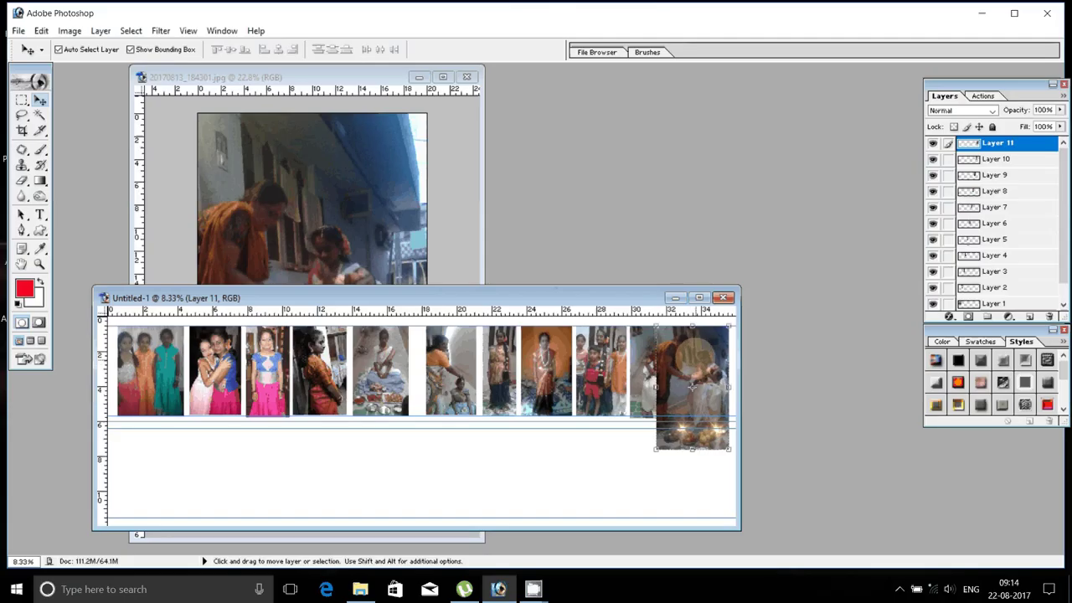
- Proportionally shrink the lamp-ritual photo on Layer 11 into the top row's right end
key(shift)
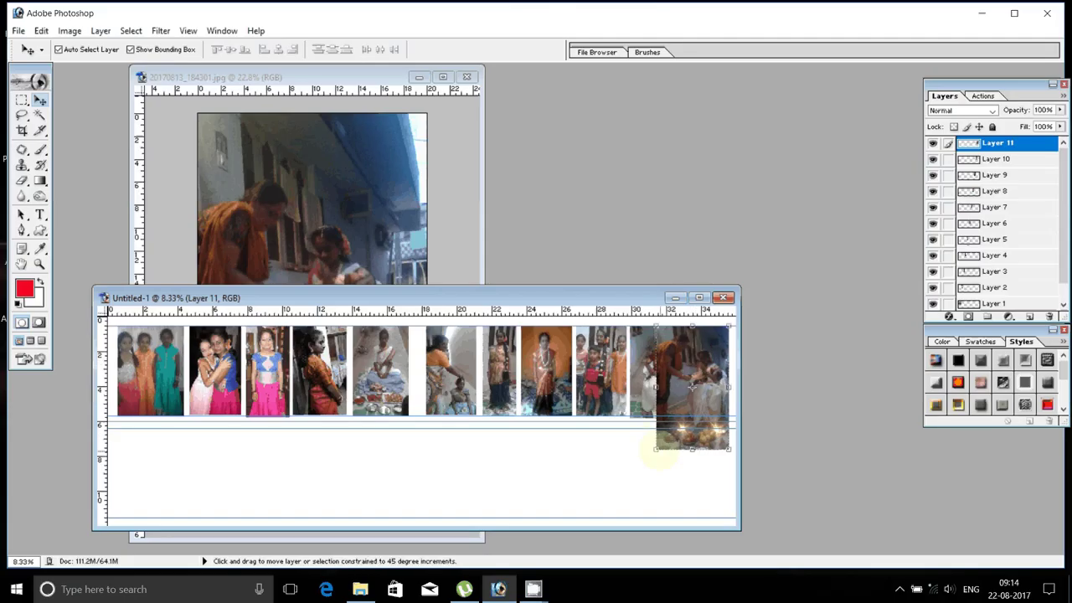
mouse_move(657, 453)
mouse_down()
mouse_move(670, 419)
mouse_move(660, 421)
mouse_move(676, 424)
mouse_up()
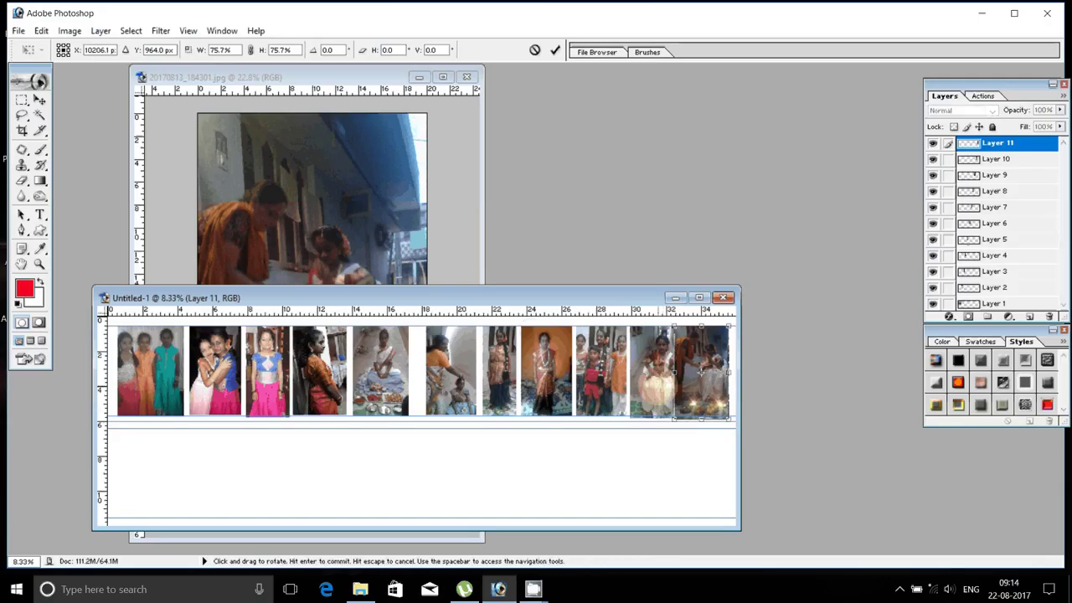
key(Return)
- Trim a thin strip off Layer 10's left edge and nudge that photo slightly left
click(658, 377)
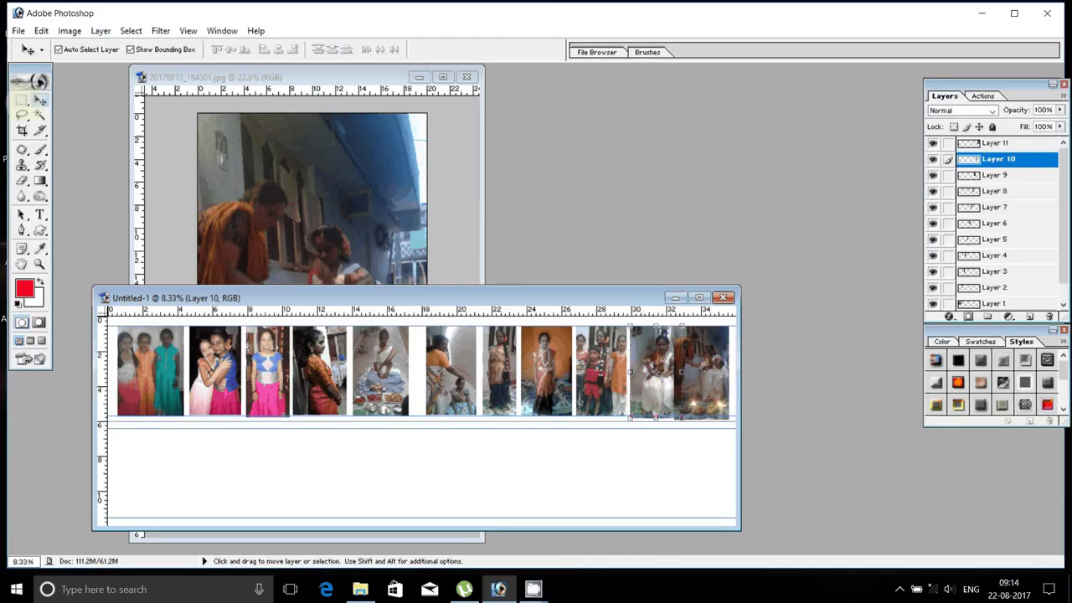
key(m)
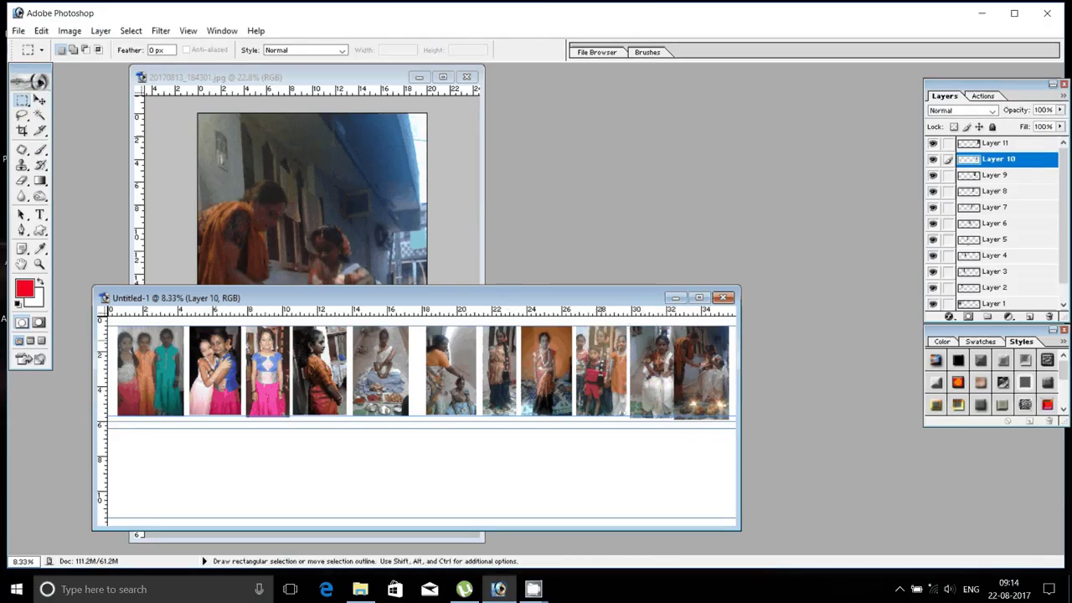
click(638, 438)
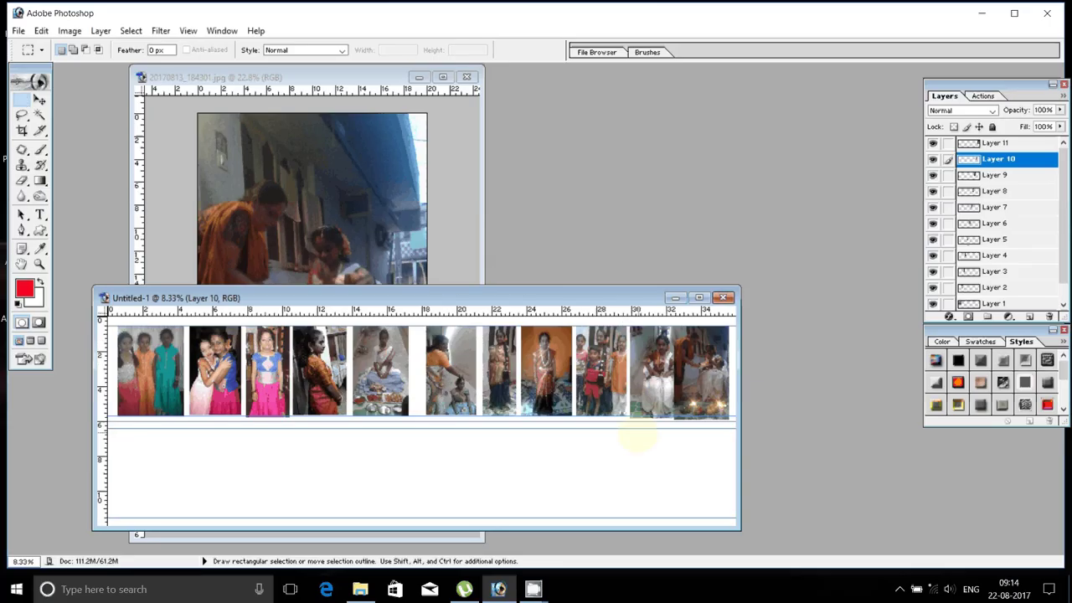
drag(638, 425, 624, 320)
key(Delete)
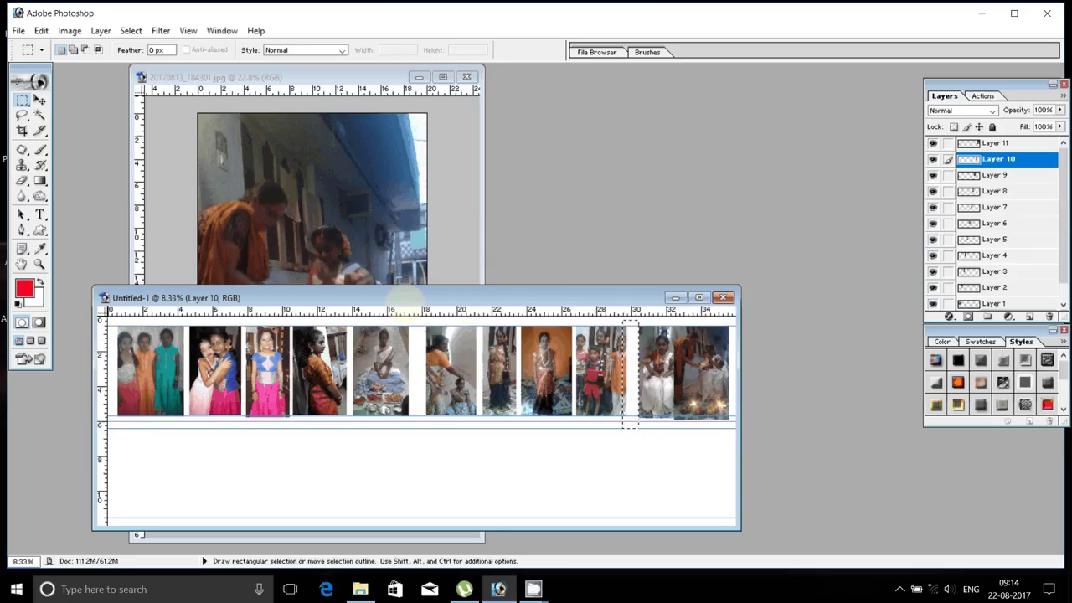
key(ctrl+d)
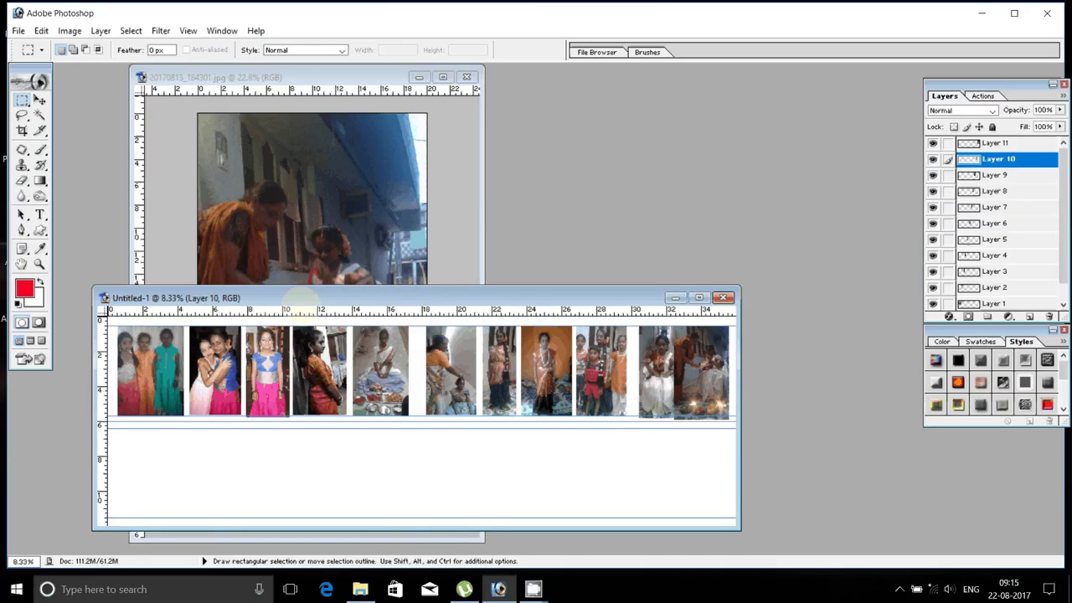
key(v)
drag(682, 328, 668, 329)
- Close the lamp-ritual source photo without saving changes
click(463, 94)
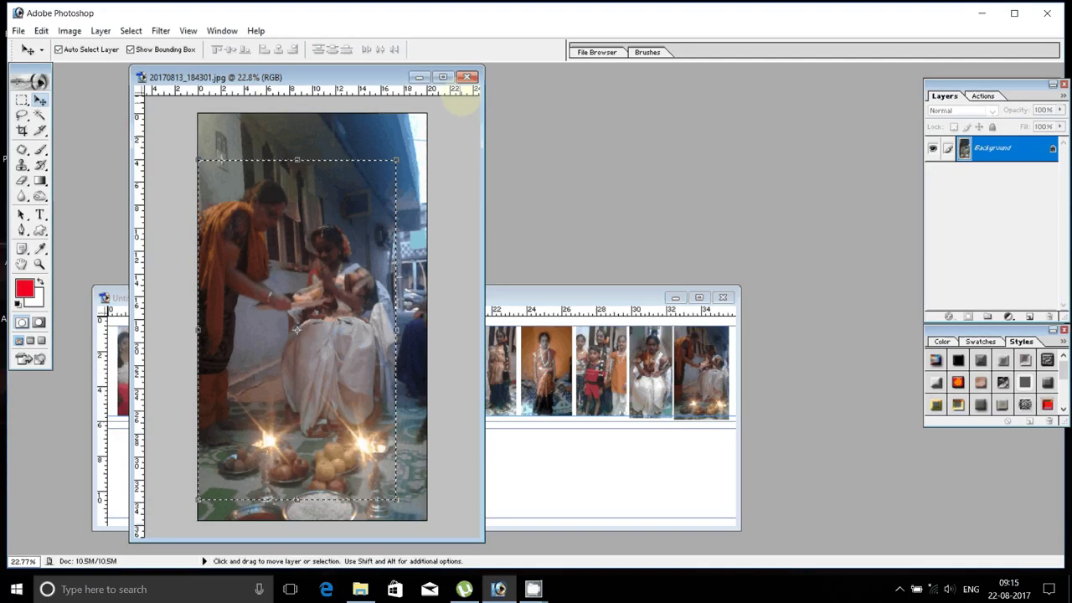
click(470, 77)
click(542, 230)
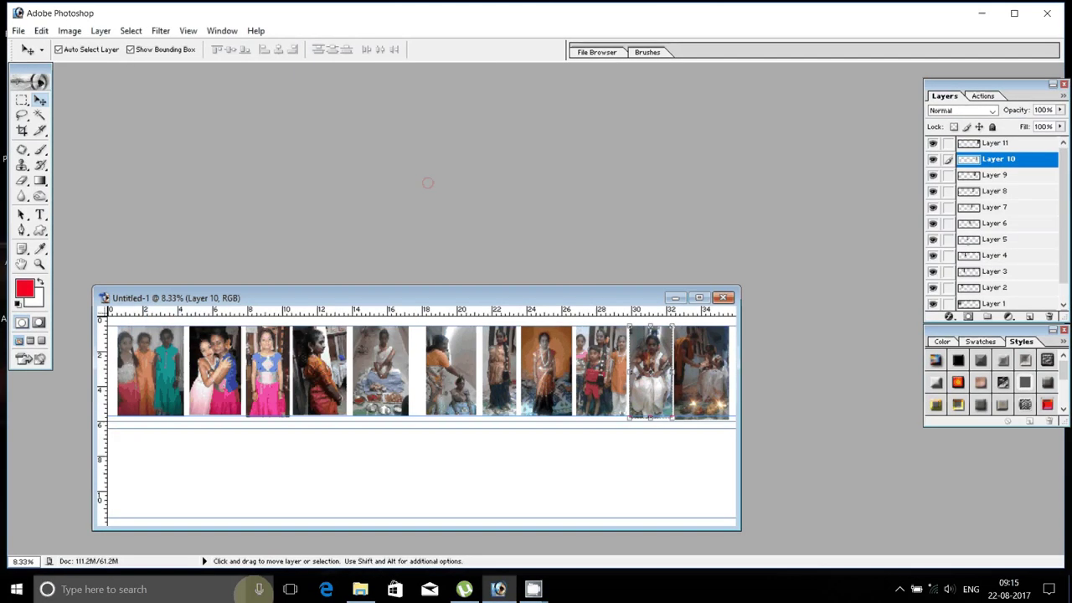
- Delete the first row of seven used photos from the Delete folder
click(360, 589)
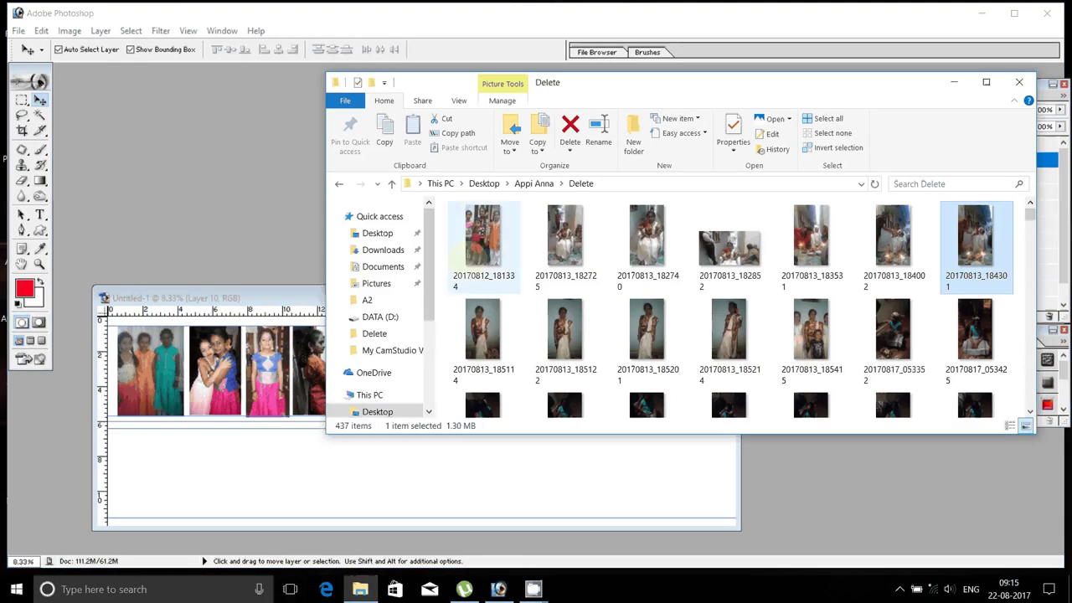
shift+click(521, 252)
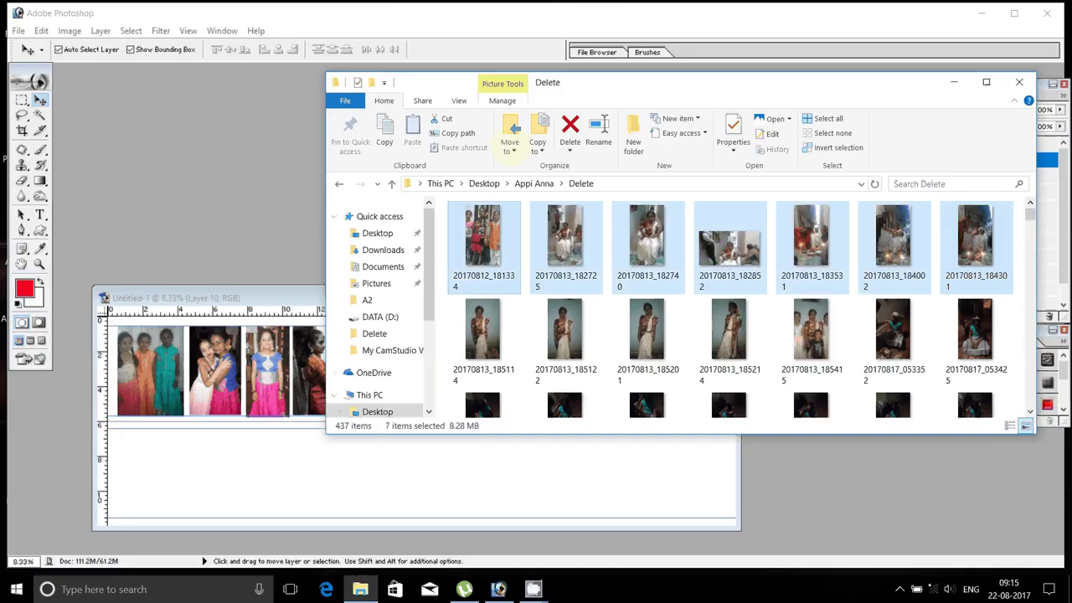
click(569, 130)
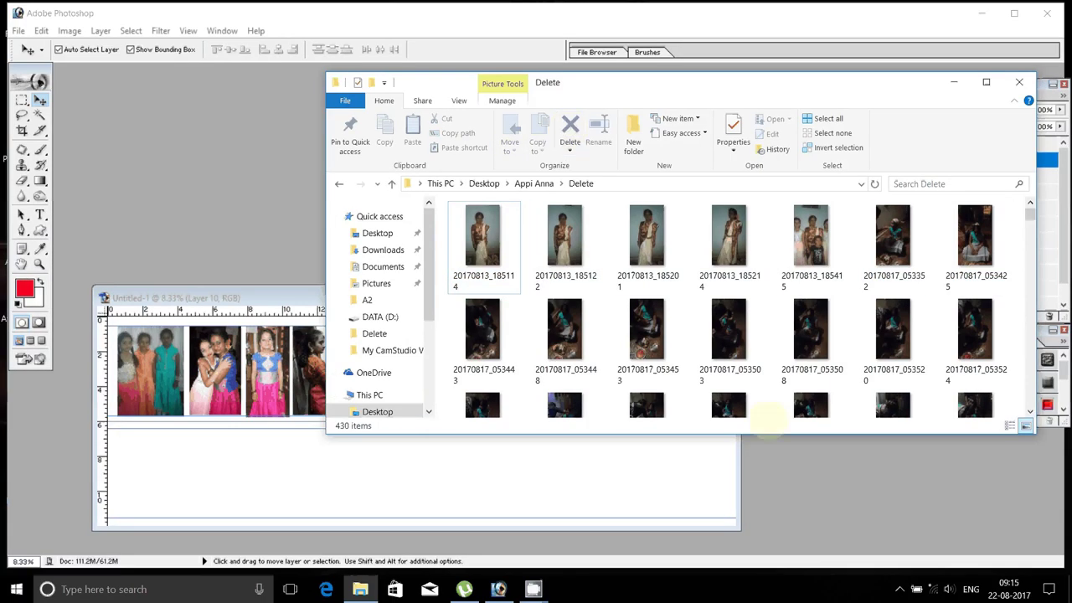
- Open 20170813_185114 in Photoshop by dragging it from the folder
click(499, 235)
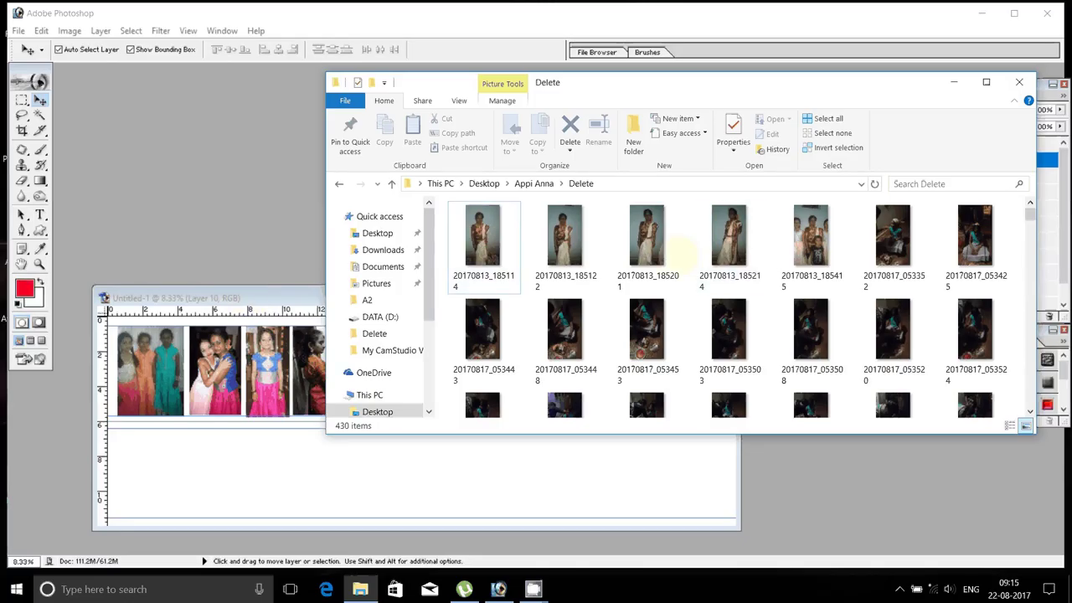
drag(483, 239, 215, 187)
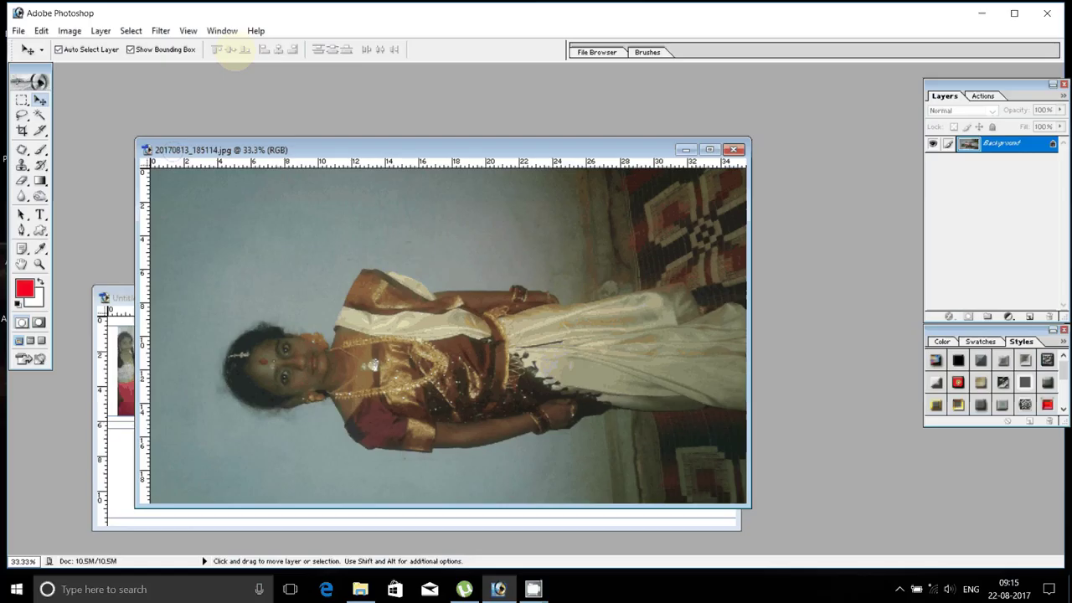
click(69, 31)
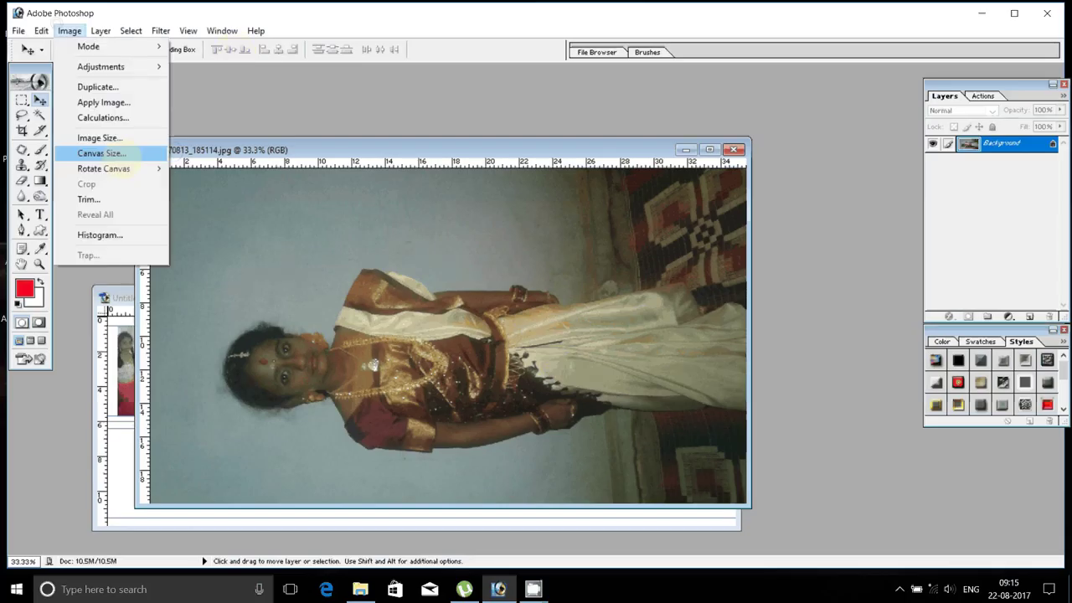
- Rotate 20170813_185114 90° clockwise and copy a tall portrait area into the collage
click(201, 183)
scroll(369, 266, down, 2)
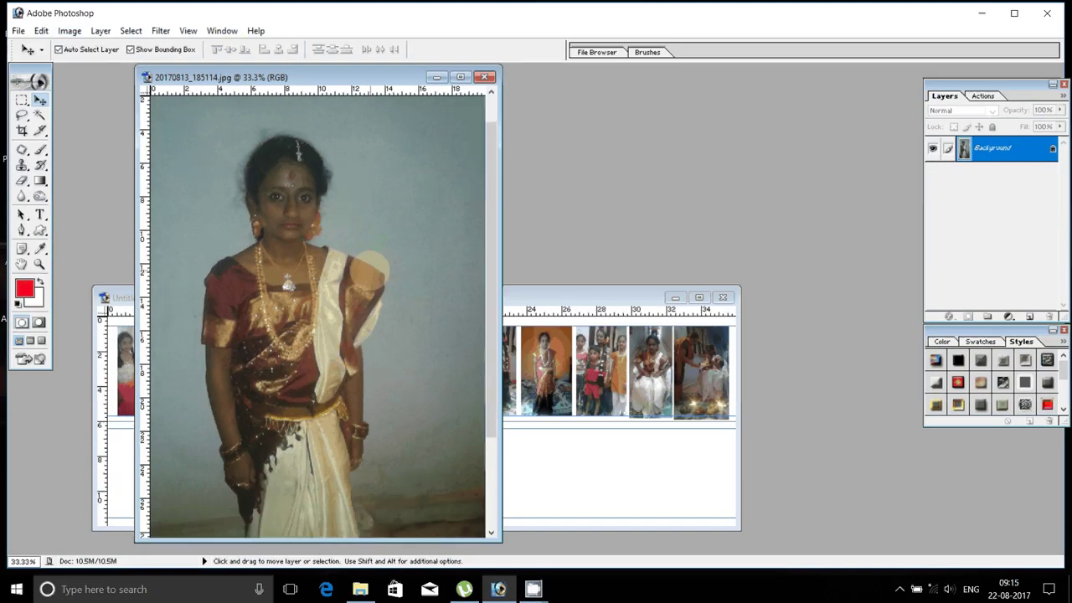
key(z)
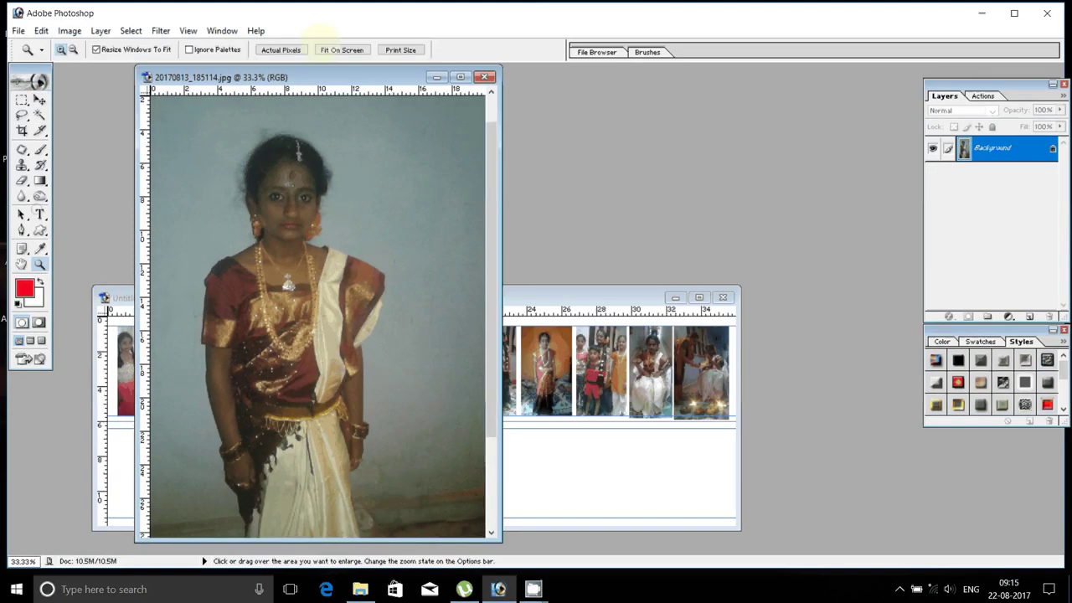
key(ctrl+0)
key(m)
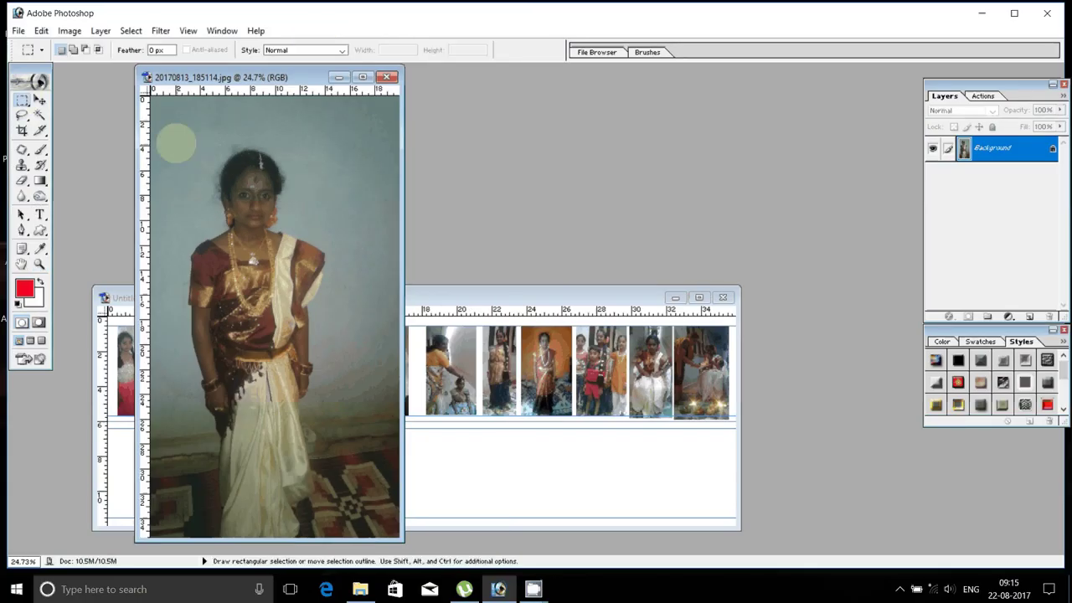
mouse_move(175, 140)
mouse_down()
mouse_move(321, 537)
mouse_move(333, 537)
mouse_up()
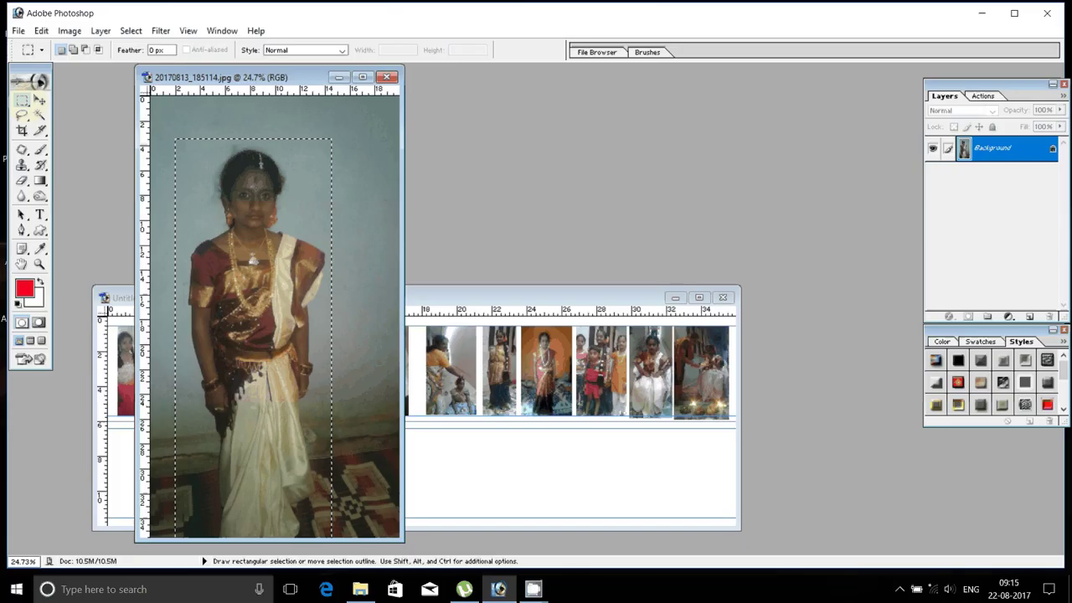
key(v)
click(240, 194)
mouse_move(239, 195)
mouse_down()
mouse_move(490, 461)
mouse_move(161, 440)
mouse_move(142, 452)
mouse_up()
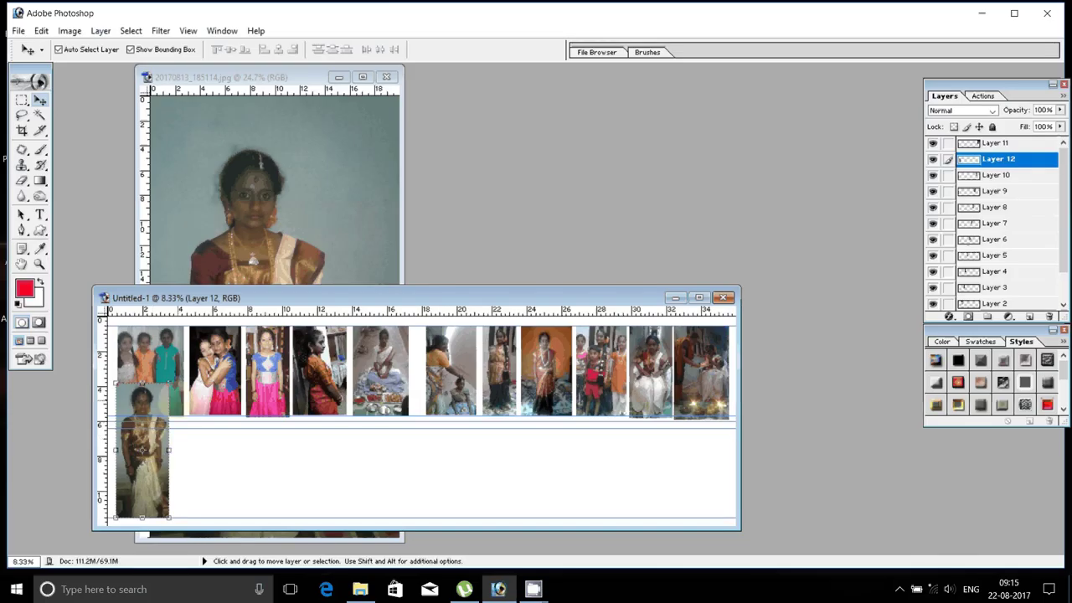
- Scale Layer 12 to about 65.6% starting the second row, then close the source unsaved
key(shift)
drag(169, 383, 156, 442)
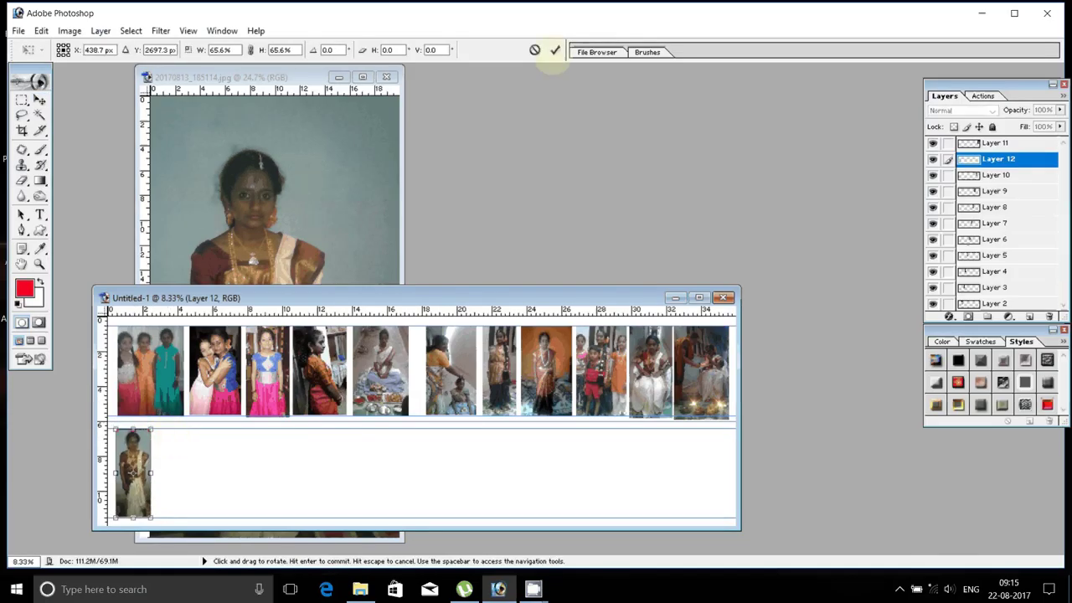
click(555, 50)
click(402, 117)
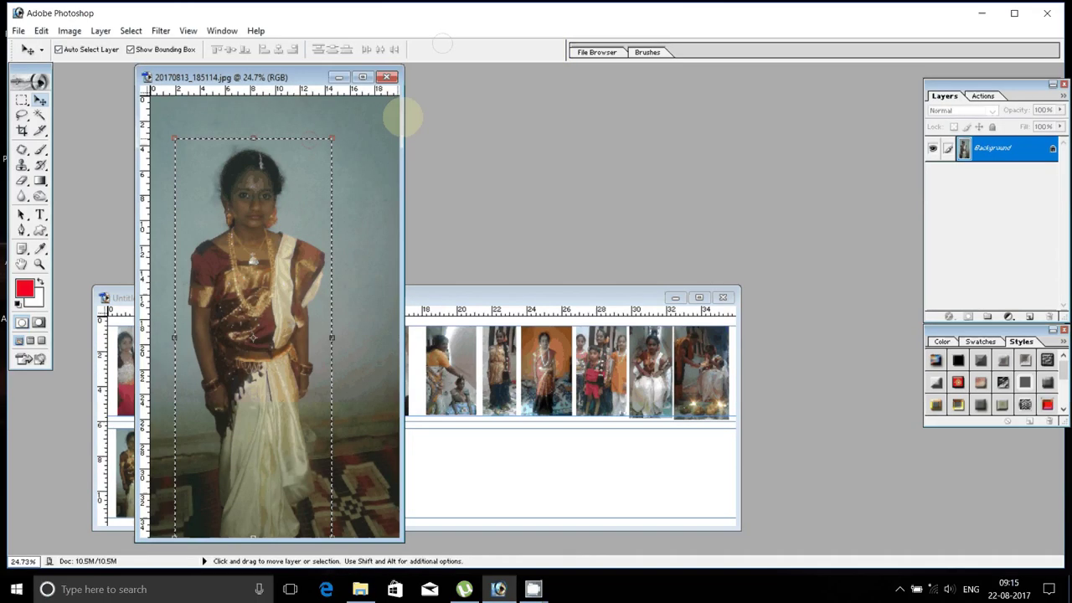
key(ctrl+w)
click(539, 231)
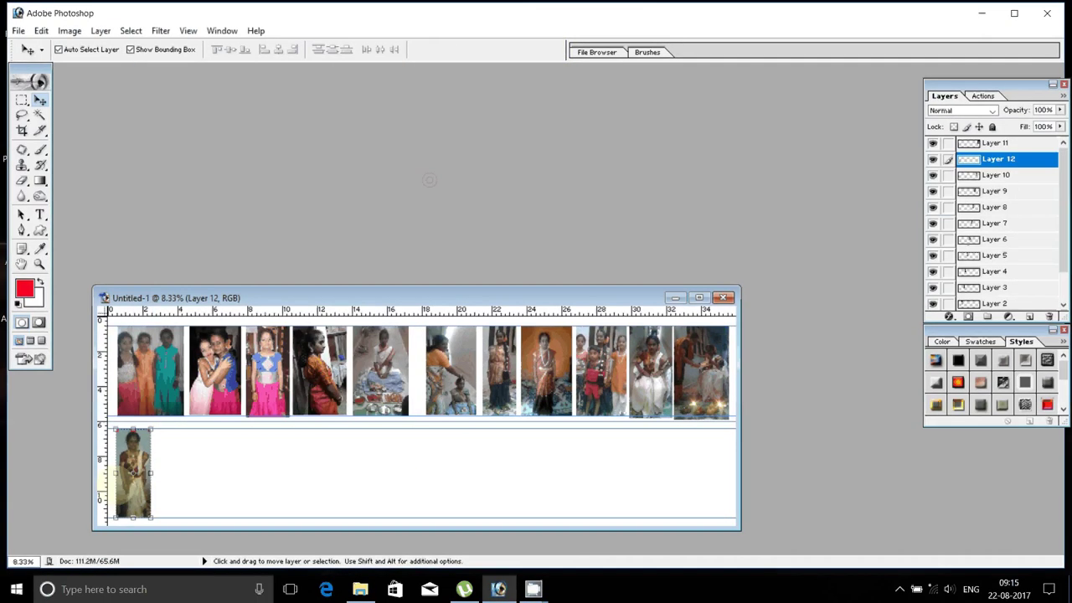
- Drag 20170817_053425 from the photo folder into Photoshop
click(360, 589)
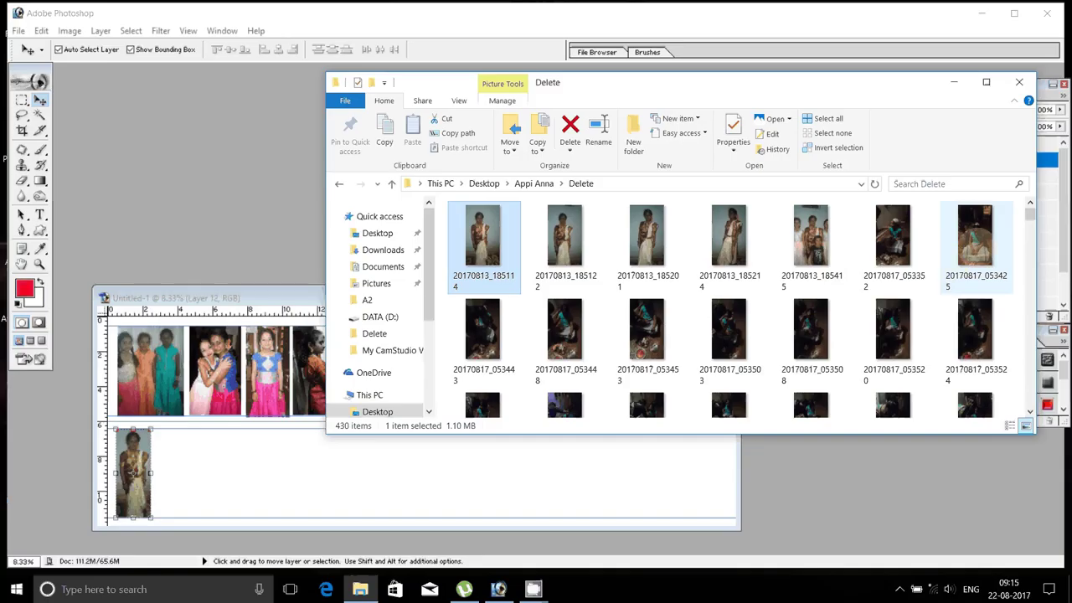
mouse_move(984, 255)
mouse_down()
mouse_move(997, 251)
mouse_move(263, 232)
mouse_up()
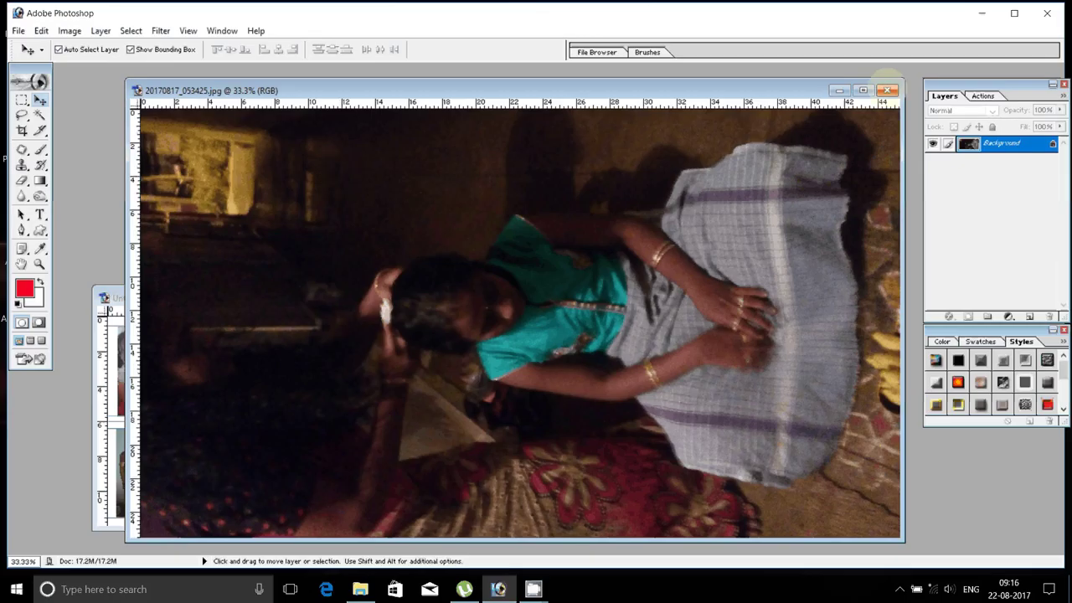
- Rotate the seated-girl photo 90° clockwise and copy the whole image into the collage
click(70, 31)
mouse_move(104, 169)
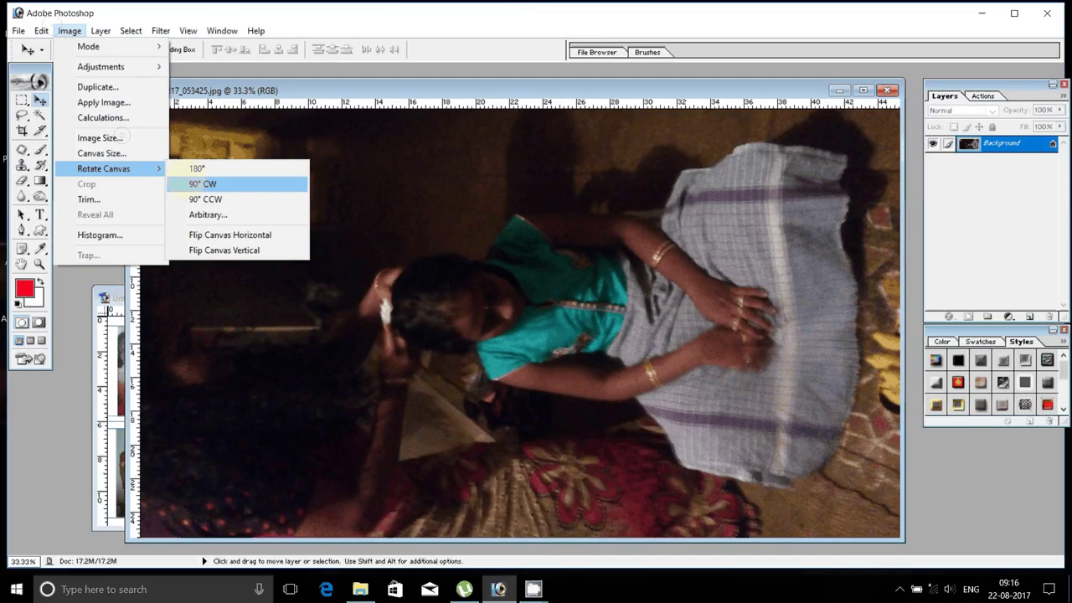
click(202, 184)
key(ctrl+0)
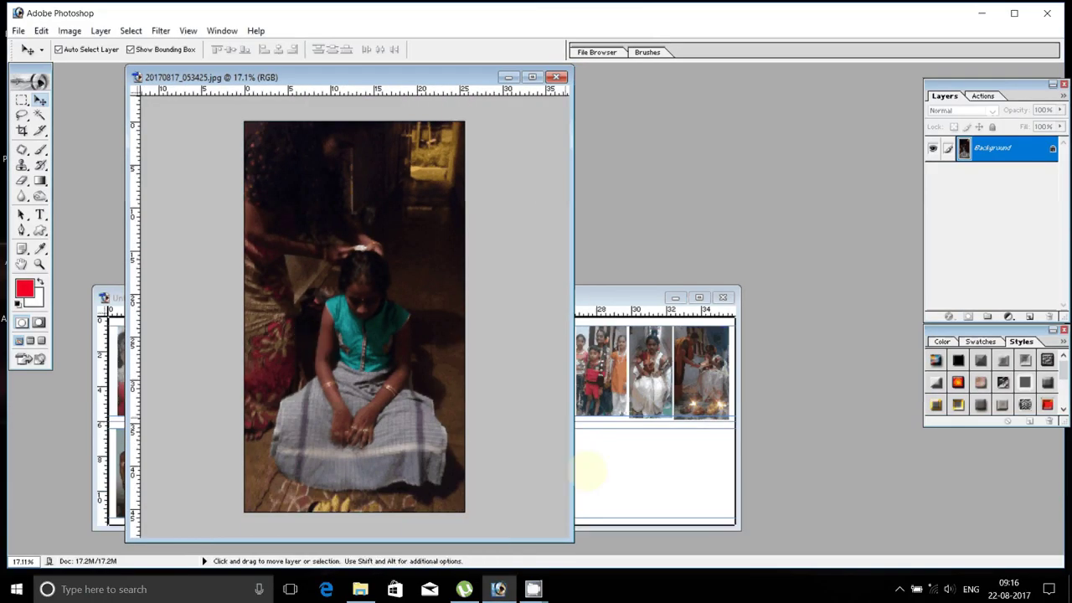
mouse_move(590, 473)
mouse_down()
mouse_move(257, 465)
mouse_move(203, 400)
mouse_move(212, 387)
mouse_move(207, 457)
mouse_move(206, 392)
mouse_up()
- Proportionally shrink Layer 13 to 46.8% beside the second row's first photo
key(shift)
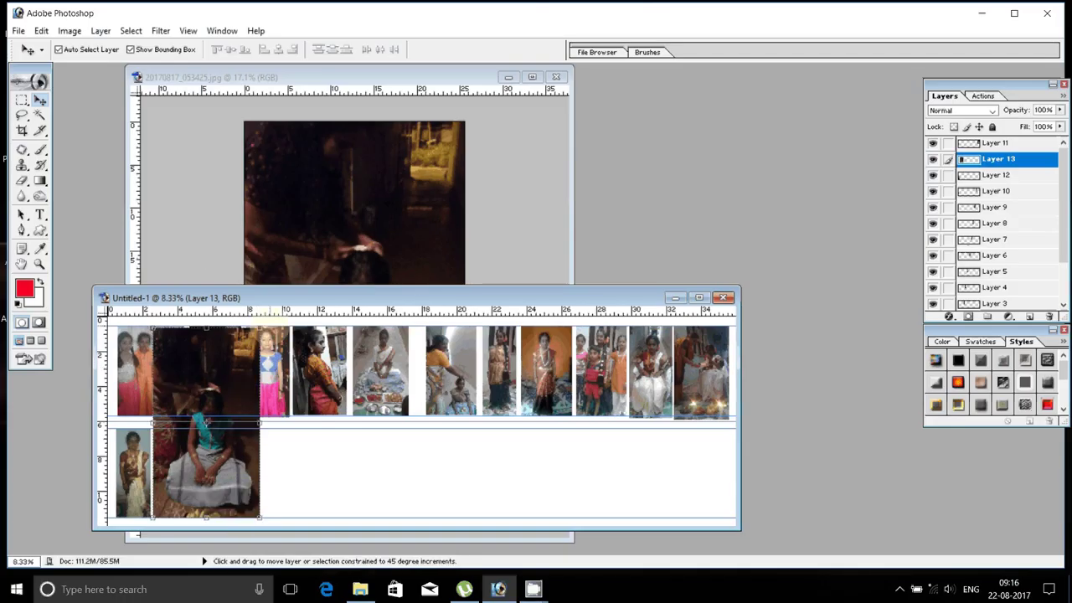
key(ctrl+t)
drag(260, 328, 202, 429)
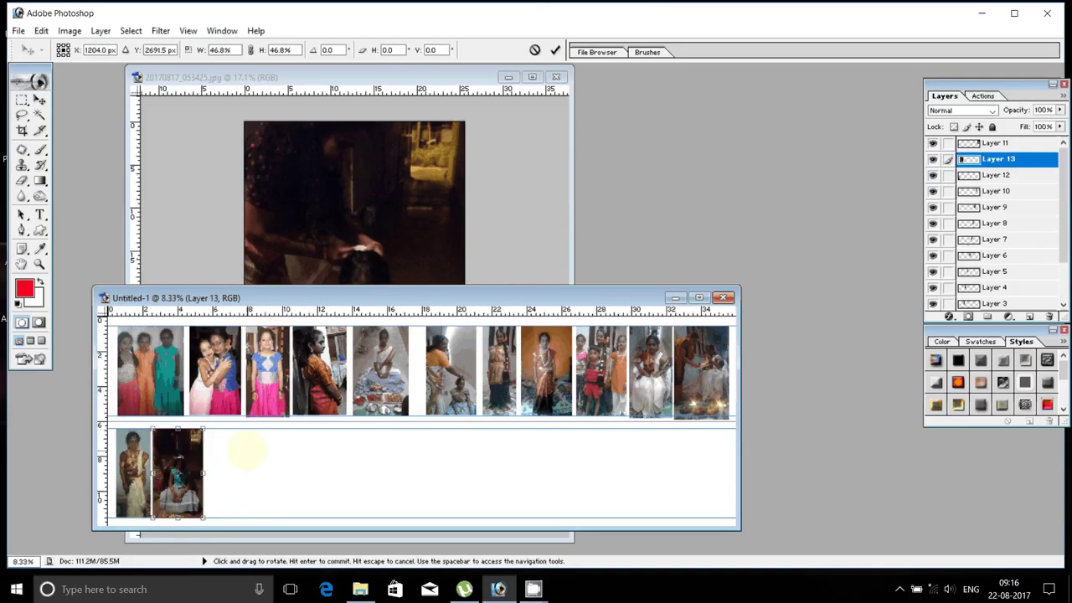
key(Return)
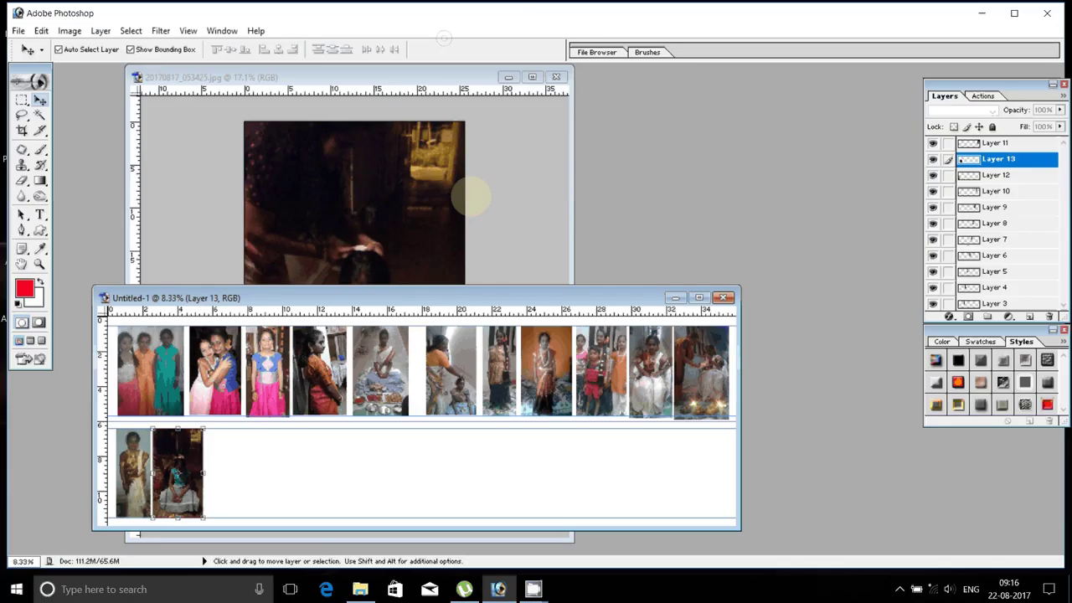
- Close the seated-girl source photo without saving changes
click(535, 102)
click(556, 77)
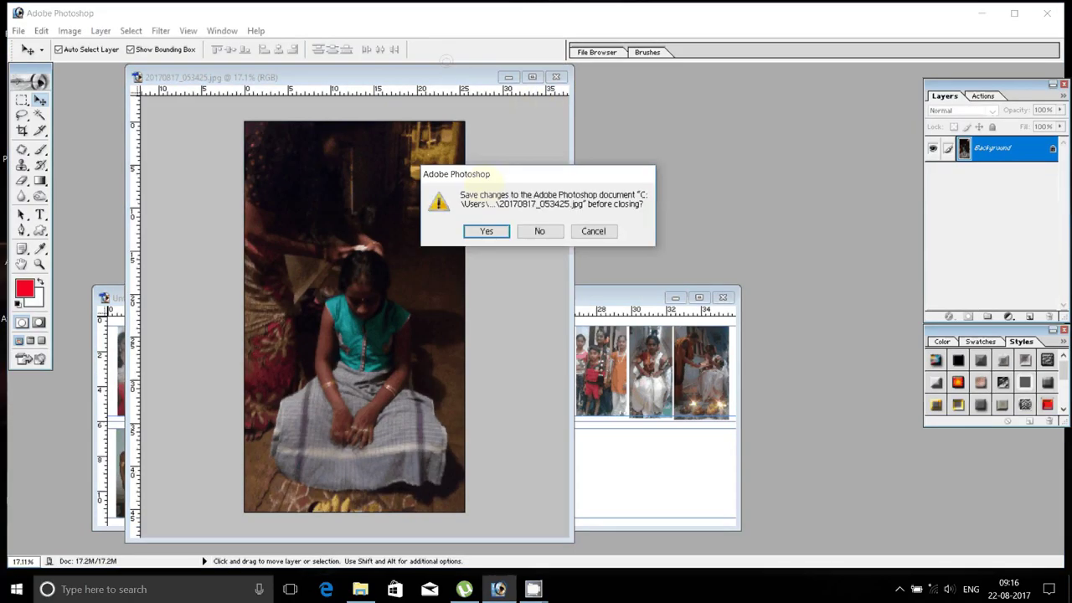
click(541, 230)
- Restore the CamStudio toolbar and delete the first row of seven photos, leaving 423 items
click(532, 589)
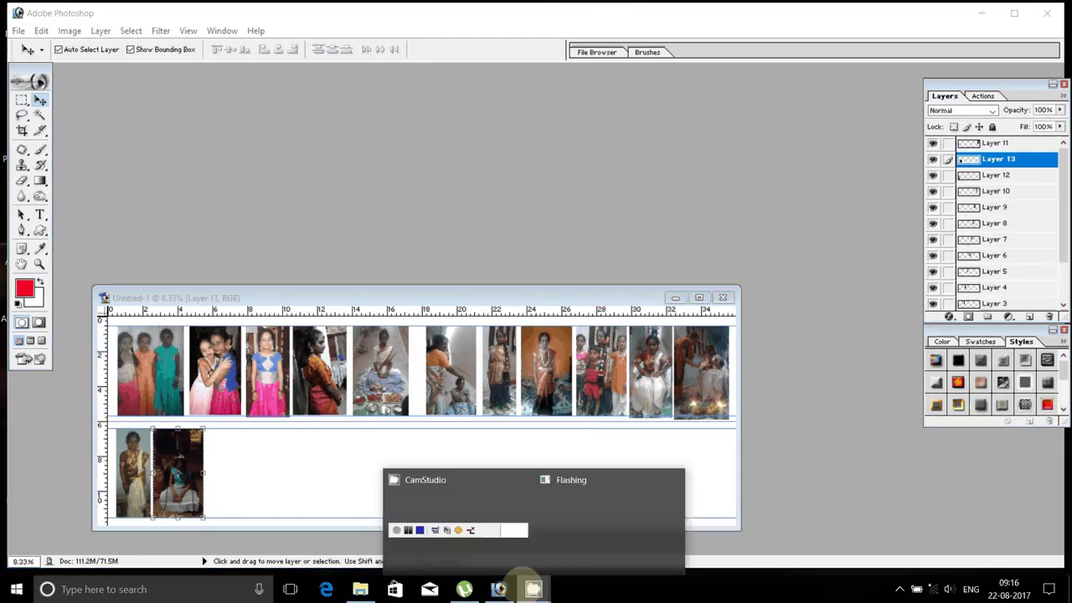
click(454, 540)
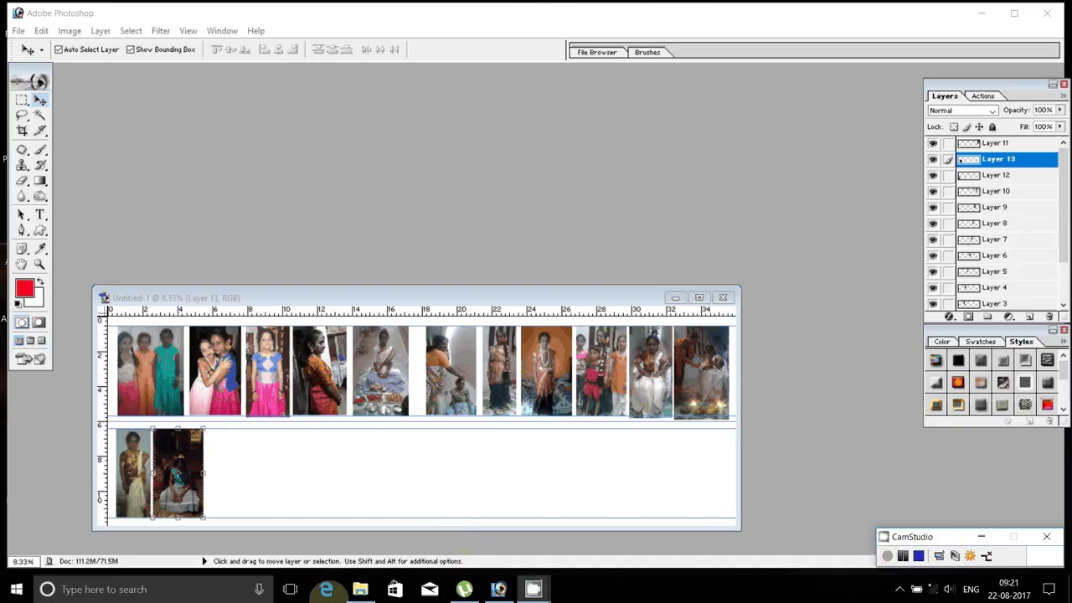
click(360, 589)
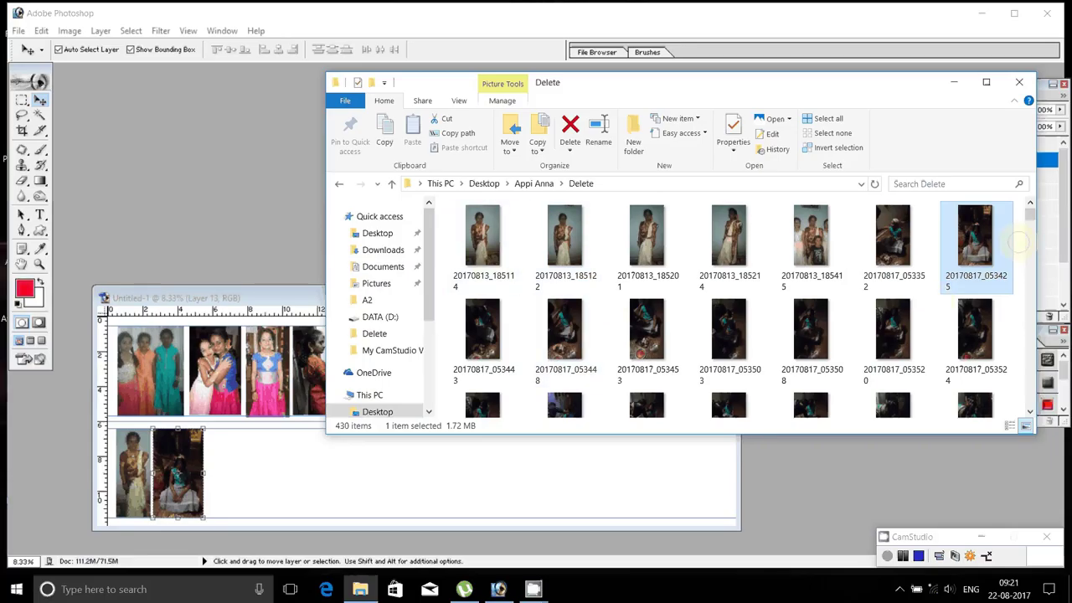
key(shift+Home)
key(Delete)
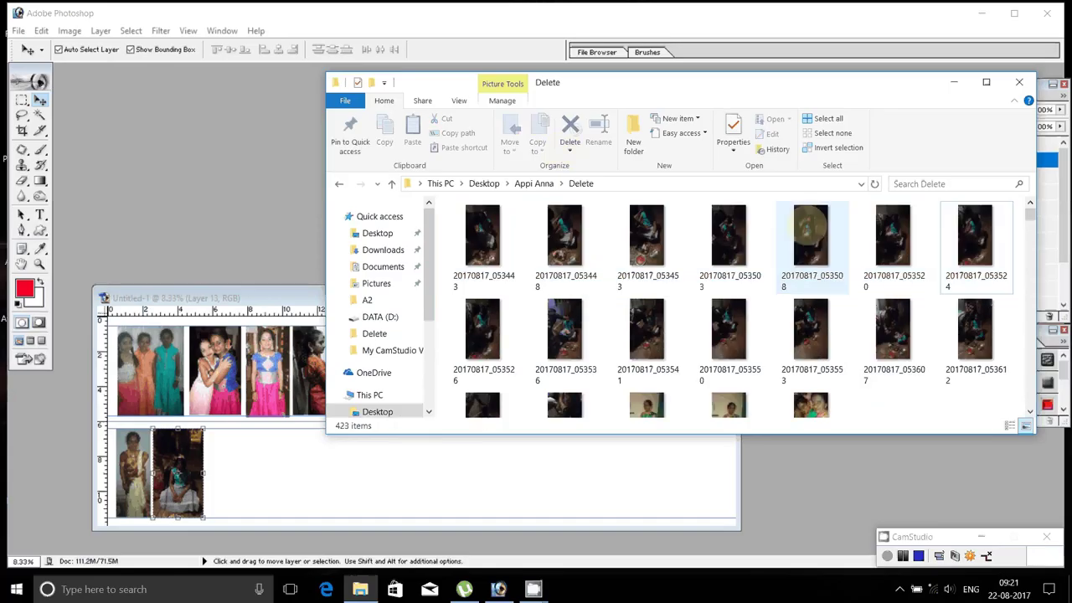
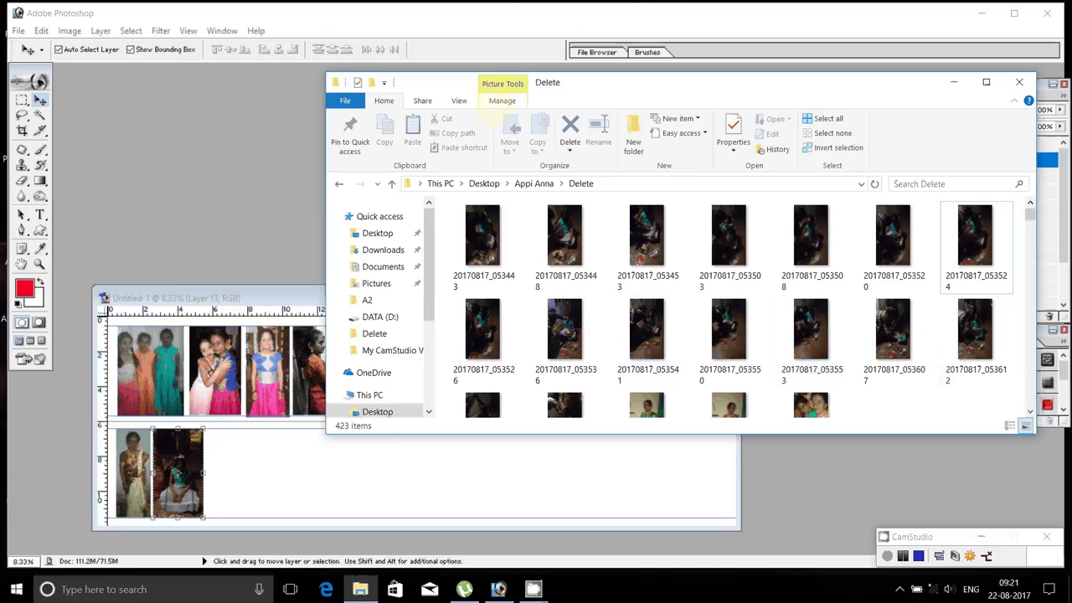
- Show the Delete folder as extra large icons and scroll down to the dark photos
click(459, 101)
click(477, 119)
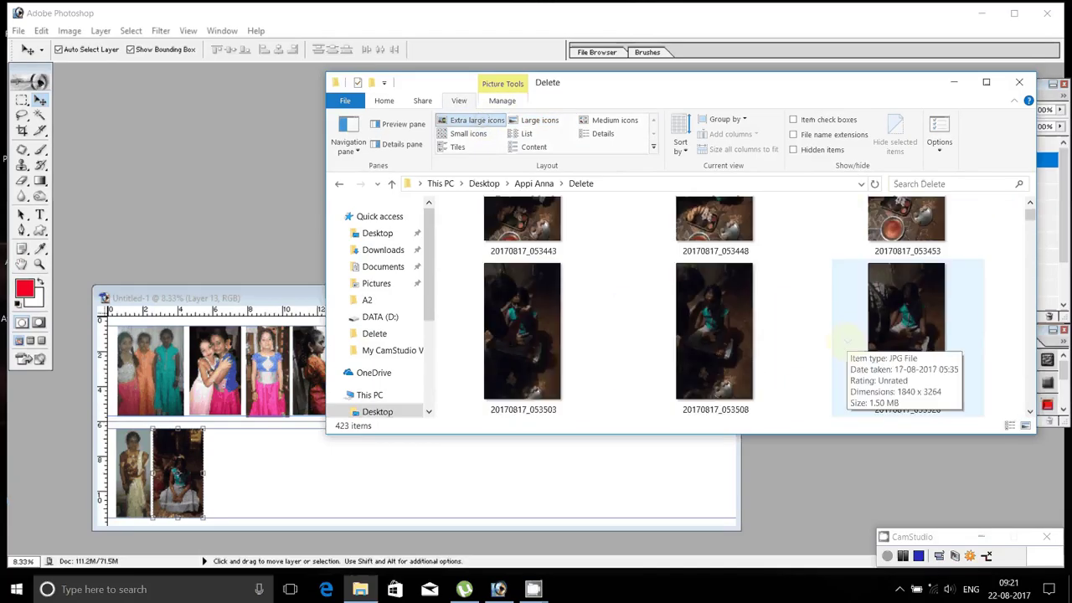
scroll(839, 350, down, 1)
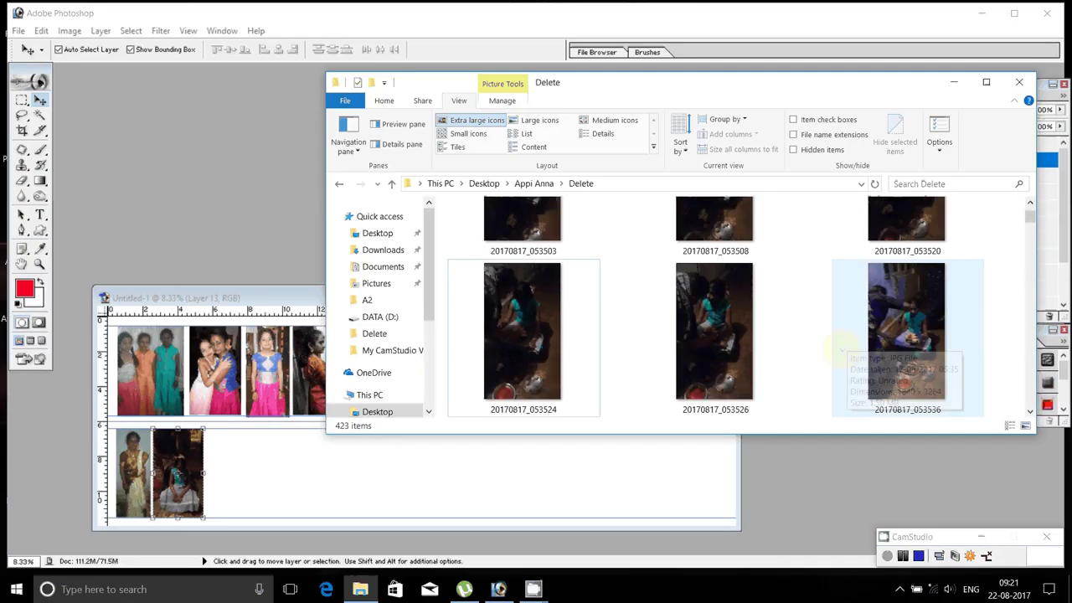
scroll(838, 352, down, 1)
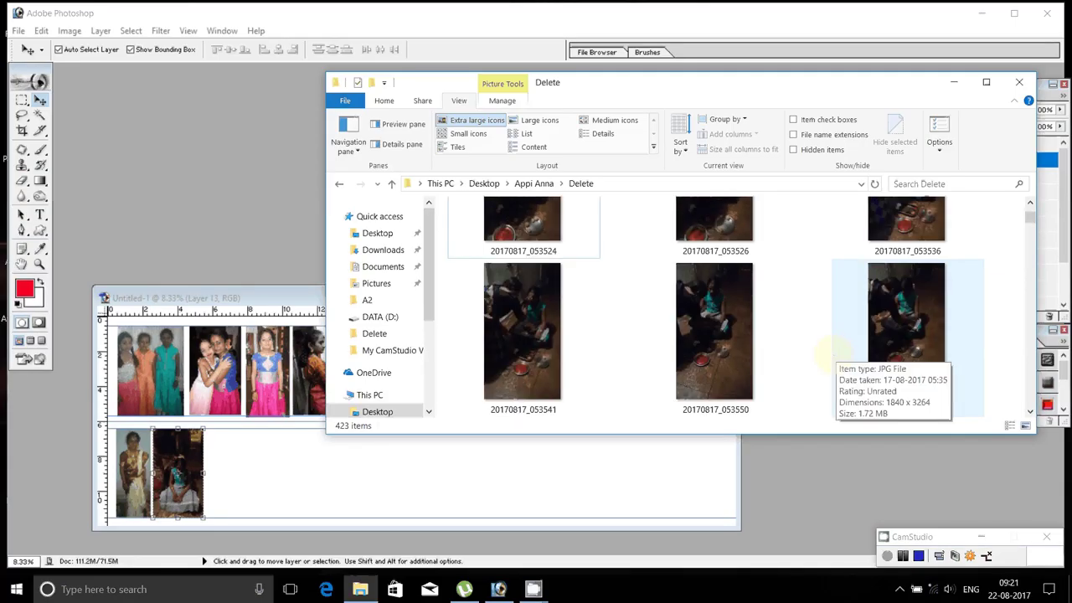
scroll(838, 352, down, 1)
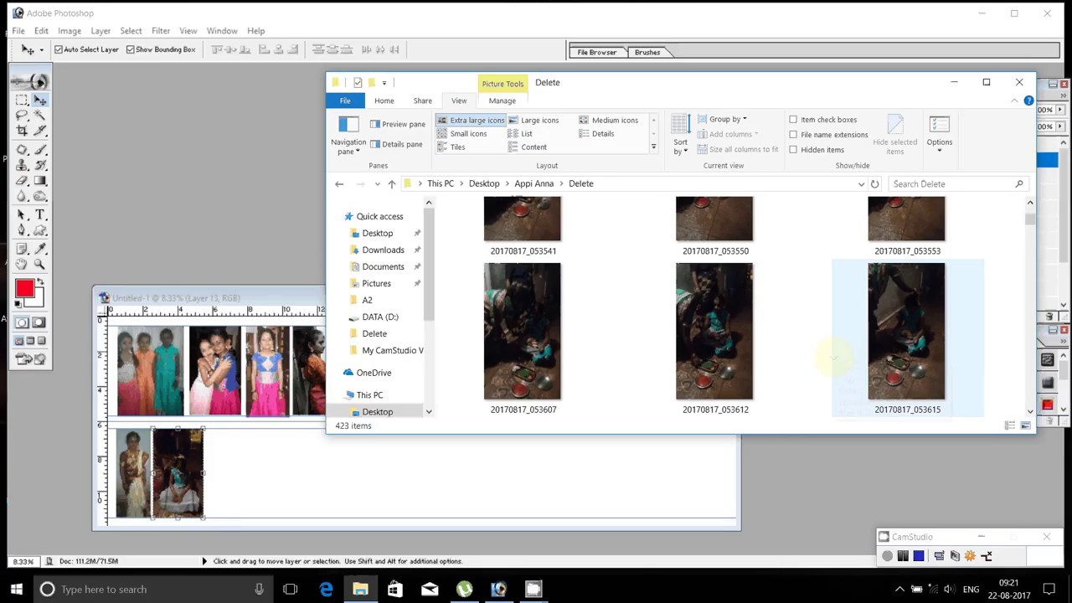
scroll(831, 358, down, 1)
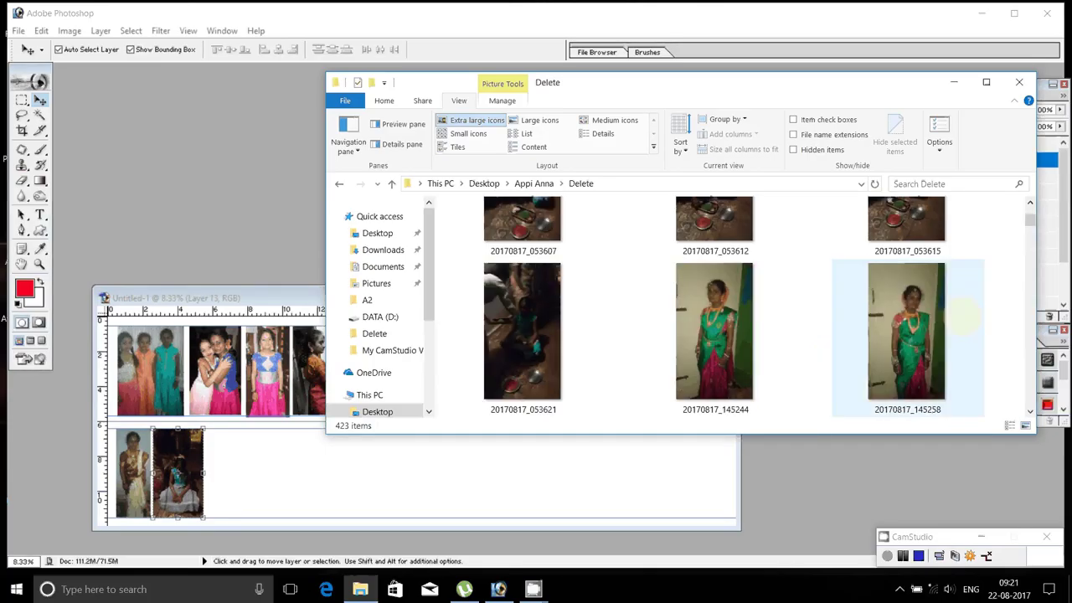
- Delete the 15 dark photos, plus photo 20170817_053621
click(840, 227)
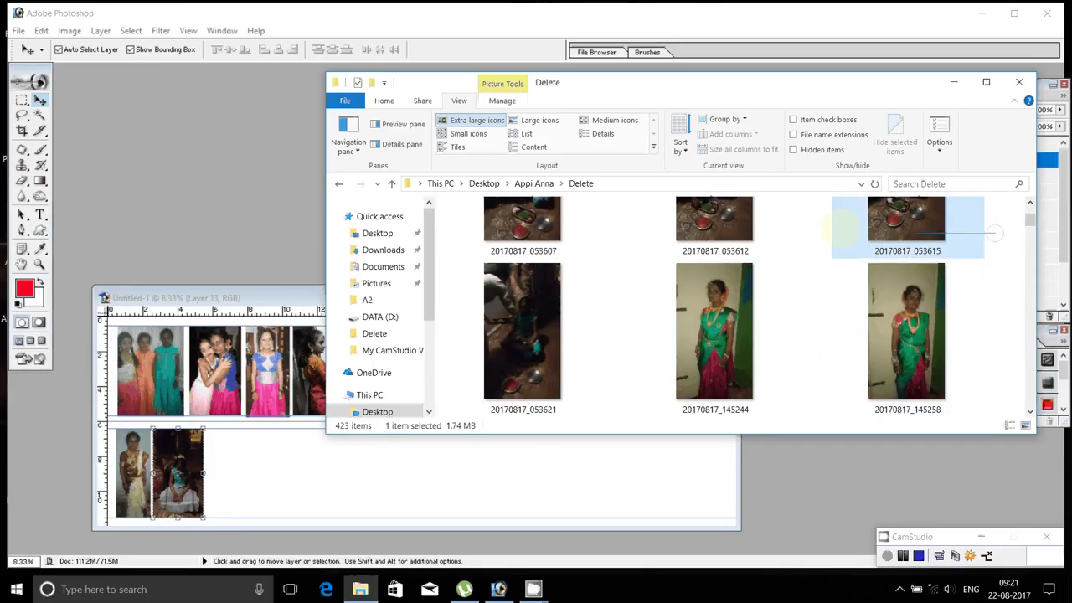
mouse_move(994, 232)
mouse_down()
mouse_move(456, 194)
mouse_move(484, 193)
mouse_up()
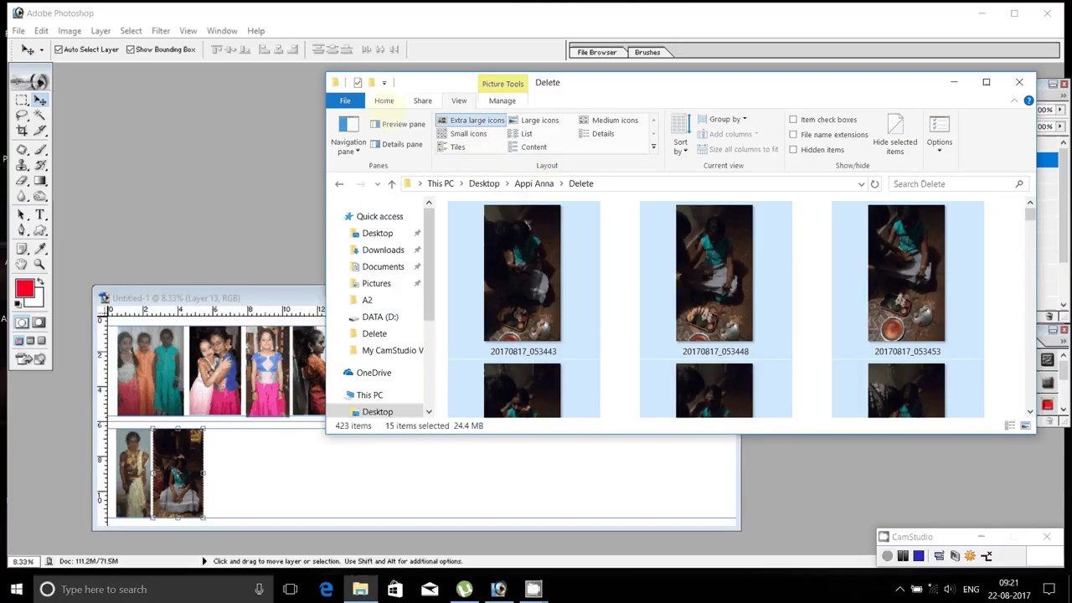
click(383, 101)
click(570, 130)
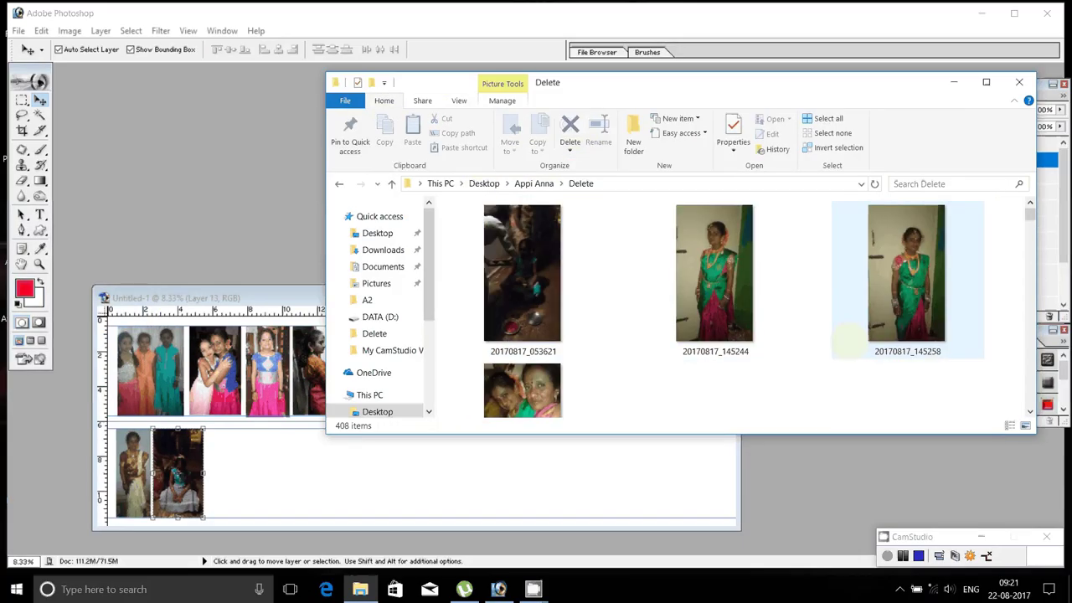
click(523, 276)
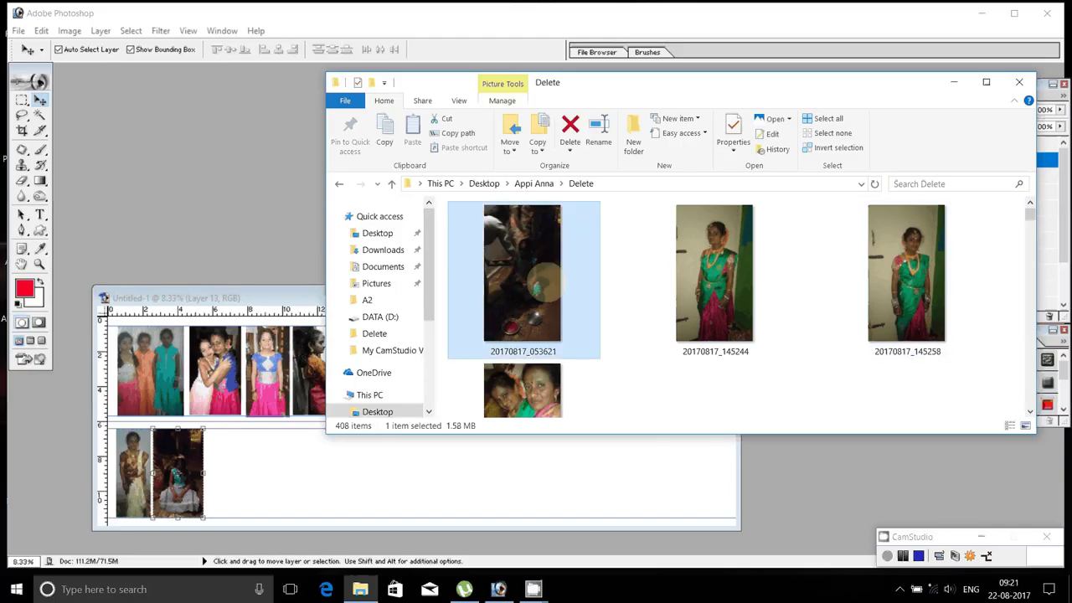
click(570, 126)
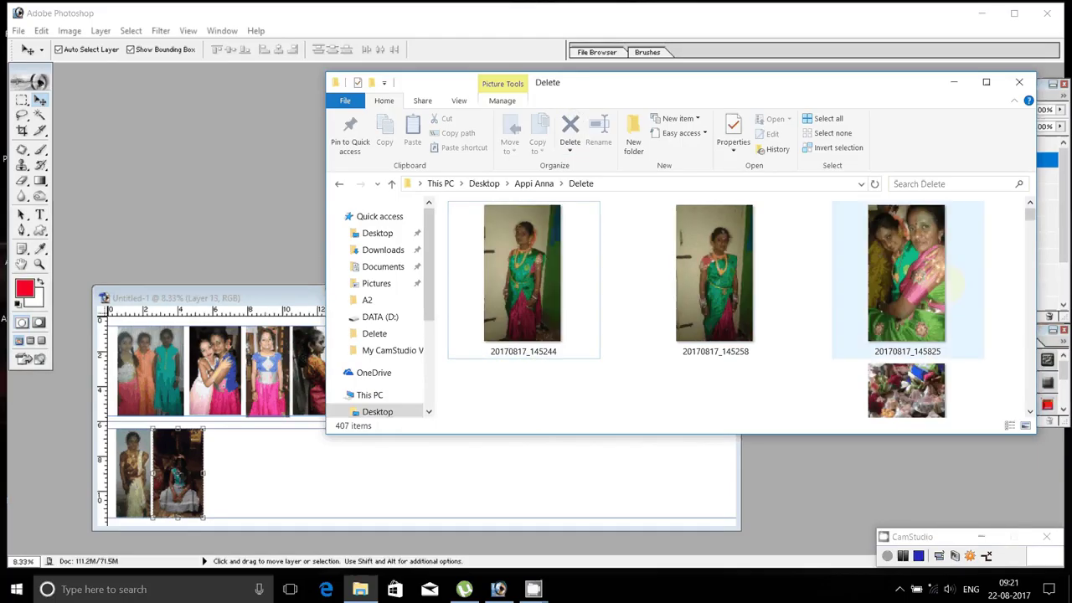
- Find and select photo 20170817_145244 in the folder
scroll(921, 285, down, 1)
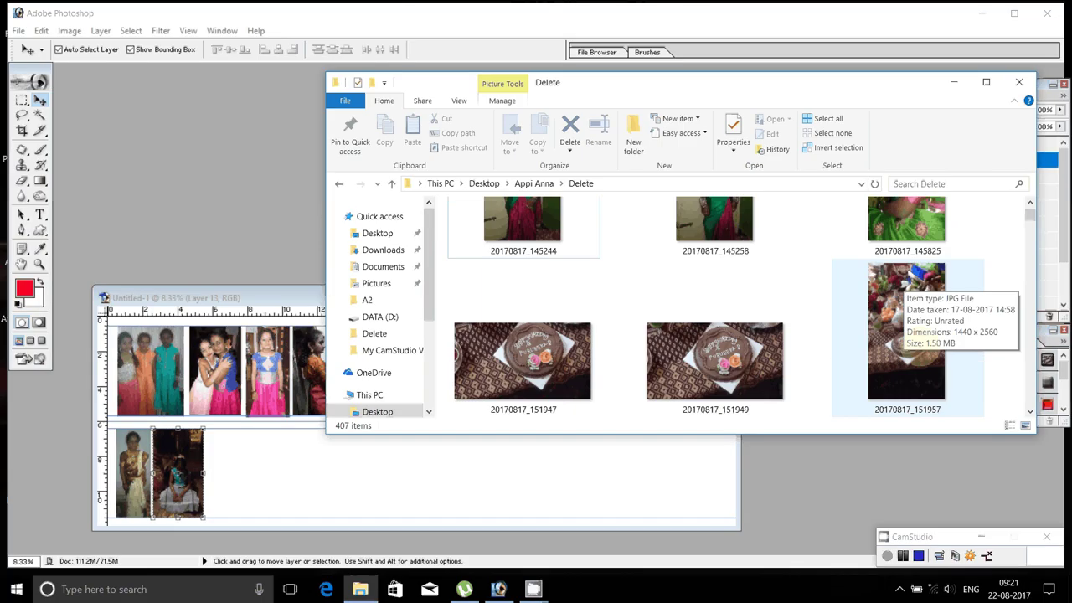
scroll(905, 285, up, 1)
click(576, 225)
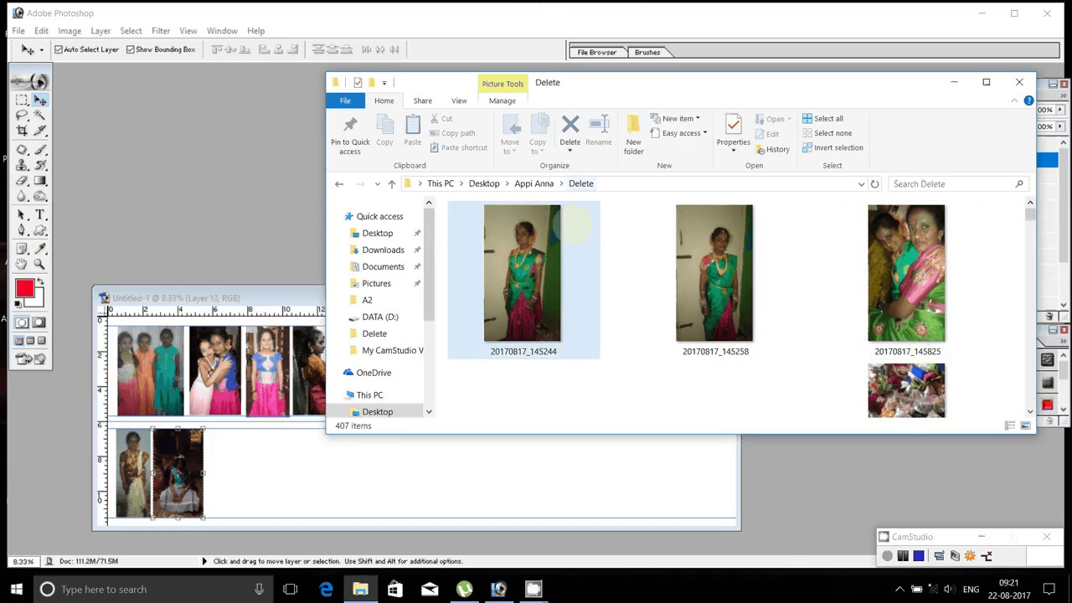
click(533, 253)
- Open 20170817_145244 in Photoshop, rotate it 90° clockwise, and zoom out to see it whole
double_click(533, 252)
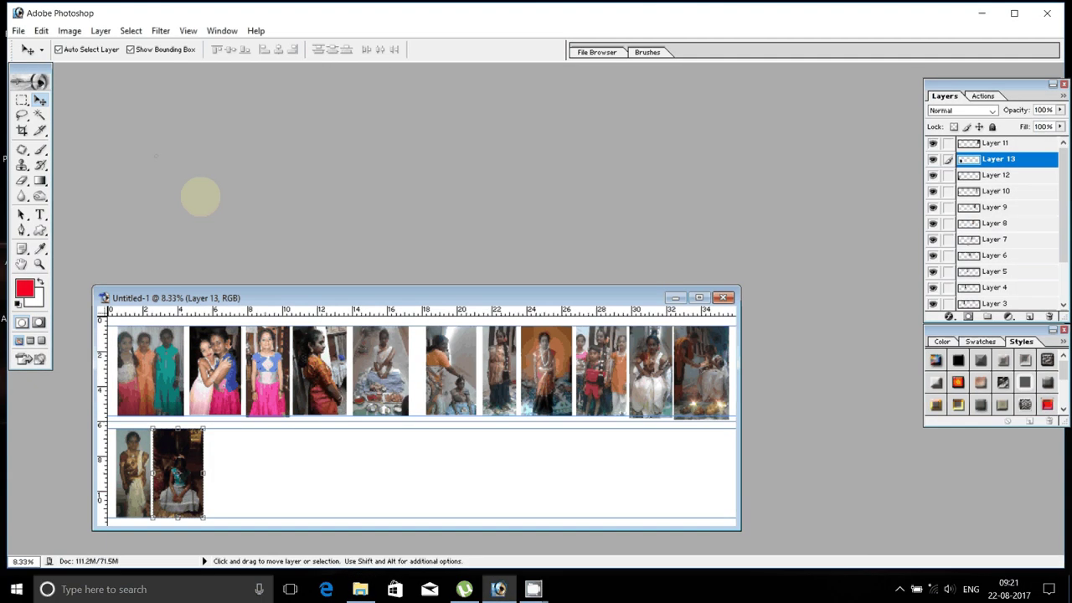
click(69, 30)
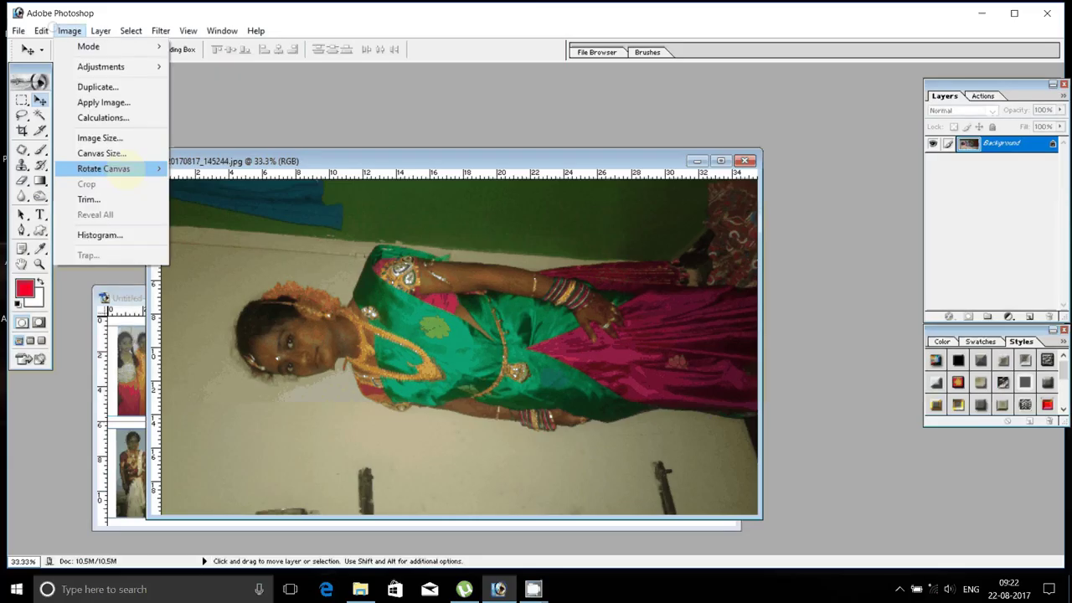
click(209, 183)
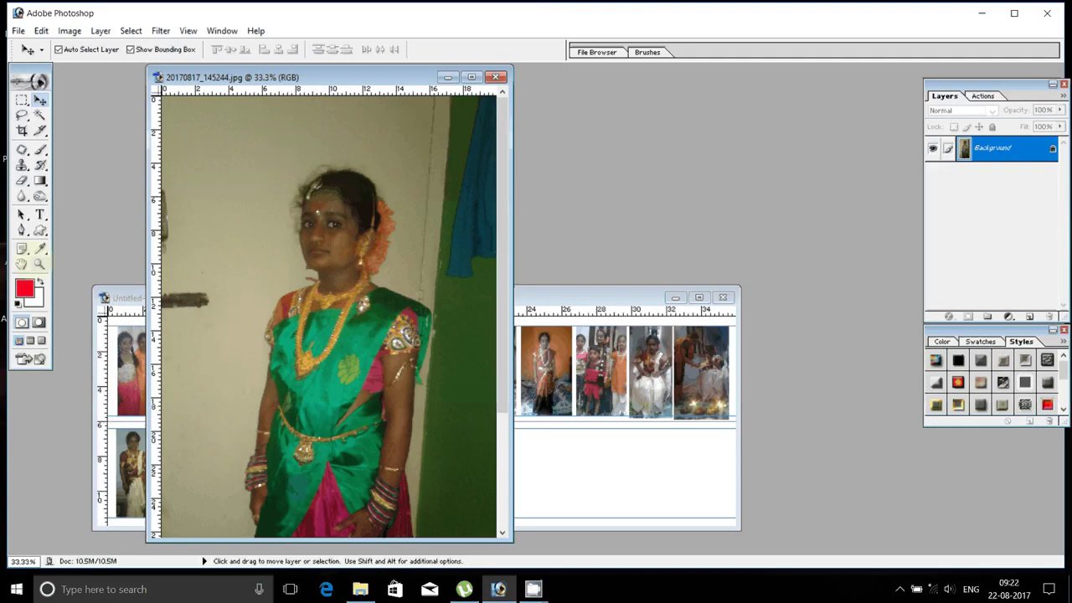
click(40, 264)
key(ctrl+0)
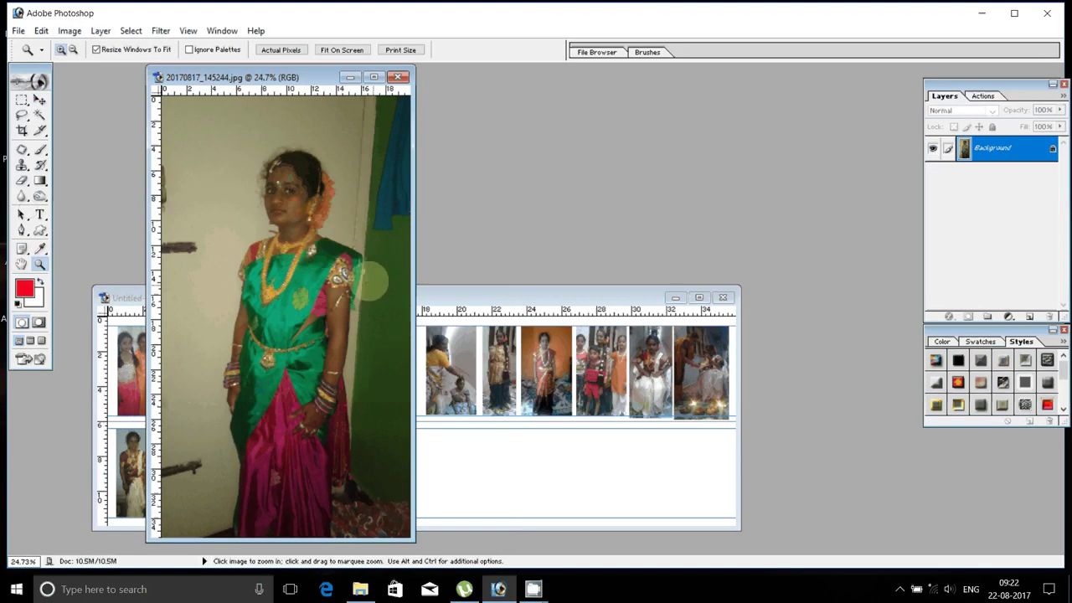
click(309, 293)
alt+click(309, 293)
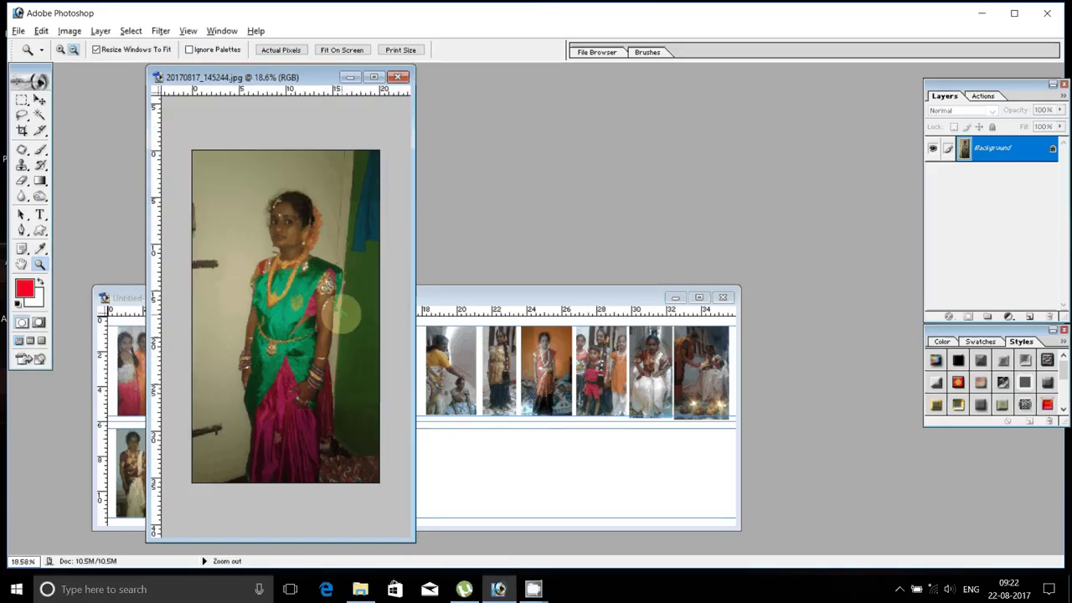
- Copy the girl into the collage's second row, scaled to 67.4%
key(m)
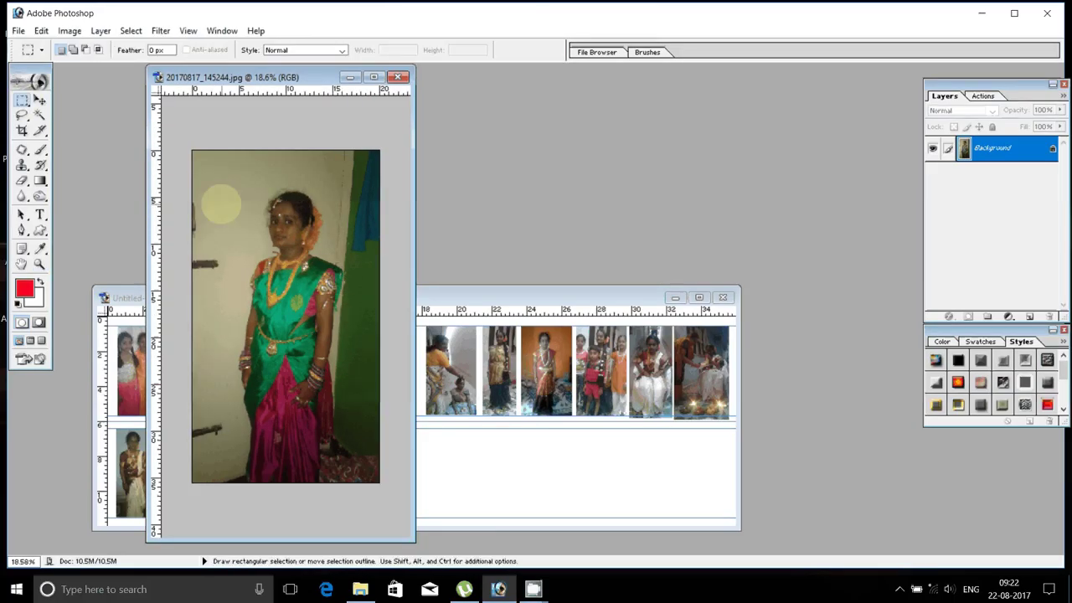
drag(221, 191, 345, 483)
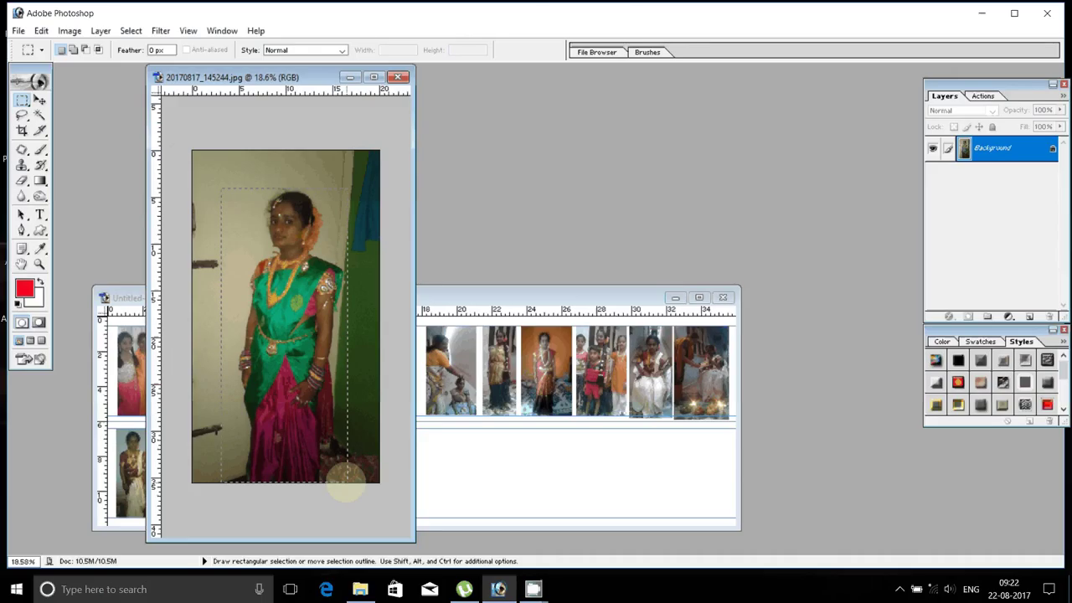
key(v)
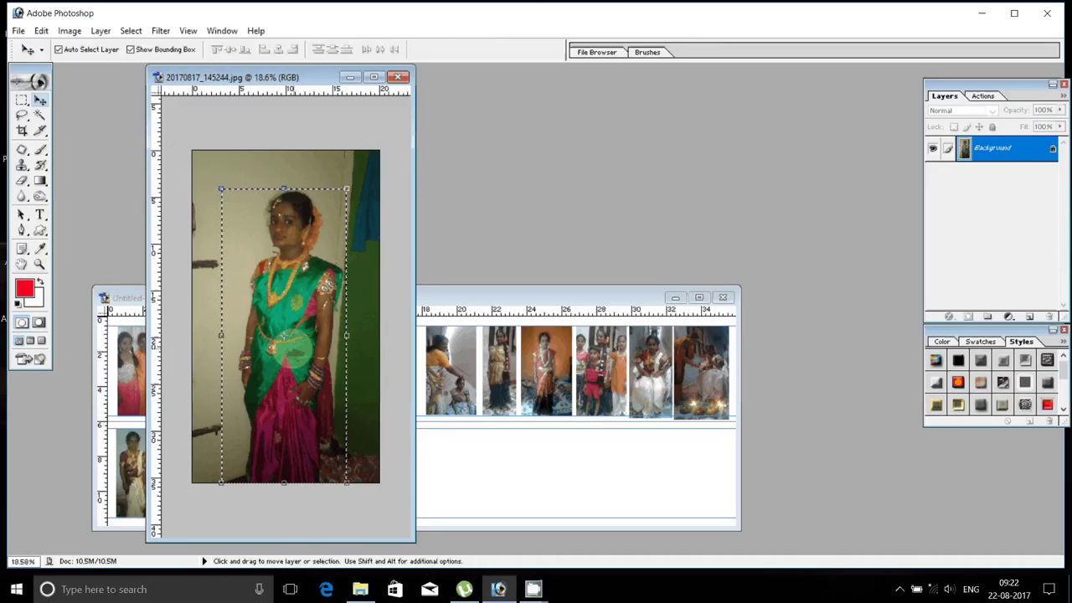
mouse_move(334, 424)
mouse_down()
mouse_move(558, 503)
mouse_move(238, 478)
mouse_move(235, 449)
mouse_up()
key(shift)
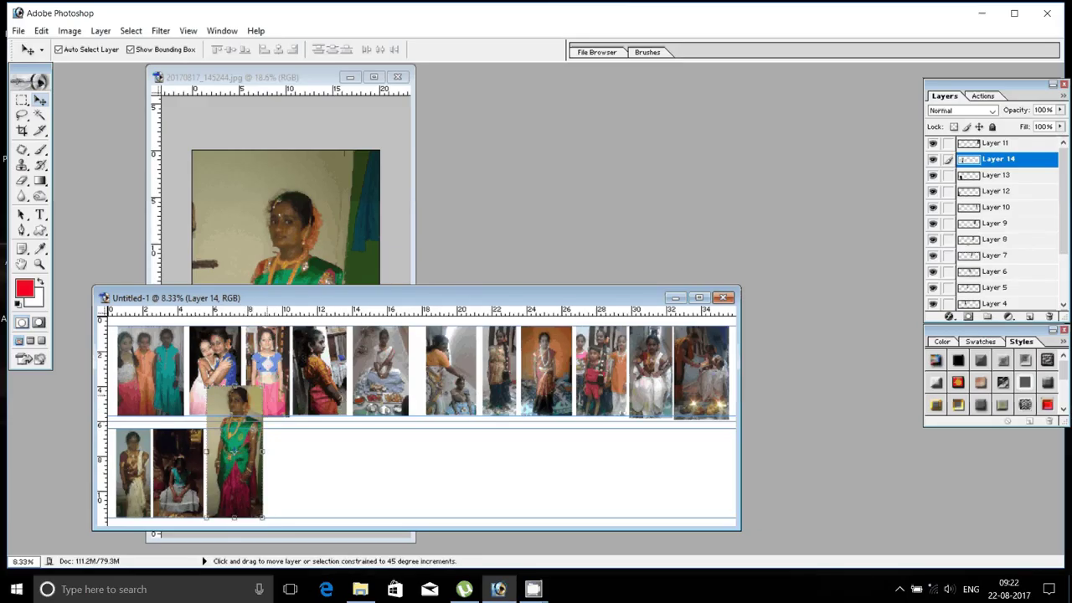
key(ctrl+t)
drag(262, 390, 245, 430)
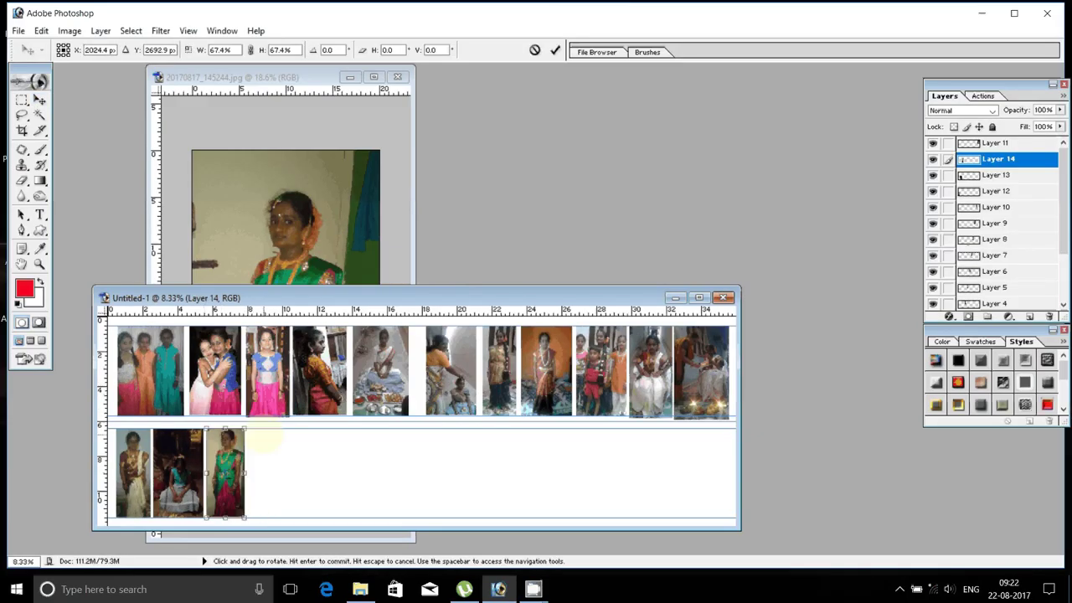
key(Return)
- Close the source unsaved, delete it from the folder, and open 20170817_145258
click(350, 239)
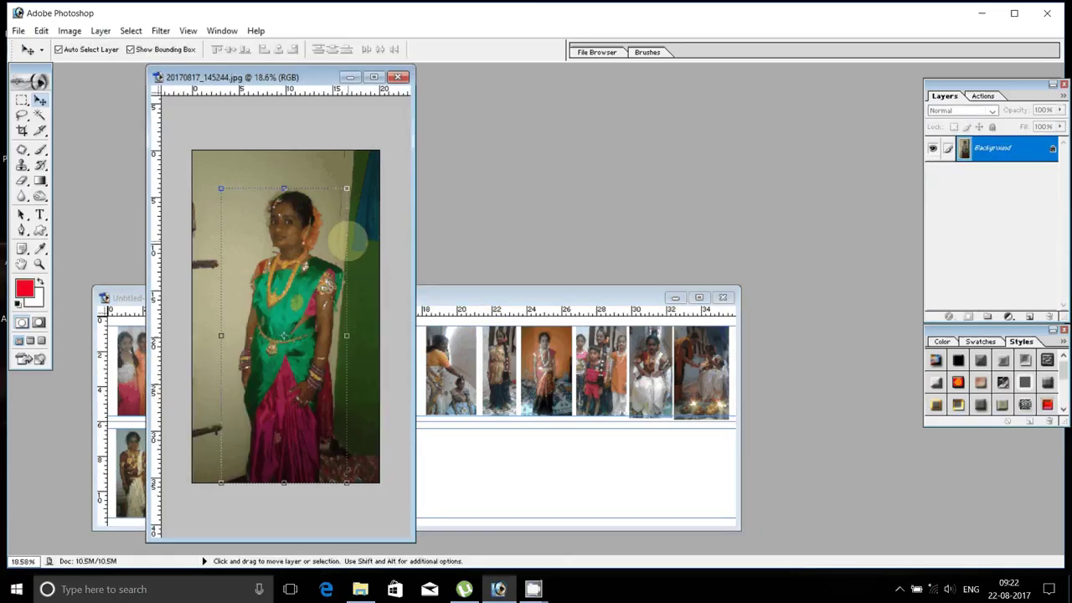
click(397, 77)
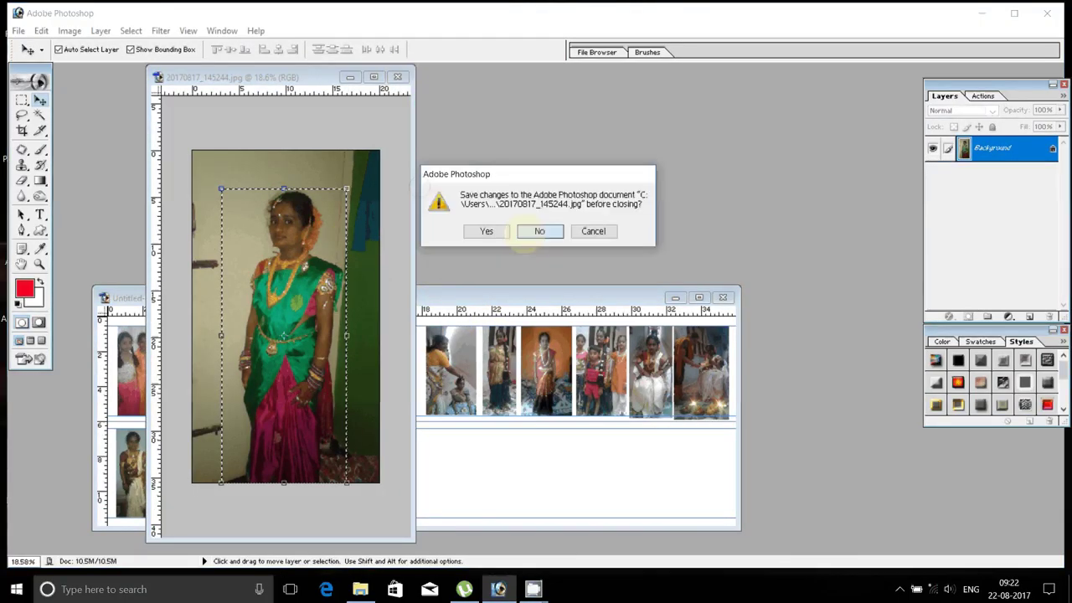
click(536, 231)
key(alt+Tab)
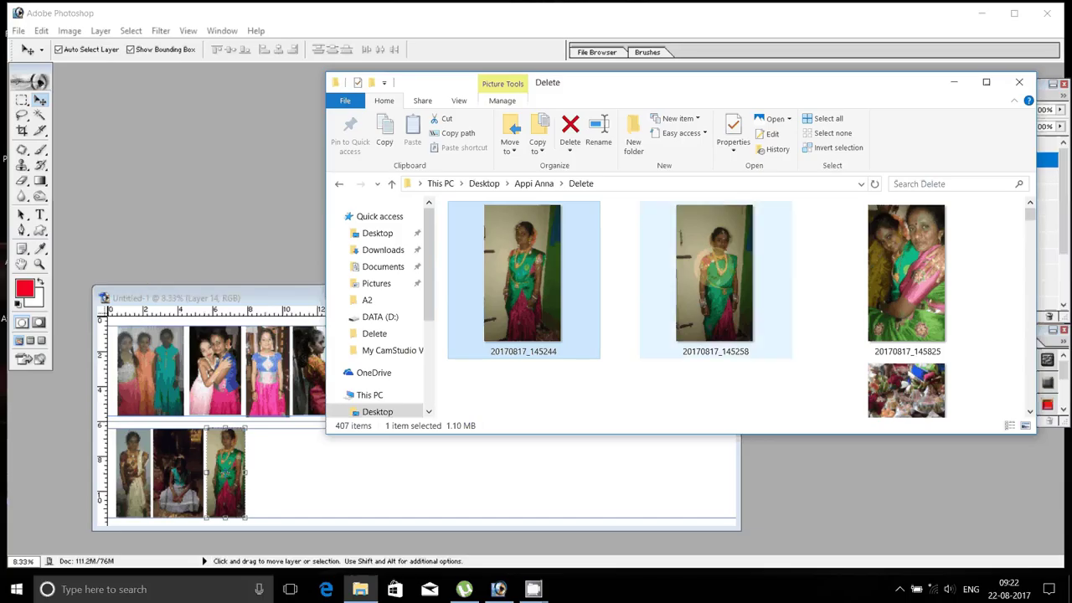
click(570, 134)
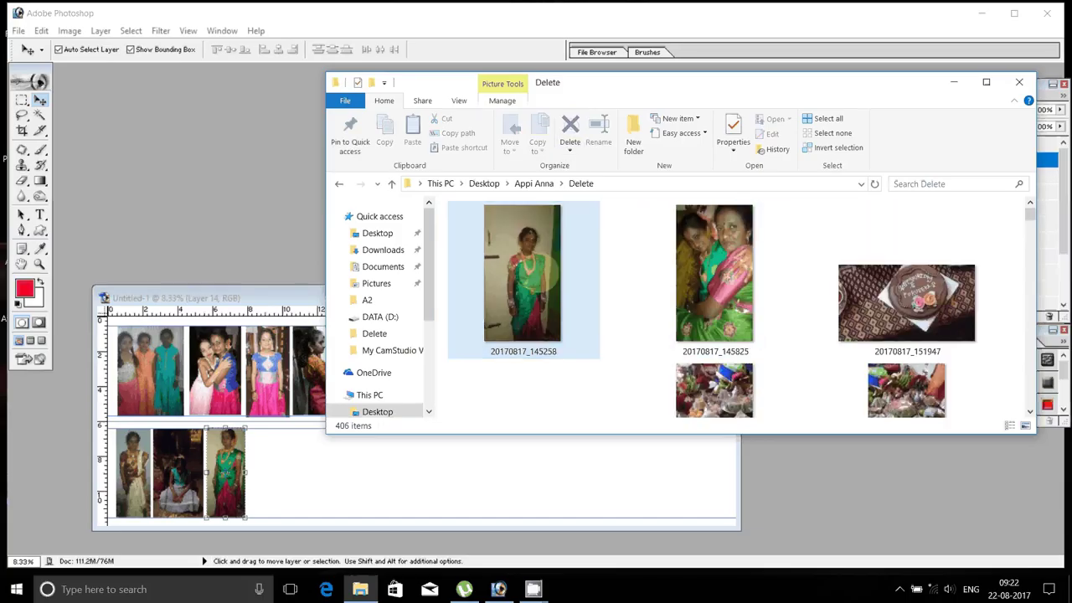
mouse_move(528, 276)
mouse_down()
mouse_move(377, 276)
mouse_move(180, 188)
mouse_up()
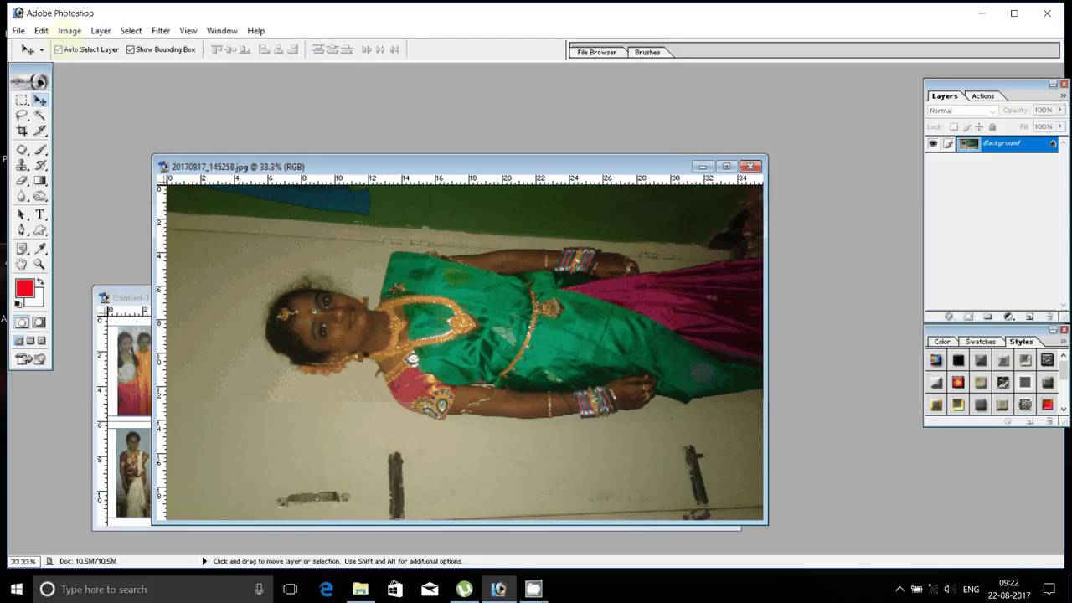
- Rotate photo 20170817_145258 upright and fit it on screen
click(70, 31)
click(224, 184)
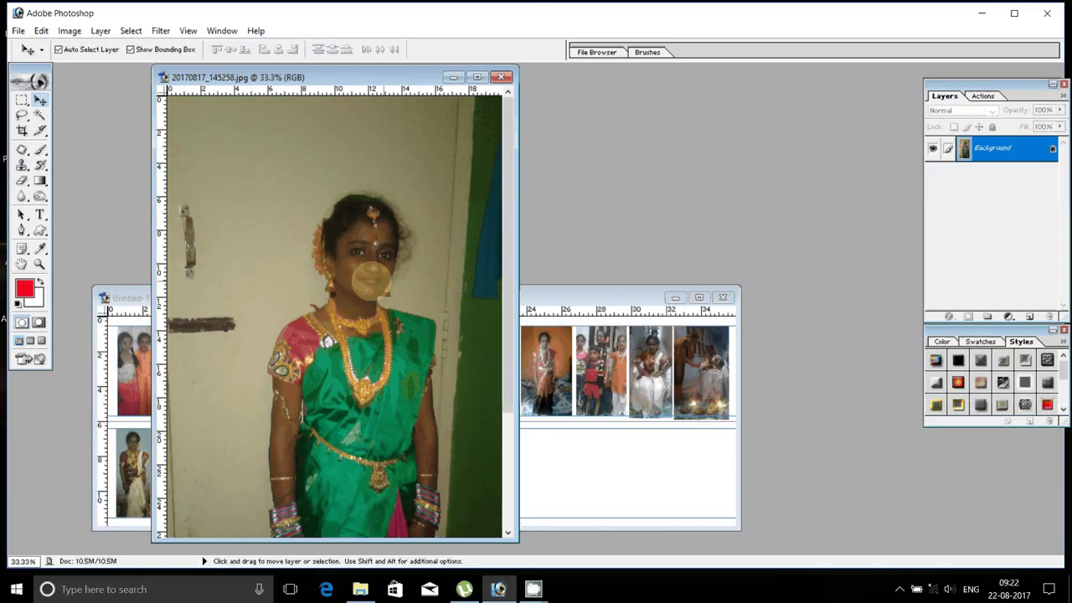
click(38, 264)
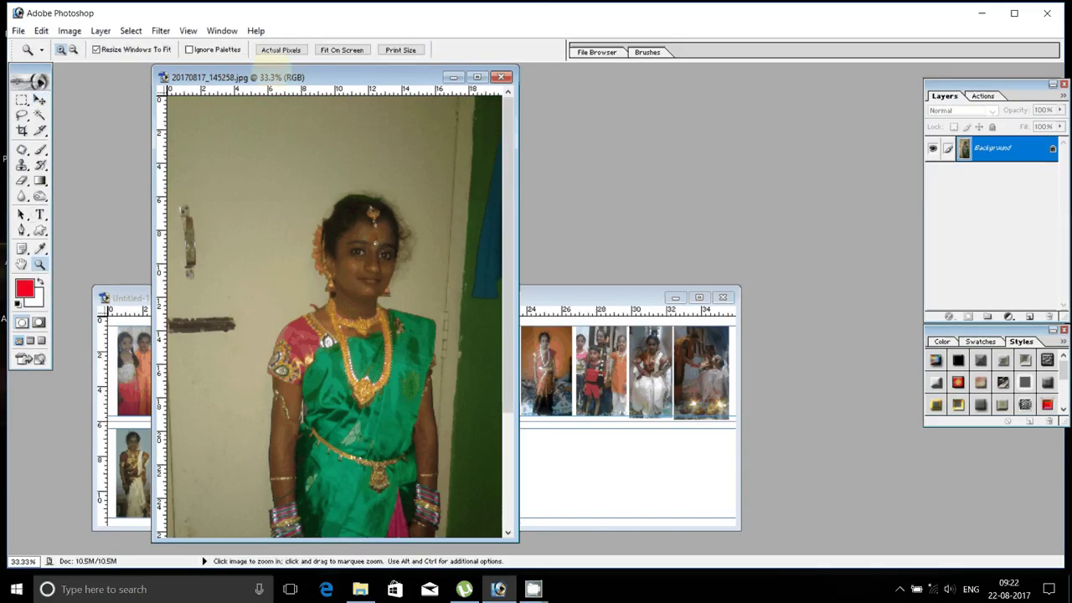
key(ctrl+0)
- Copy the green-saree portrait into the collage, shrunk to fit the lower row
key(m)
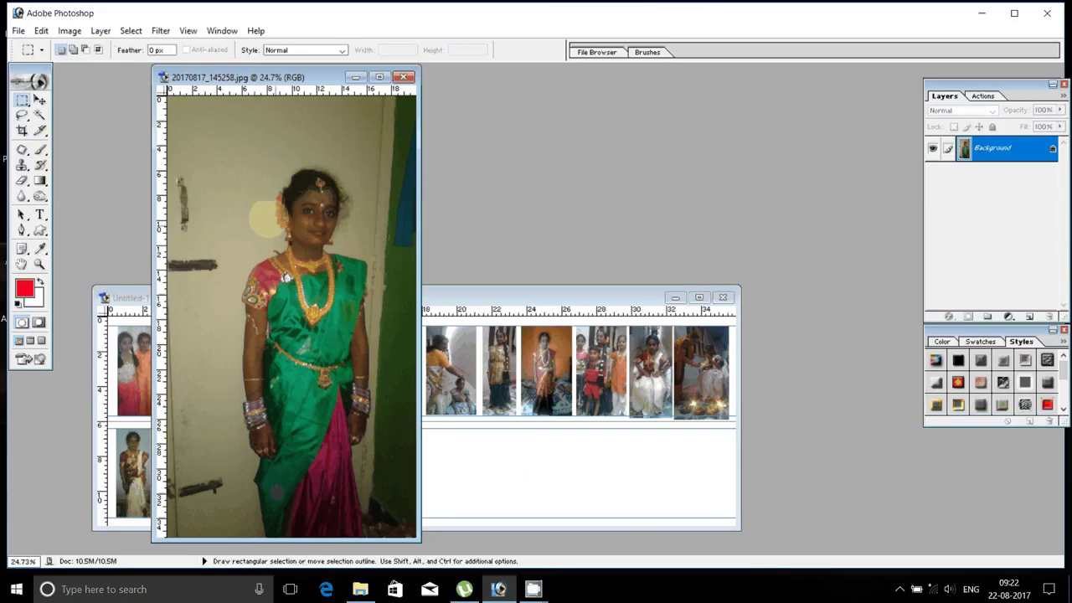
mouse_move(227, 155)
mouse_down()
mouse_move(286, 436)
mouse_move(387, 536)
mouse_up()
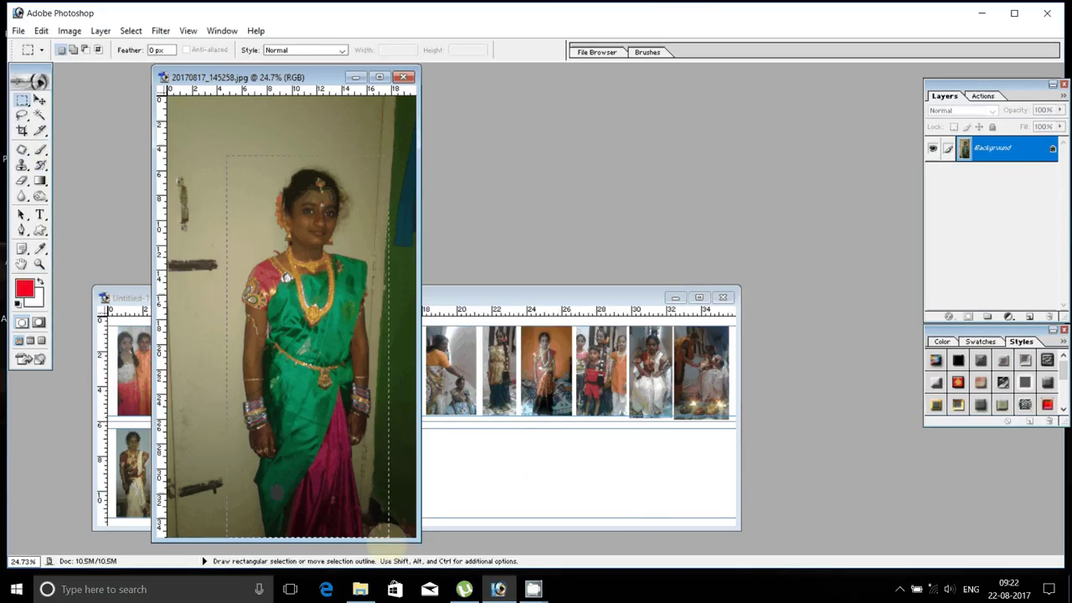
key(v)
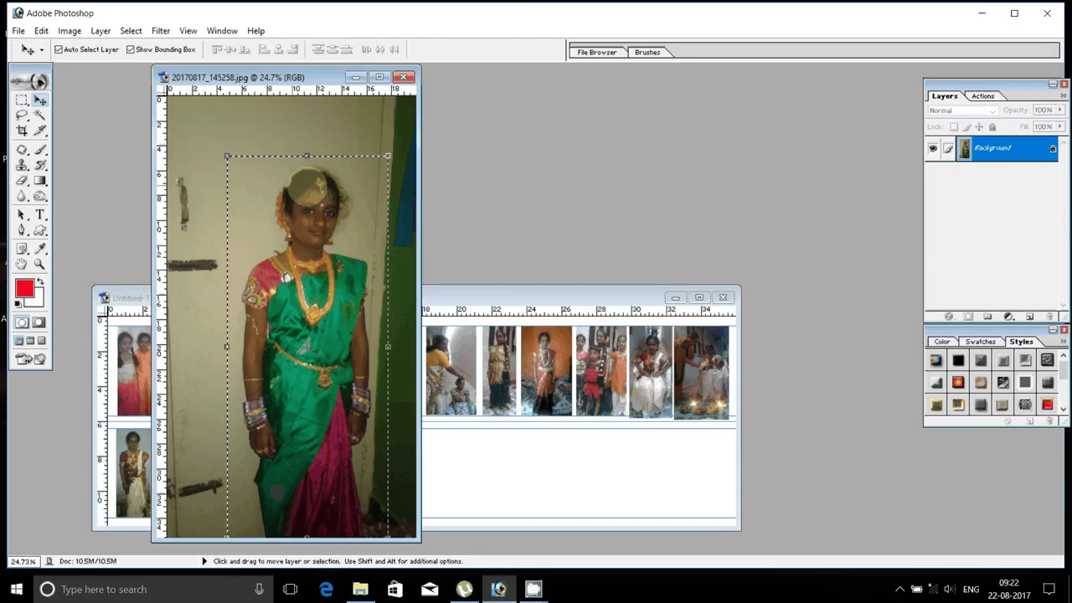
mouse_move(286, 276)
mouse_down()
mouse_move(545, 452)
mouse_move(284, 443)
mouse_move(277, 453)
mouse_up()
click(307, 472)
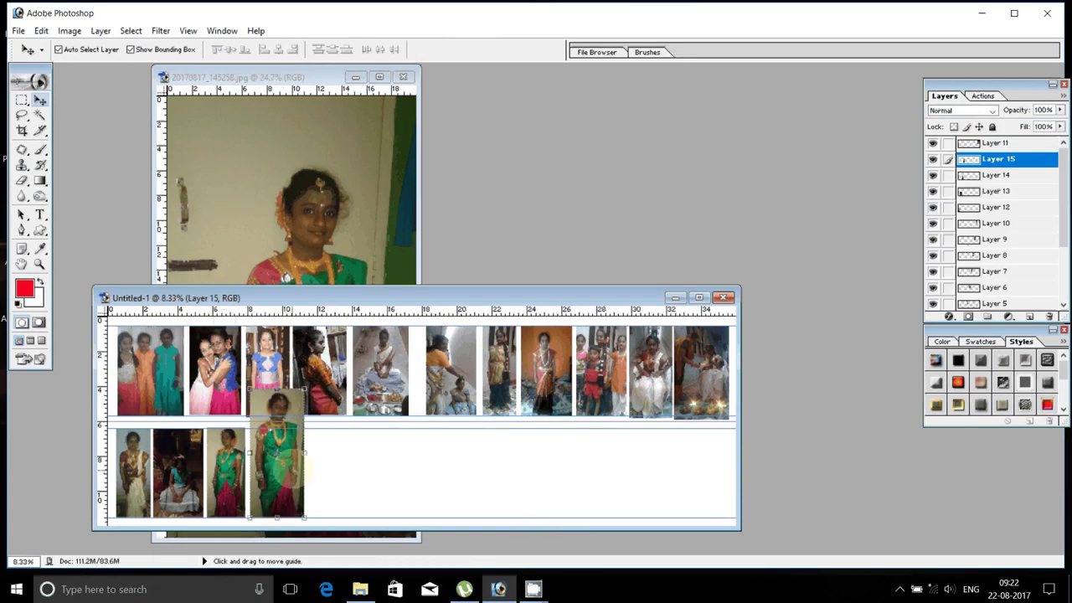
drag(305, 393, 289, 429)
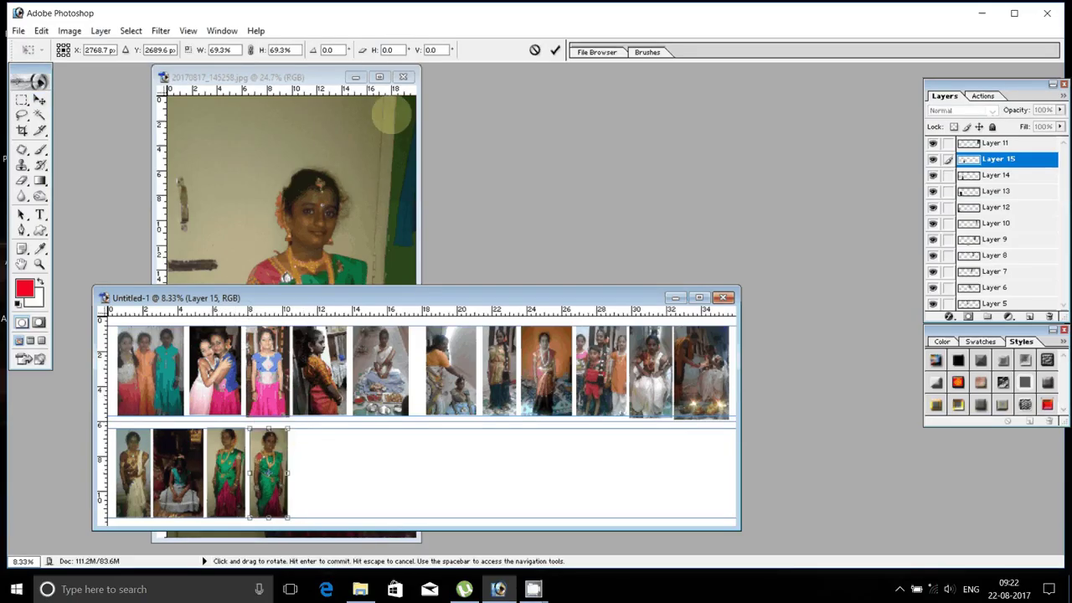
key(Return)
- Close the source photo unsaved and delete its file from the folder
click(400, 177)
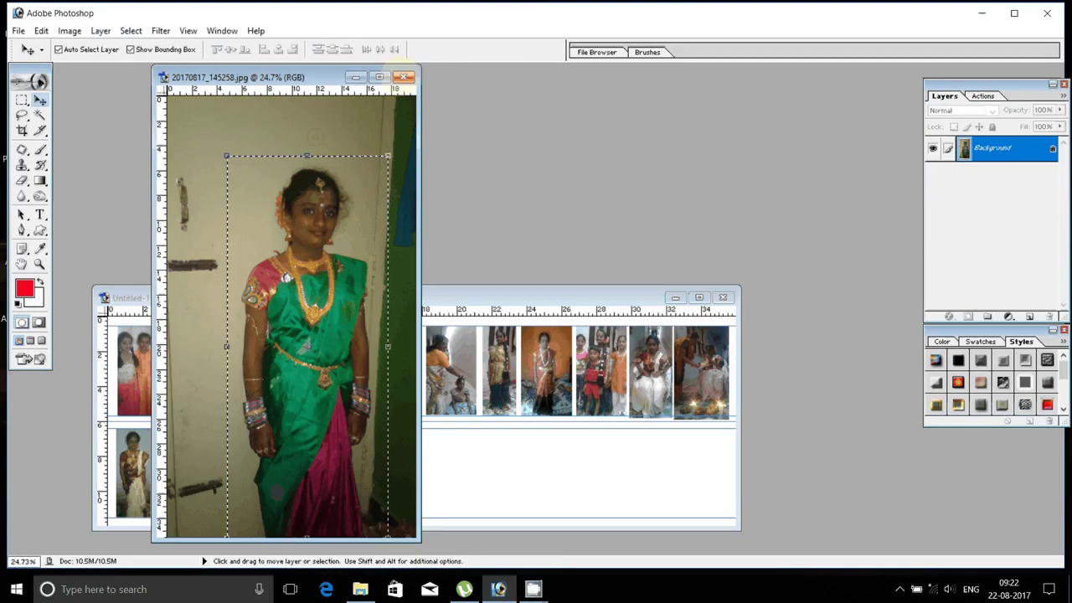
click(405, 77)
click(538, 229)
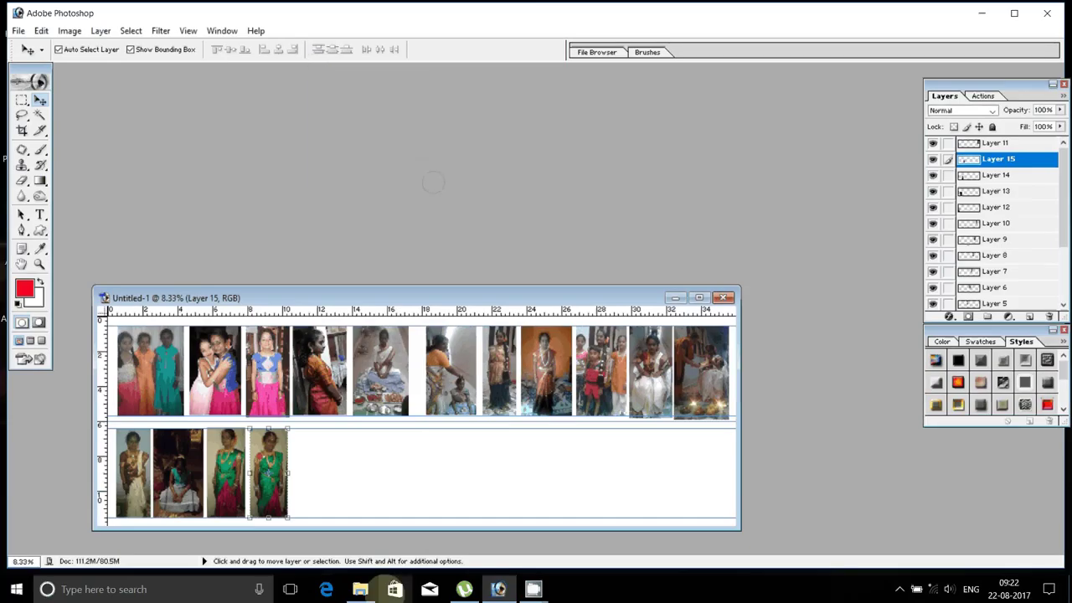
key(alt+Tab)
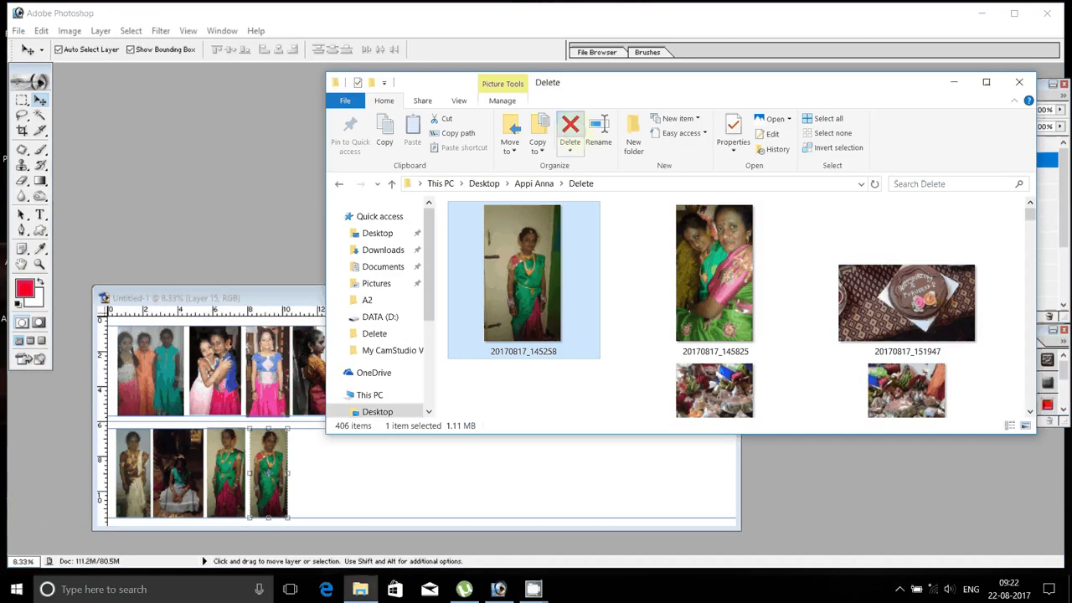
click(571, 128)
click(180, 205)
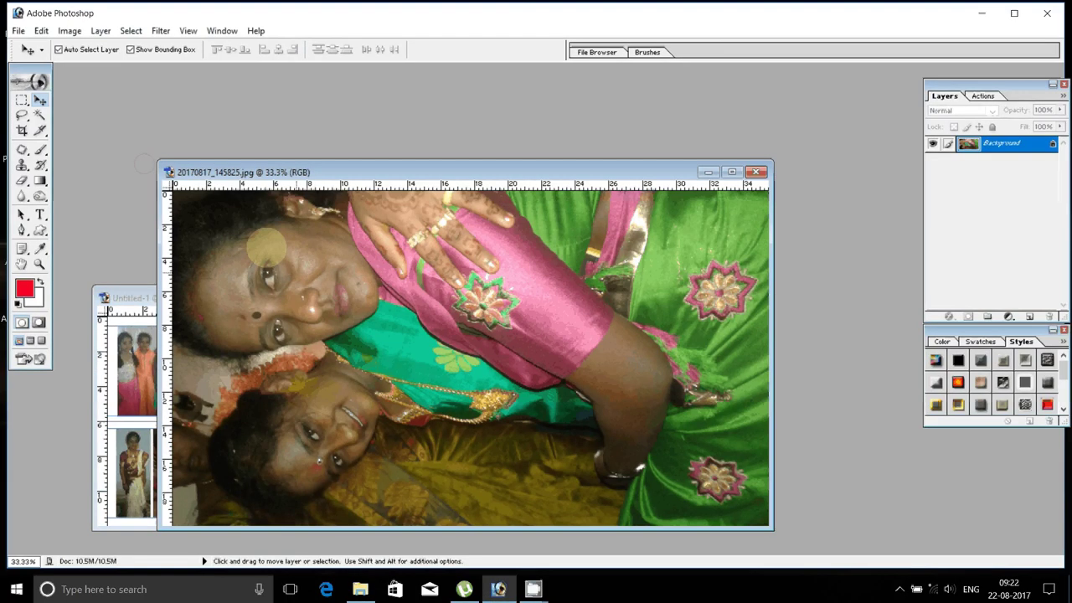
- Rotate the two-women photo upright and add it fifth in the lower row, shrunk to fit
click(69, 30)
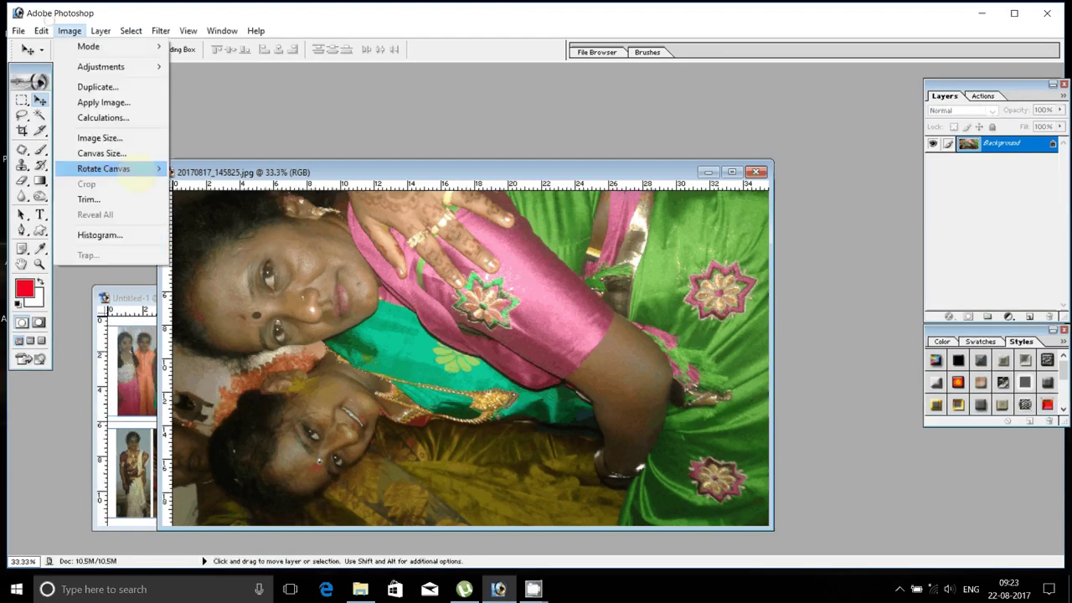
click(195, 184)
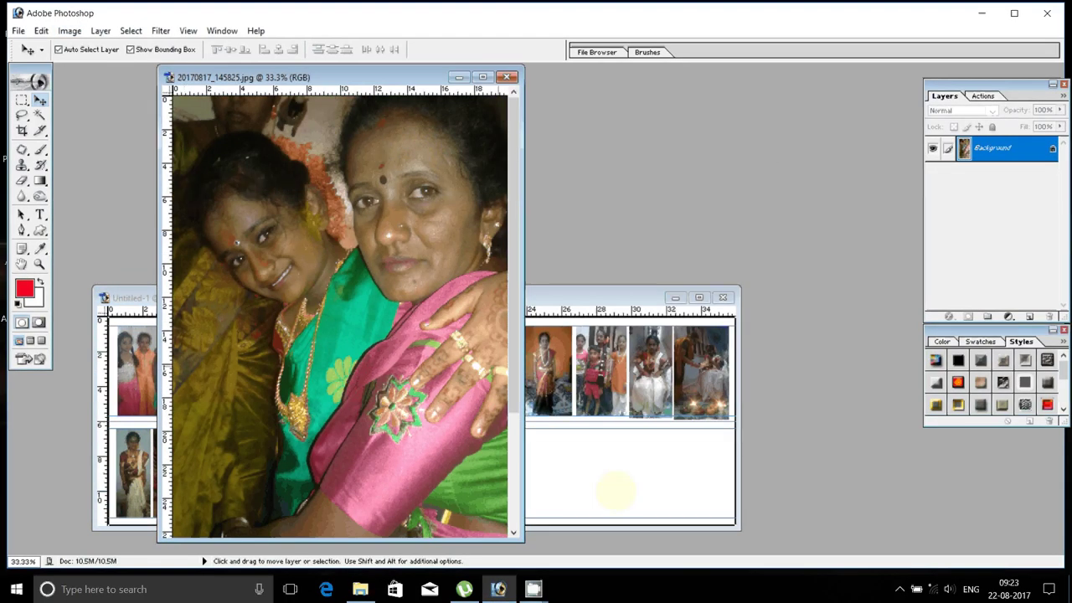
mouse_move(616, 494)
mouse_down()
mouse_move(379, 410)
mouse_move(335, 451)
mouse_up()
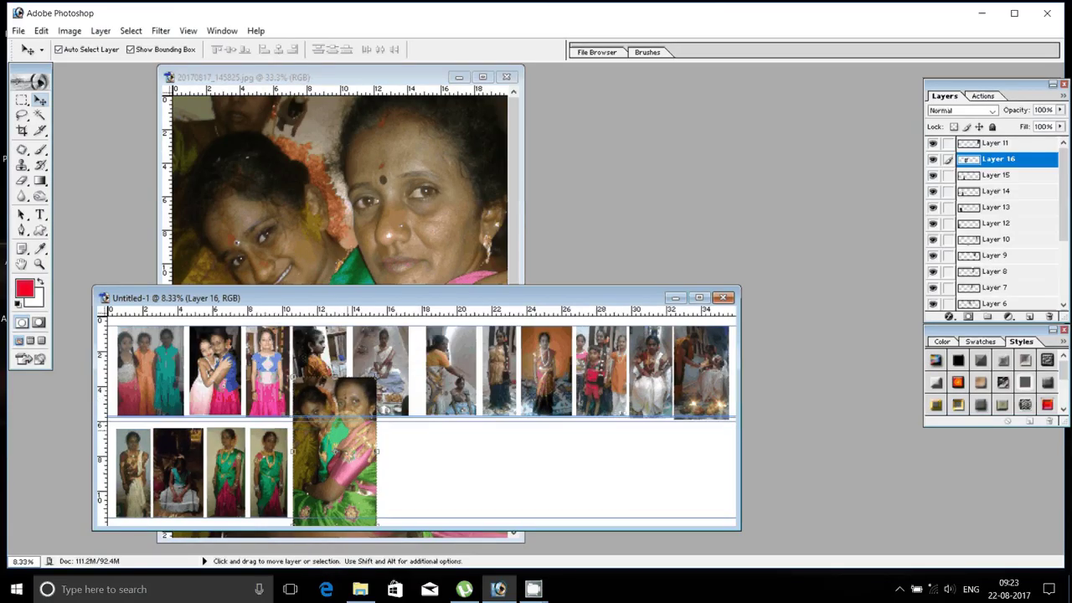
mouse_move(335, 452)
mouse_down()
mouse_move(333, 435)
mouse_move(332, 444)
mouse_up()
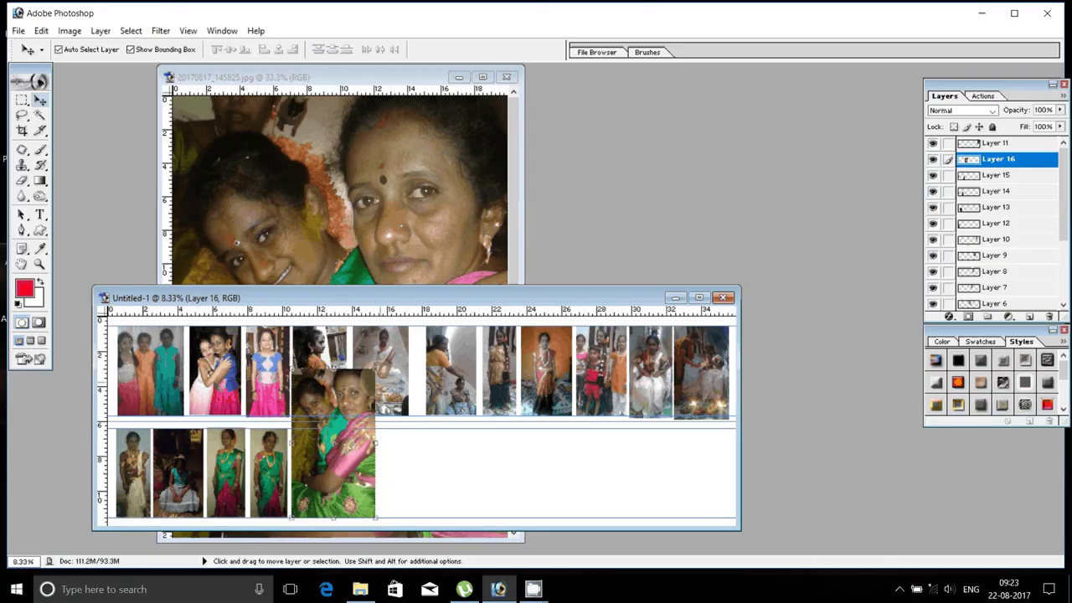
drag(375, 369, 379, 448)
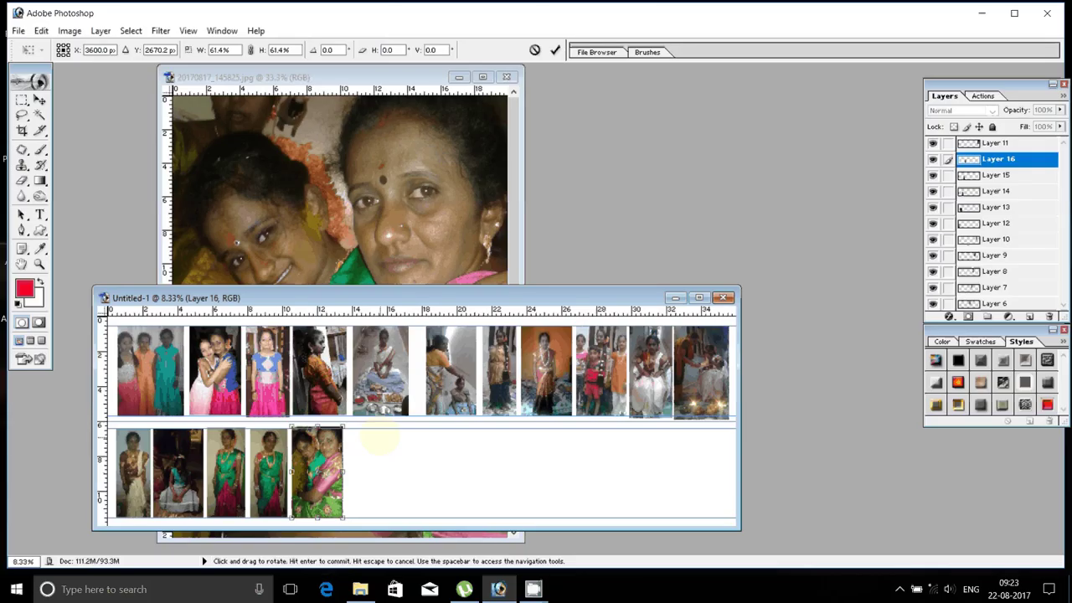
click(555, 50)
- Close the source photo without saving and bring up the photo folder
click(502, 76)
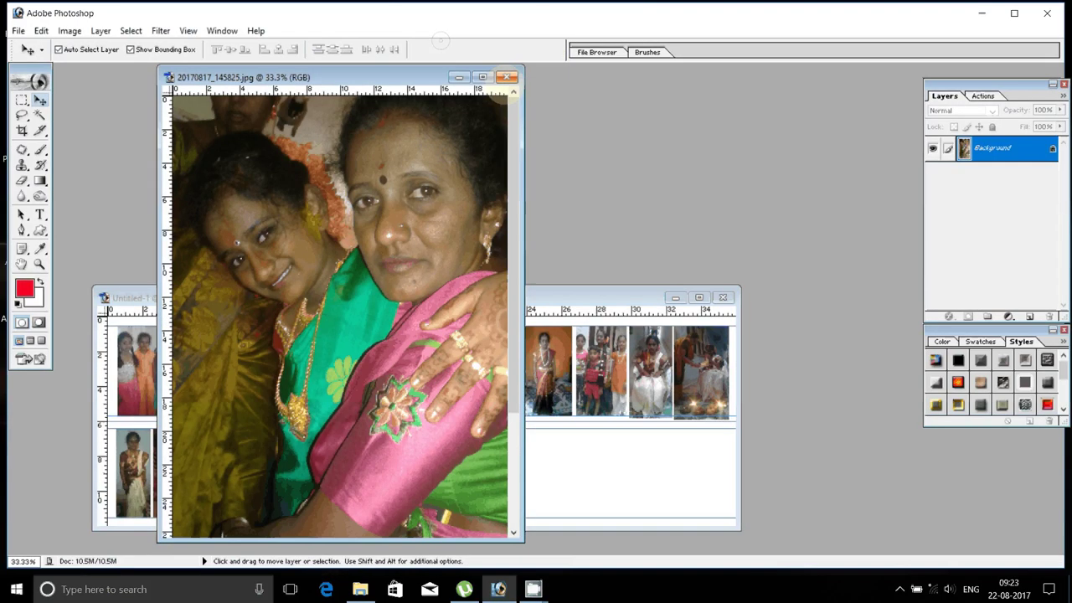
click(506, 76)
click(543, 230)
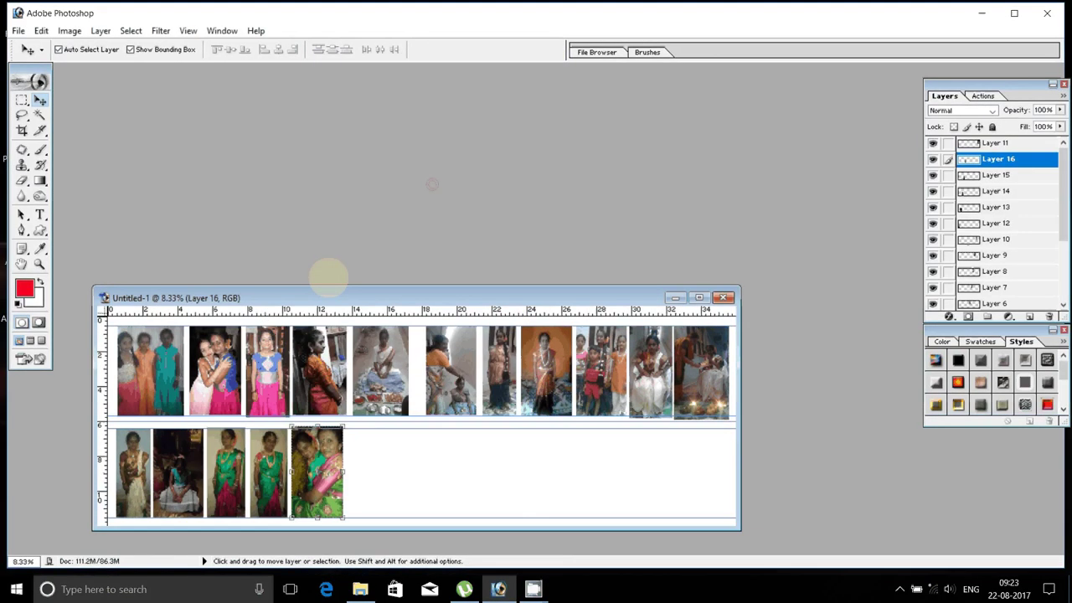
click(360, 589)
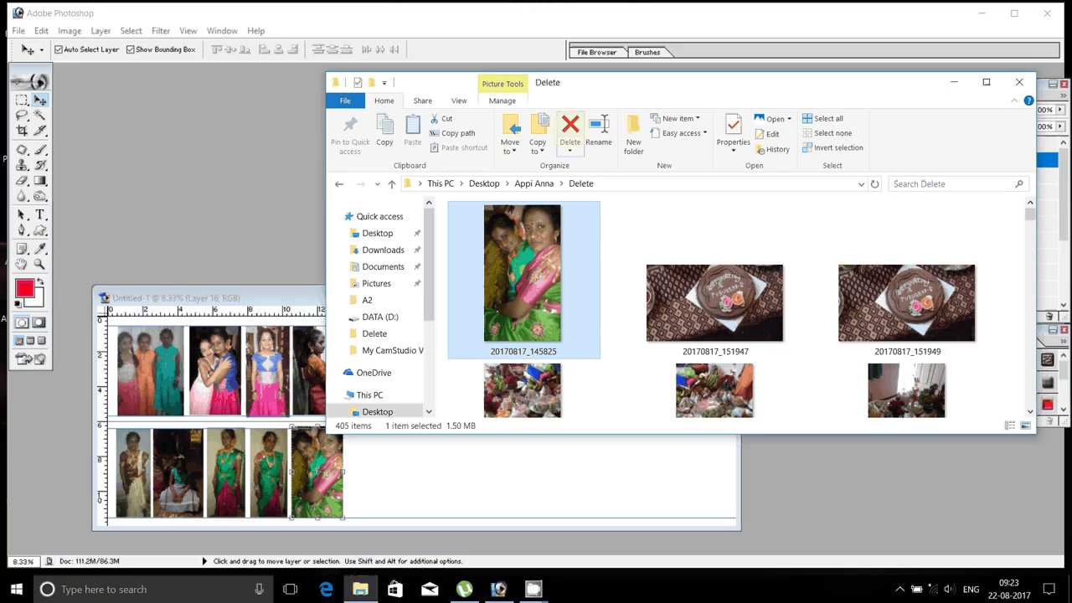
- Delete the used photo, open cake photo 20170817_151949, and select a section around the cake
click(570, 134)
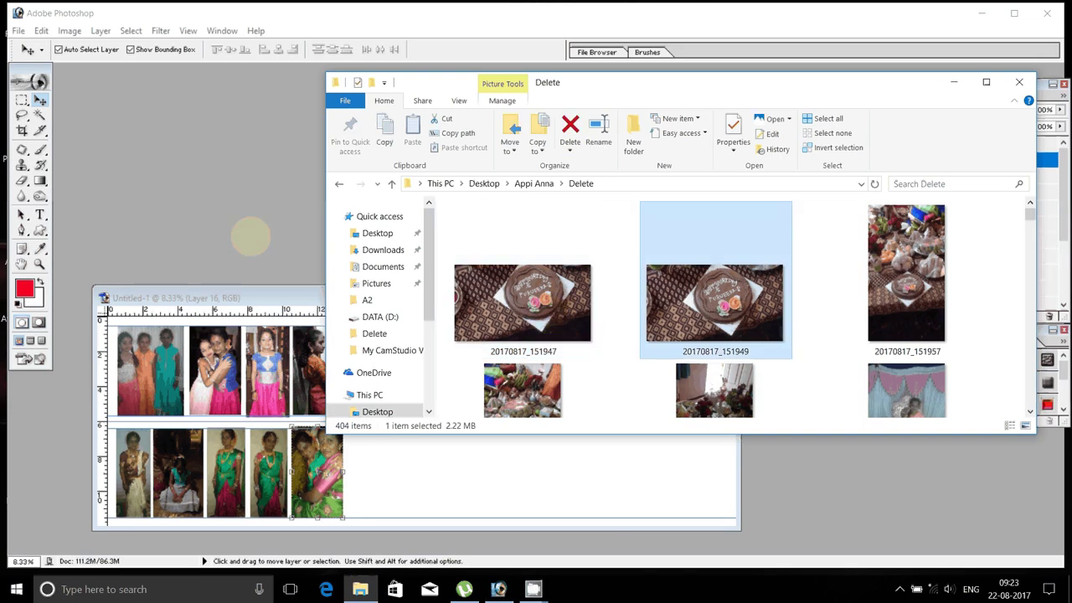
drag(714, 302, 201, 240)
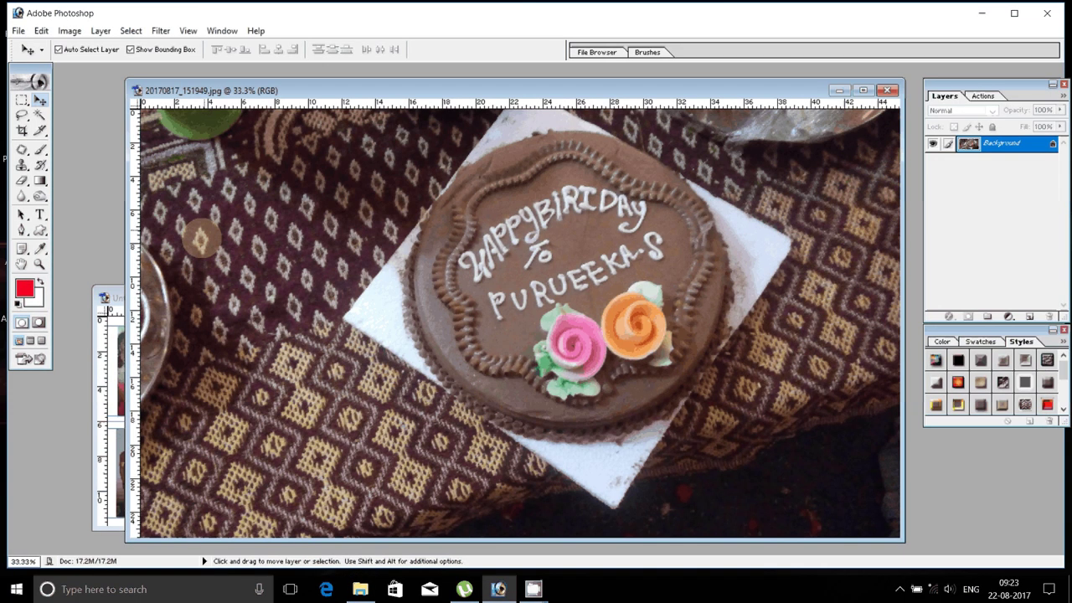
key(m)
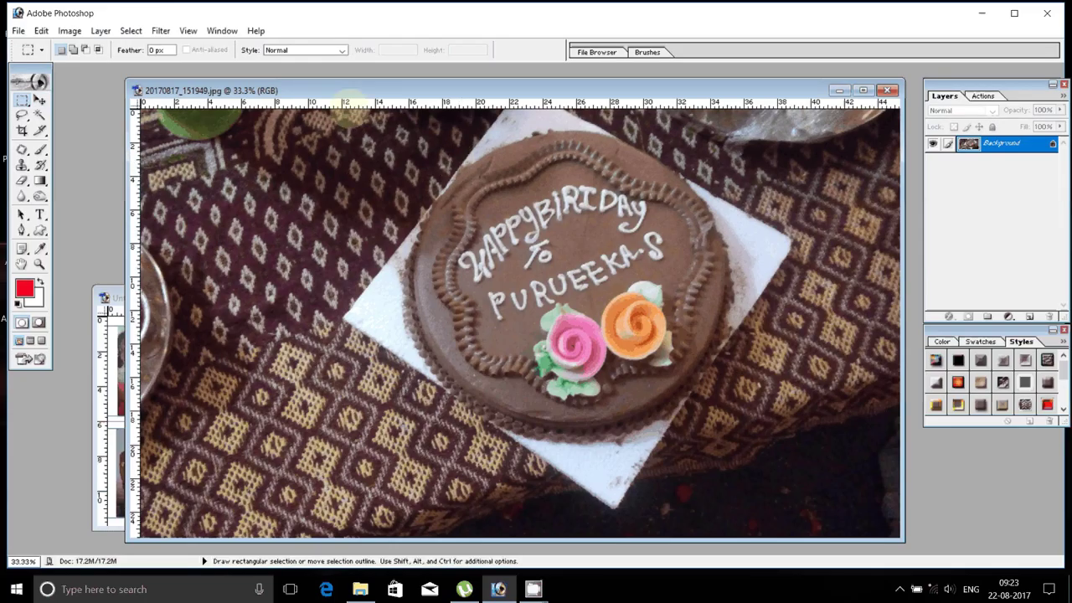
mouse_move(350, 113)
mouse_down()
mouse_move(587, 425)
mouse_move(806, 535)
mouse_up()
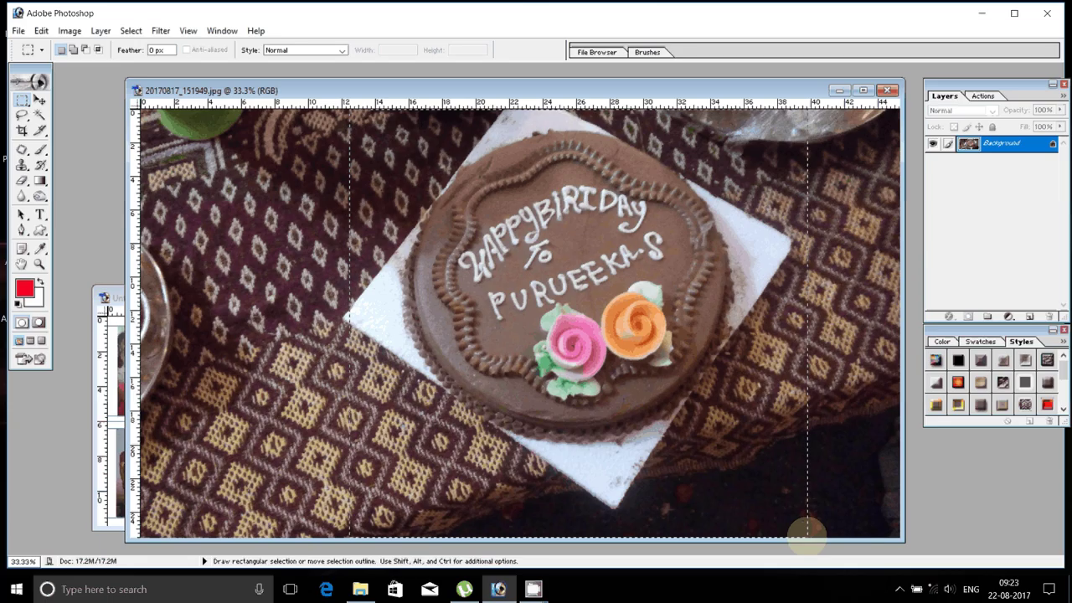
- Place the cake section sixth in the lower row at 82.4%, then close its source
drag(360, 90, 151, 95)
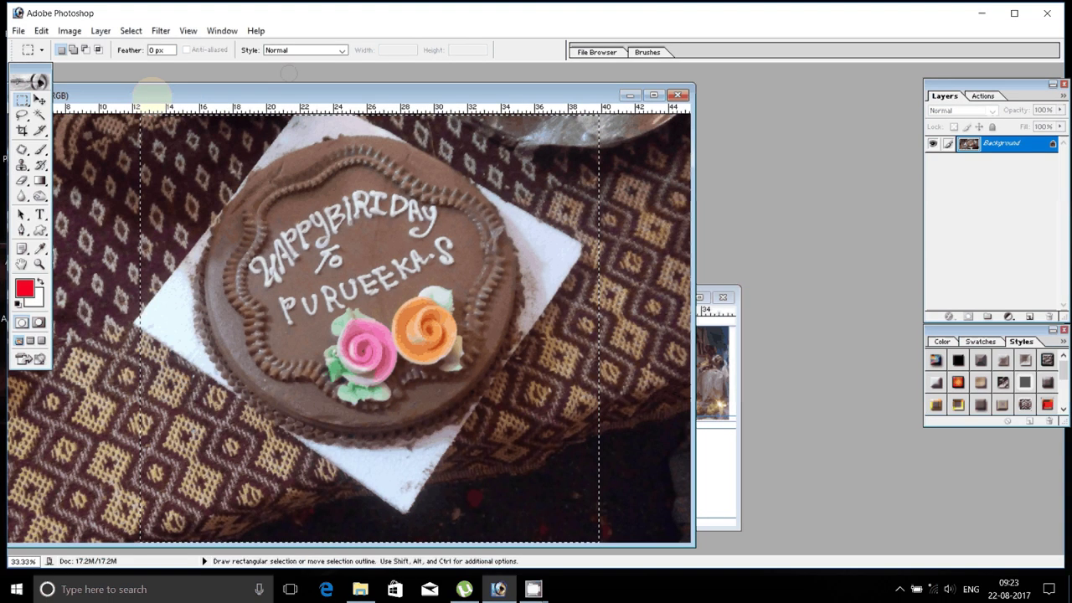
key(v)
mouse_move(533, 353)
mouse_down()
mouse_move(729, 485)
mouse_move(722, 495)
mouse_up()
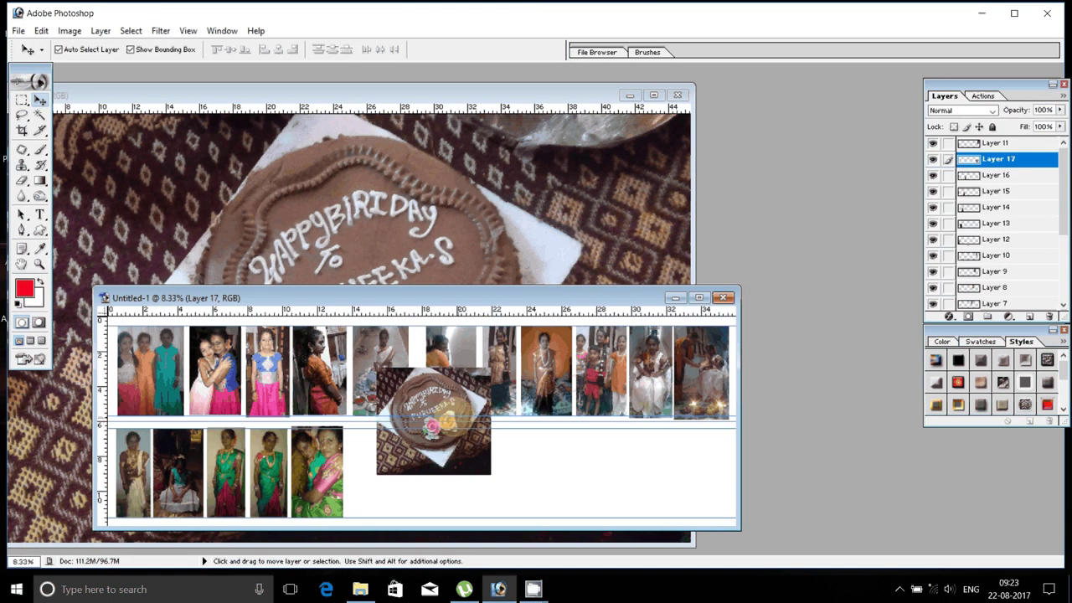
drag(434, 420, 406, 466)
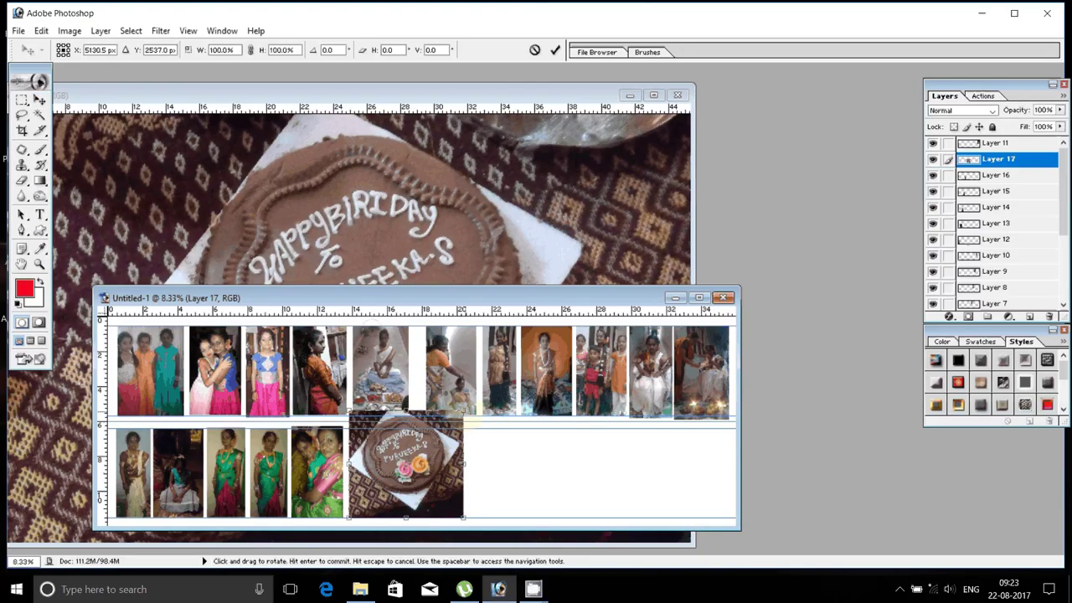
drag(463, 412, 443, 429)
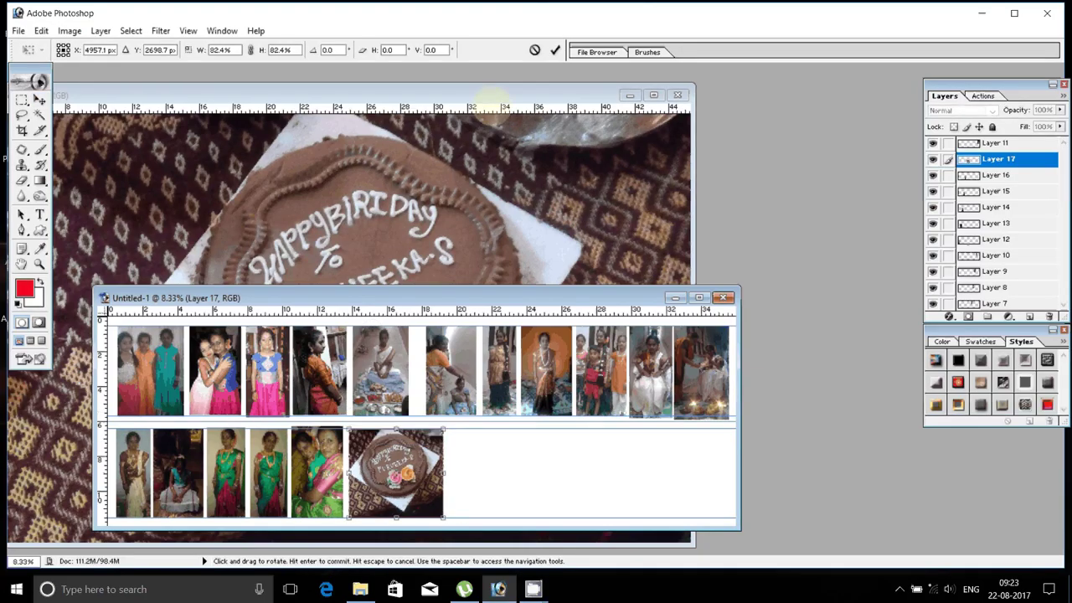
key(Return)
click(496, 168)
key(ctrl+w)
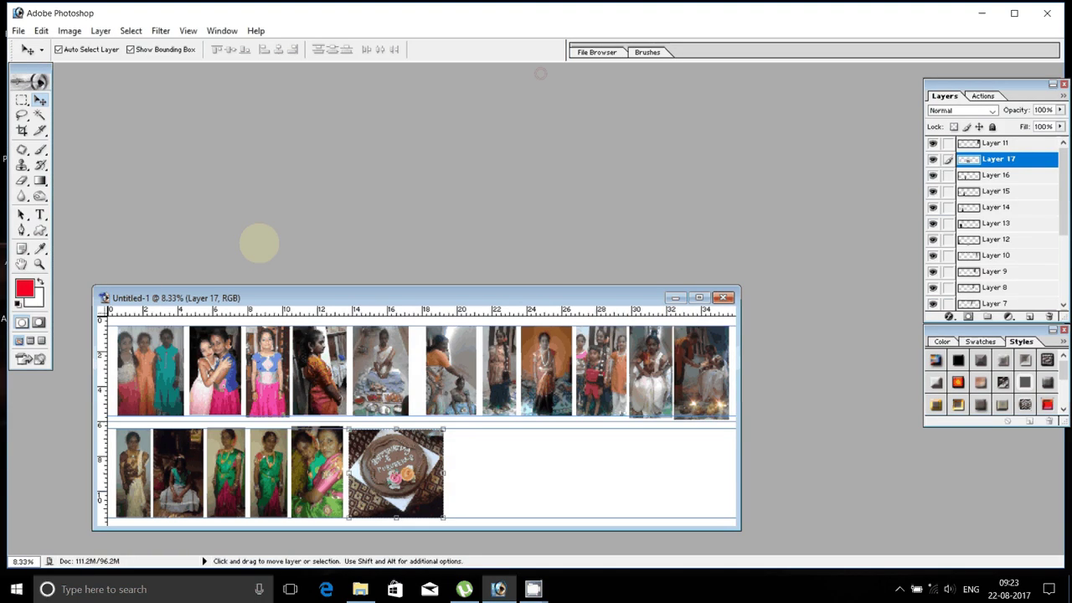
click(361, 589)
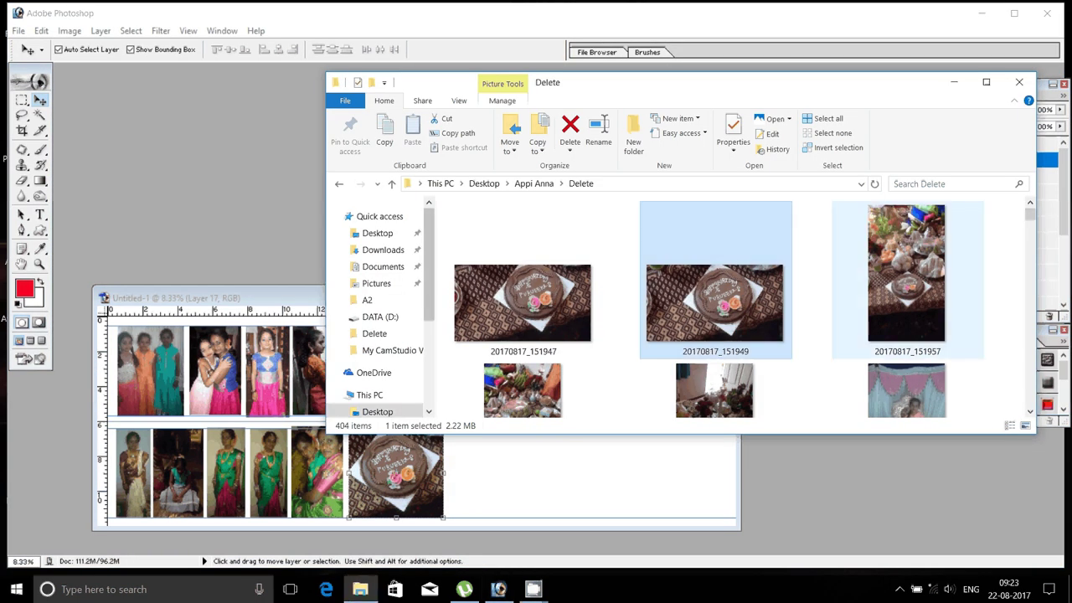
- Open food-table photo 20170817_151957, rotate it upright, and add it scaled to about 68%
mouse_move(906, 277)
mouse_down()
mouse_move(587, 339)
mouse_move(587, 486)
mouse_up()
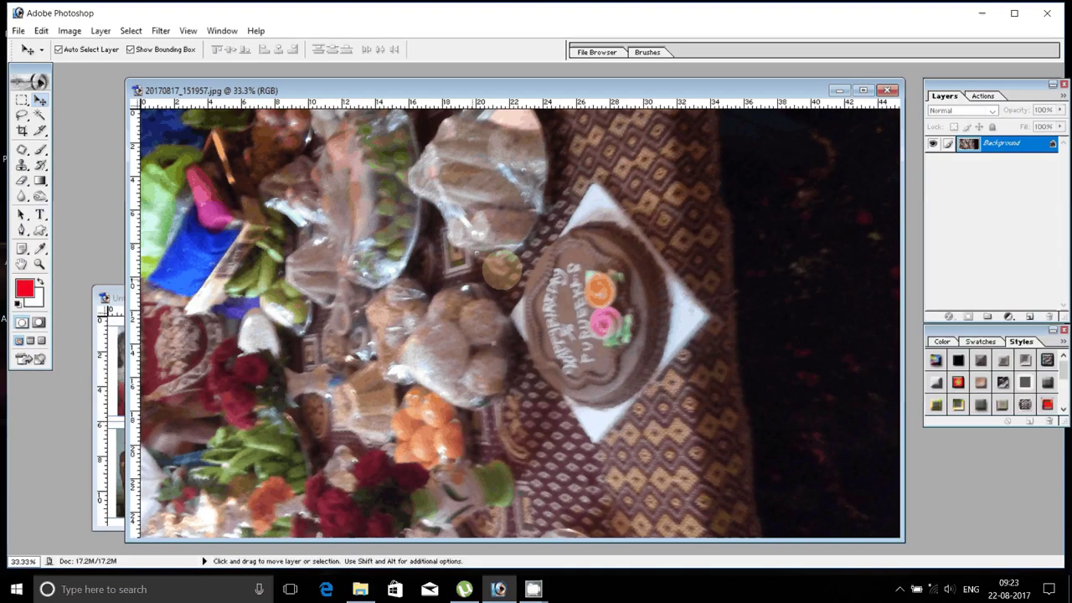
click(69, 31)
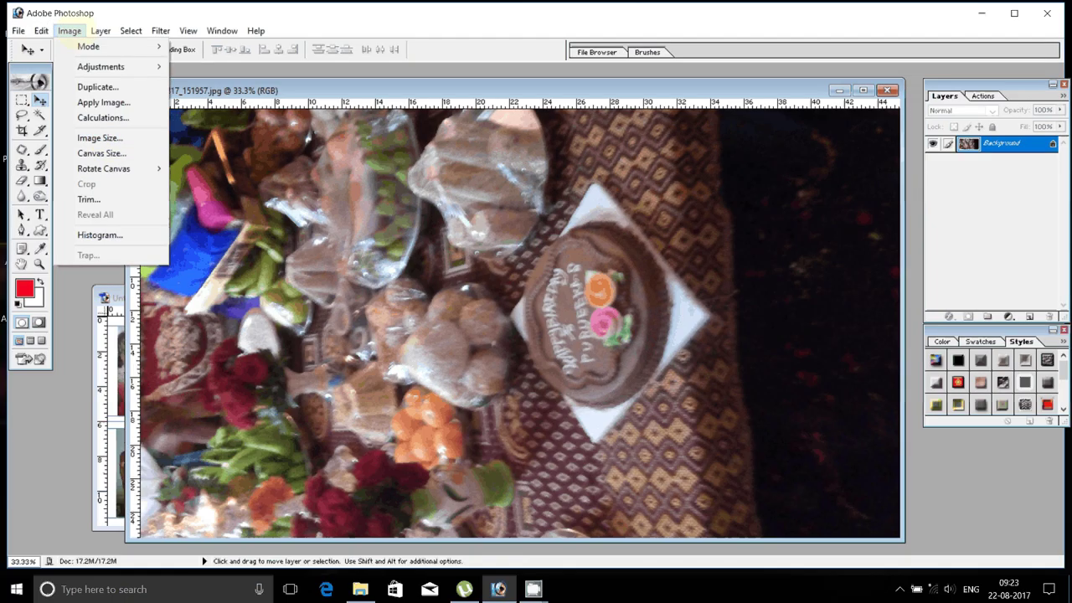
click(202, 183)
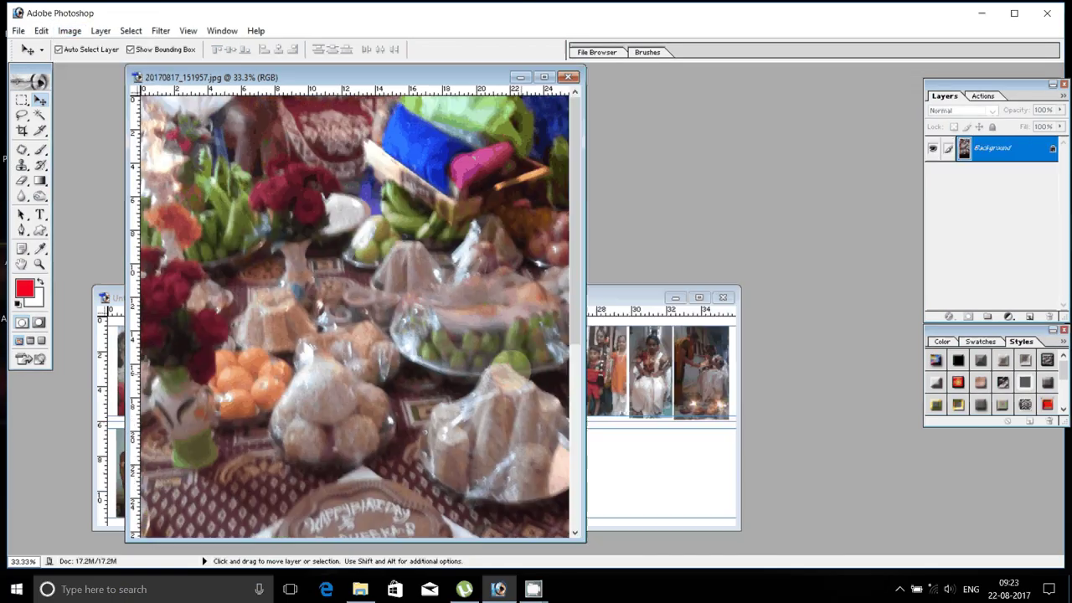
mouse_move(356, 319)
mouse_down()
mouse_move(530, 455)
mouse_move(502, 453)
mouse_up()
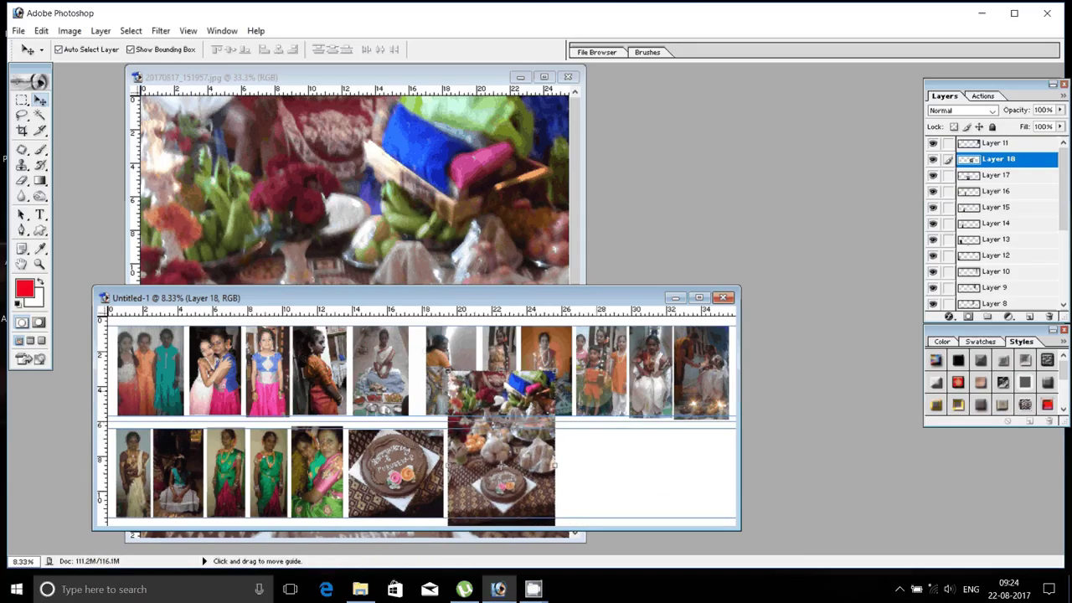
key(ctrl+t)
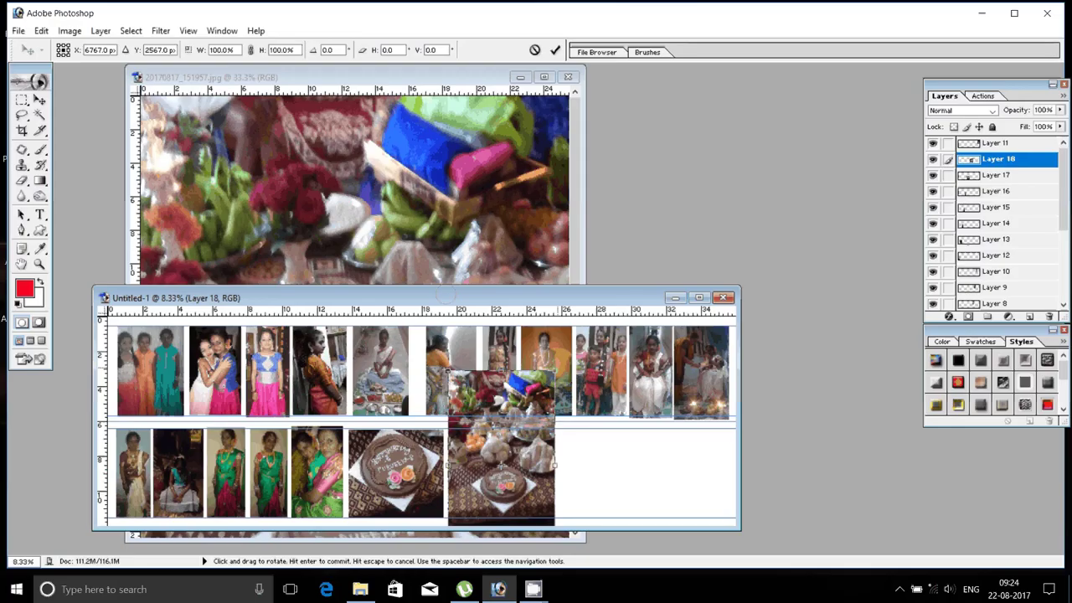
drag(555, 369, 557, 444)
click(554, 49)
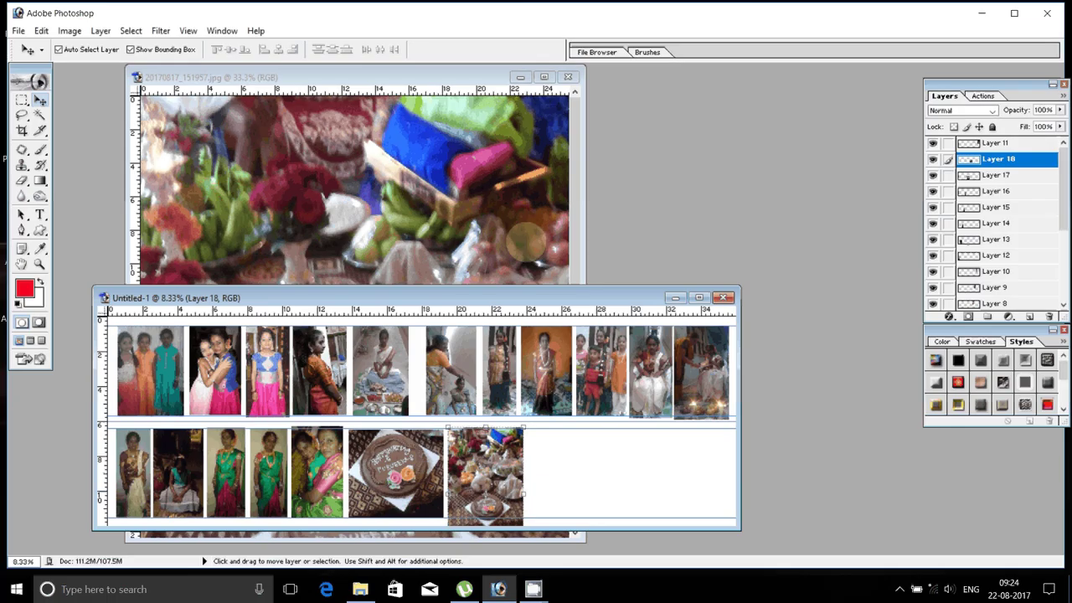
- Close the source photo without saving and bring up the photo folder
click(526, 243)
click(568, 77)
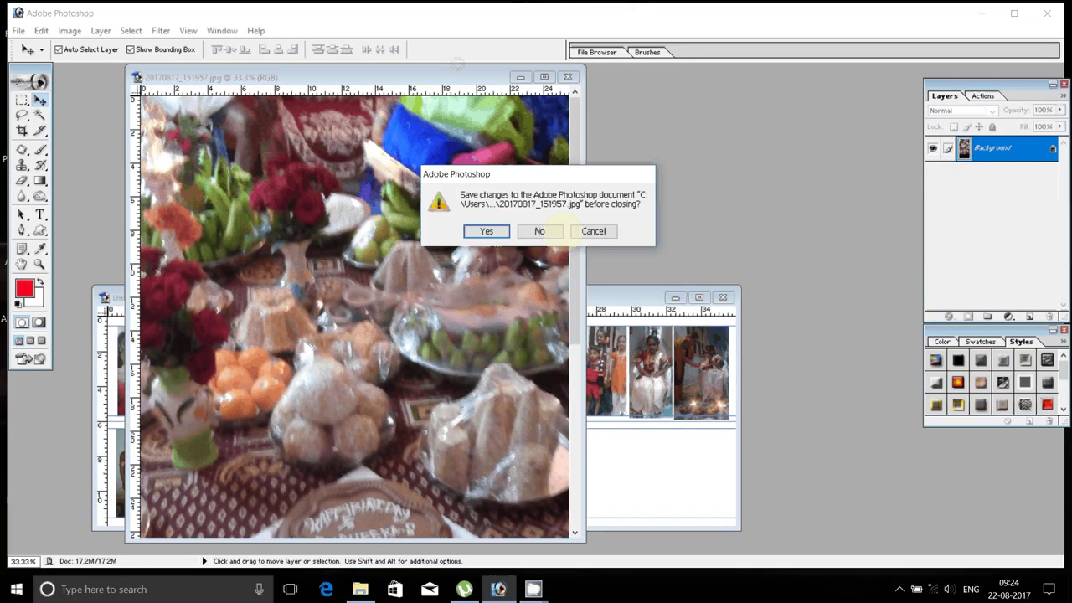
click(551, 231)
click(360, 589)
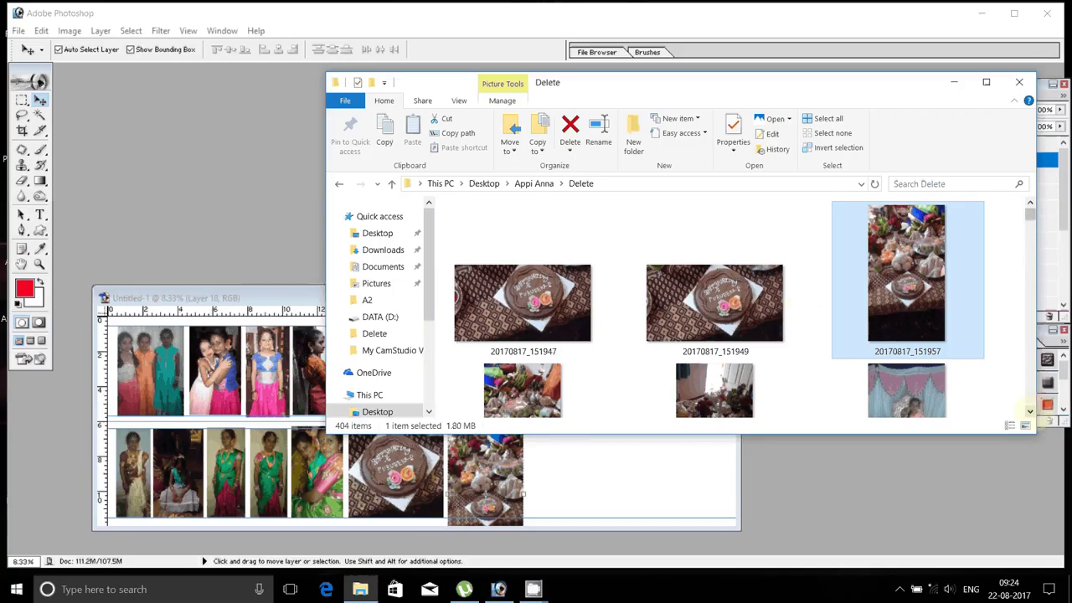
- Open photo 20170817_152005 in Photoshop, then close it again
click(1030, 412)
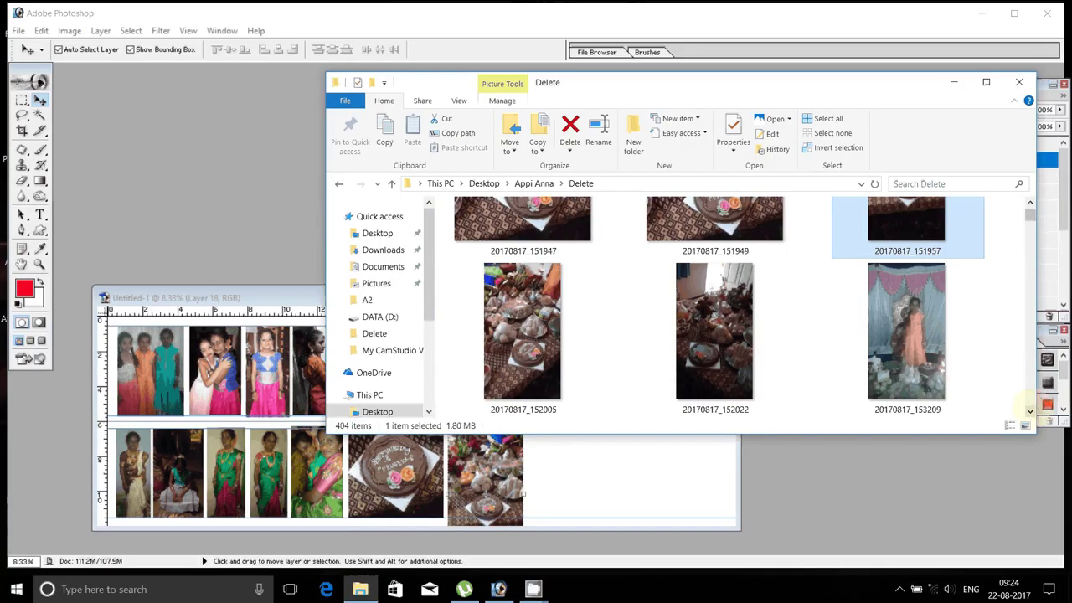
key(Right)
key(Return)
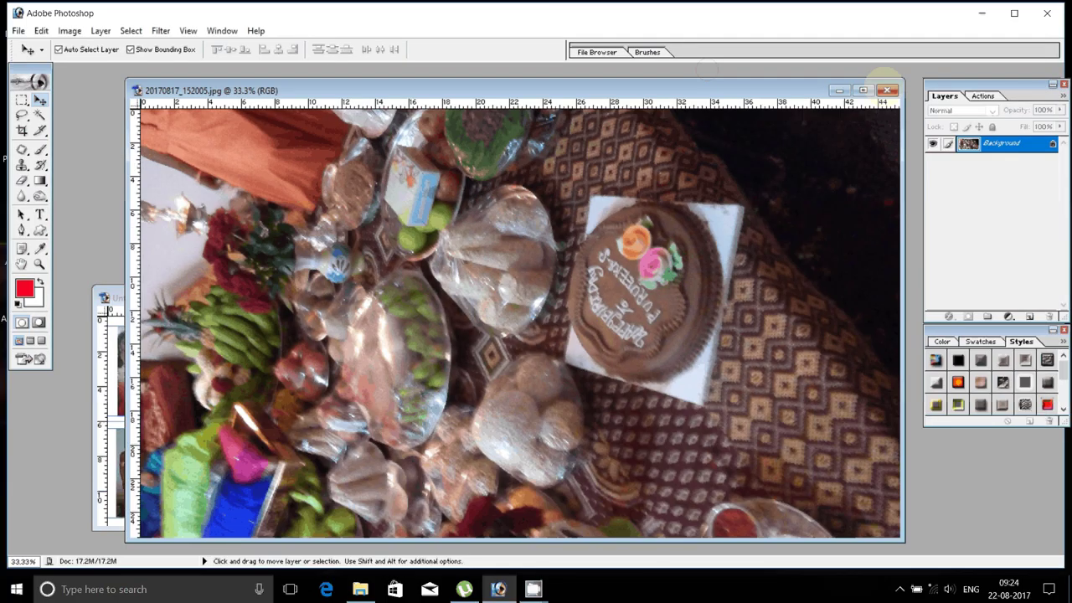
click(888, 89)
click(360, 589)
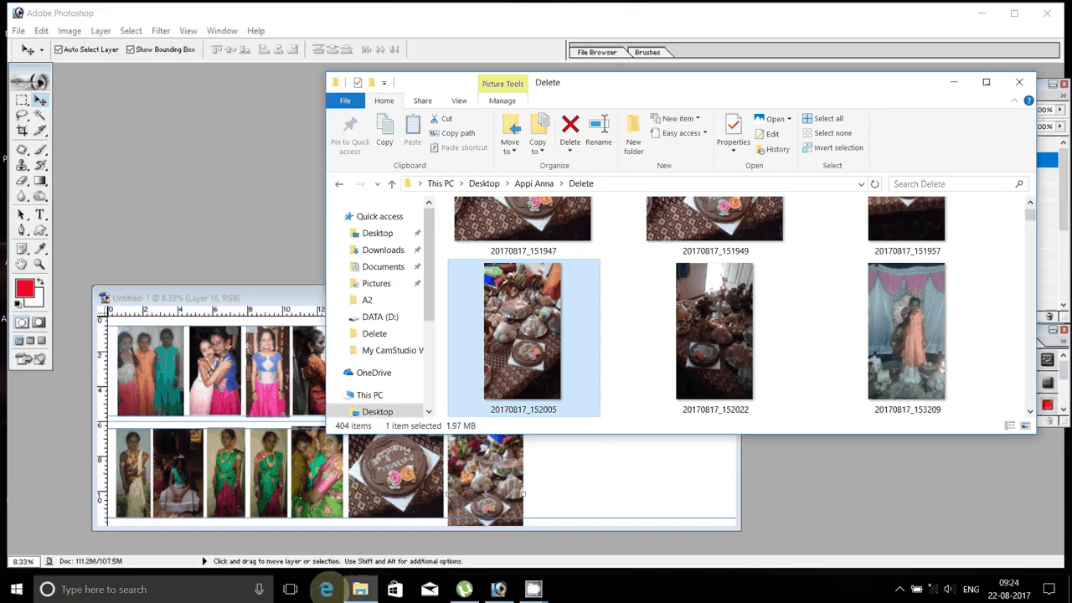
- Open 20170817_153209 and rotate it 90° clockwise, then close it without saving
drag(905, 335, 826, 360)
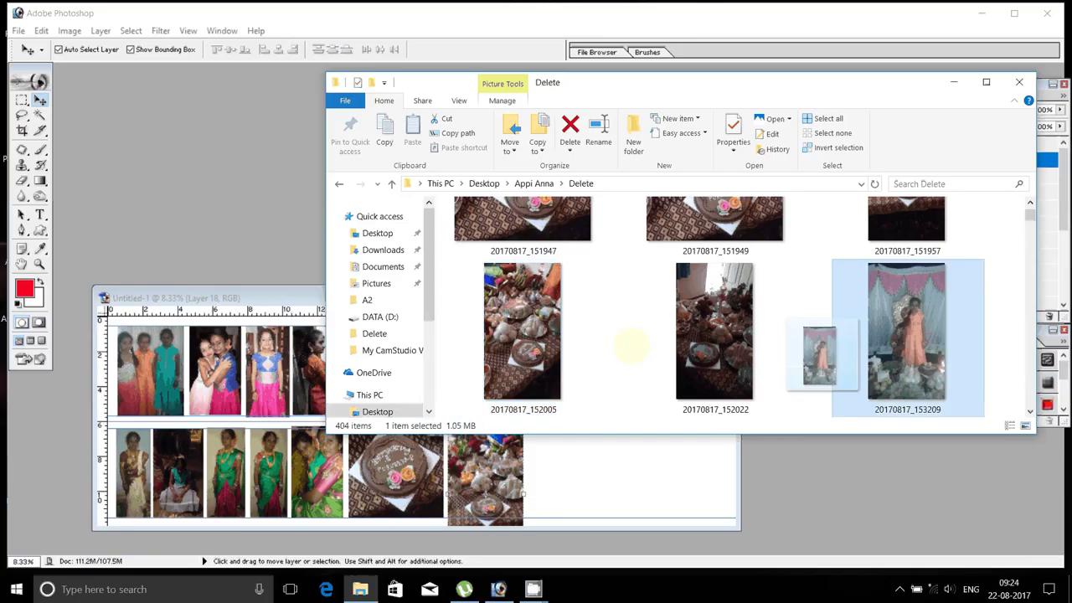
drag(633, 343, 155, 137)
click(70, 30)
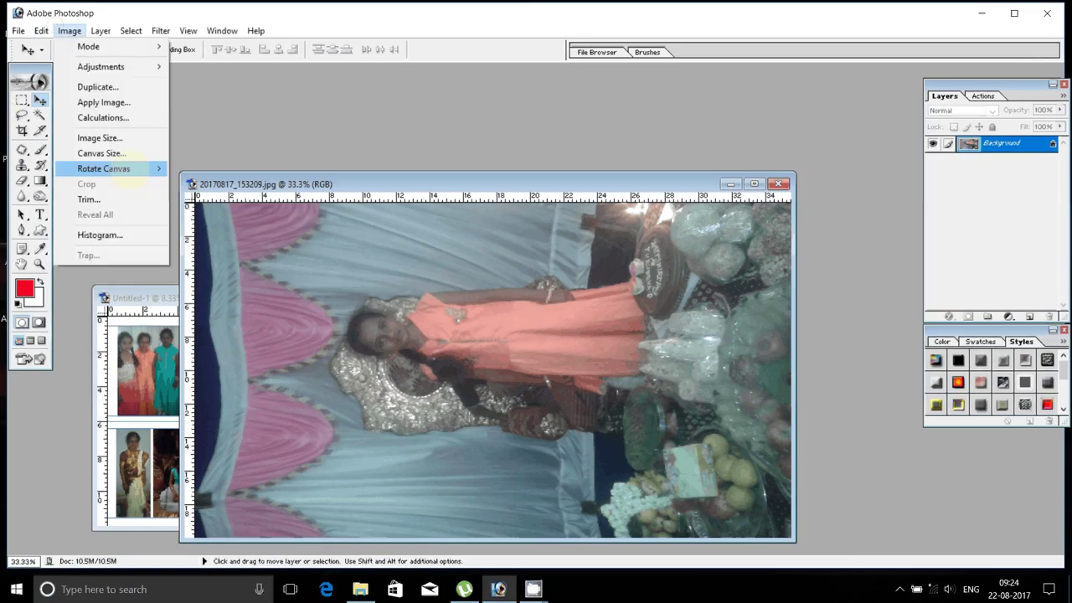
click(226, 184)
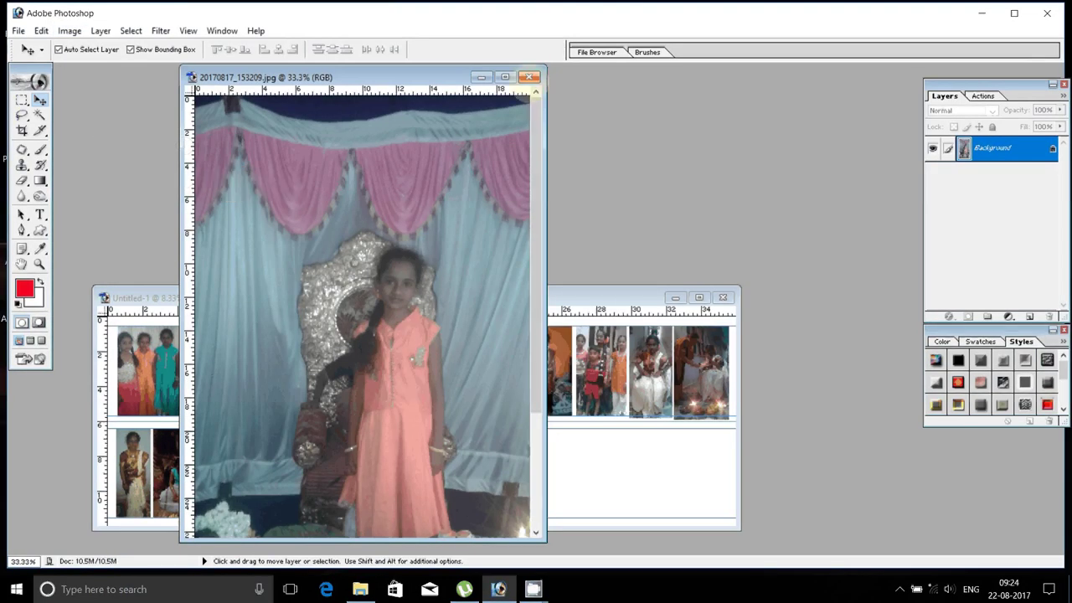
click(530, 76)
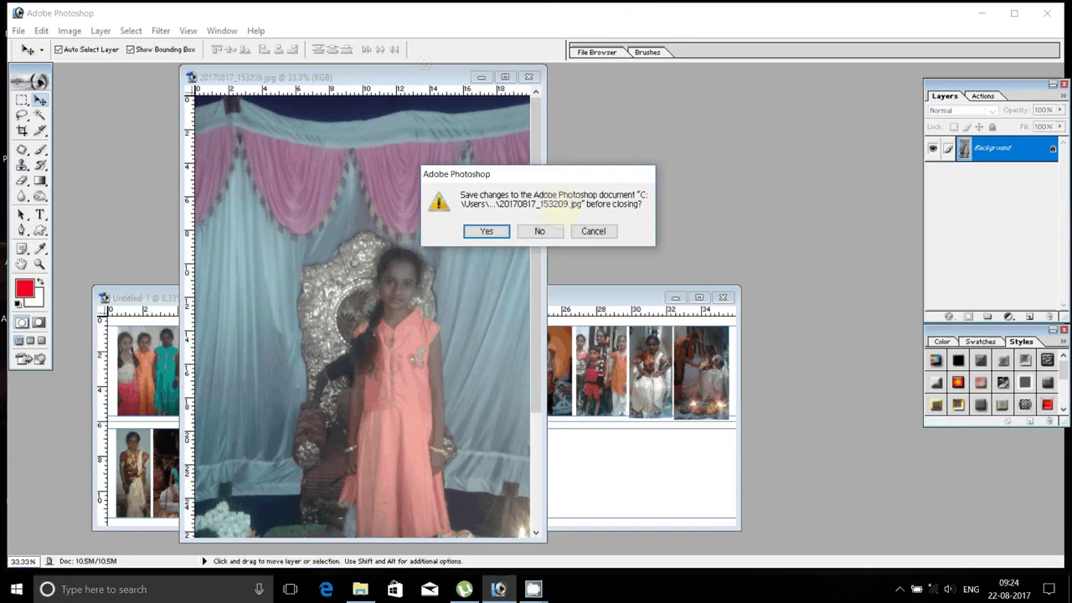
click(540, 230)
click(360, 589)
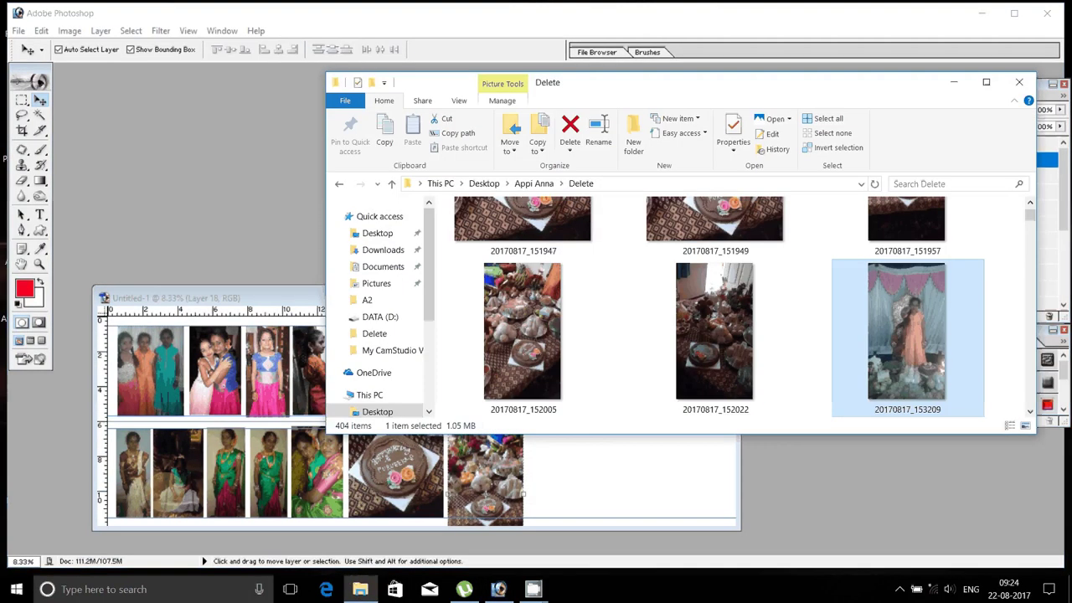
- Open 20170817_153238, rotate it 90° clockwise, and zoom out to see it whole
click(1029, 411)
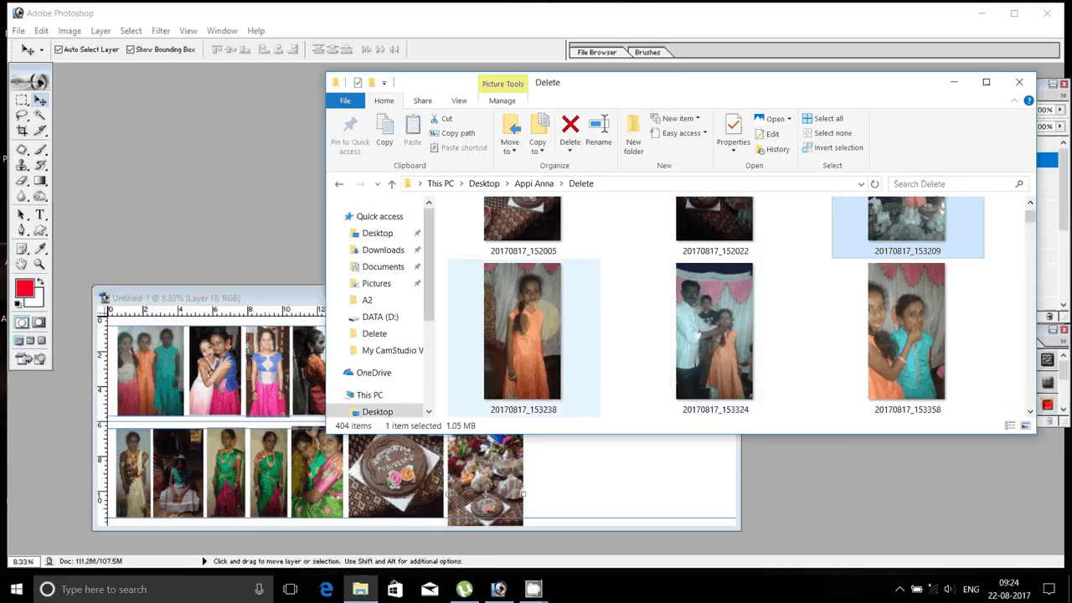
click(545, 318)
drag(218, 185, 174, 149)
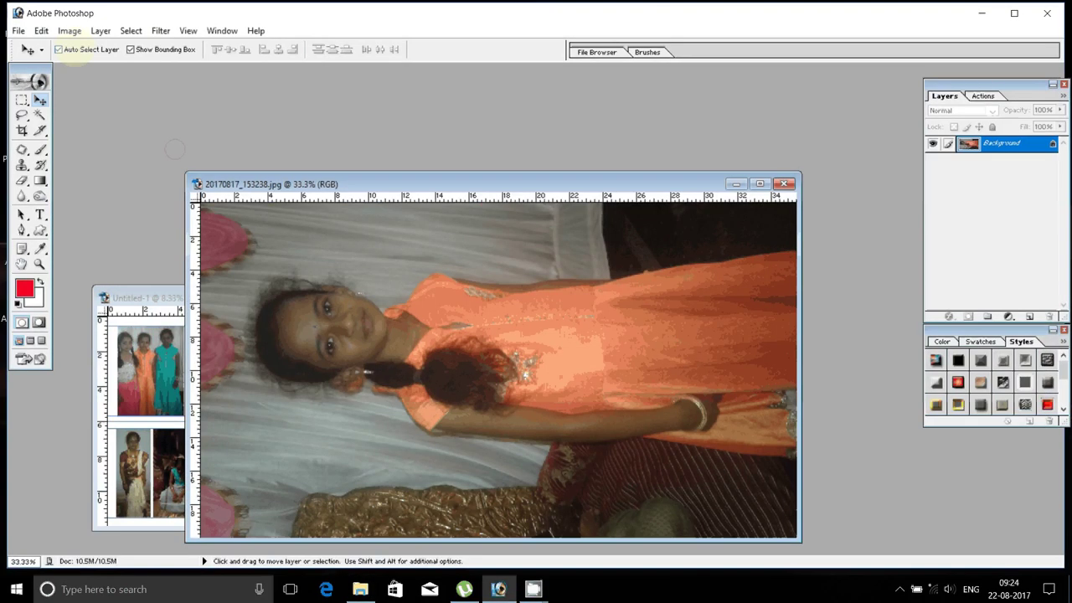
click(101, 30)
mouse_move(69, 30)
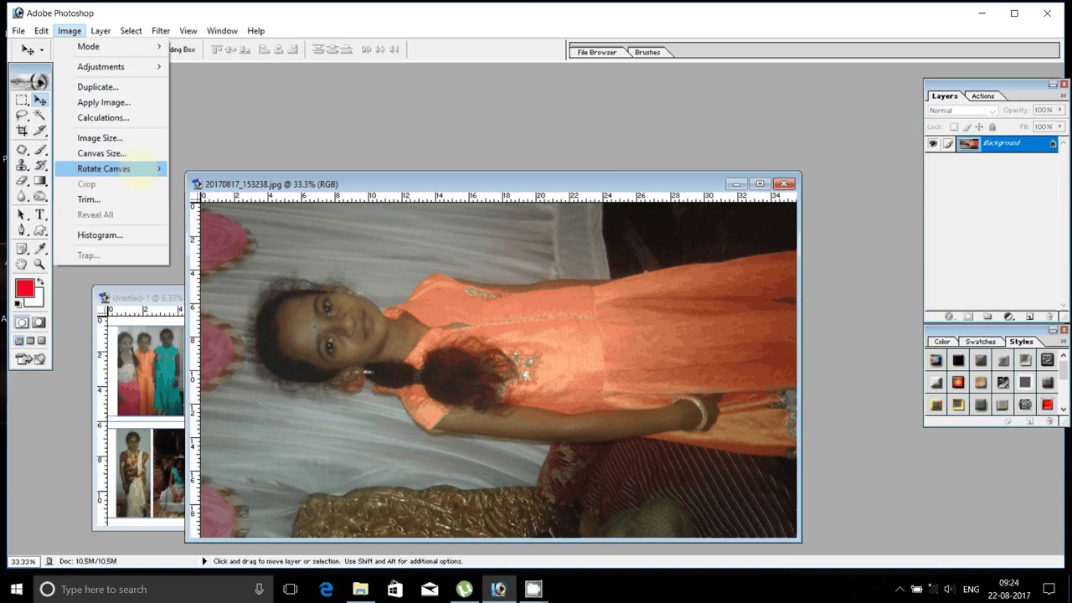
click(201, 185)
key(ctrl+minus)
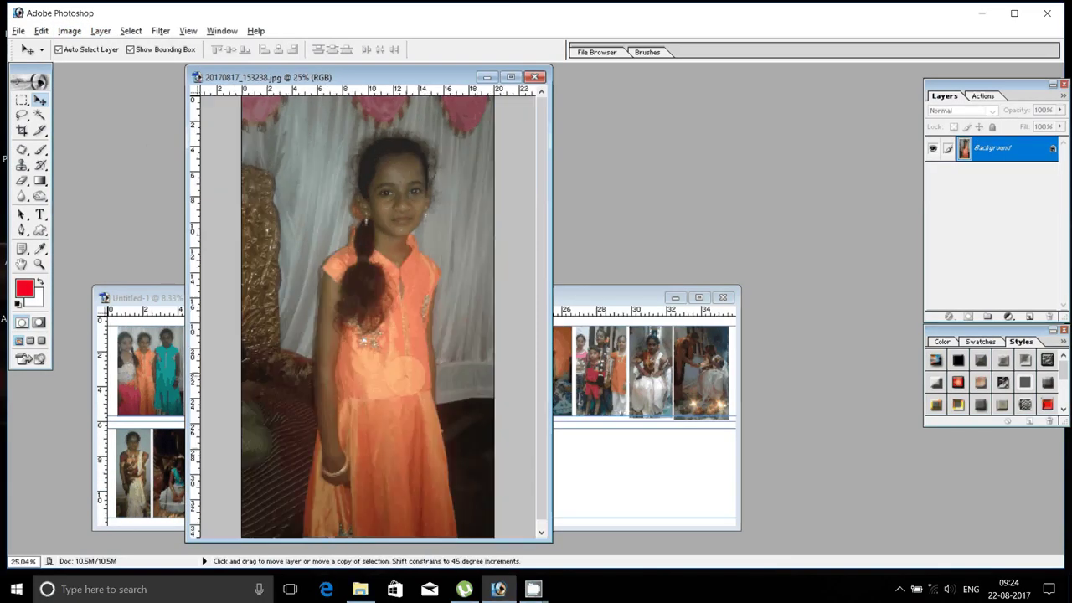
key(ctrl+minus)
- Copy the girl in the orange dress into the second row, scaled about 68%
key(m)
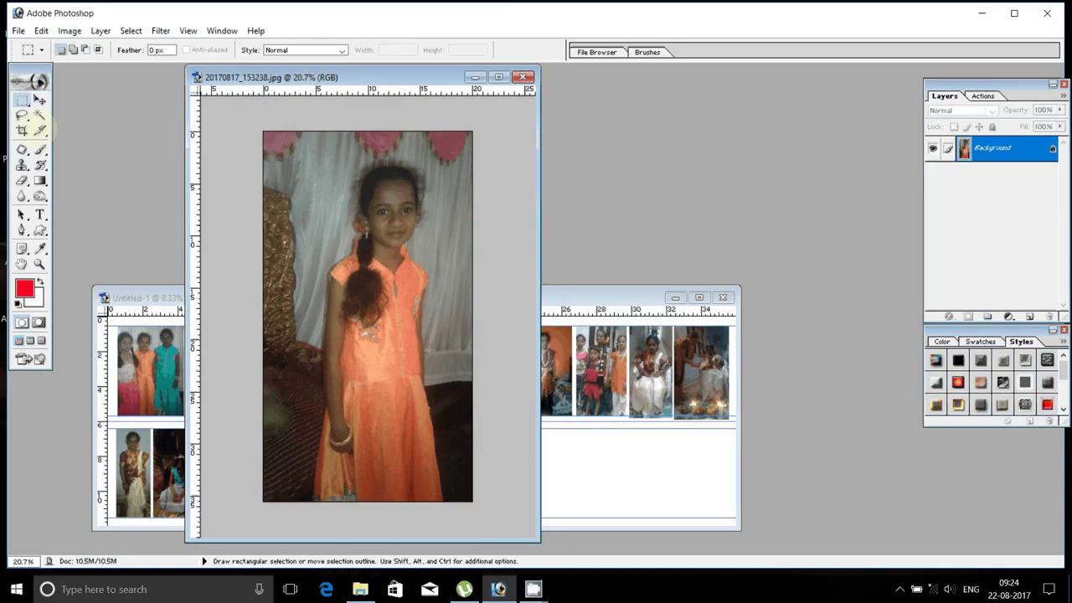
mouse_move(301, 163)
mouse_down()
mouse_move(426, 512)
mouse_move(449, 502)
mouse_up()
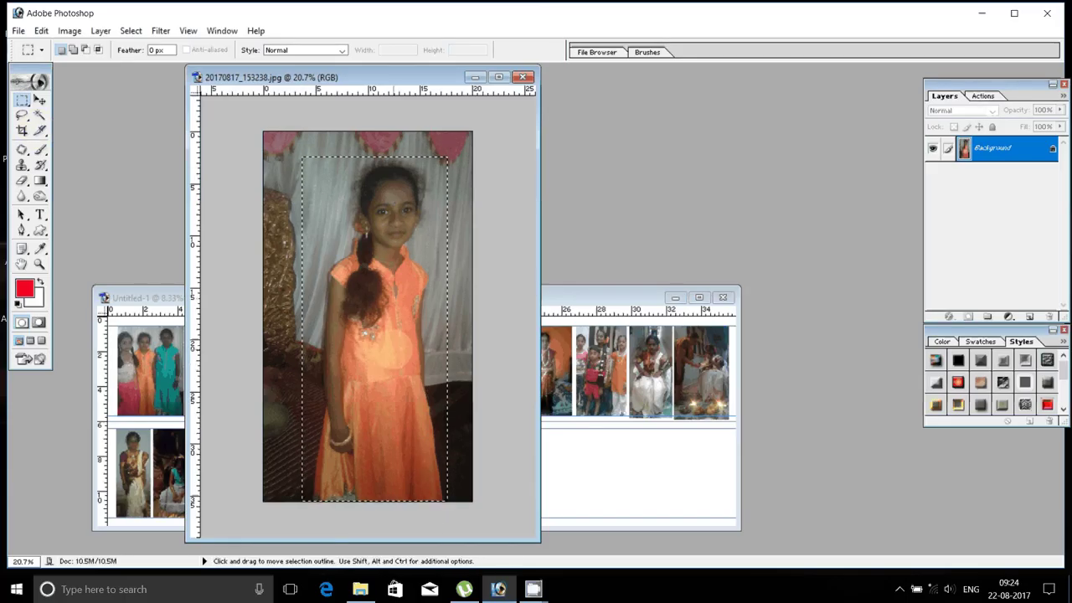
key(v)
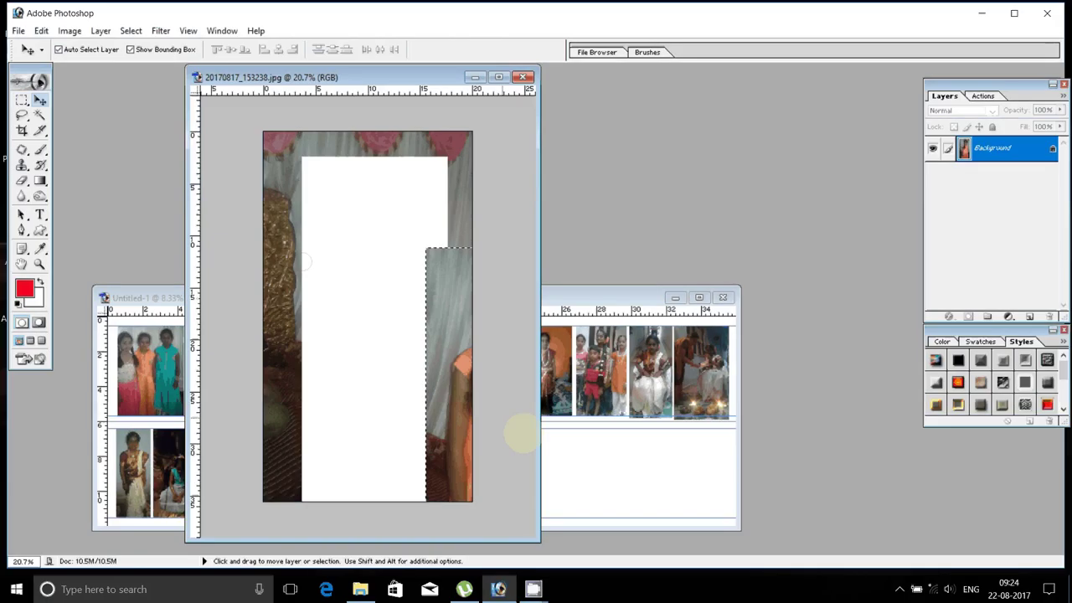
mouse_move(381, 348)
mouse_down()
mouse_move(549, 469)
mouse_move(553, 448)
mouse_up()
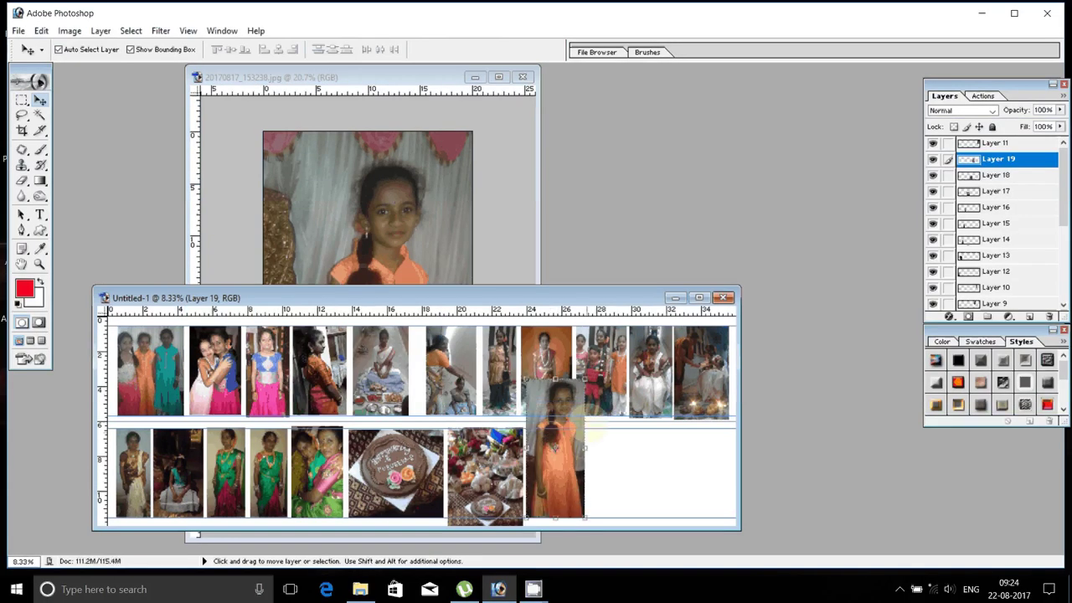
key(shift)
drag(585, 380, 593, 442)
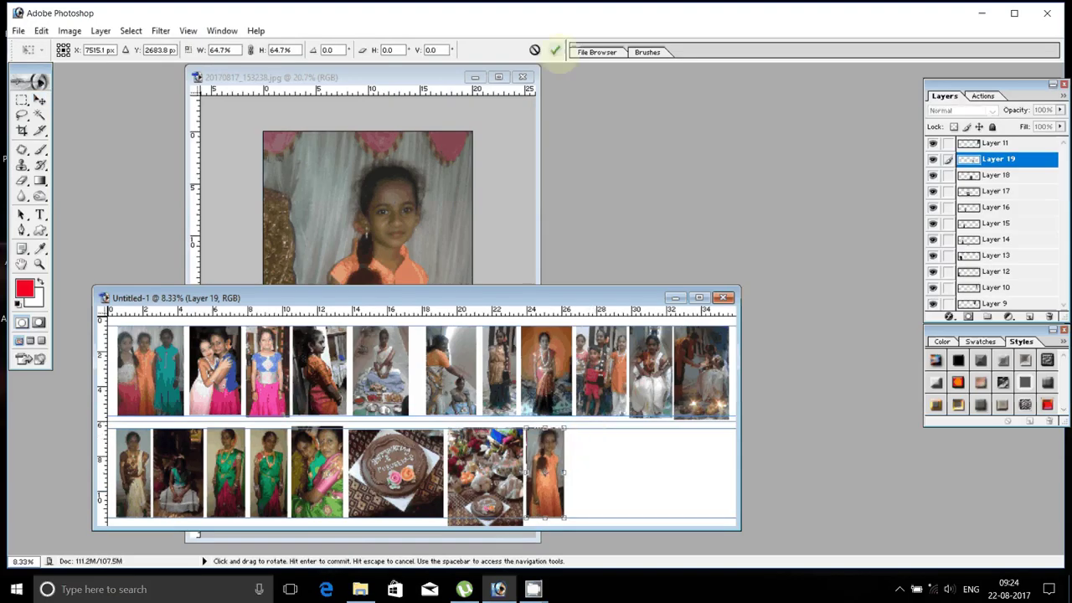
click(555, 50)
- Close the source photo without saving and bring up the photo folder
click(521, 87)
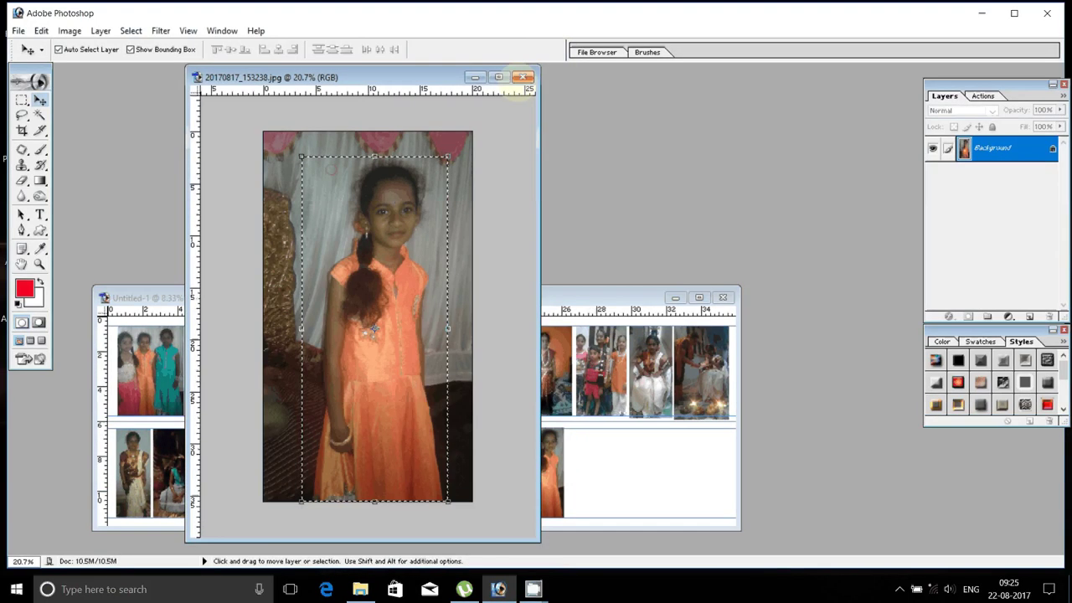
click(523, 78)
click(541, 231)
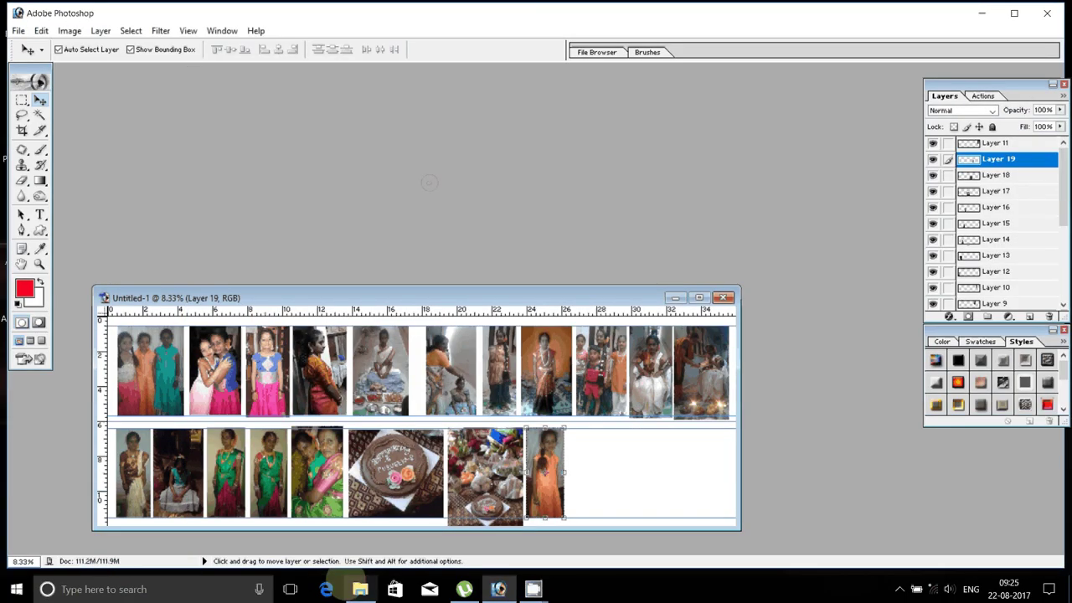
key(alt+Tab)
- Open photo 20170817_153324, rotate it upright to portrait, and copy a selected area into the collage
drag(715, 335, 132, 174)
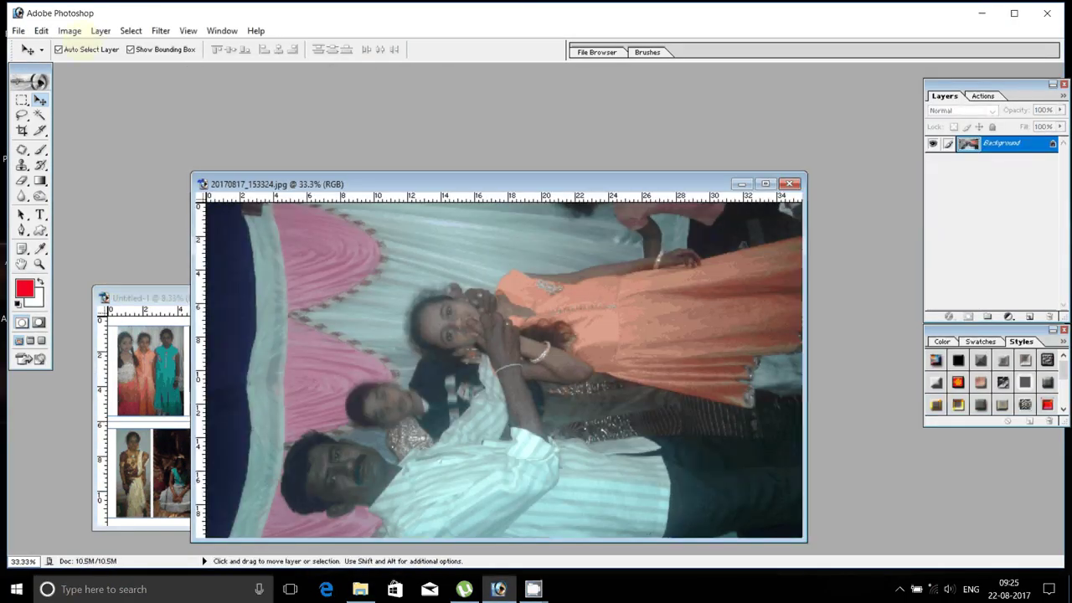
click(70, 30)
mouse_move(104, 168)
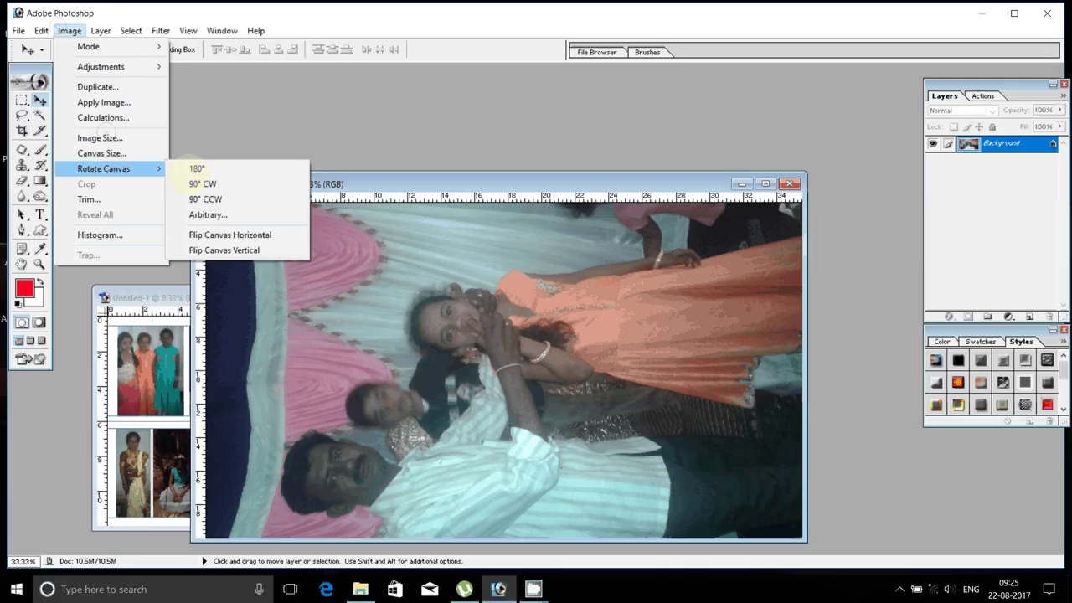
click(202, 184)
key(ctrl+minus)
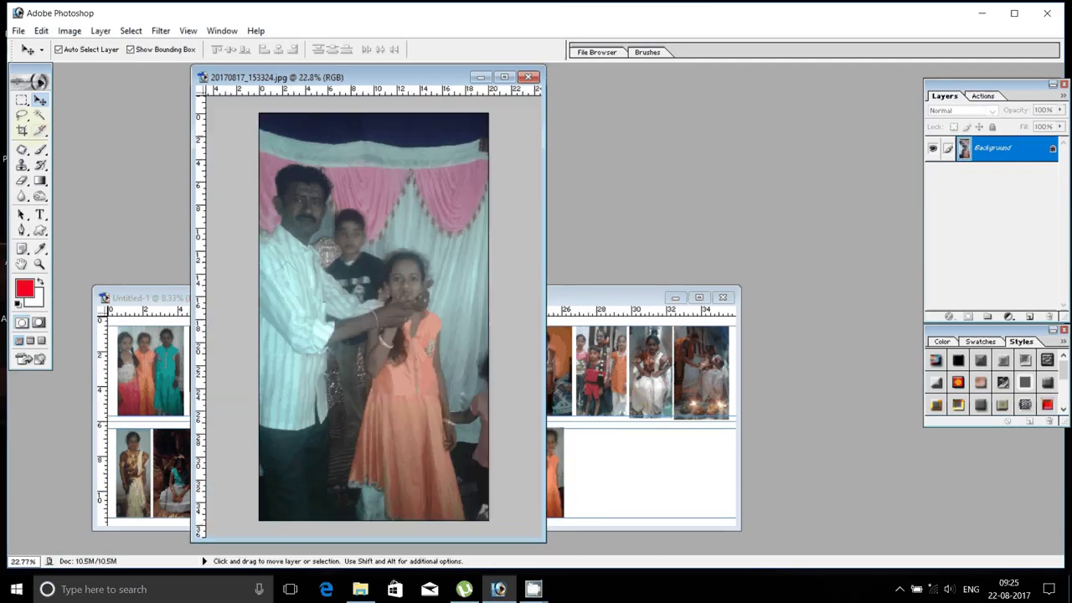
key(m)
mouse_move(219, 149)
mouse_down()
mouse_move(284, 277)
mouse_move(475, 516)
mouse_move(463, 520)
mouse_up()
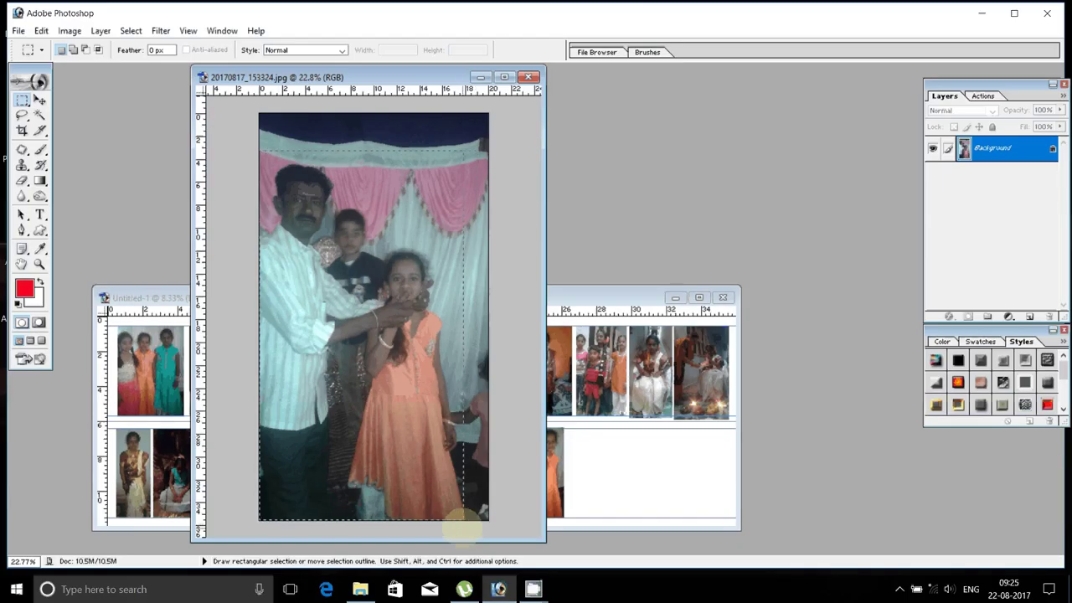
key(v)
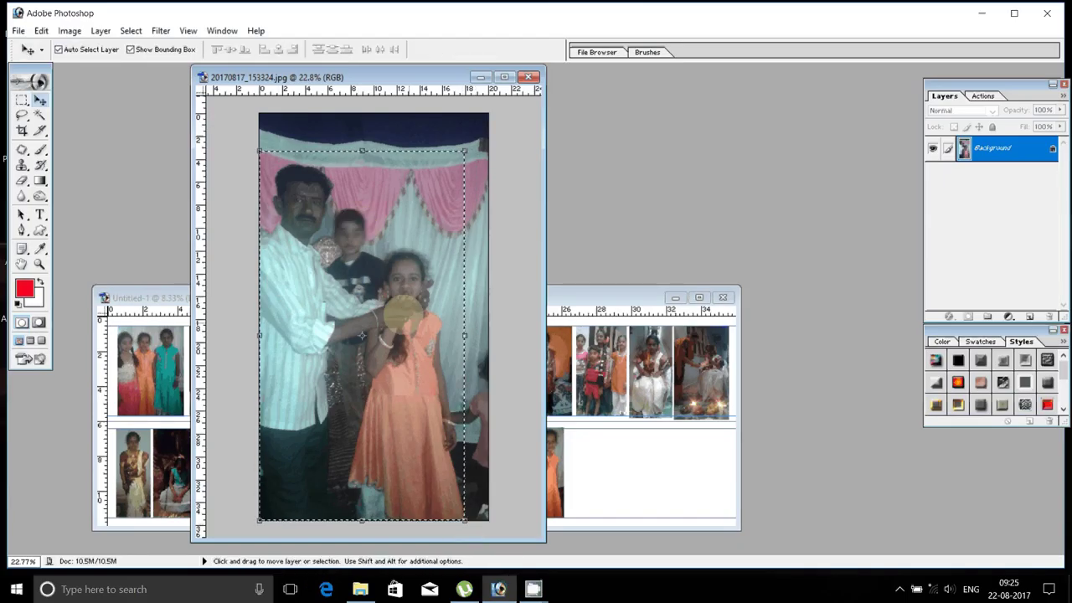
mouse_move(362, 335)
mouse_down()
mouse_move(633, 478)
mouse_move(607, 435)
mouse_up()
- Shrink the placed photo to fit the second row and close its source without saving
key(ctrl+t)
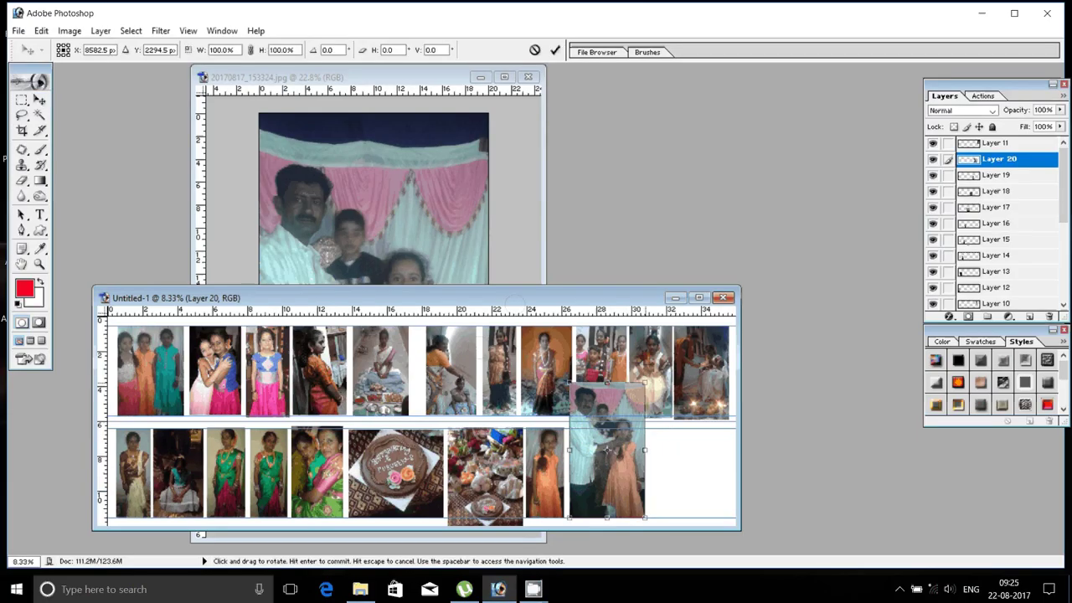
drag(644, 384, 638, 445)
click(554, 50)
click(308, 179)
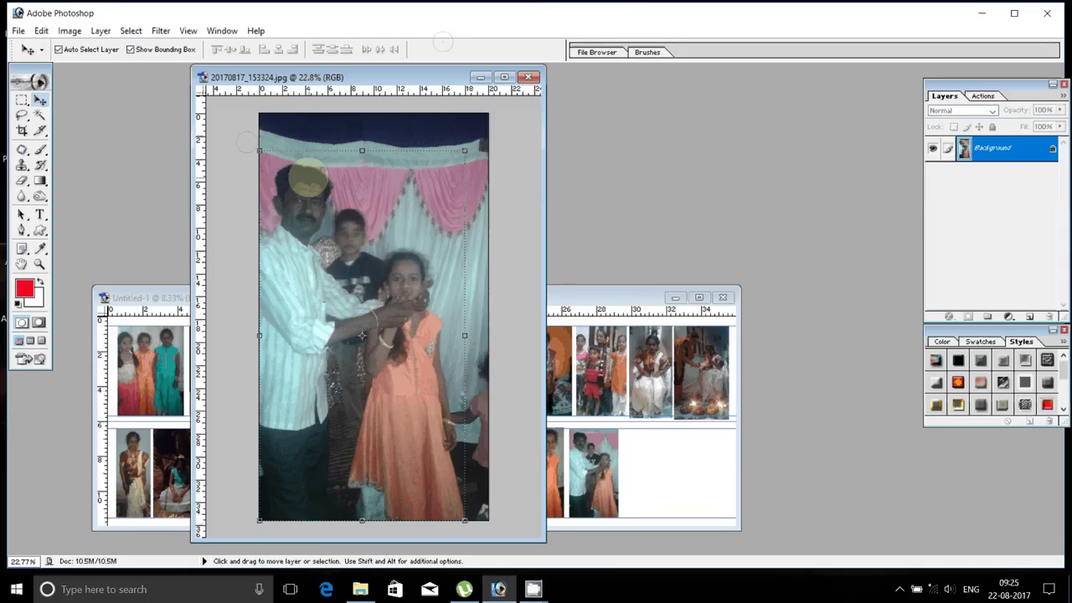
click(528, 76)
key(n)
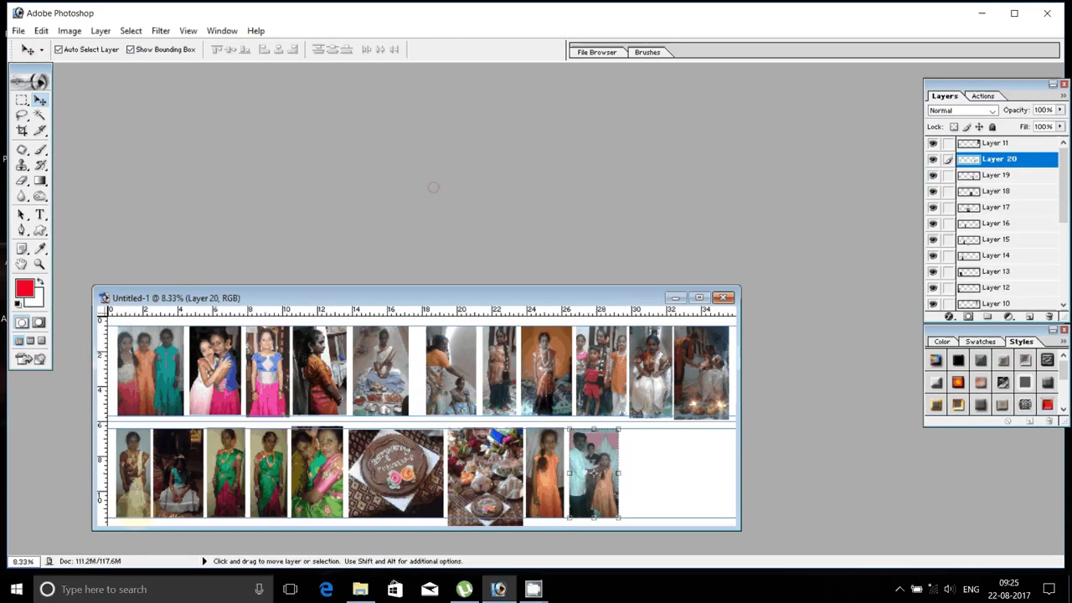
- Open photo 20170817_153358, rotate it 90° clockwise, and move a selected area into the collage
key(alt+Tab)
mouse_move(906, 336)
mouse_down()
mouse_move(318, 266)
mouse_move(268, 238)
mouse_up()
click(69, 30)
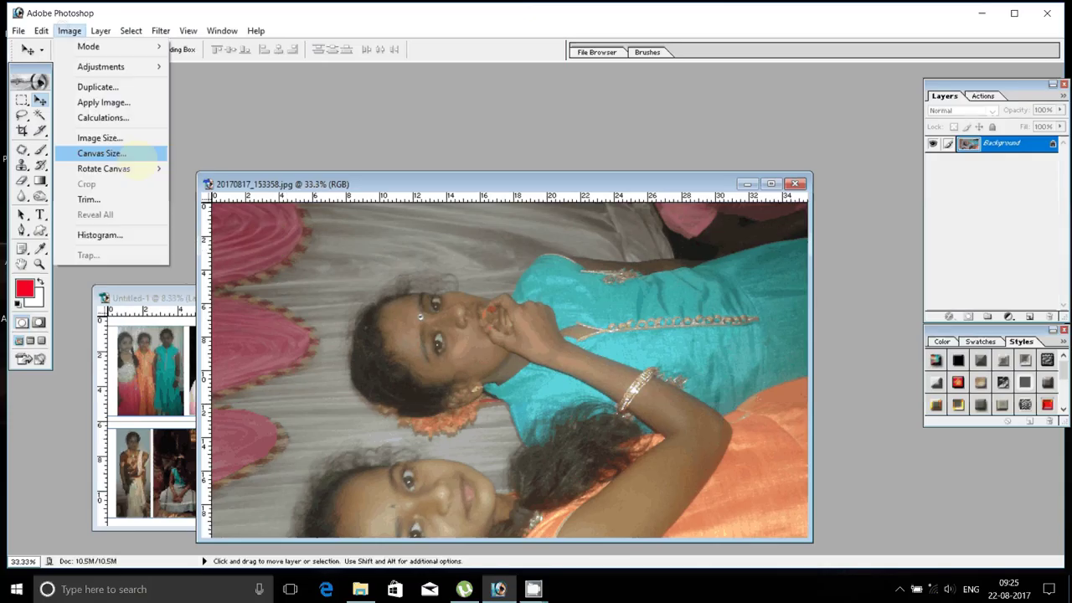
click(197, 183)
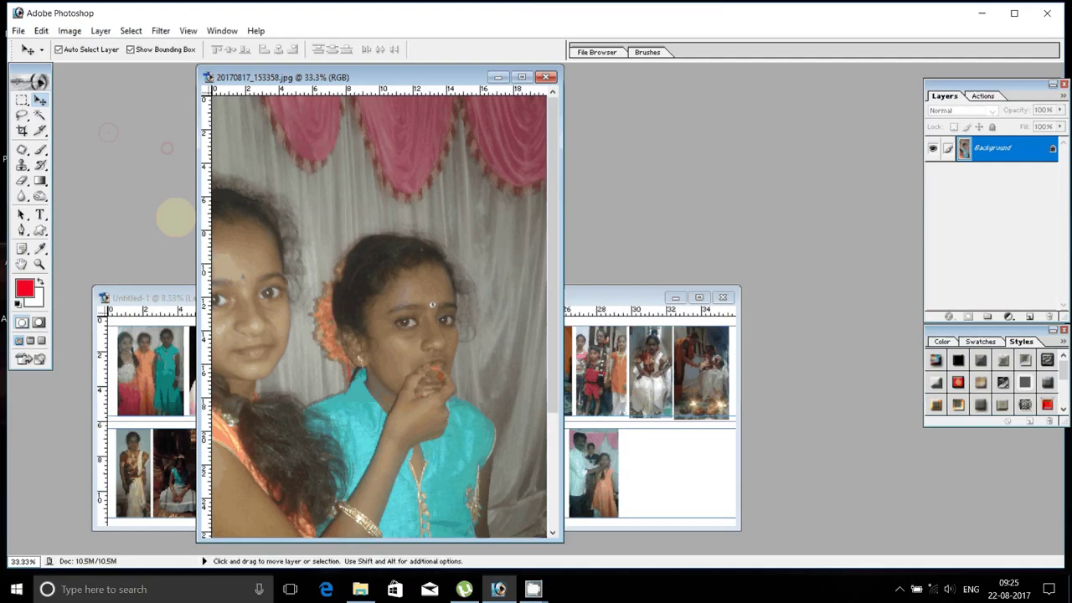
scroll(271, 285, down, 1)
scroll(272, 285, down, 1)
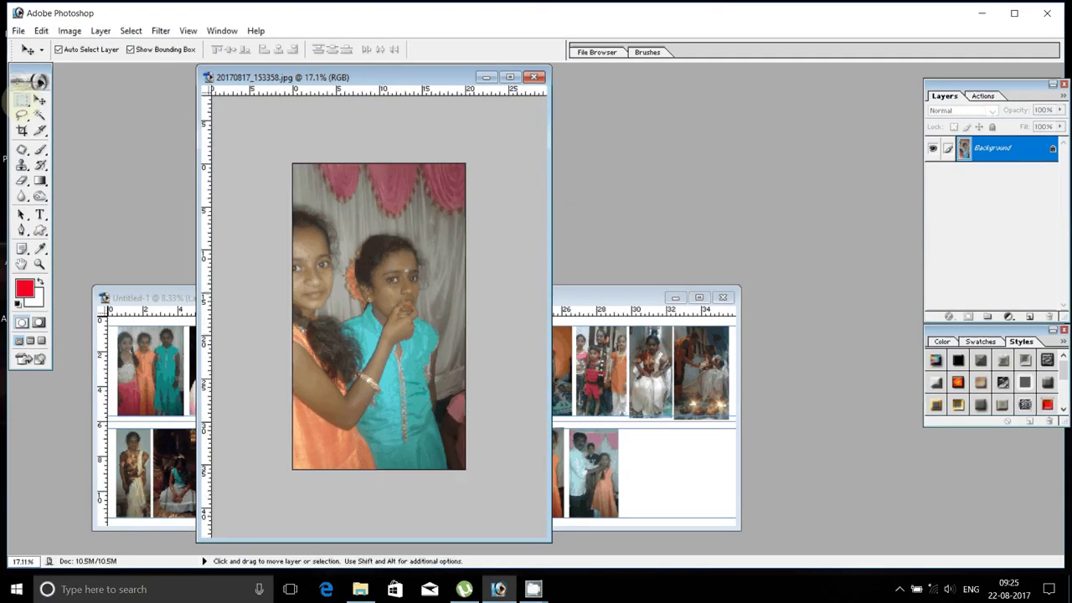
click(22, 99)
drag(287, 192, 451, 528)
key(v)
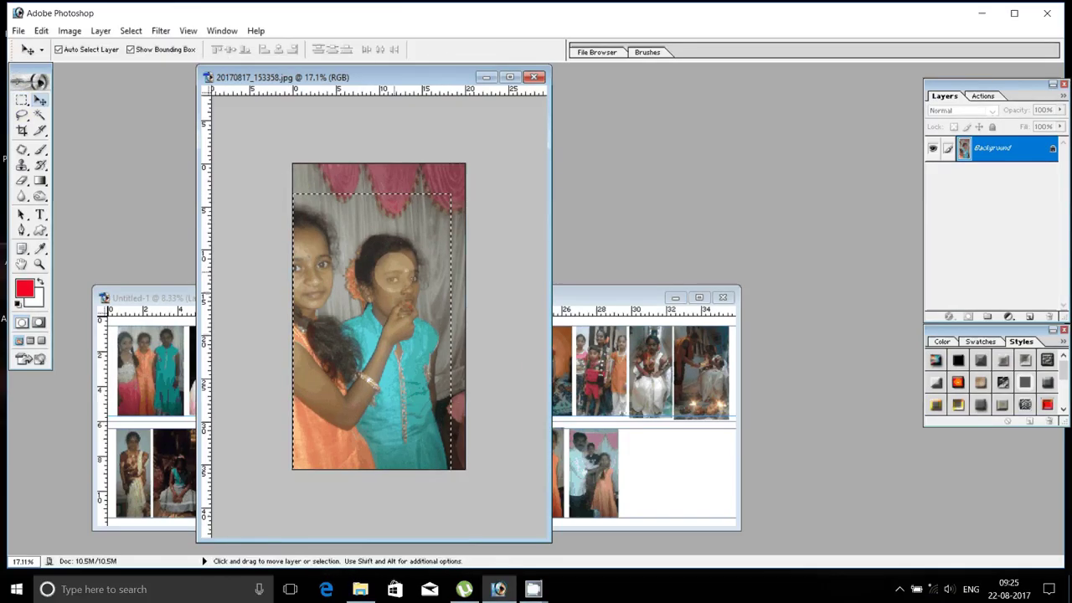
drag(376, 336, 660, 452)
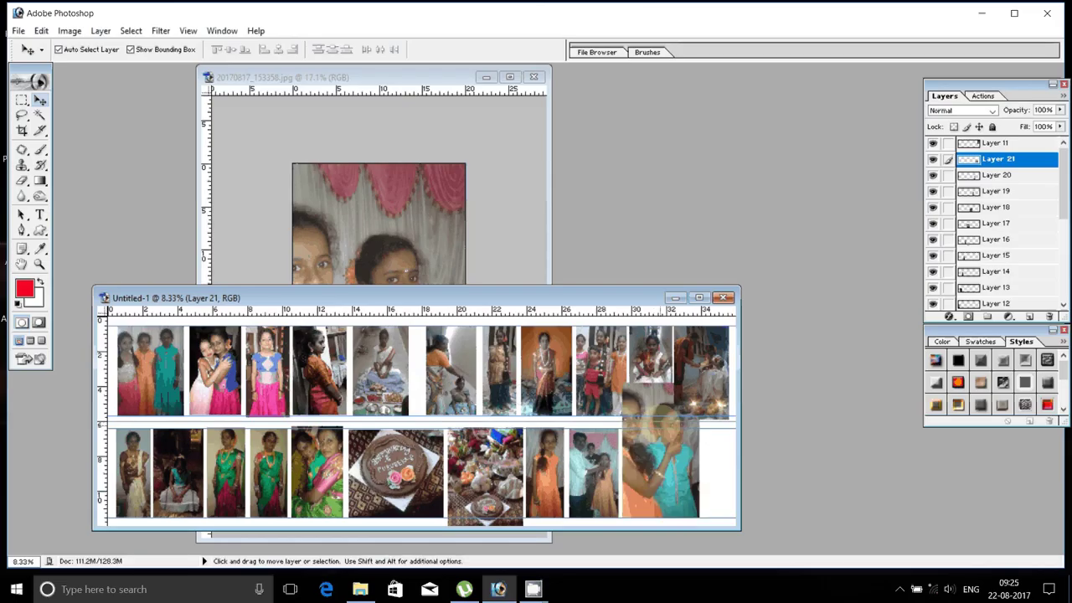
- Scale the two-girls photo to about 68% and close its source without saving
key(ctrl+t)
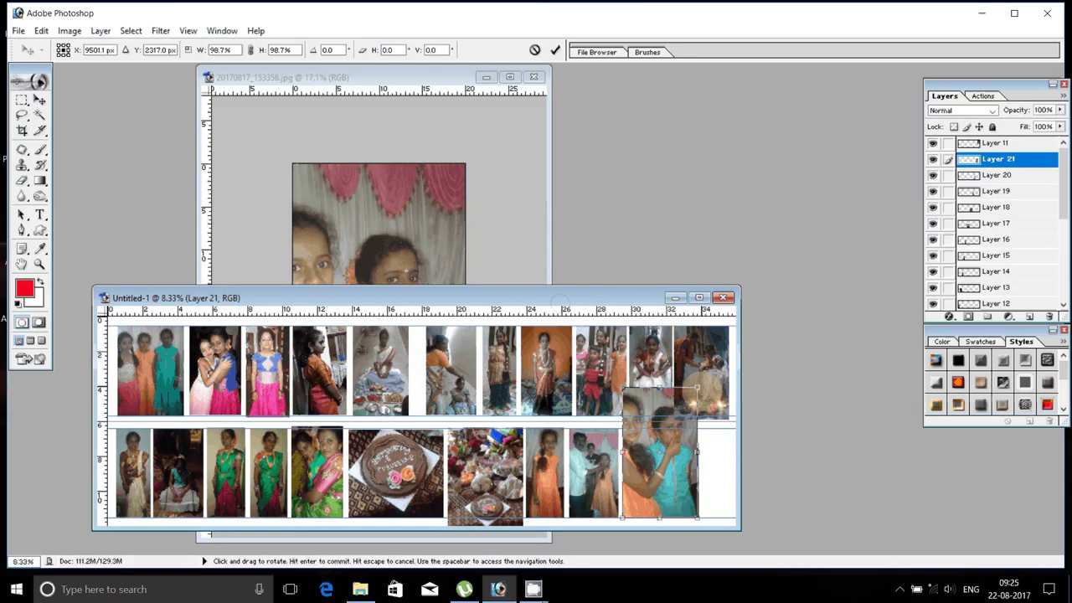
drag(697, 388, 675, 428)
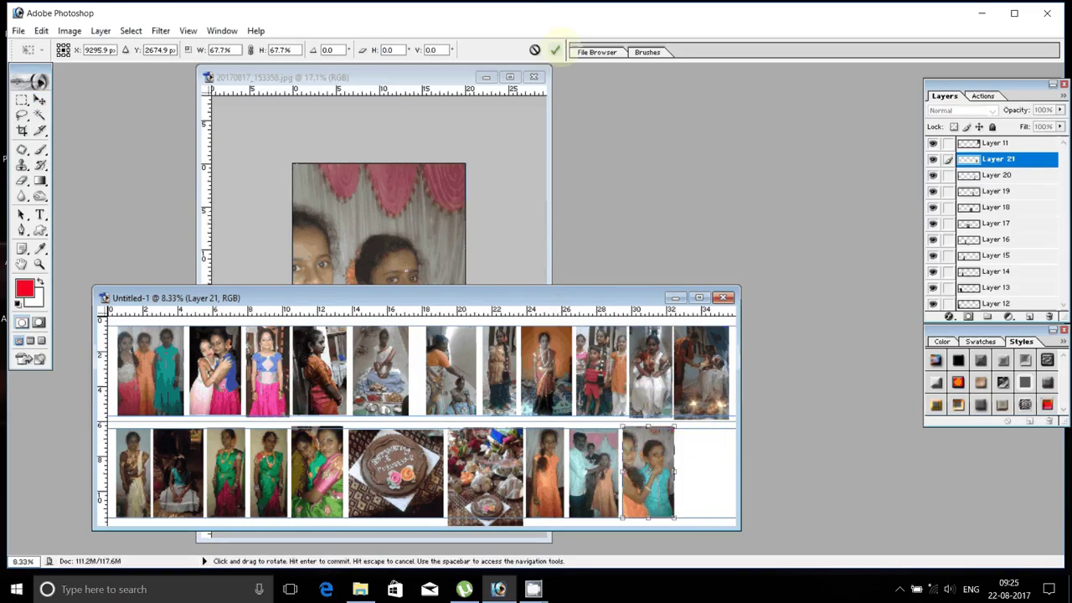
click(555, 49)
click(541, 72)
click(533, 76)
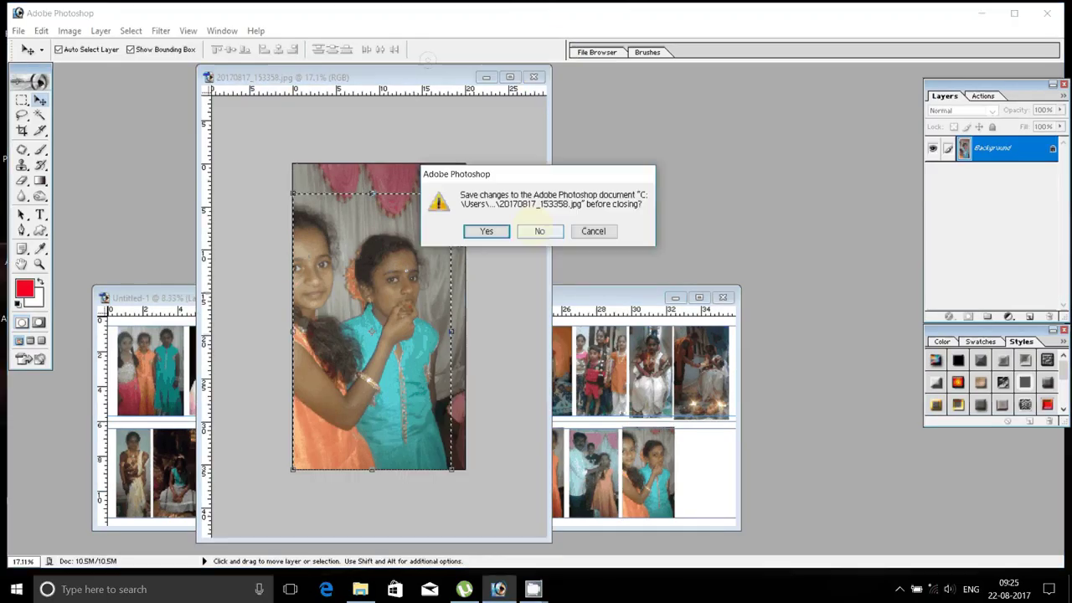
click(543, 230)
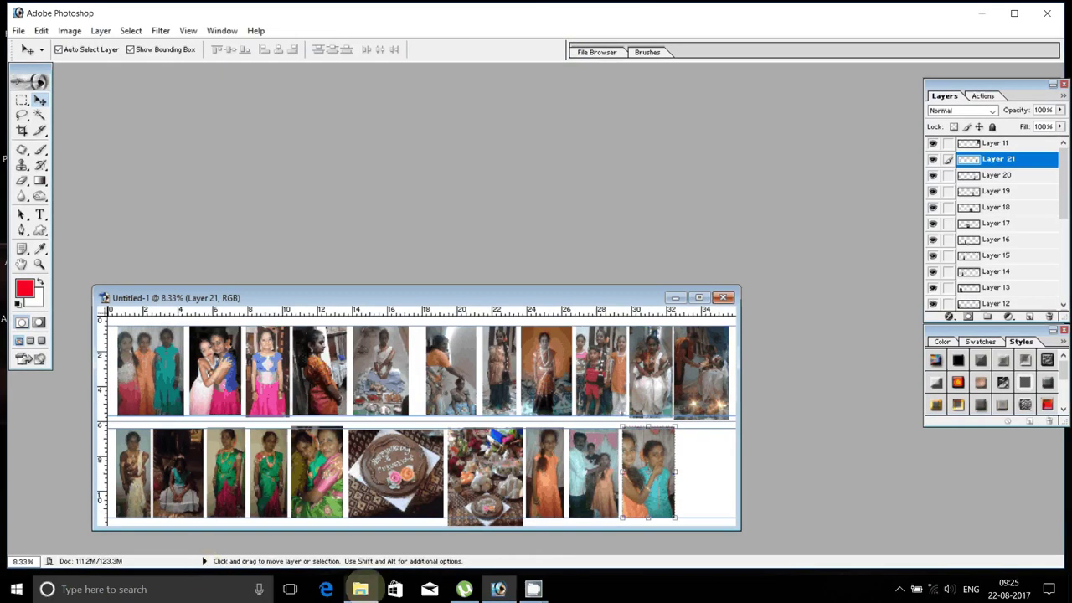
- Open photo 20170817_153420, rotate it to portrait, and bring it into the collage
click(360, 589)
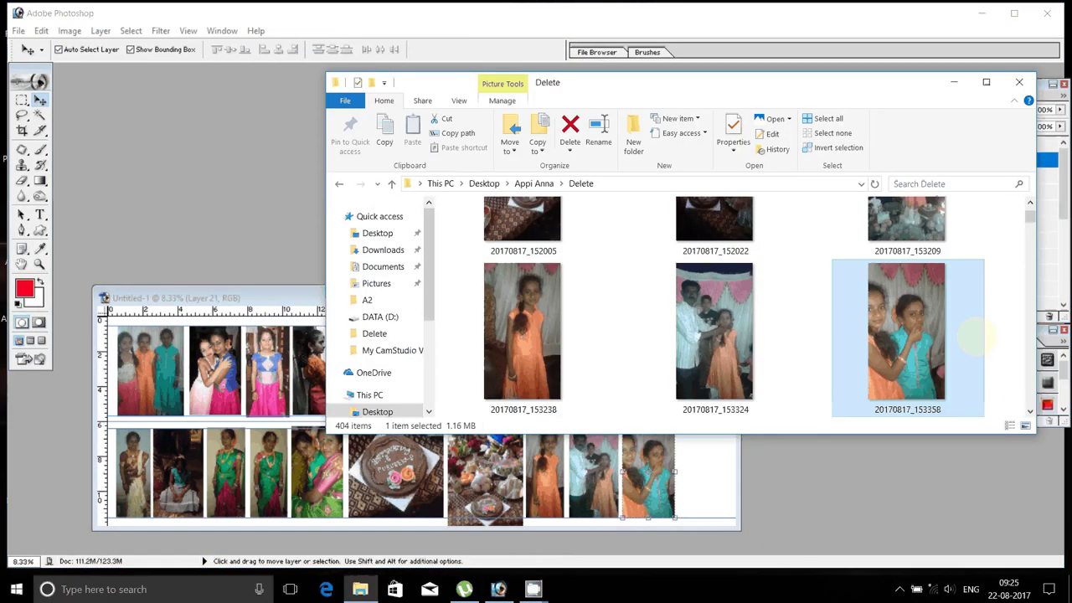
scroll(715, 335, down, 2)
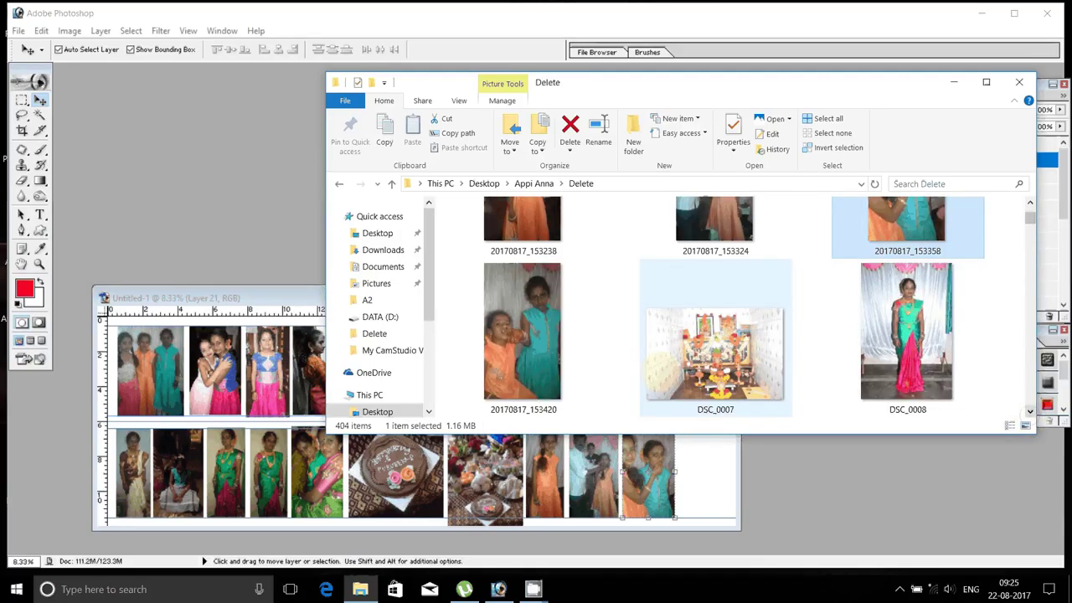
click(522, 335)
drag(176, 177, 141, 143)
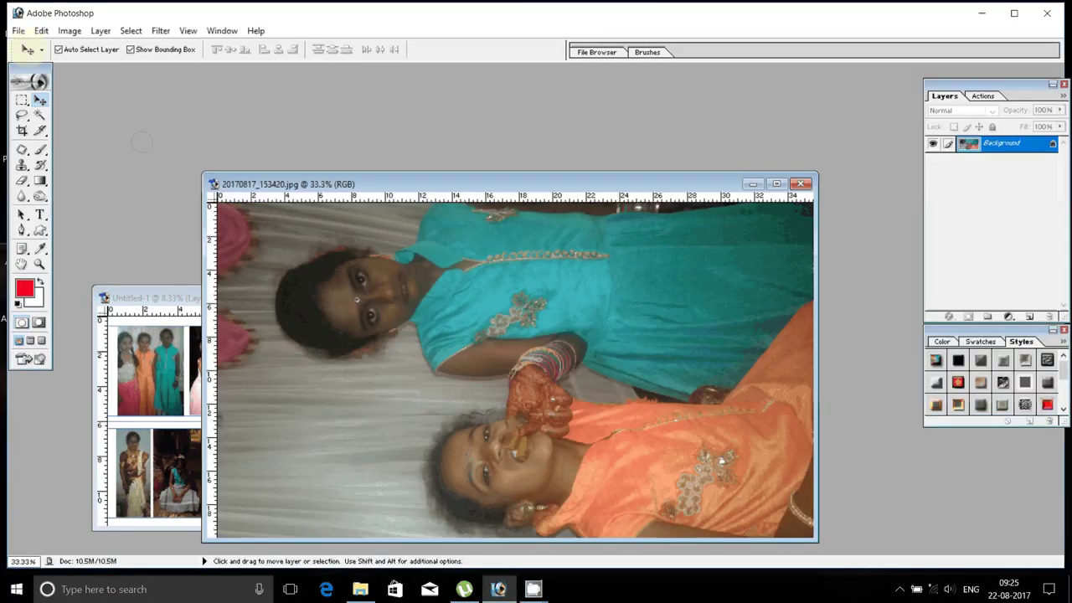
click(69, 30)
click(205, 182)
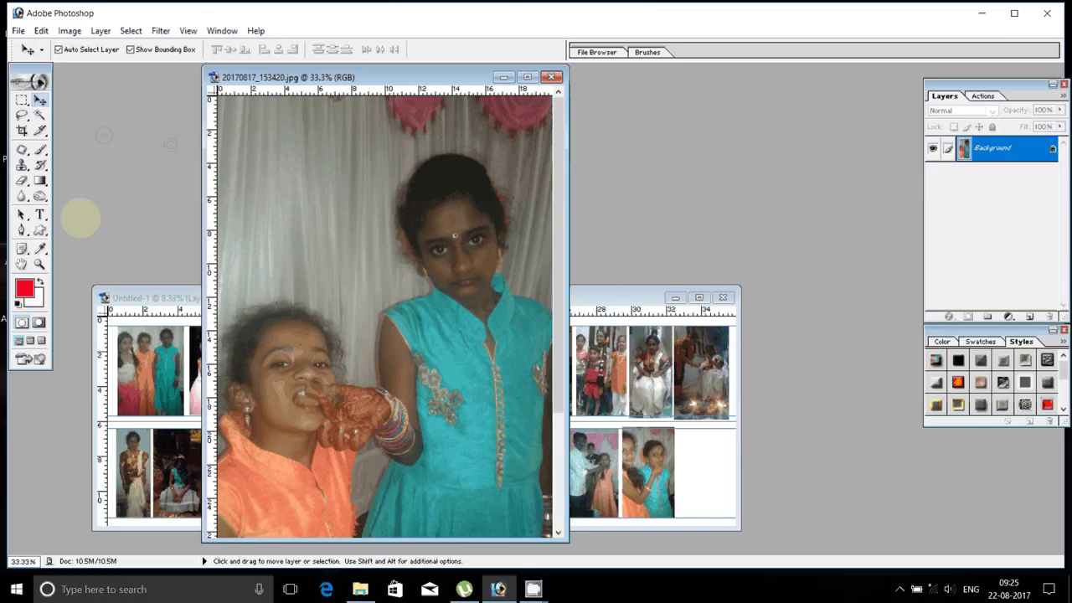
mouse_move(377, 335)
mouse_down()
mouse_move(666, 452)
mouse_move(708, 458)
mouse_move(704, 446)
mouse_up()
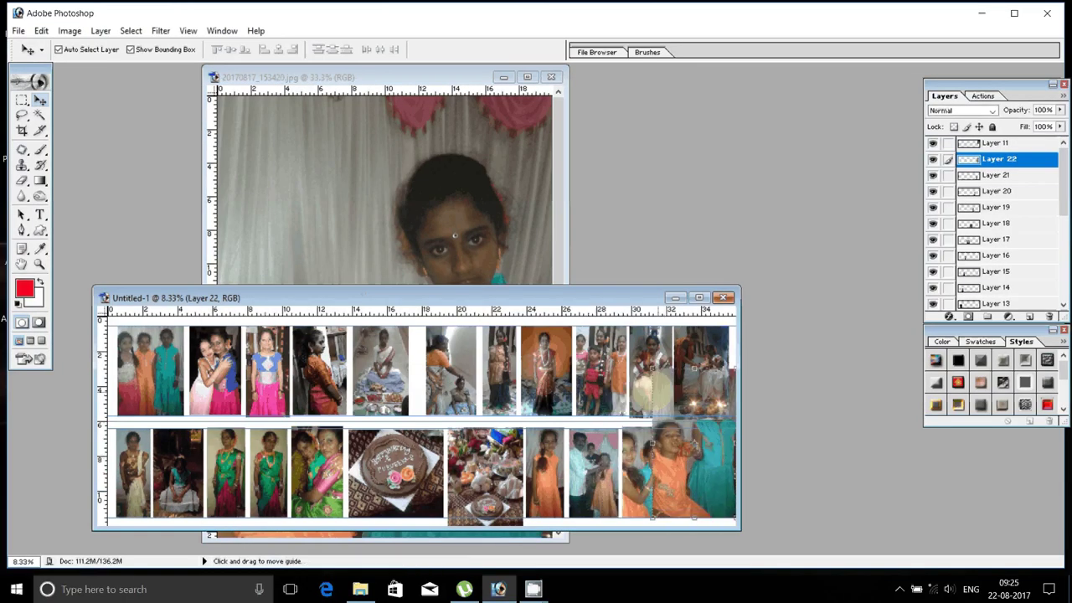
- Position the new photo in the last bottom-row slot, scaled to about 60% and nudged left
key(shift)
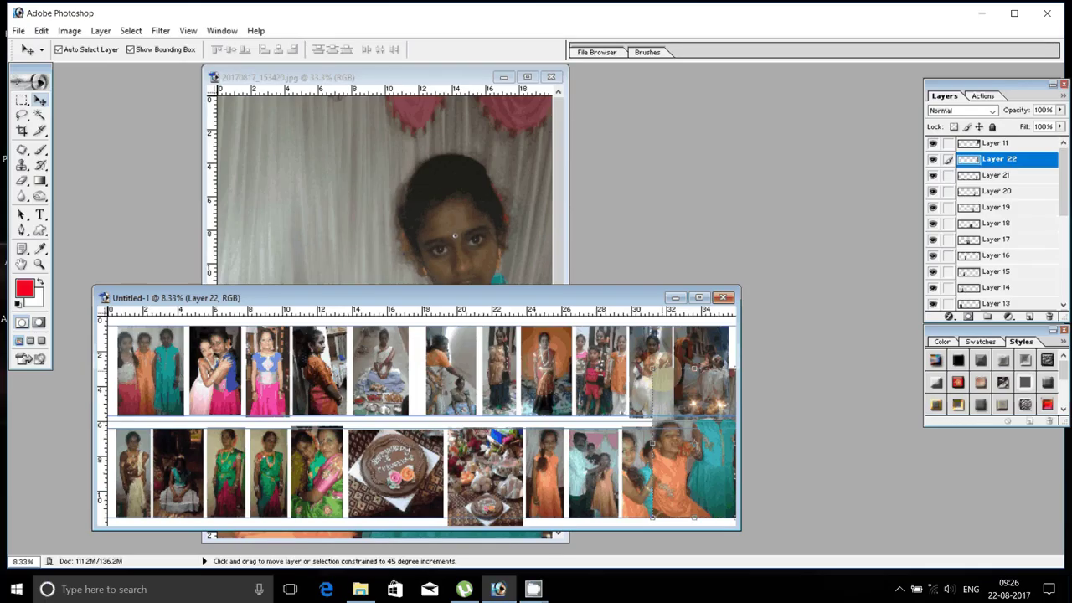
drag(670, 372, 662, 372)
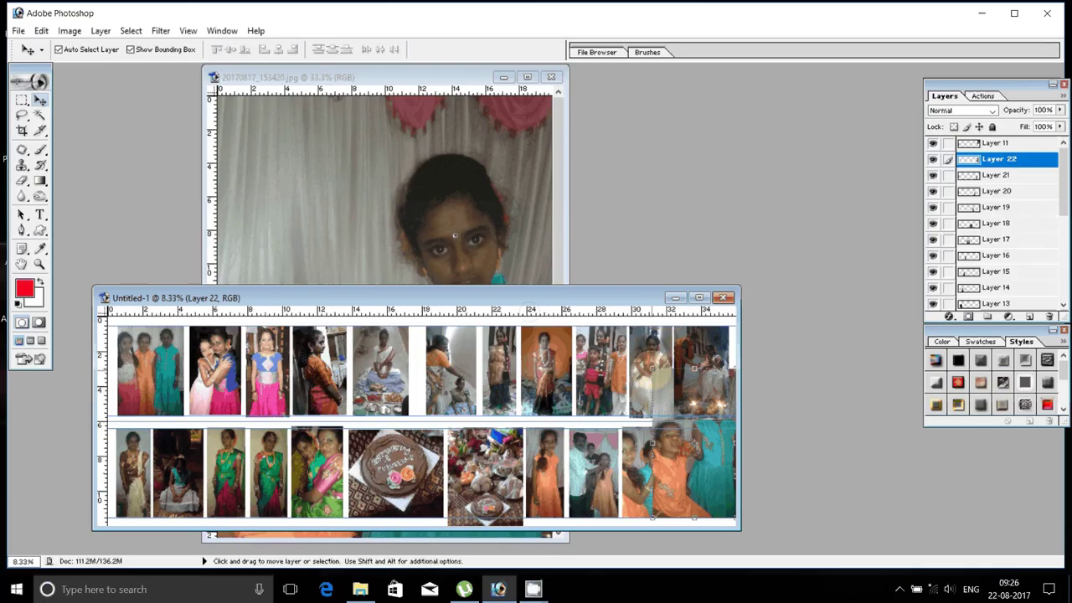
key(shift)
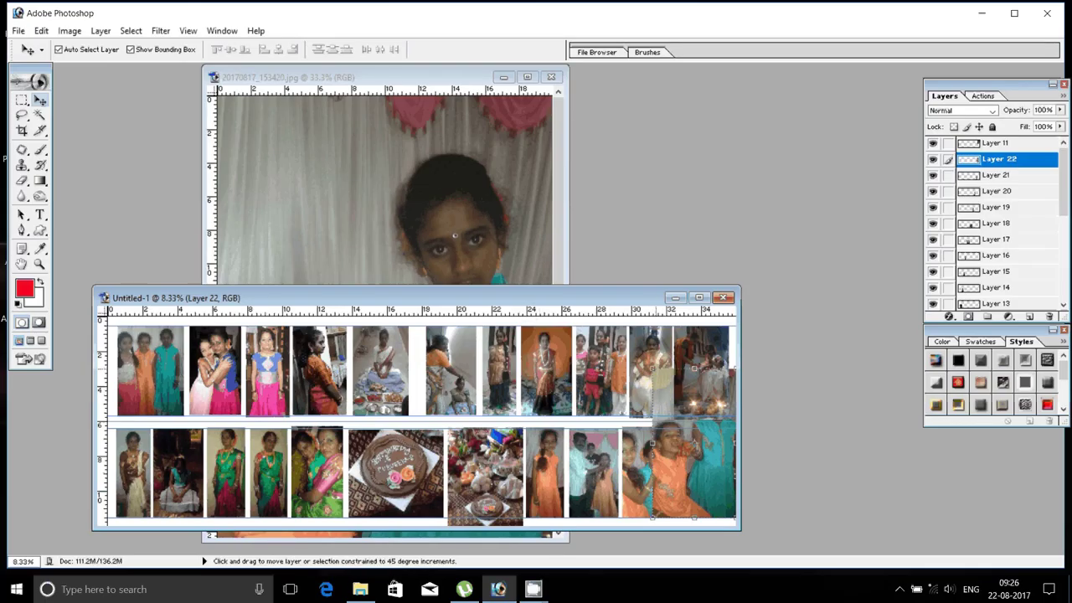
key(ctrl+t)
drag(677, 413, 685, 428)
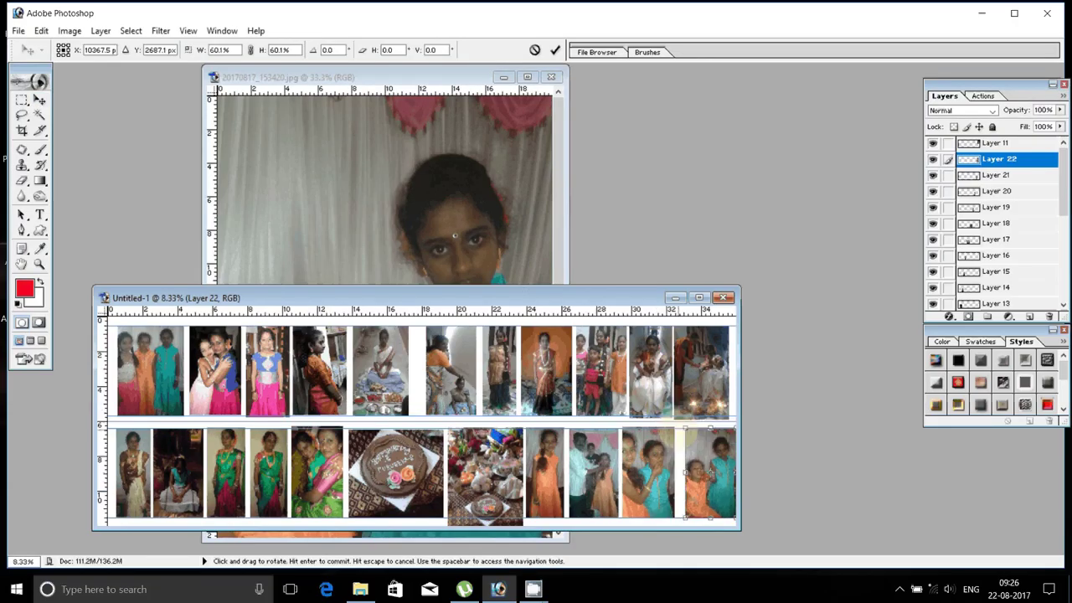
key(Return)
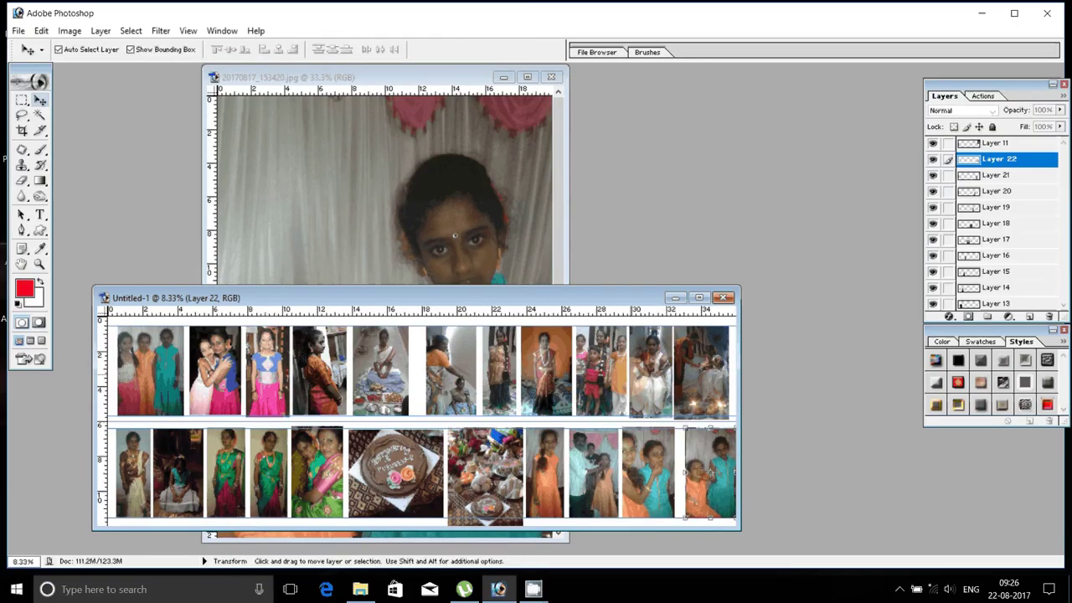
key(shift+Left)
key(shift+Left)
key(shift+Left)
key(shift+Left)
key(shift+Left)
key(shift+Left)
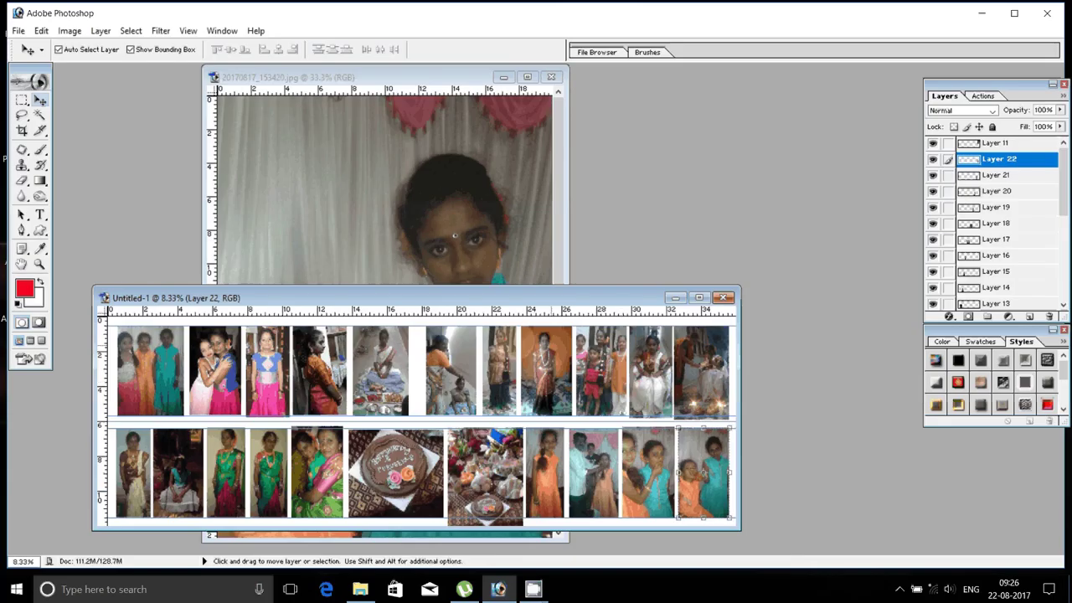
- Hide the white Background layer and select the Layer 6 photo
right_click(531, 382)
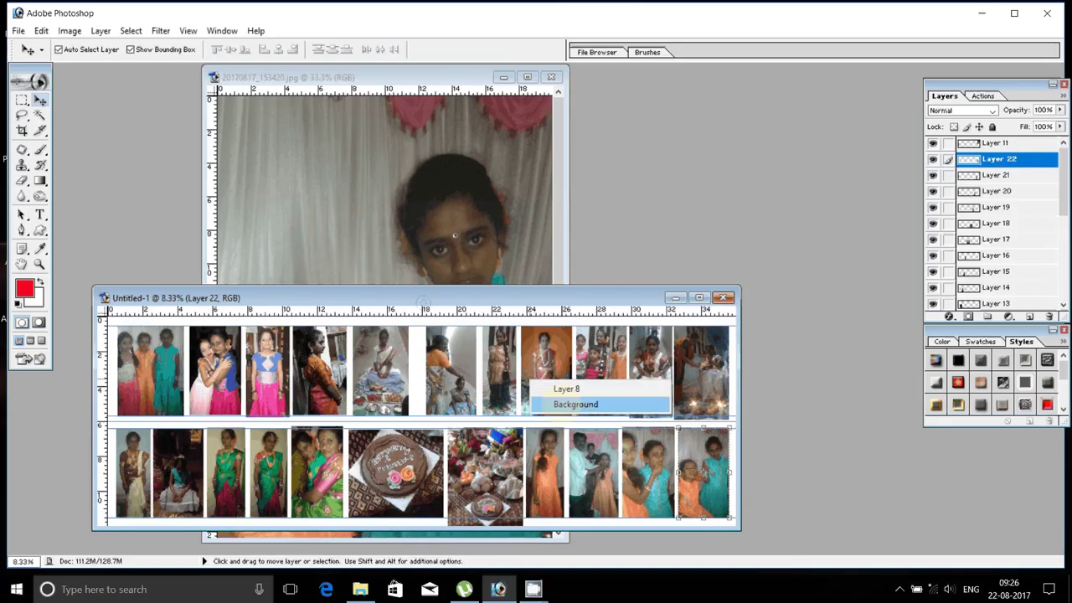
click(587, 405)
click(933, 302)
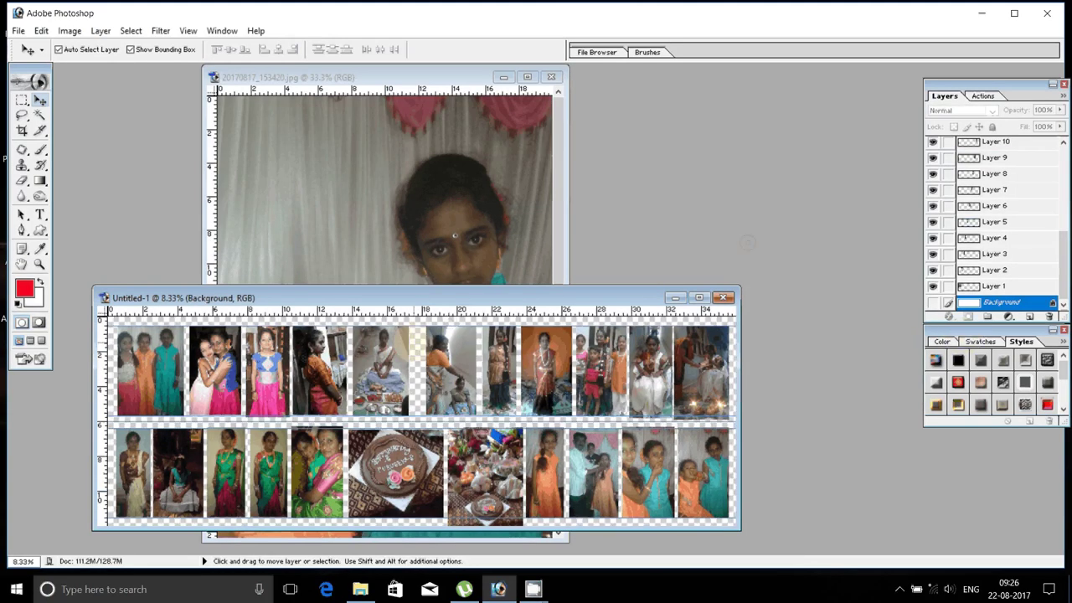
click(453, 368)
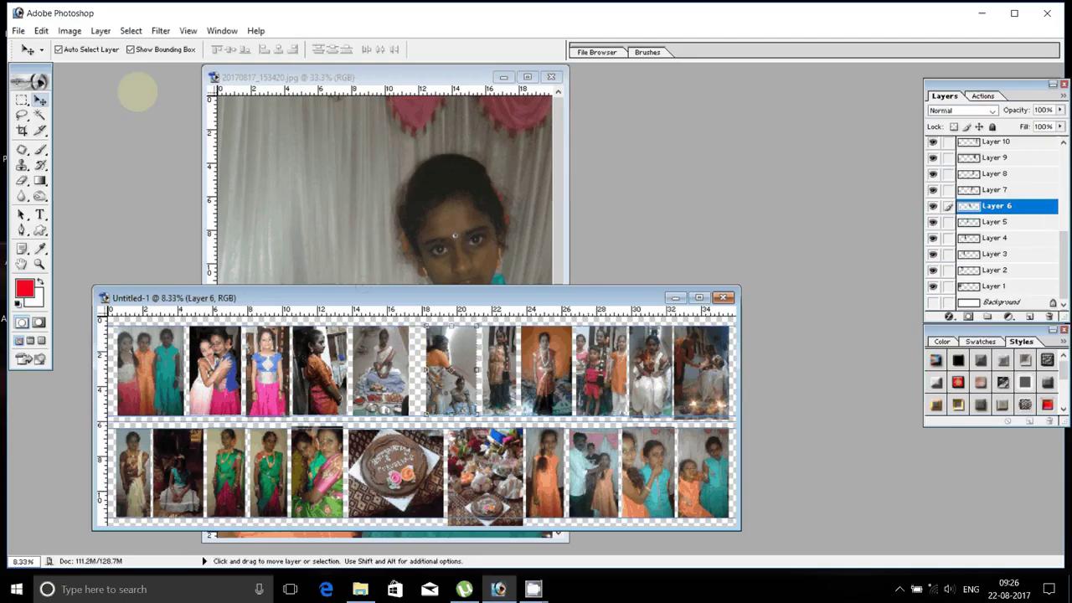
- Merge the visible photo layers and give them a 12 px Yellow, Violet, Orange, Blue gradient stroke
click(101, 30)
click(167, 450)
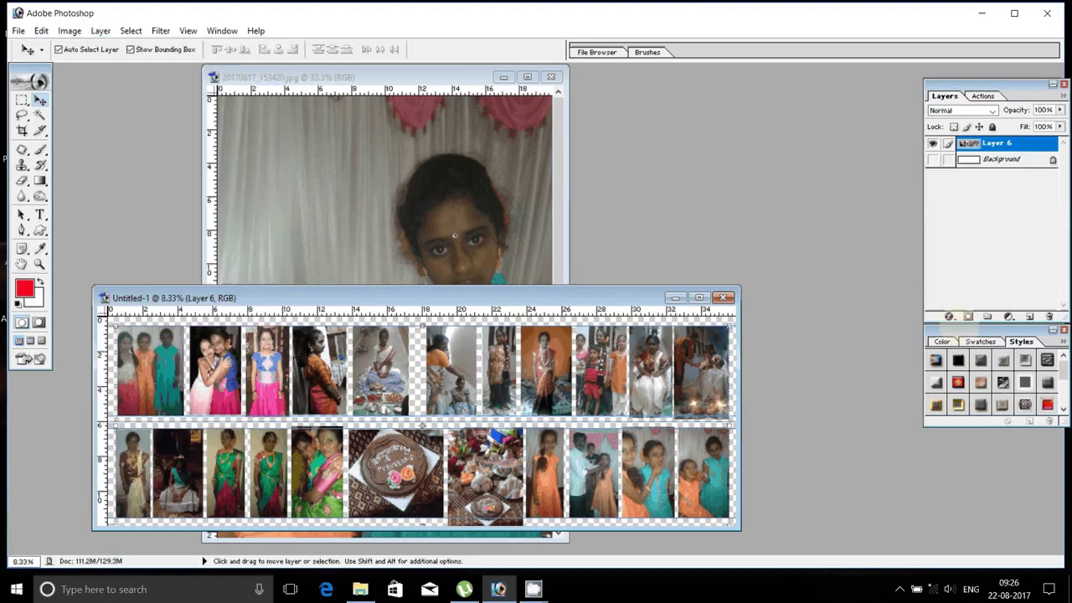
click(951, 317)
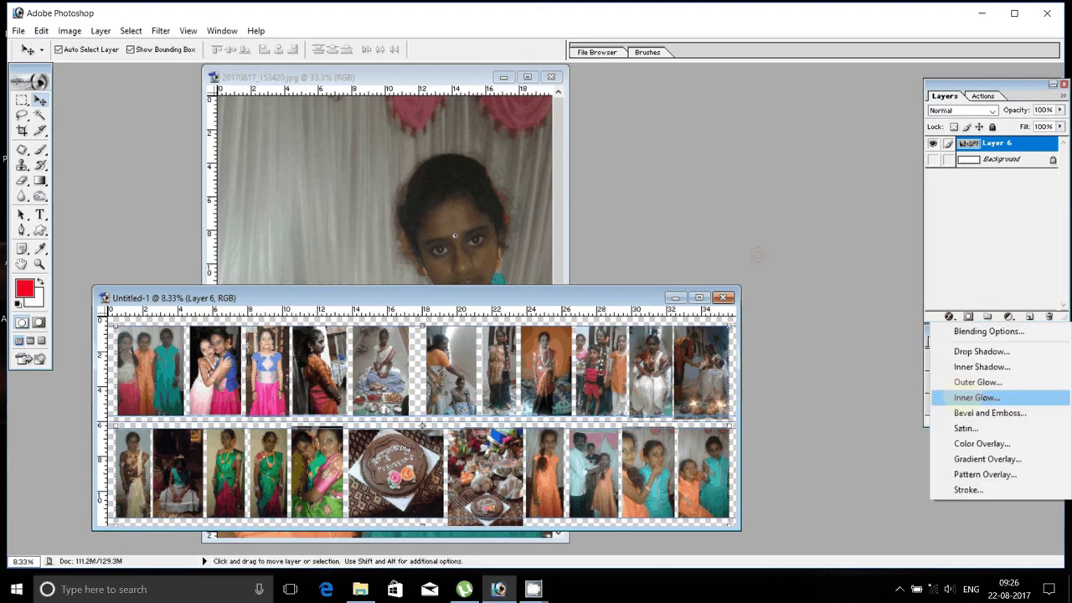
click(969, 490)
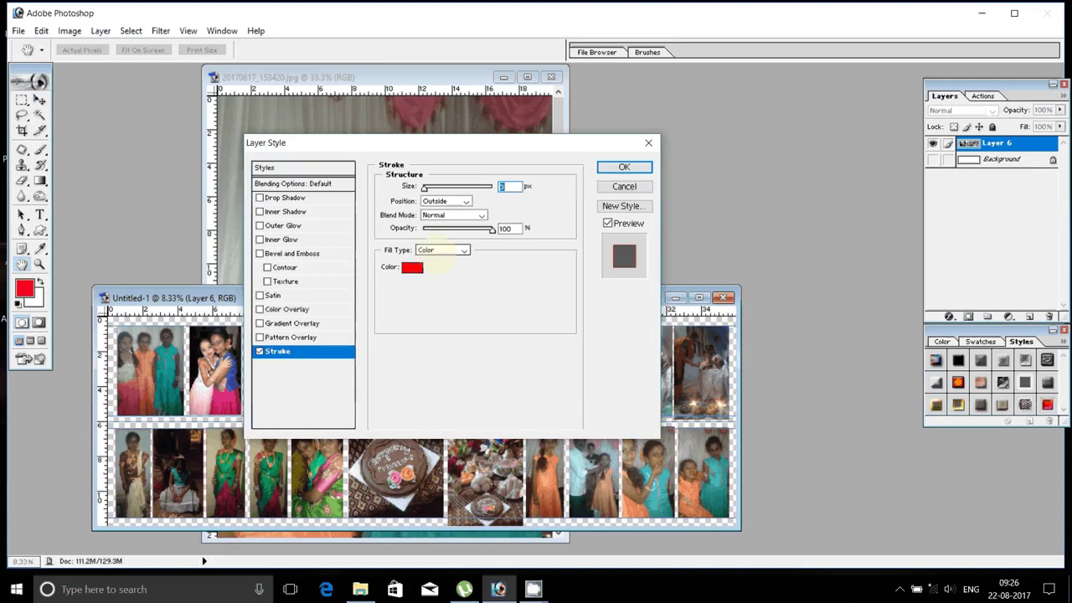
click(442, 249)
click(430, 268)
click(437, 268)
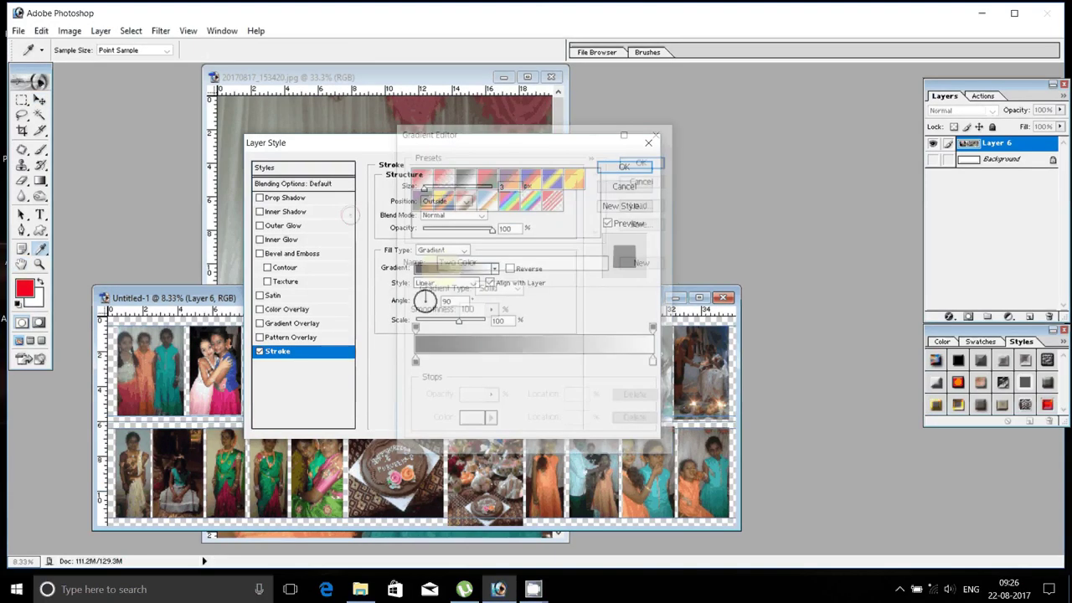
click(442, 199)
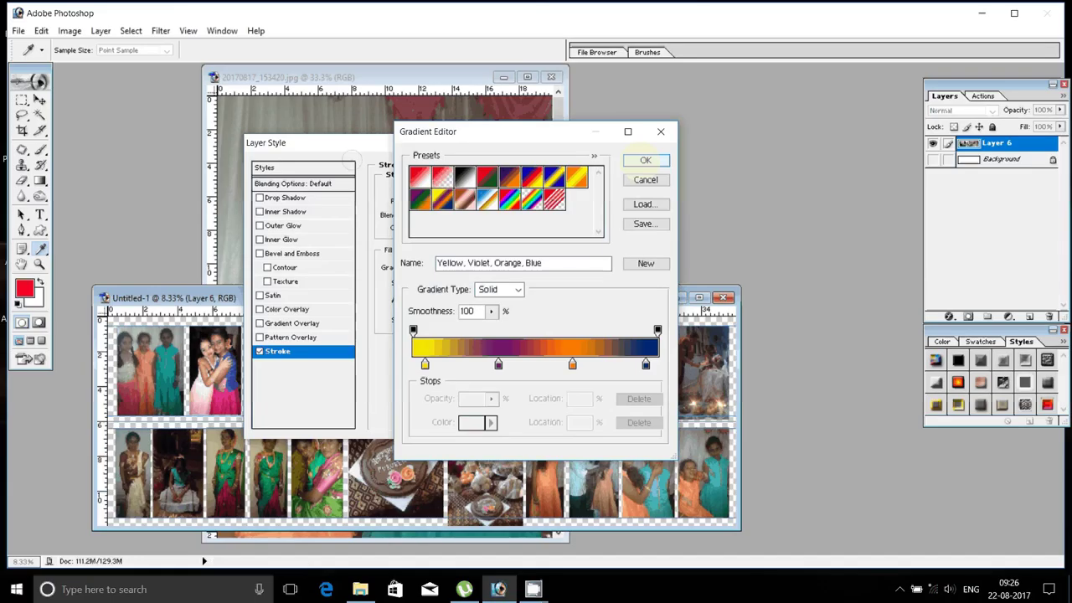
click(646, 160)
text(1)
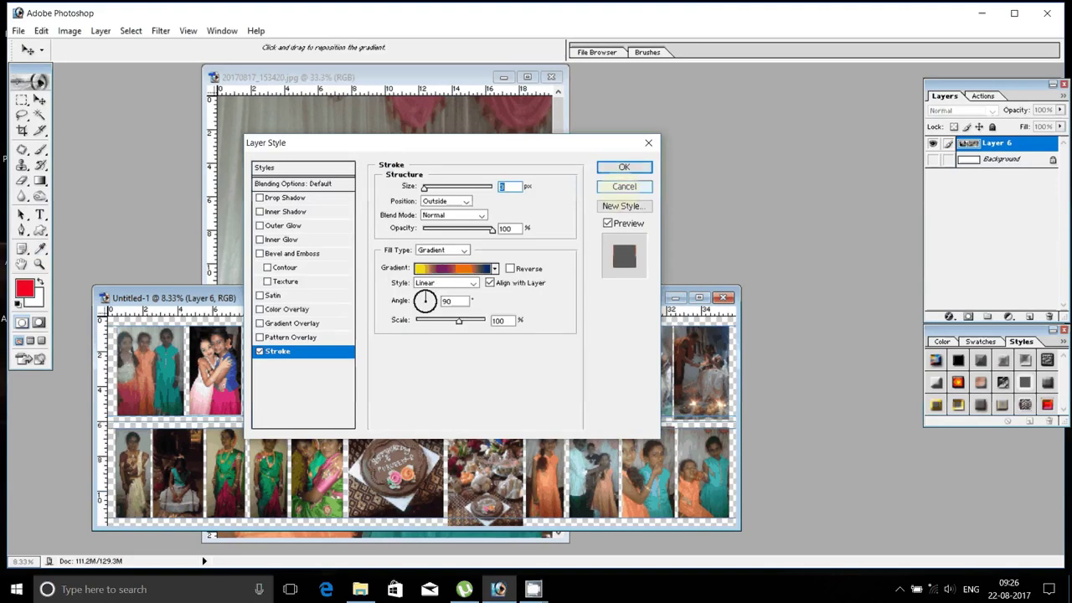
text(2)
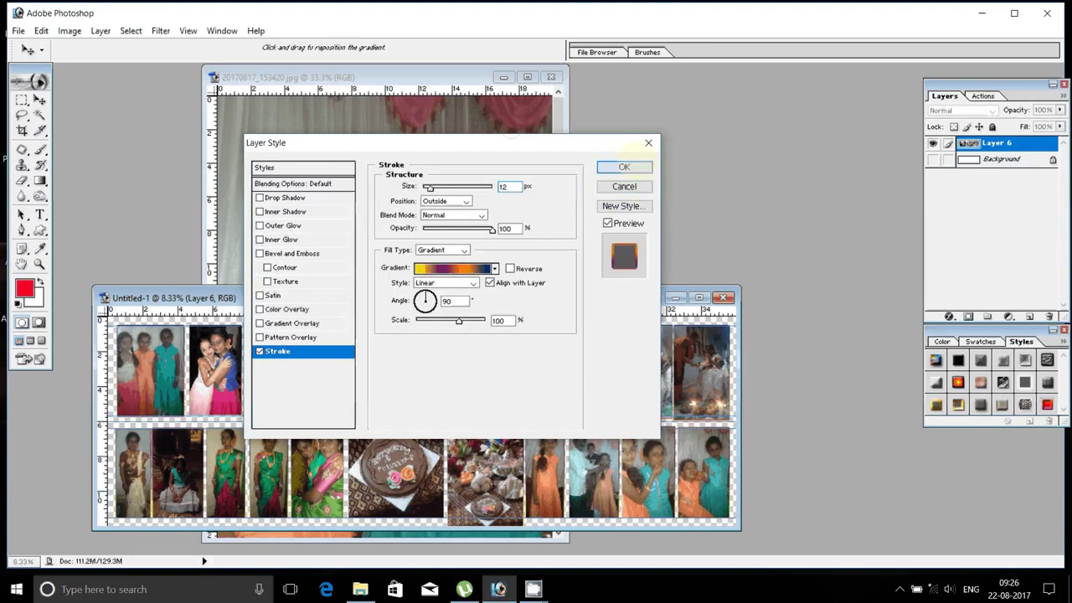
key(Return)
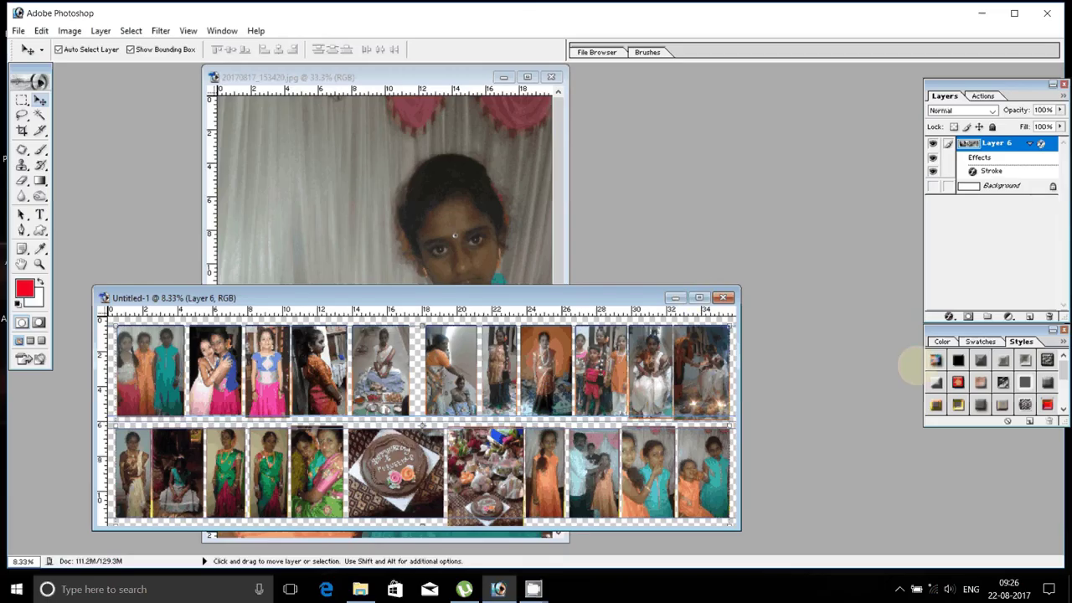
- Show the Background layer again and convert it into normal Layer 0
click(932, 185)
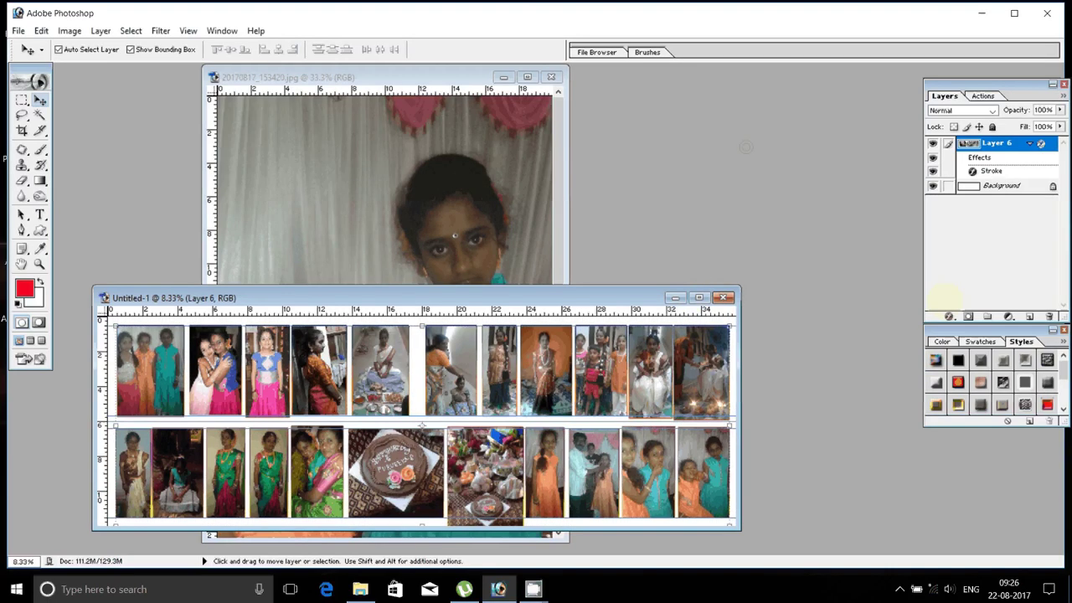
click(1004, 186)
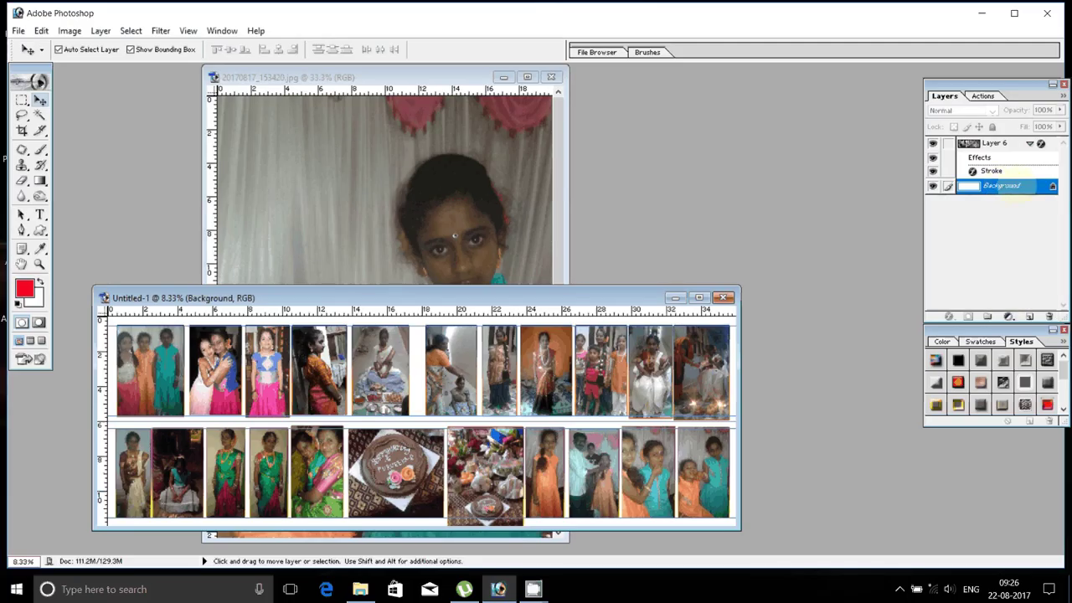
double_click(1012, 186)
click(645, 275)
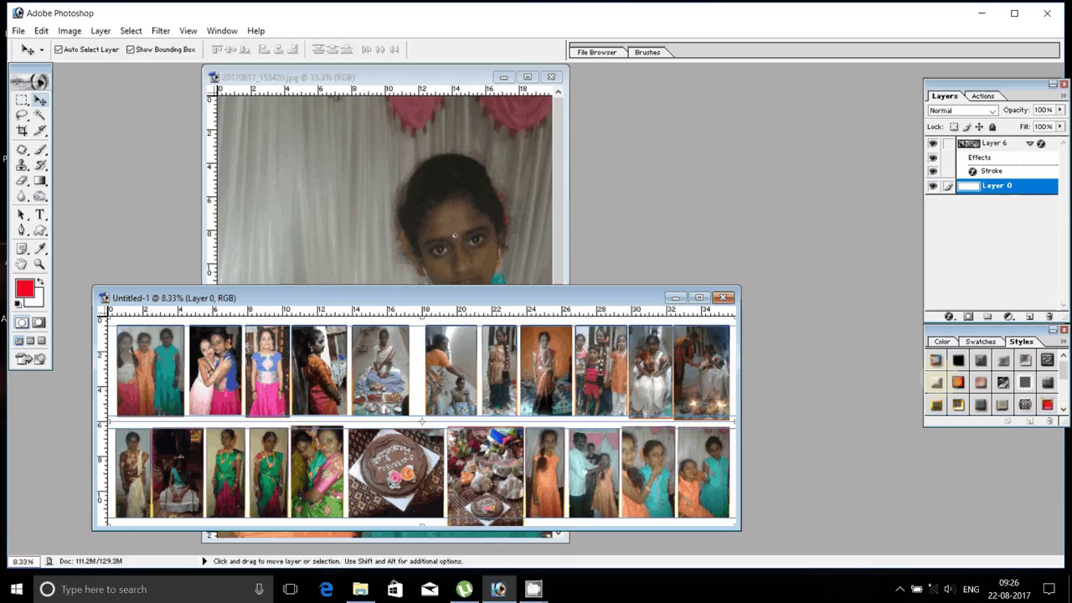
- Apply the red-yellow gradient preset style to Layer 0 and merge the visible layers
click(958, 382)
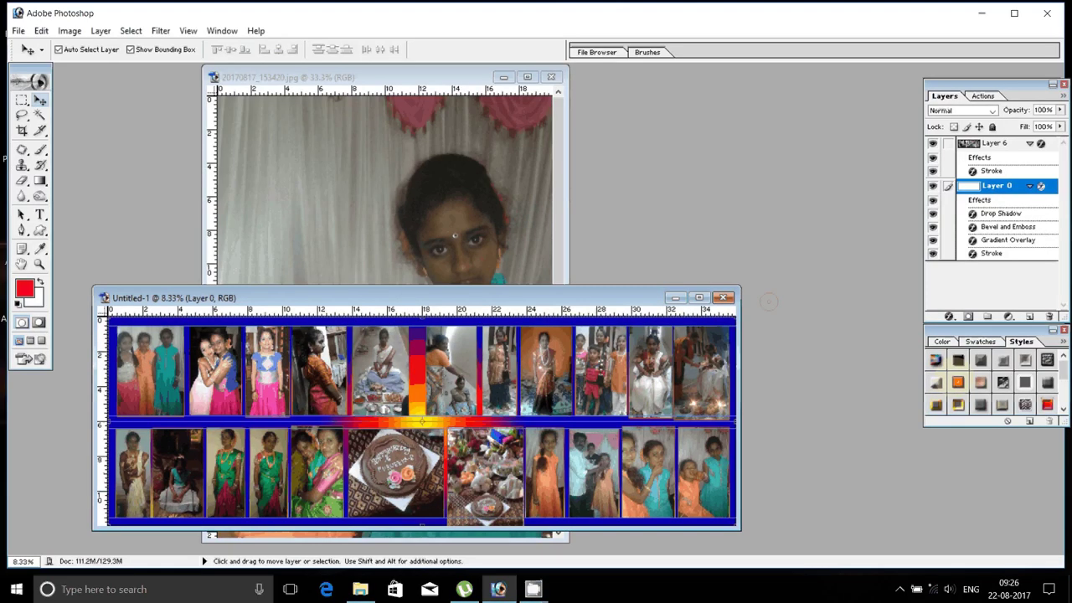
click(1025, 382)
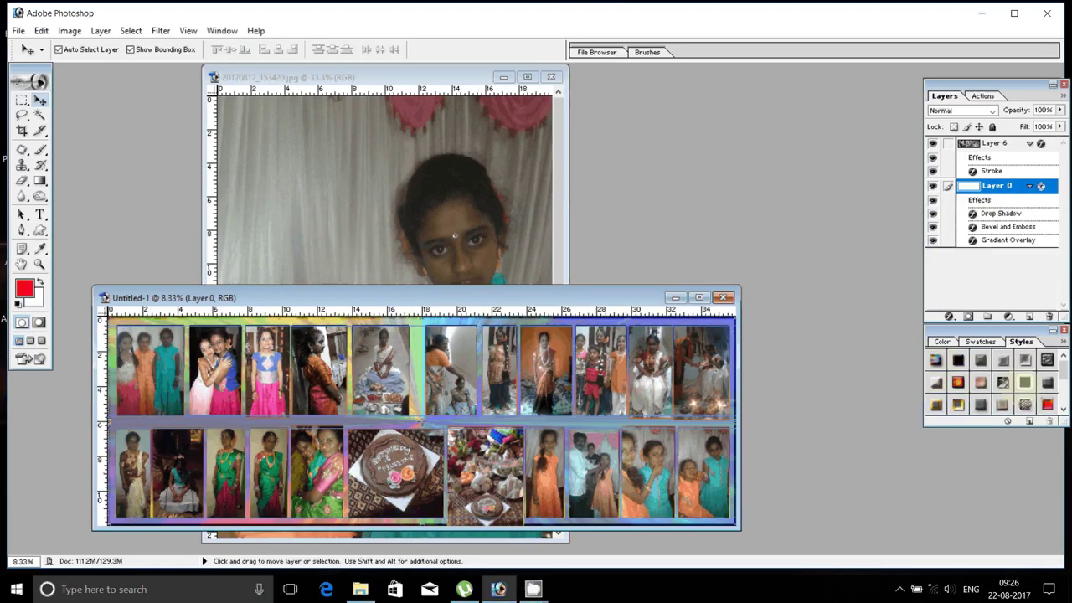
click(1047, 404)
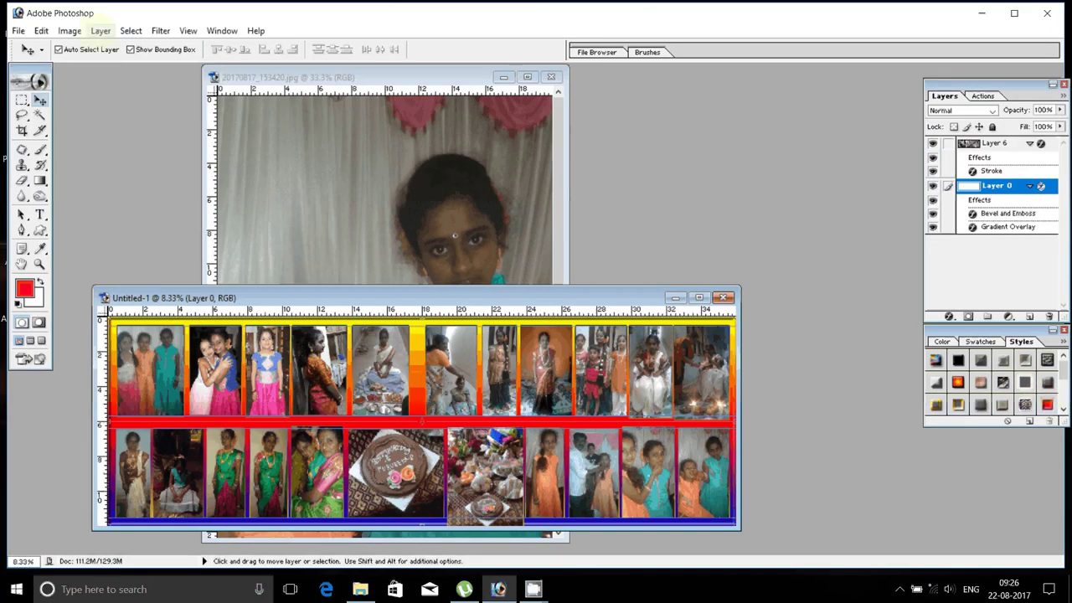
click(100, 30)
click(178, 444)
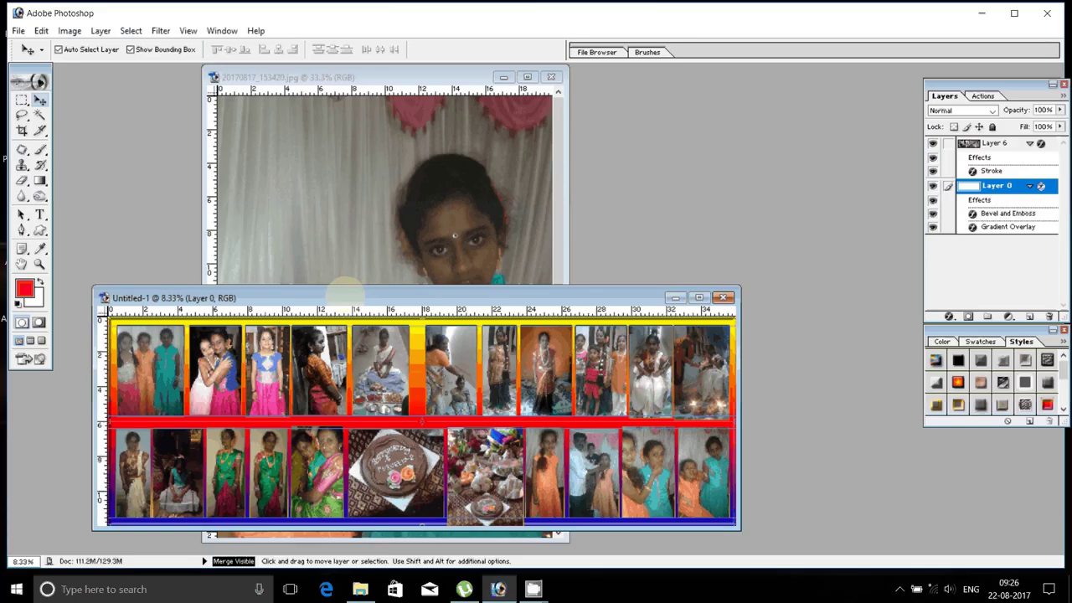
- Save the merged collage as Untitled-1 in Photoshop (*.PSD) format to DATA (D:) > A2
click(17, 31)
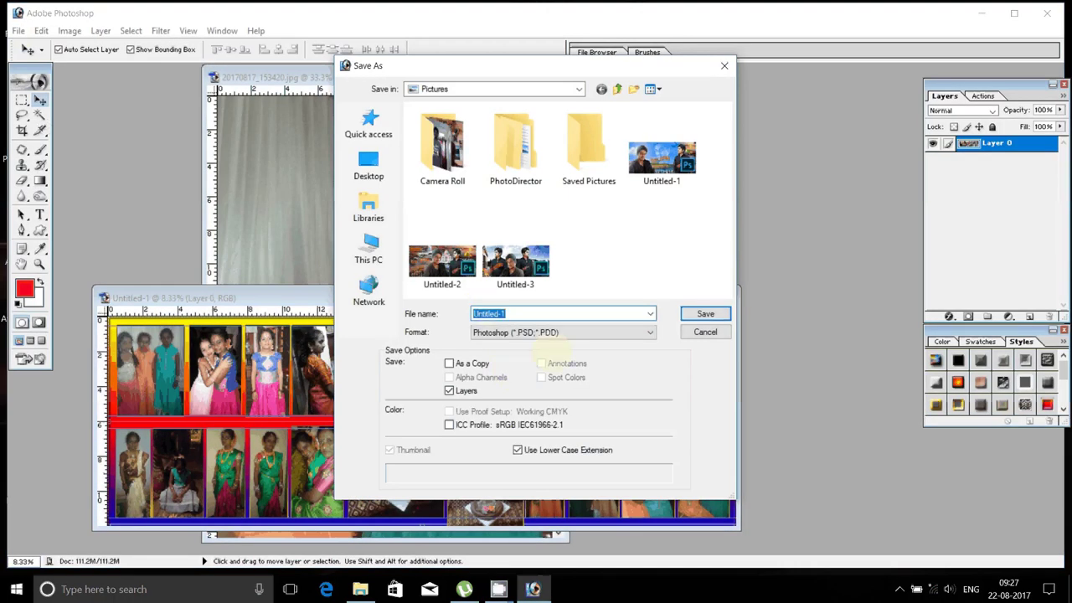
click(369, 248)
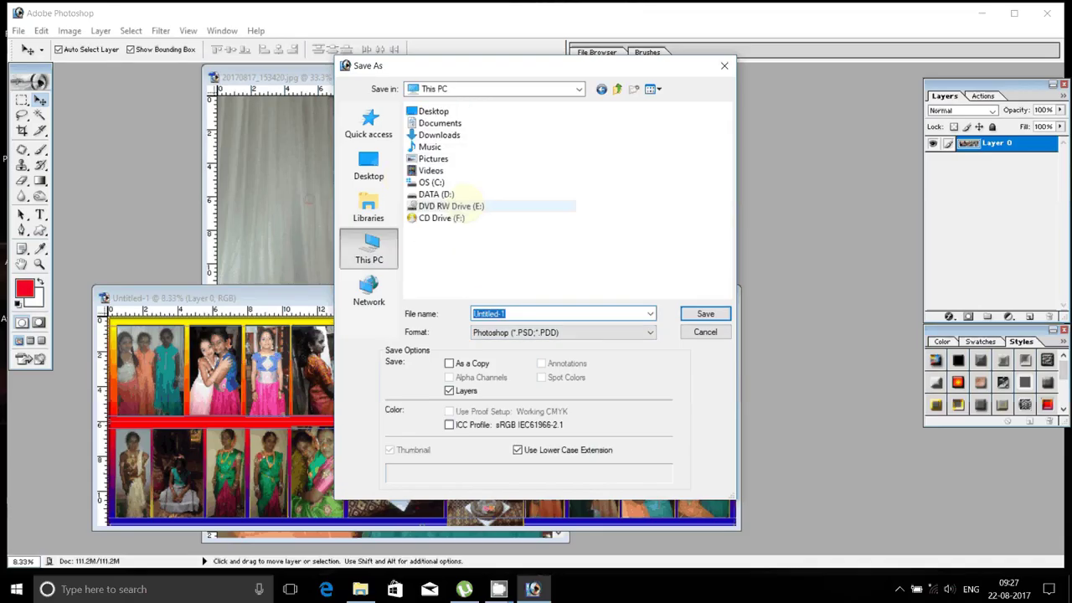
click(436, 194)
double_click(439, 194)
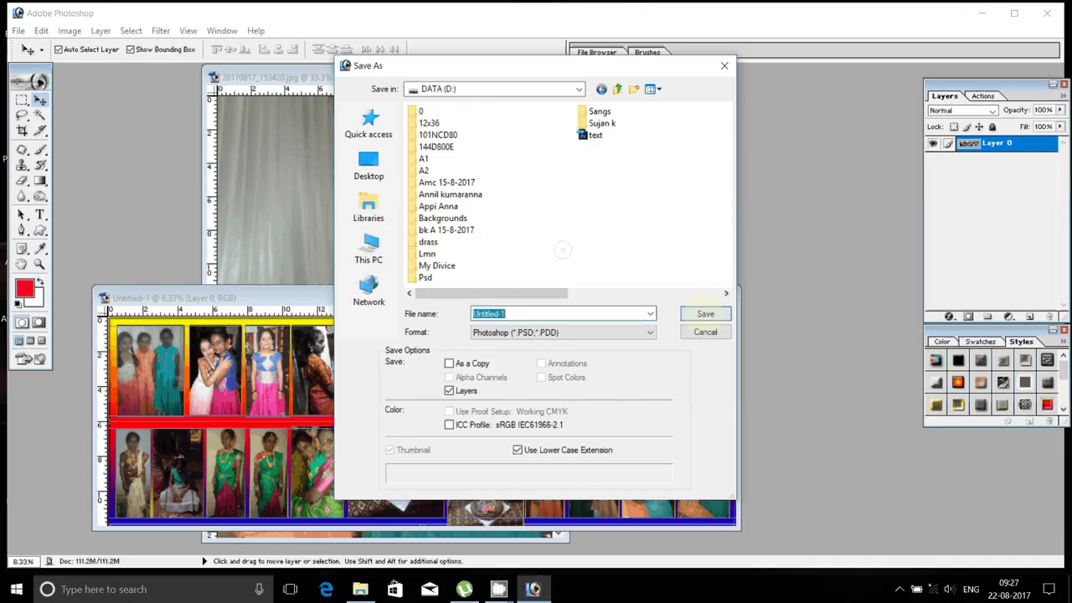
click(452, 170)
double_click(453, 170)
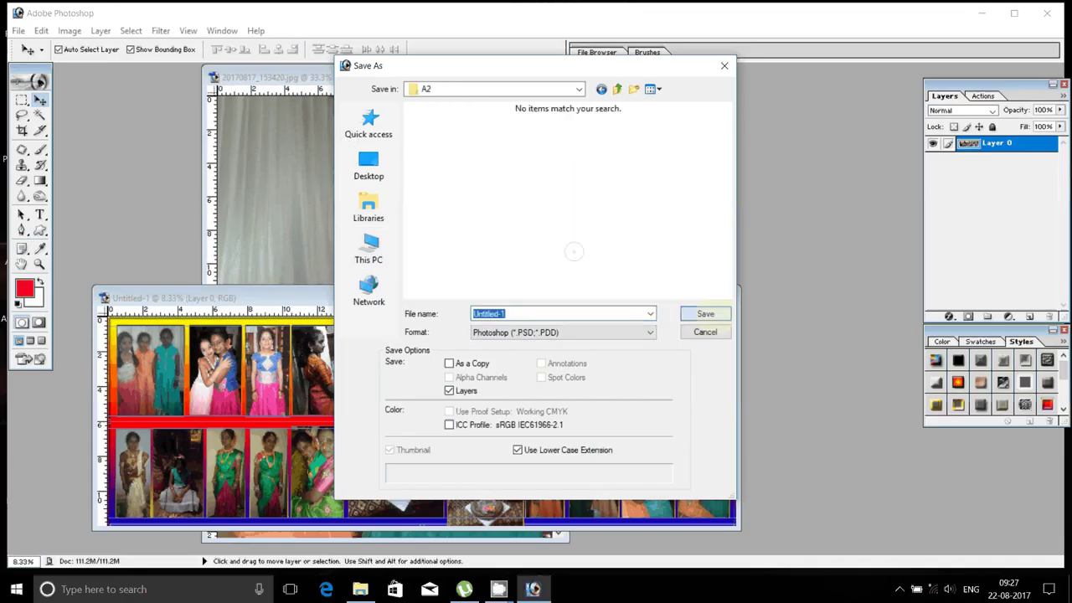
click(536, 330)
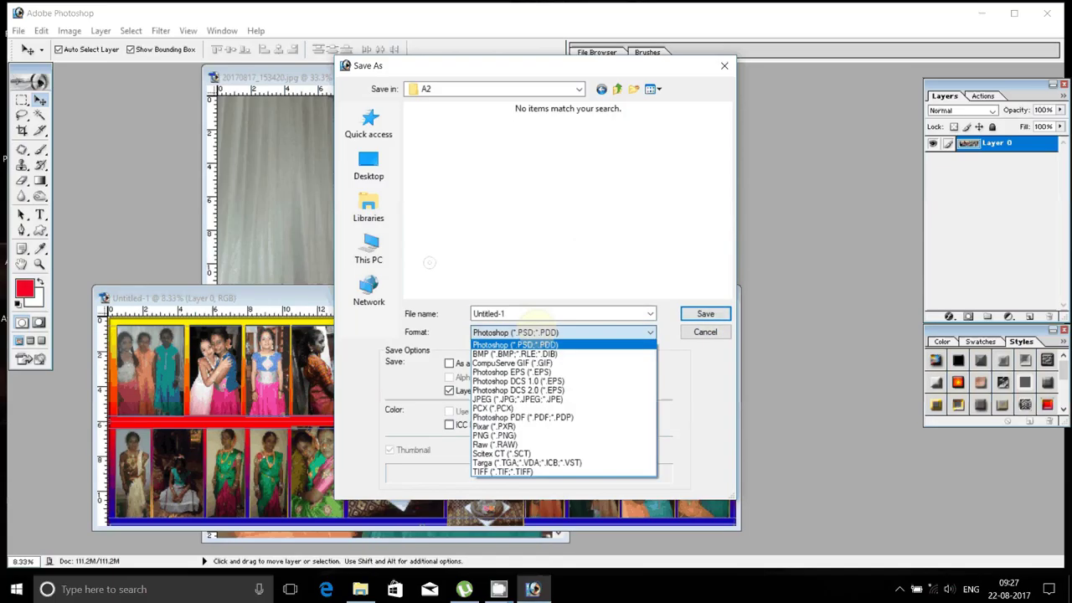
click(524, 331)
click(513, 314)
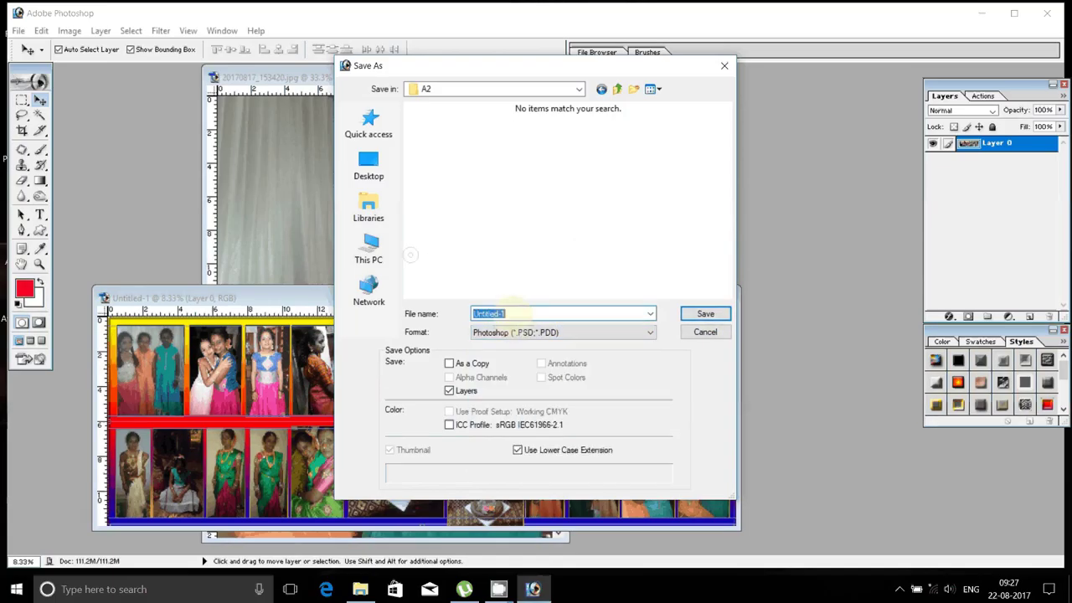
click(705, 313)
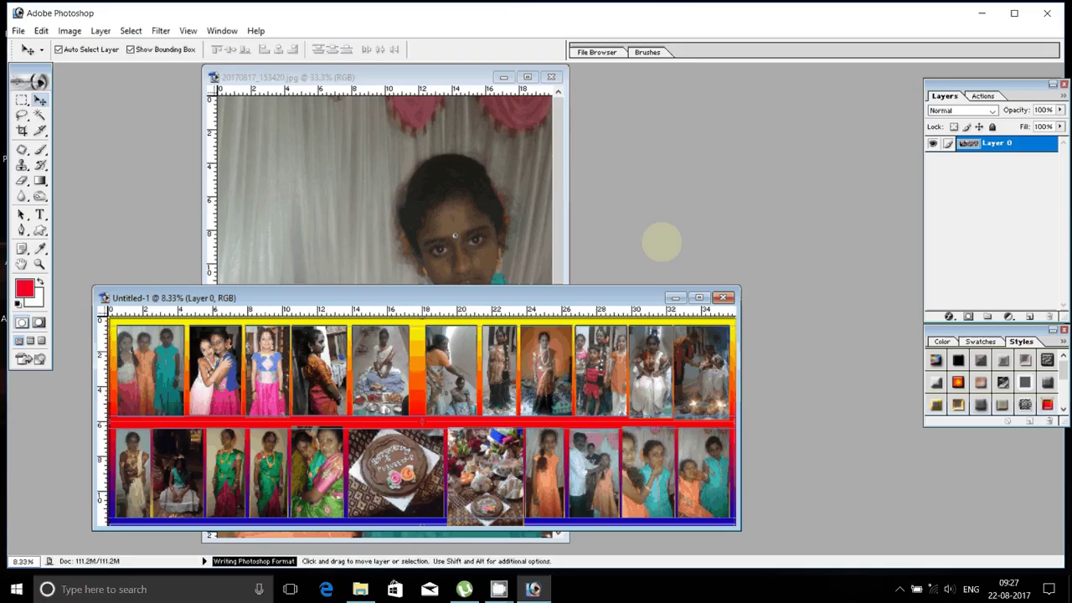
key(ctrl+o)
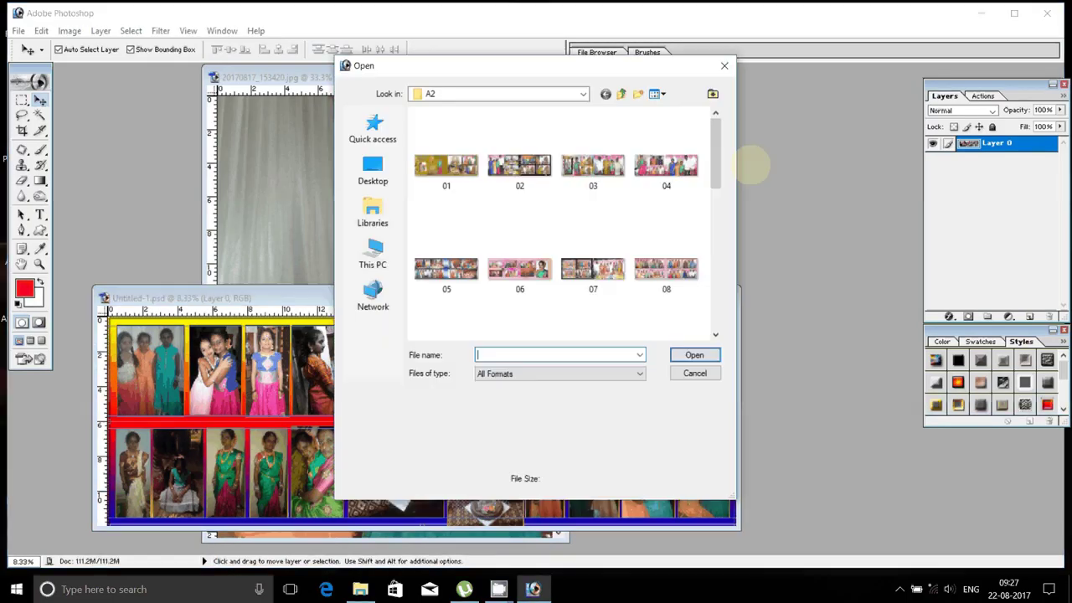
drag(715, 155, 715, 293)
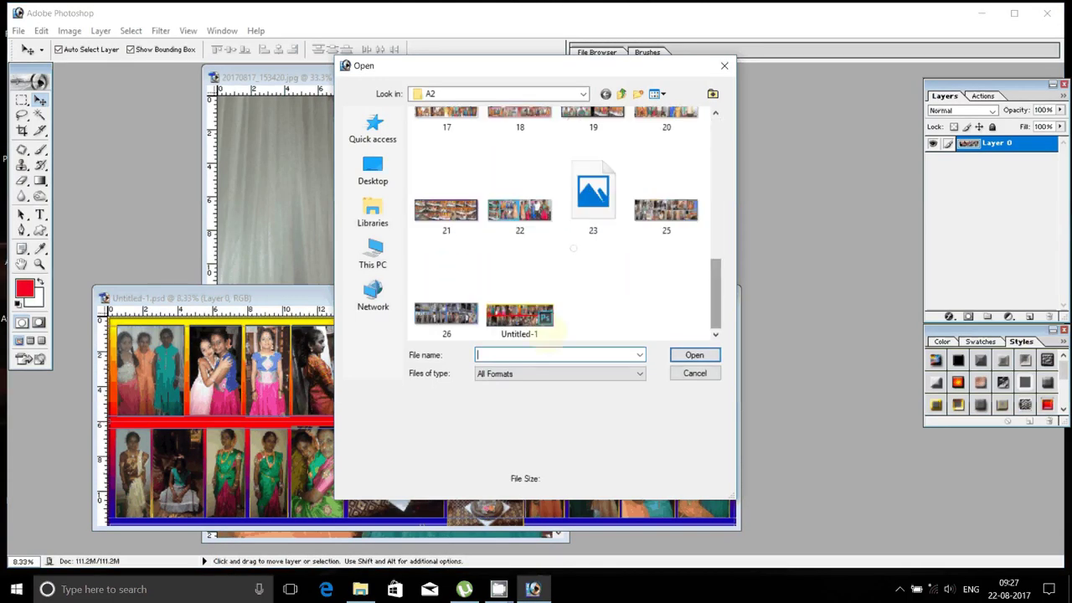
click(519, 316)
click(694, 355)
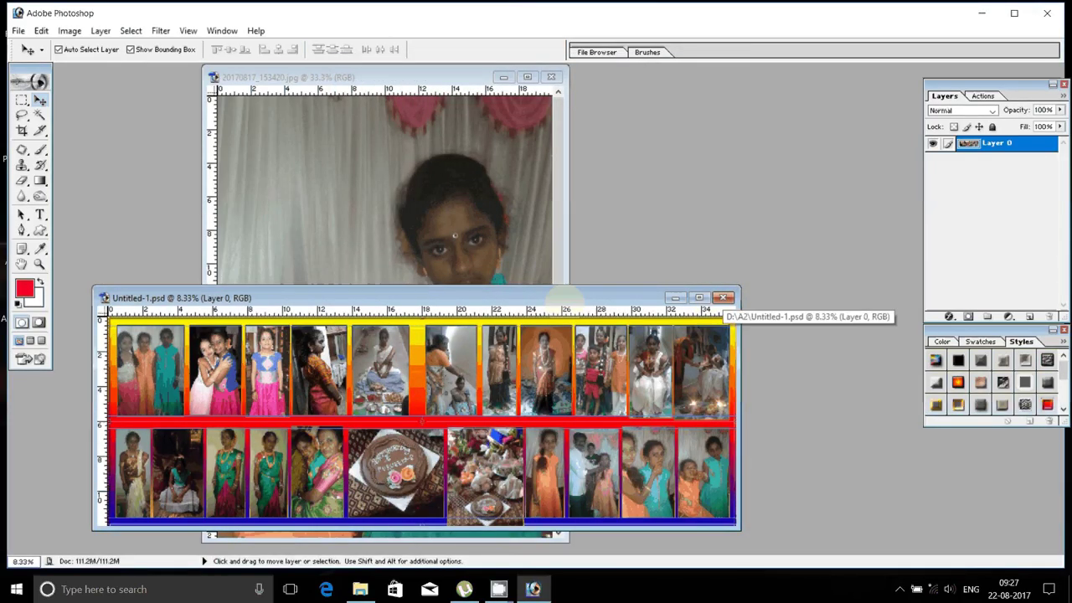
- Save a copy of the collage in JPEG format with the file name 27
click(18, 30)
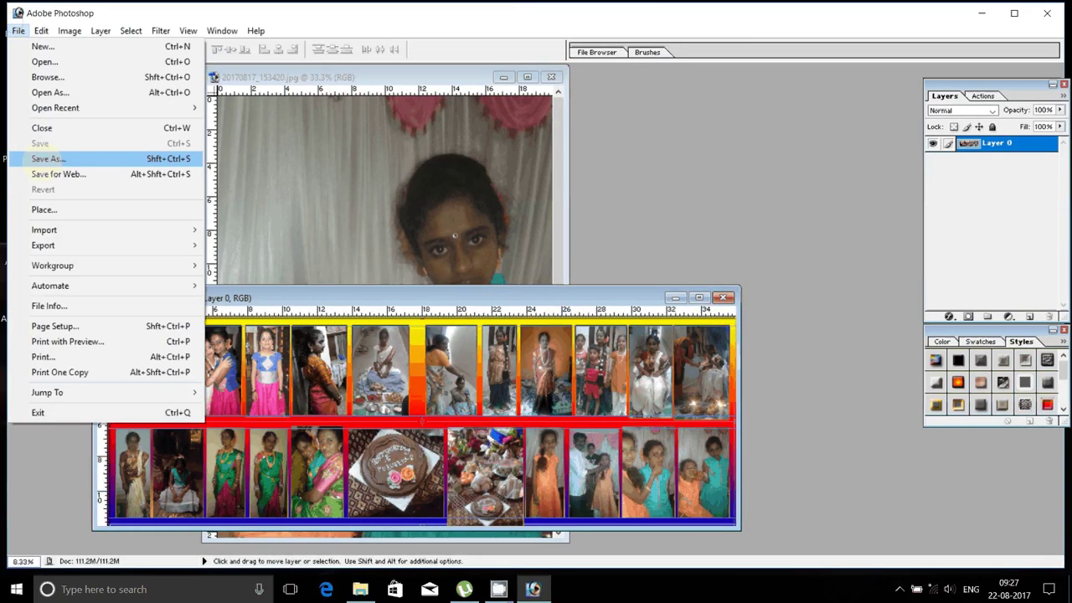
click(43, 156)
click(557, 331)
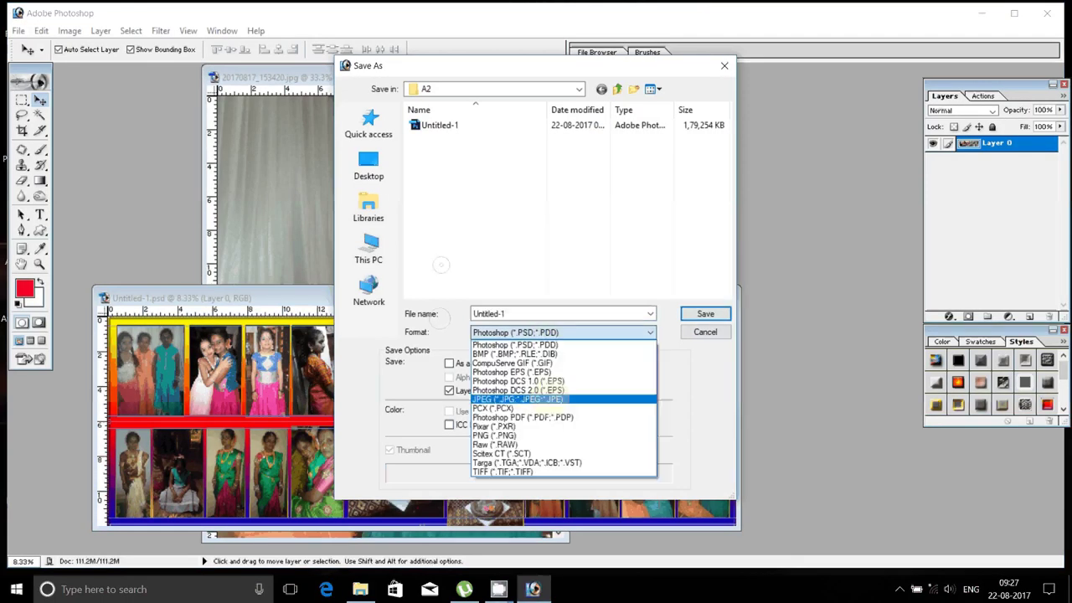
click(517, 398)
click(654, 89)
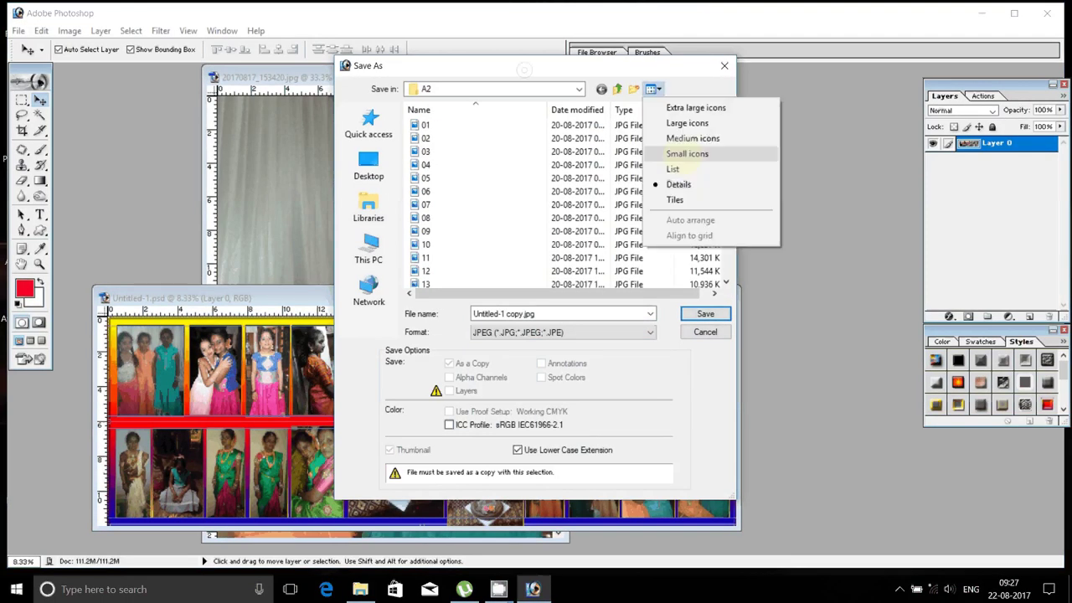
click(673, 168)
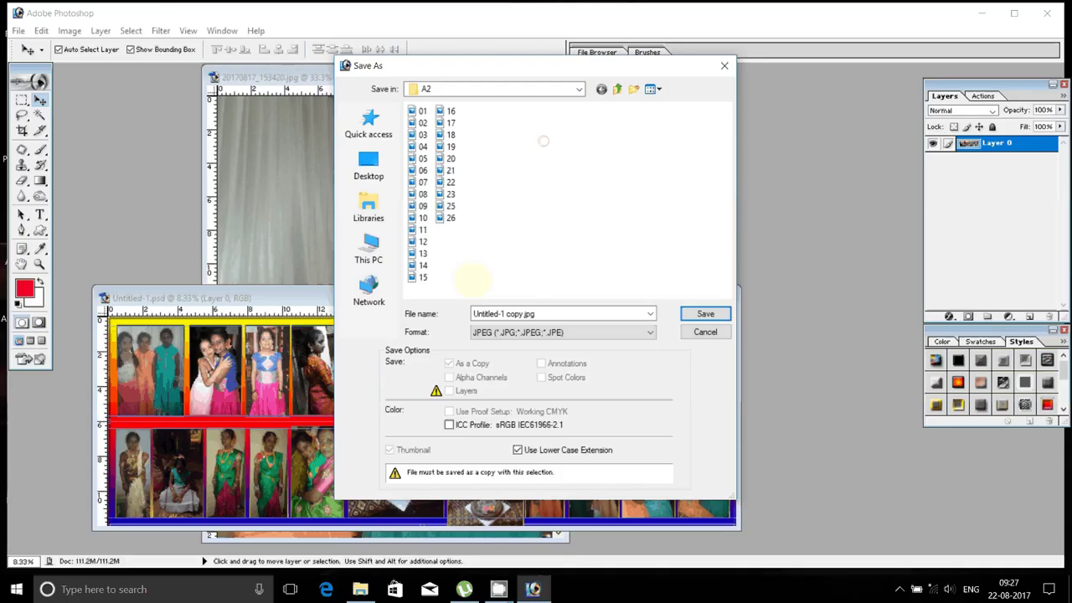
text(27)
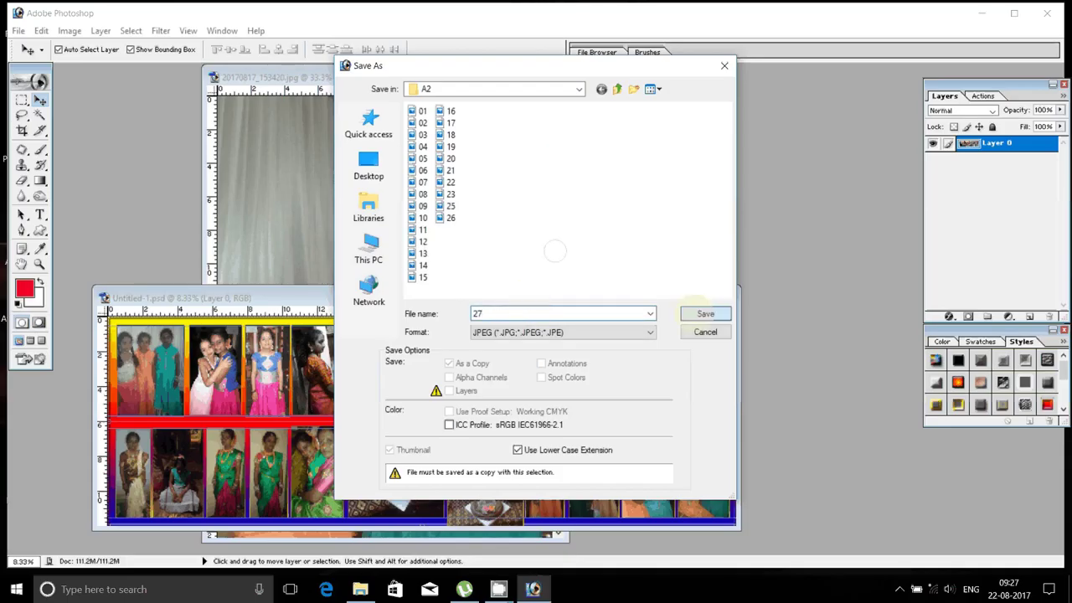
click(702, 313)
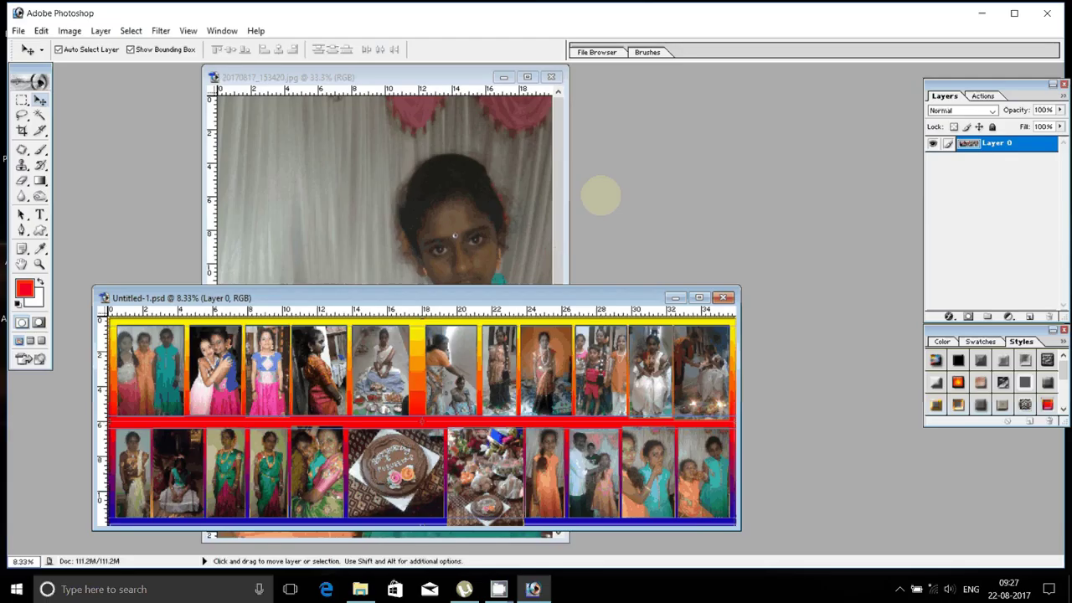
- Set the JPEG Options quality to Maximum (10) and confirm the export
click(538, 238)
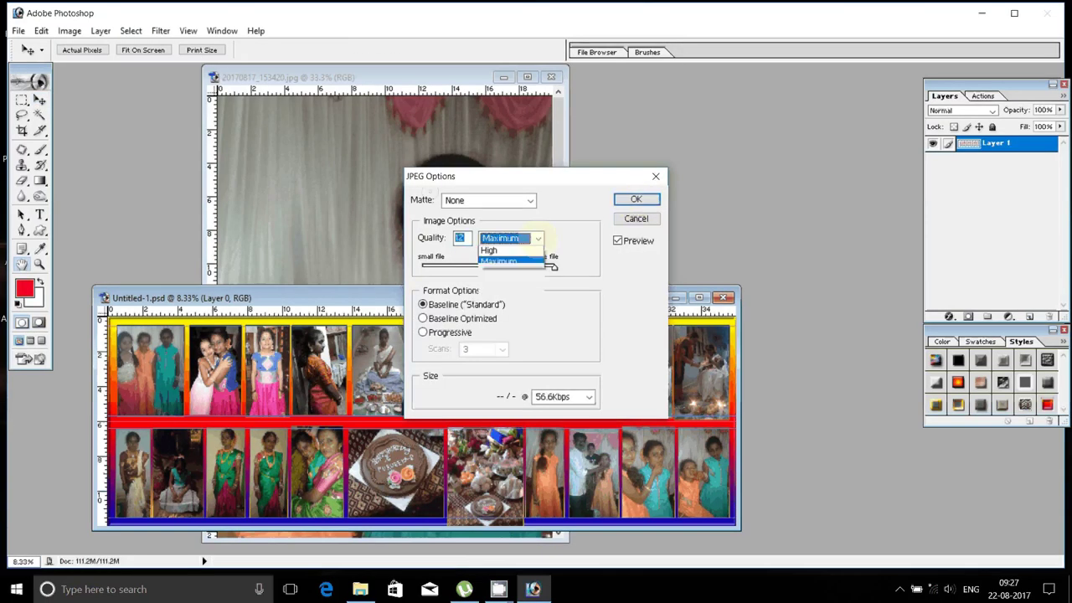
click(512, 273)
click(511, 285)
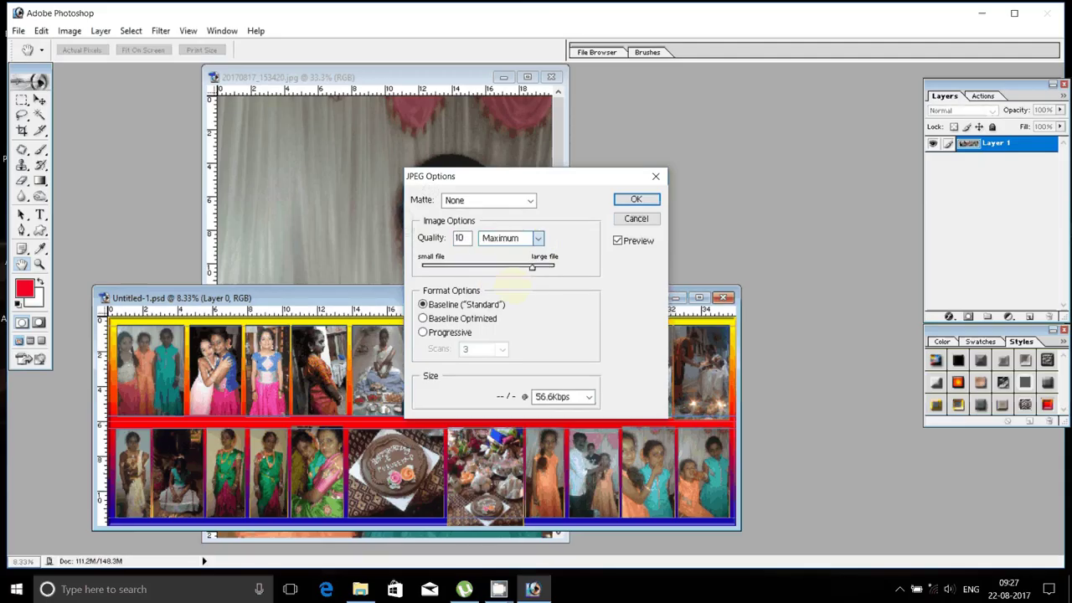
click(635, 200)
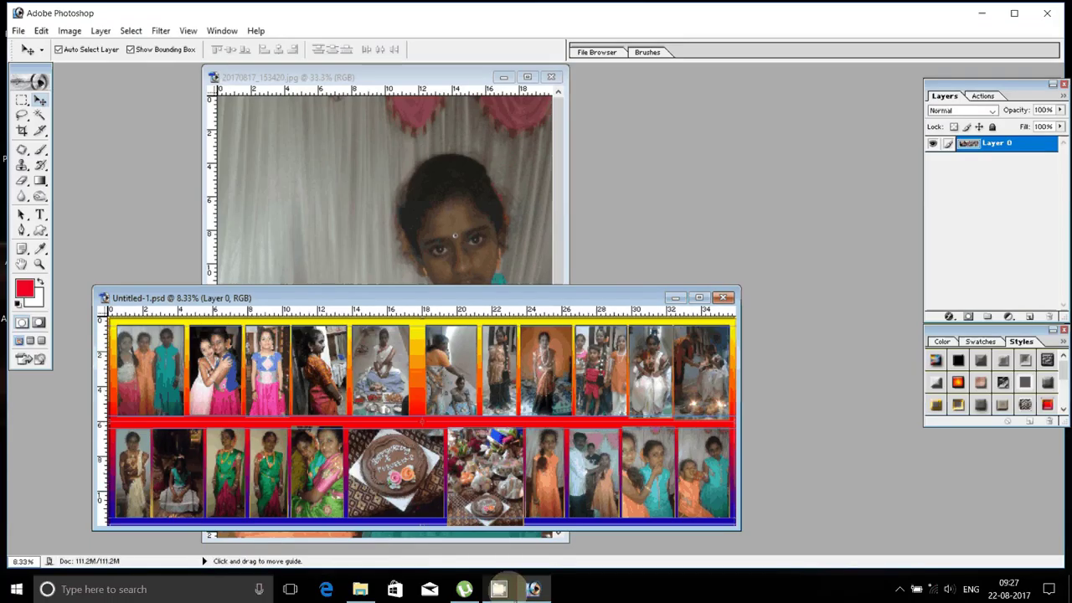
click(502, 589)
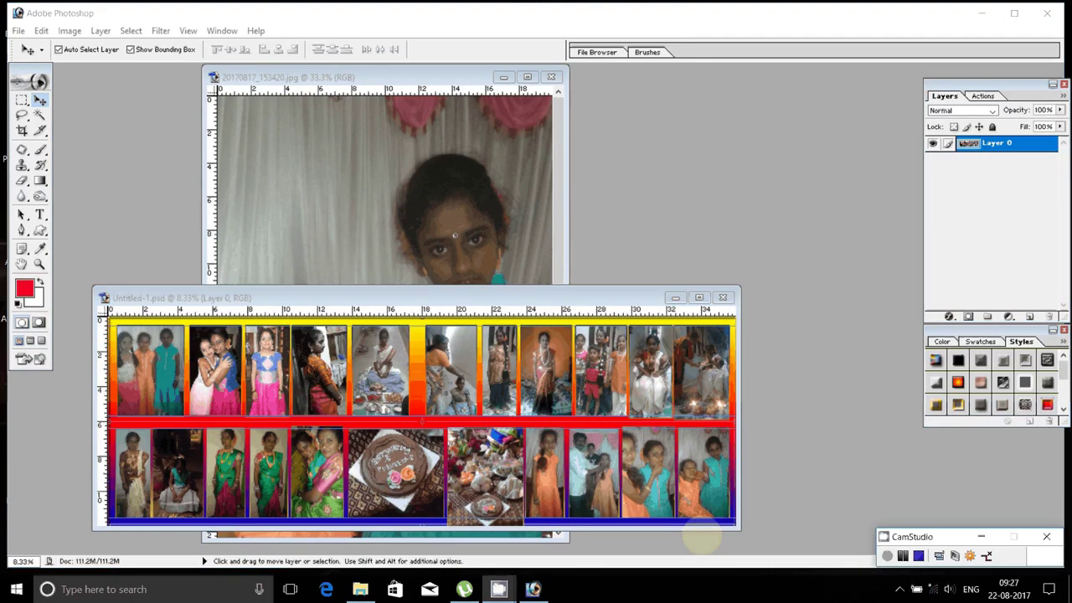